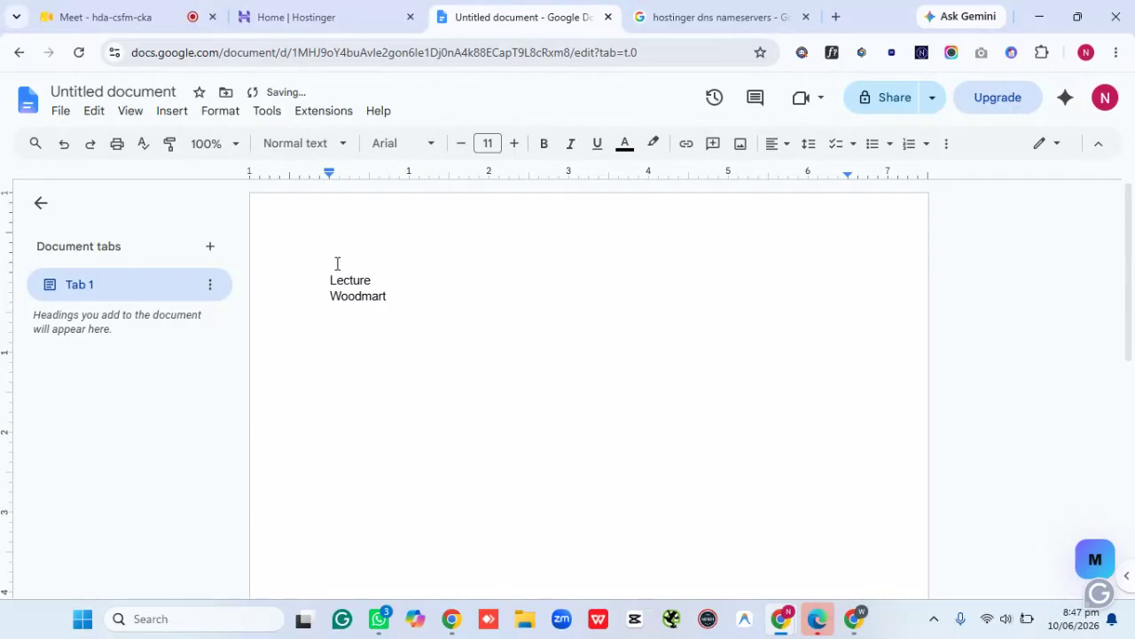
Complete the notes to read "Lecture #05" and, spaced below it, "Woodmart Intallation", with a new line at the end
type("#05")
key("Return")
key("Return")
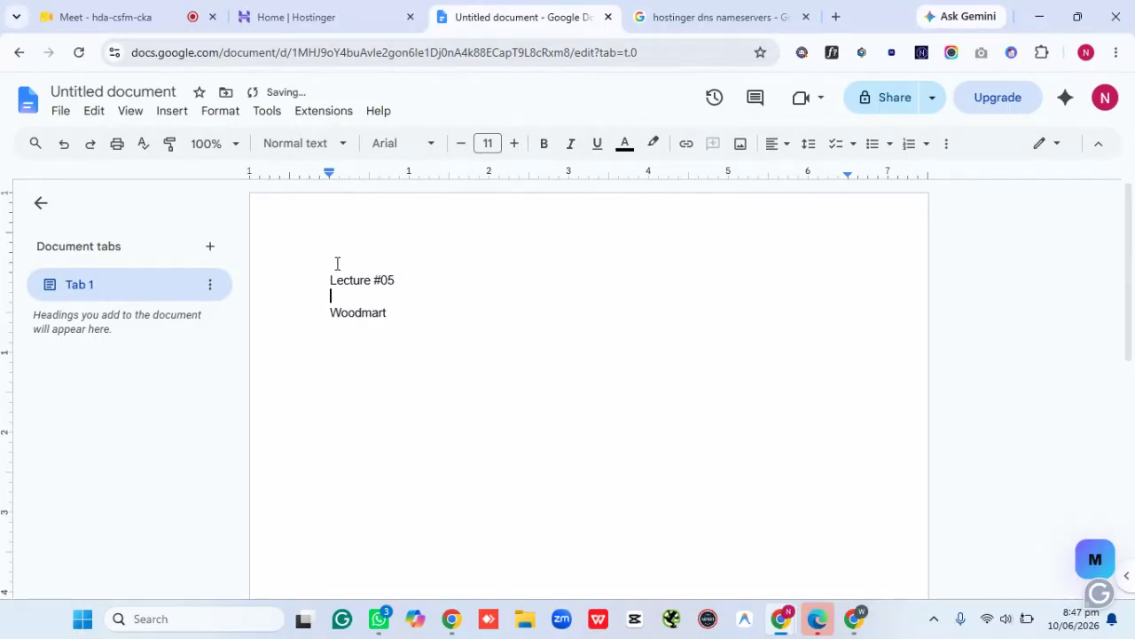
left_click(393, 327)
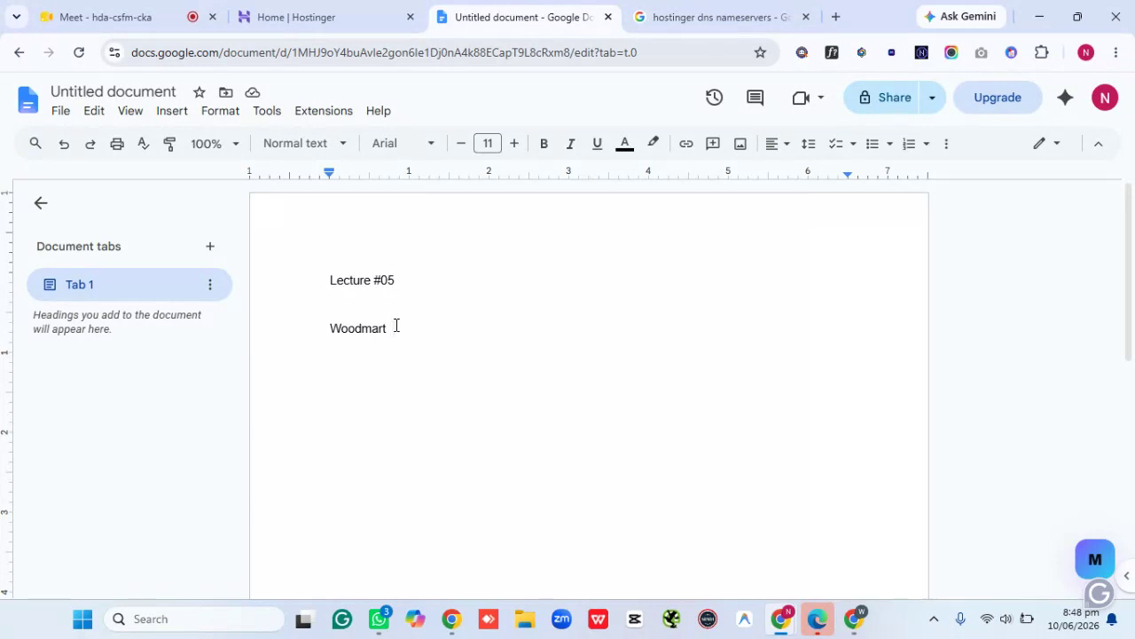
type("Sta")
type("ll")
type("ation")
key("Return")
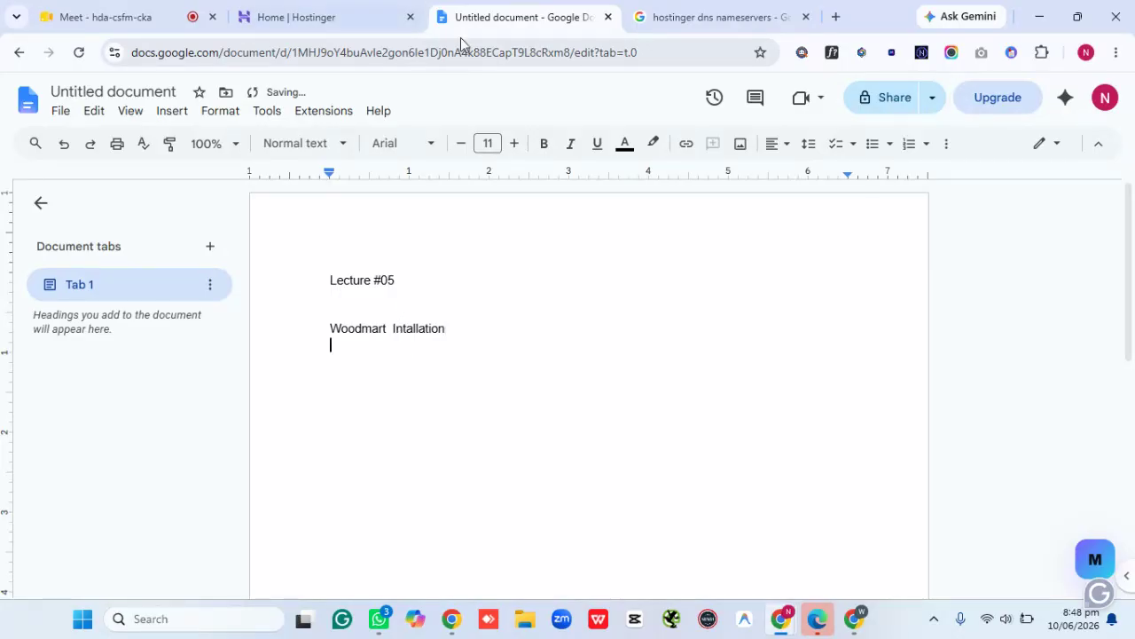
From Hostinger, open the WordPress admin of dimgrey-marten-365547.hostingersite.com and go to its page for adding plugins
left_click(311, 7)
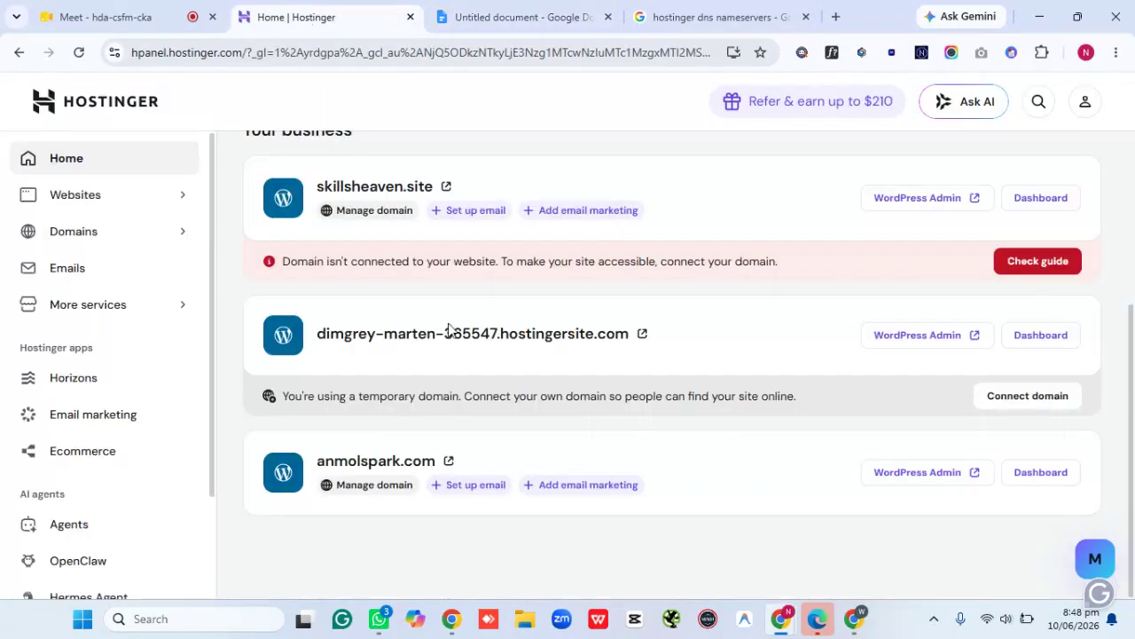
left_click(955, 339)
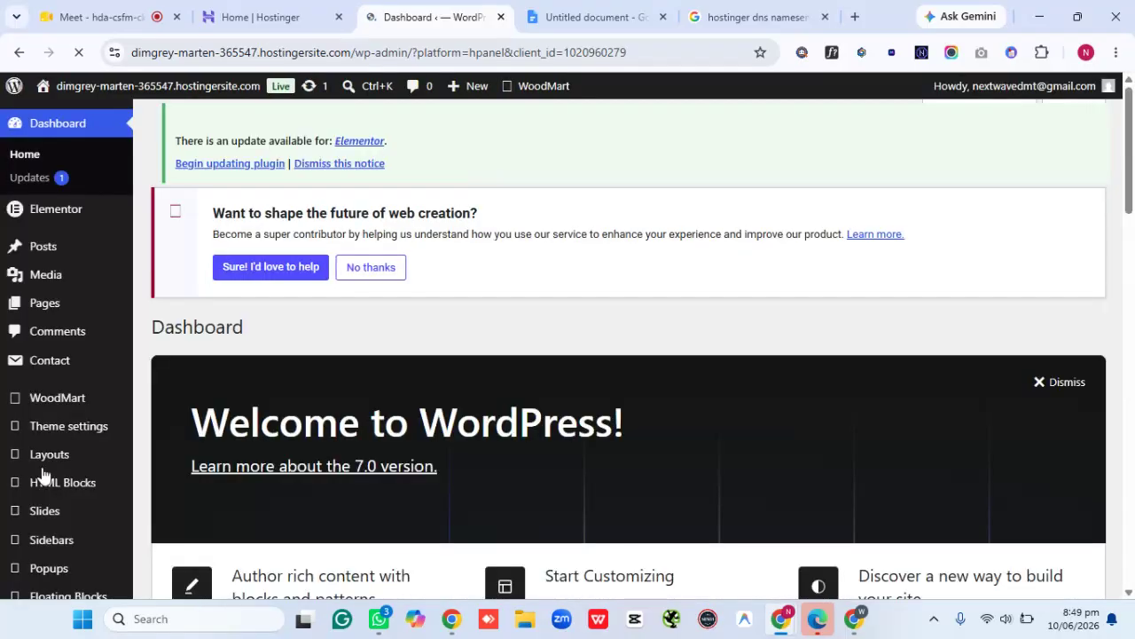
left_click_drag(1132, 203, 1068, 426)
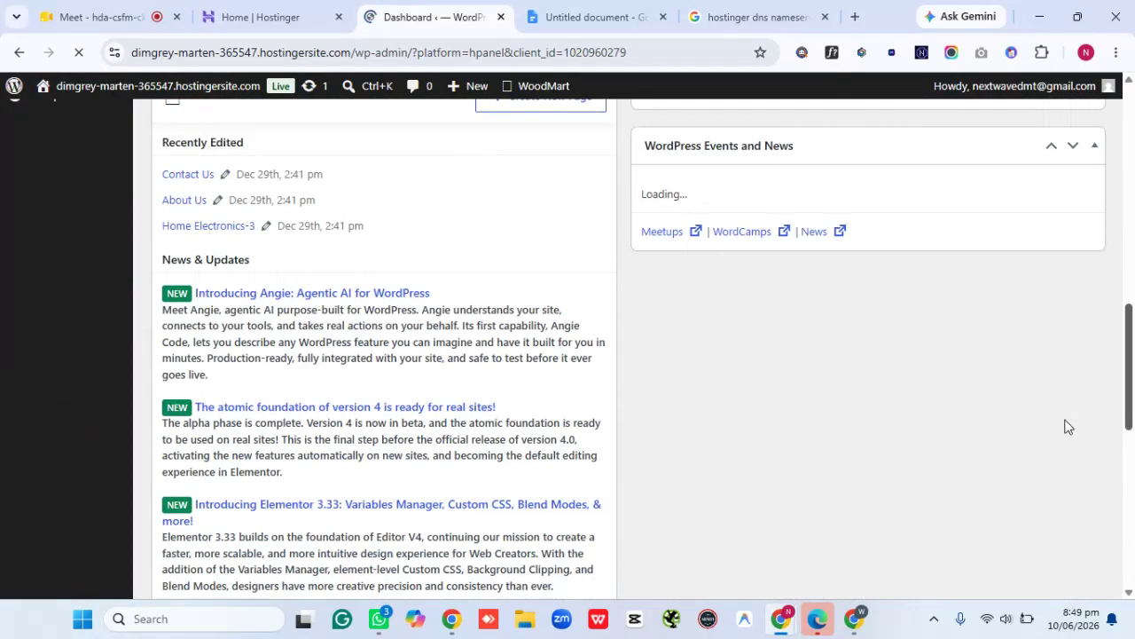
scroll(1078, 355, "up", 5)
scroll(1077, 337, "down", 3)
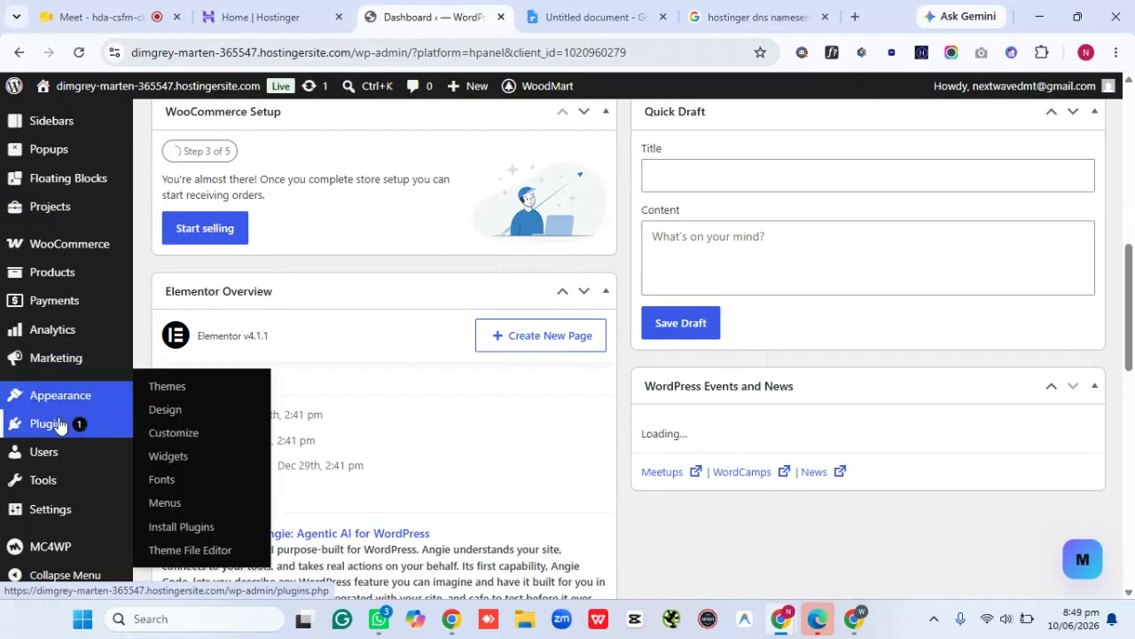
left_click(189, 455)
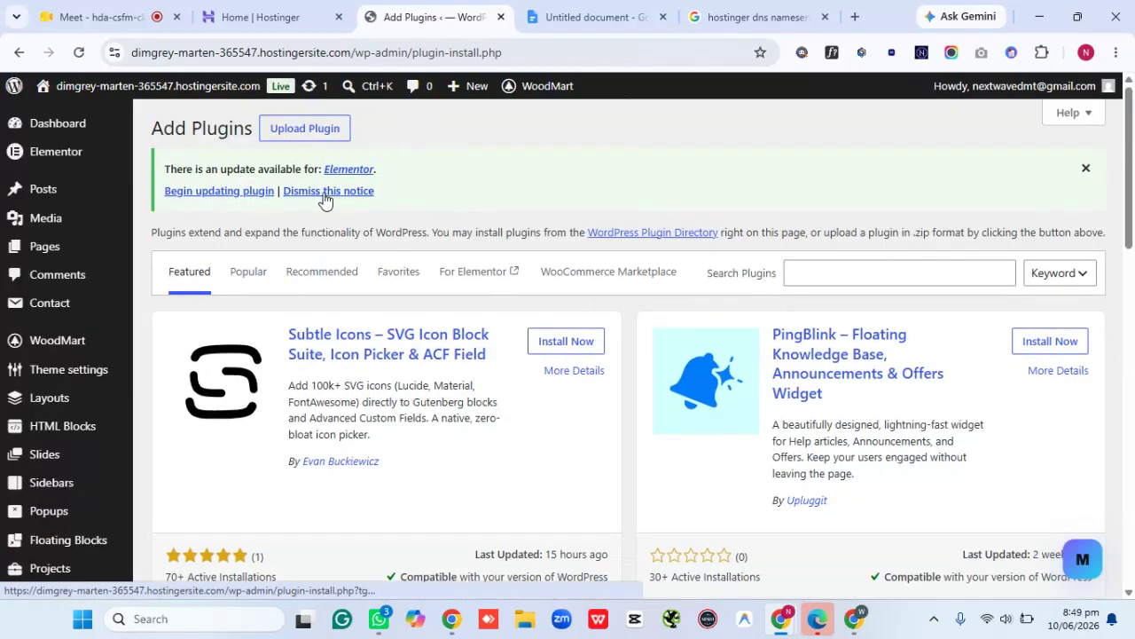
Search the plugin directory for "wp reset", and install and activate the WP Reset plugin
left_click(1086, 169)
left_click(825, 202)
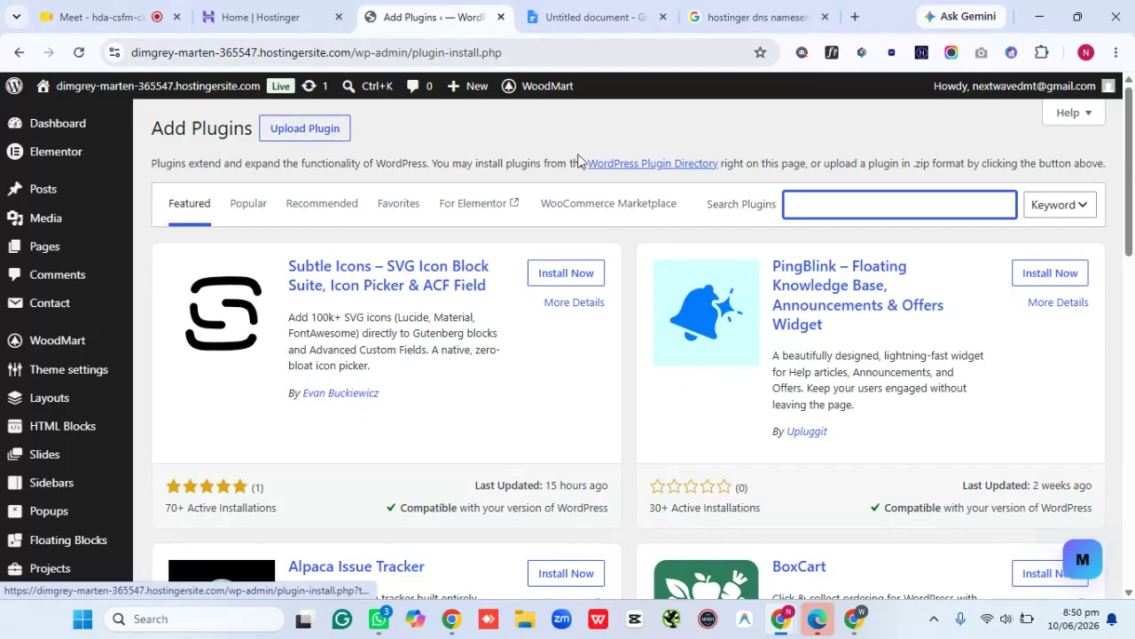
type("wp")
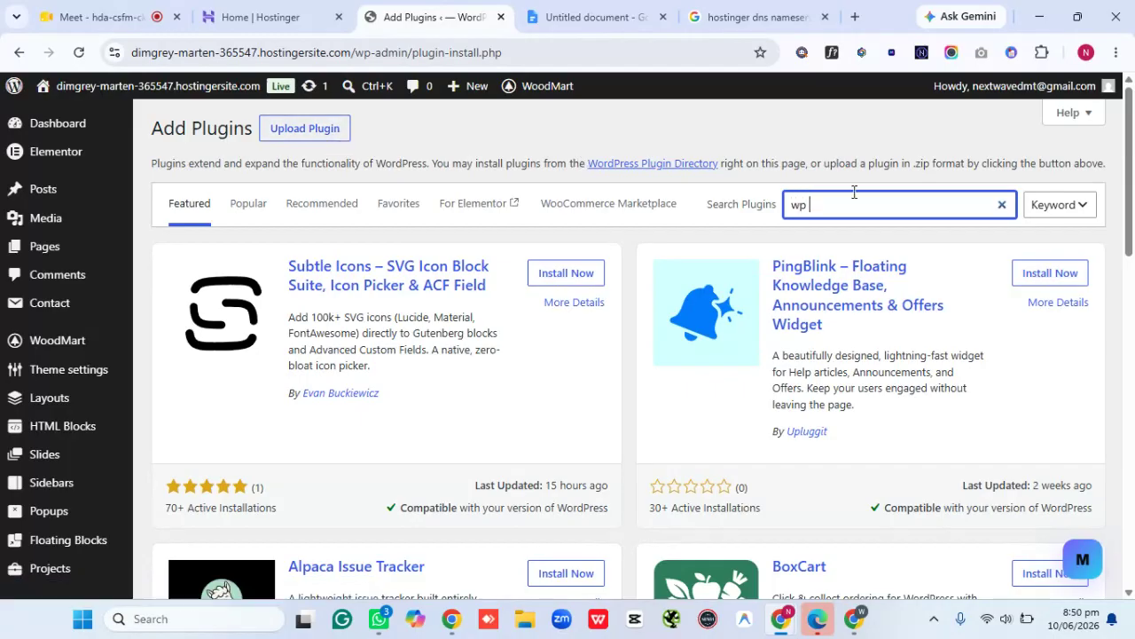
type(" reset")
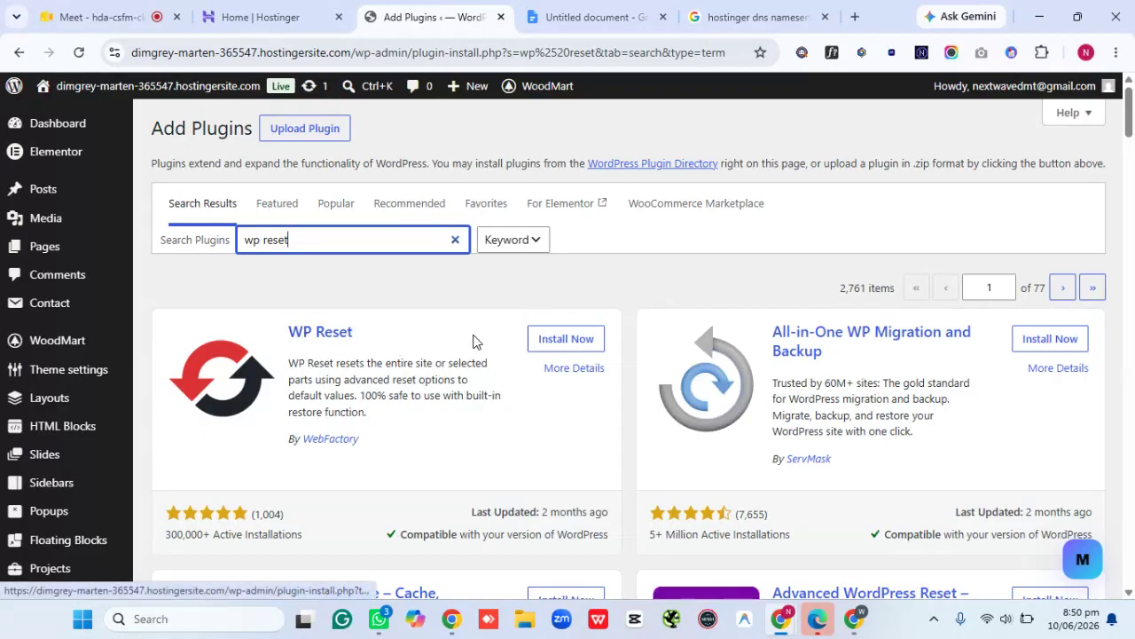
left_click(566, 344)
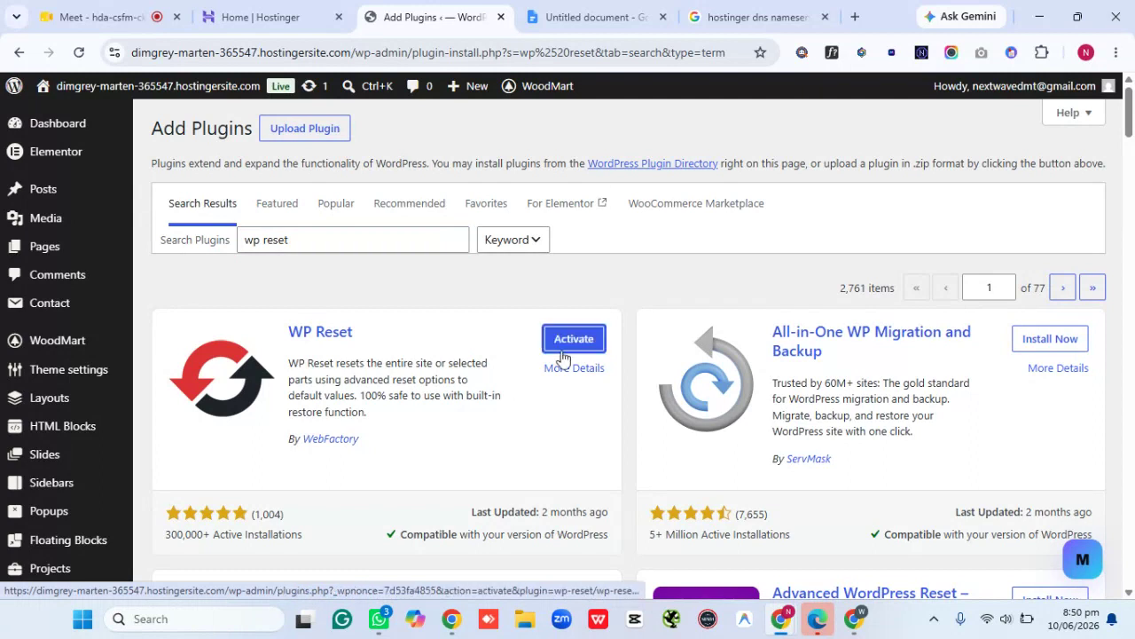
left_click(568, 346)
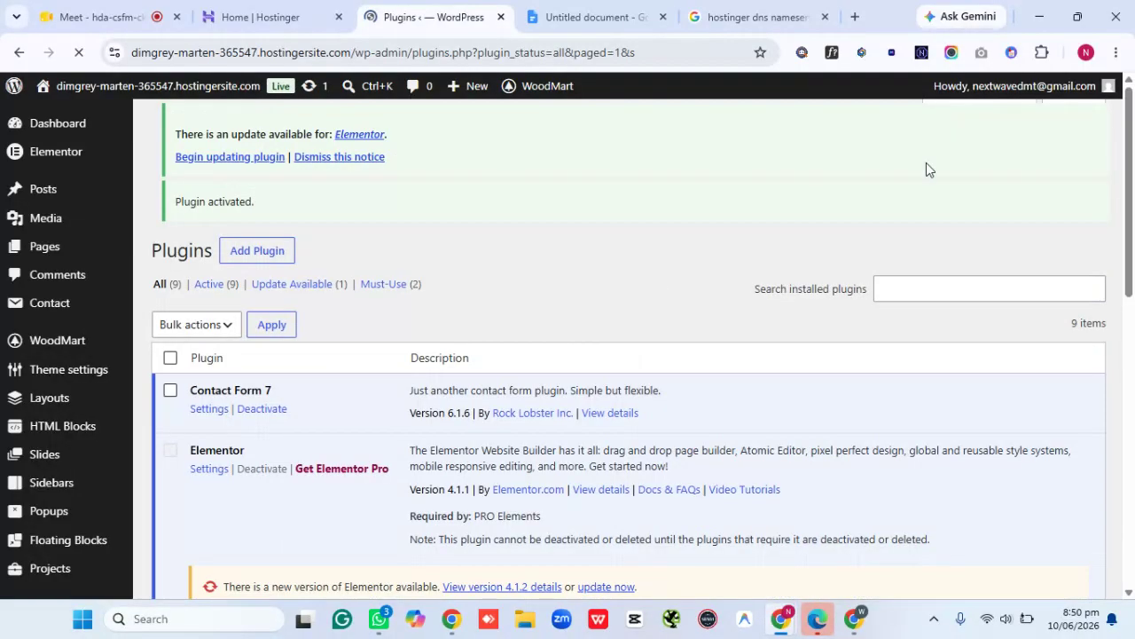
Open the WP Reset tool, dismissing its welcome notice and the PRO pricing offer
left_click_drag(1133, 175, 1133, 433)
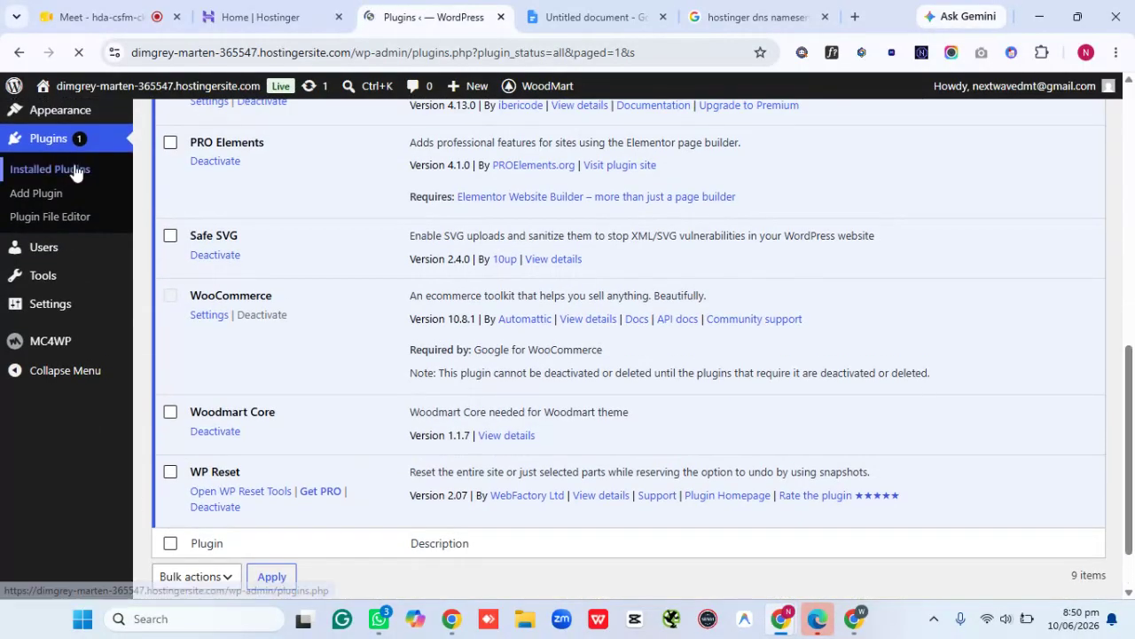
left_click(44, 278)
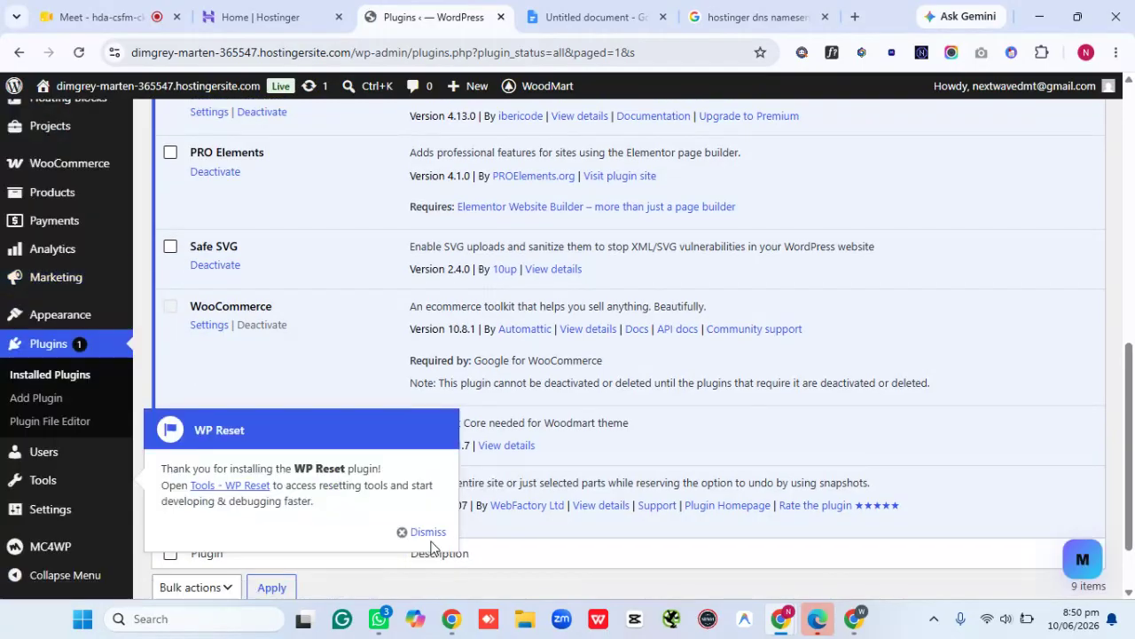
left_click(437, 535)
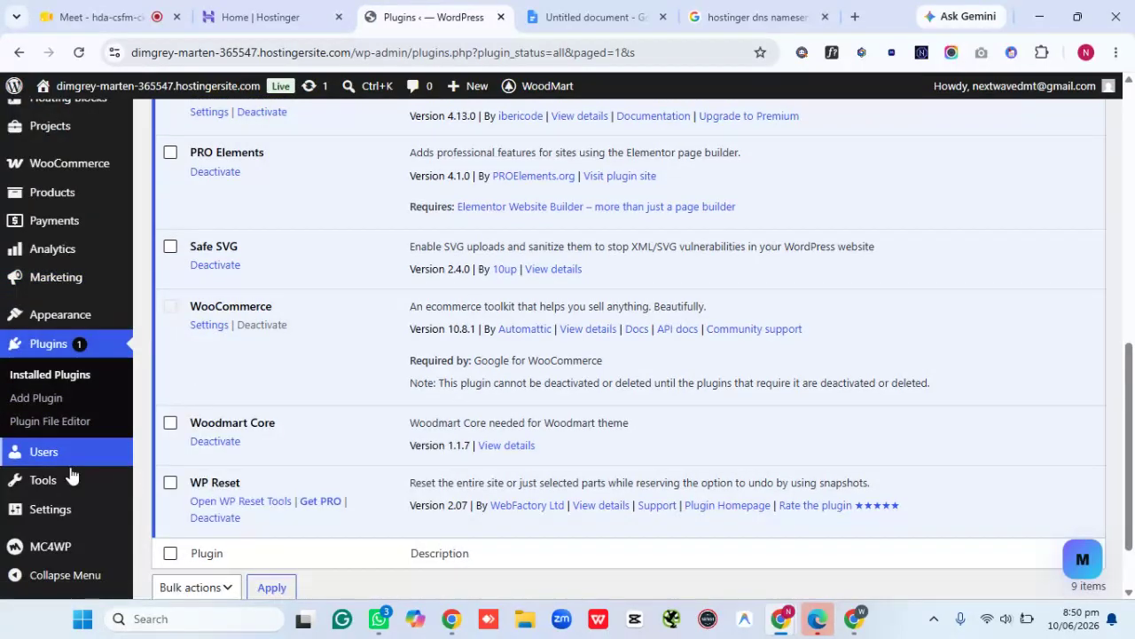
mouse_move(71, 486)
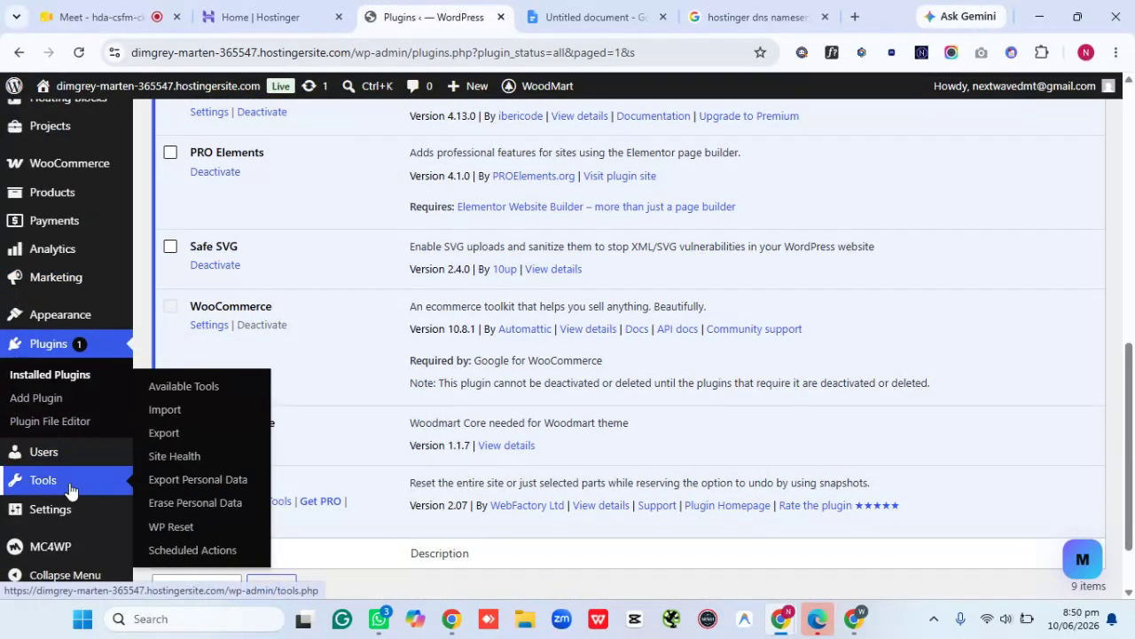
left_click(172, 529)
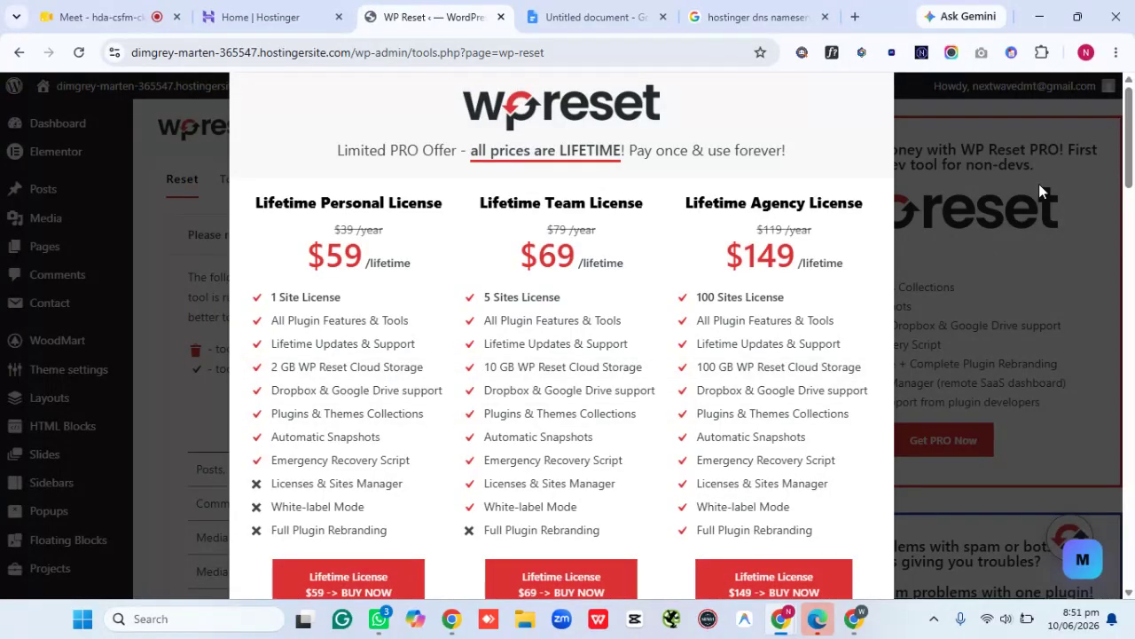
left_click(1075, 152)
Run a Site Reset confirmed with "reset", reactivating the current Woodmart theme, the WP Reset plugin and all currently active plugins
left_click_drag(1133, 142, 1134, 542)
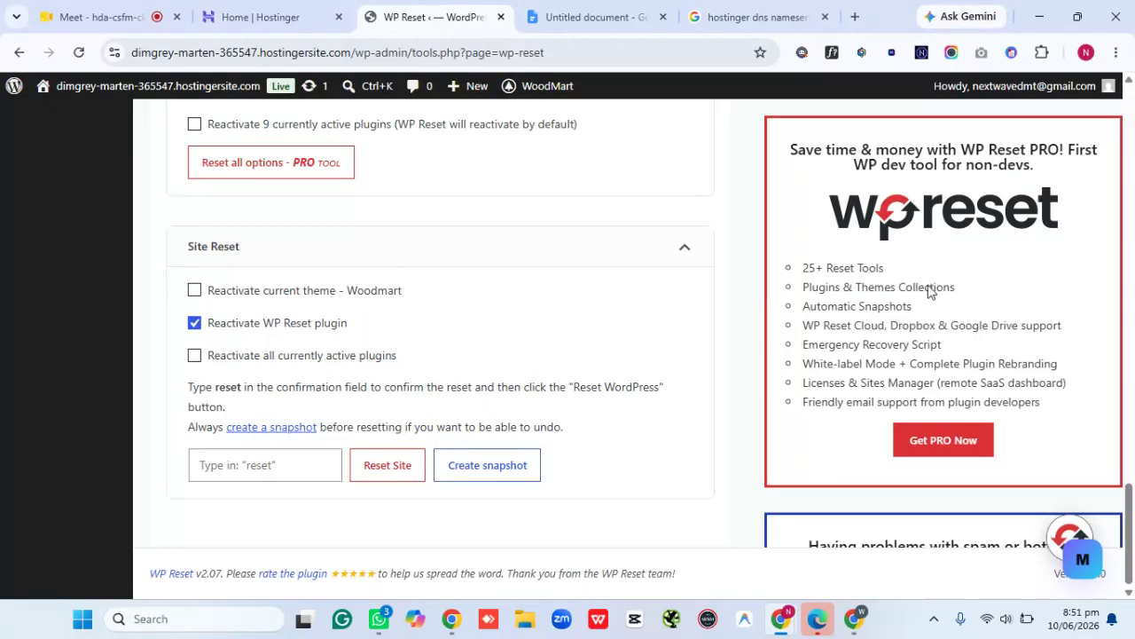
left_click_drag(1129, 532, 1133, 26)
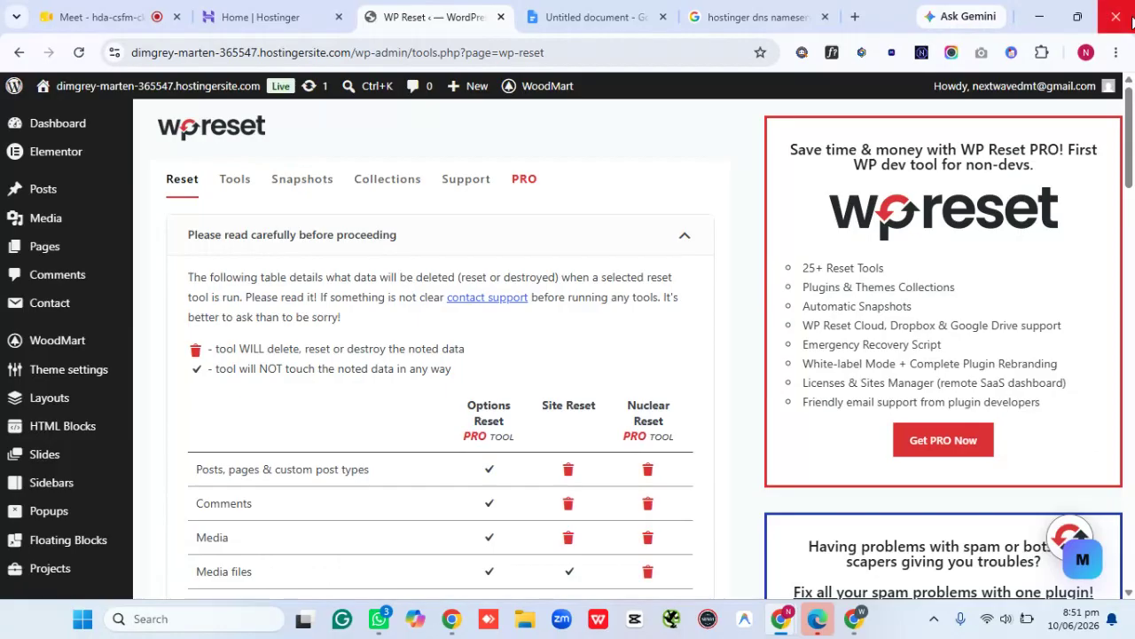
left_click_drag(1131, 120, 1133, 489)
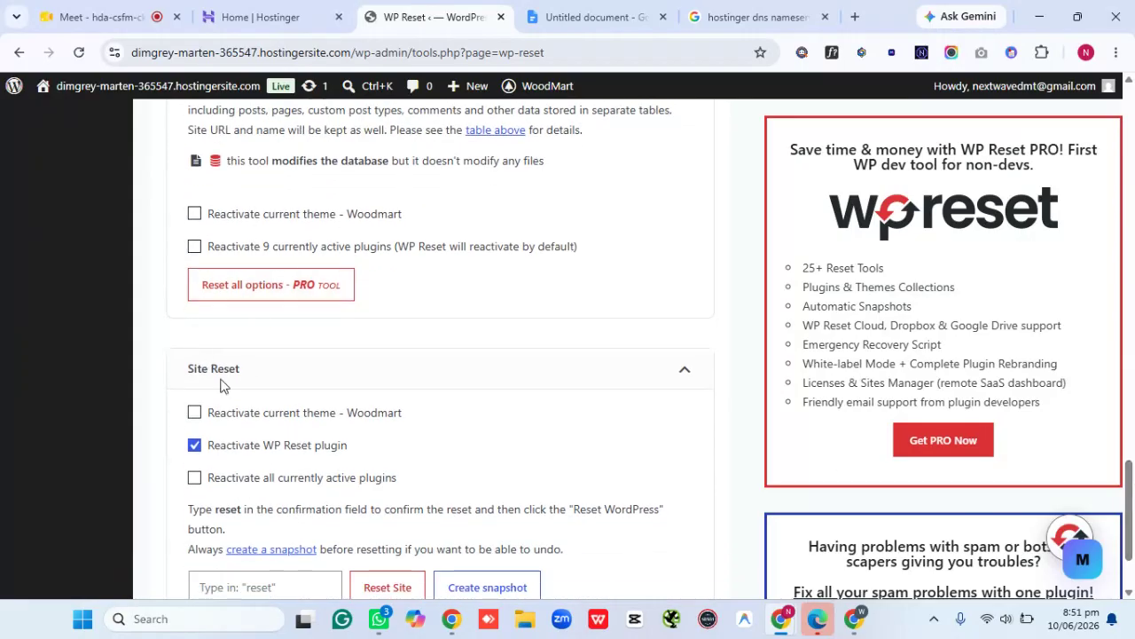
left_click(194, 414)
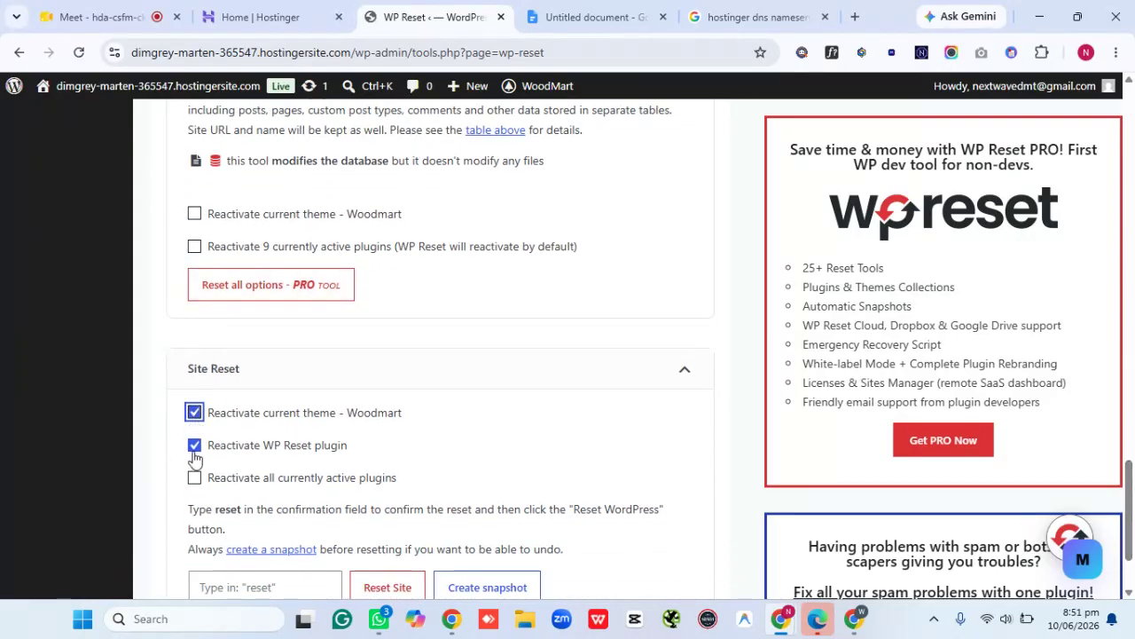
left_click(194, 478)
left_click(252, 583)
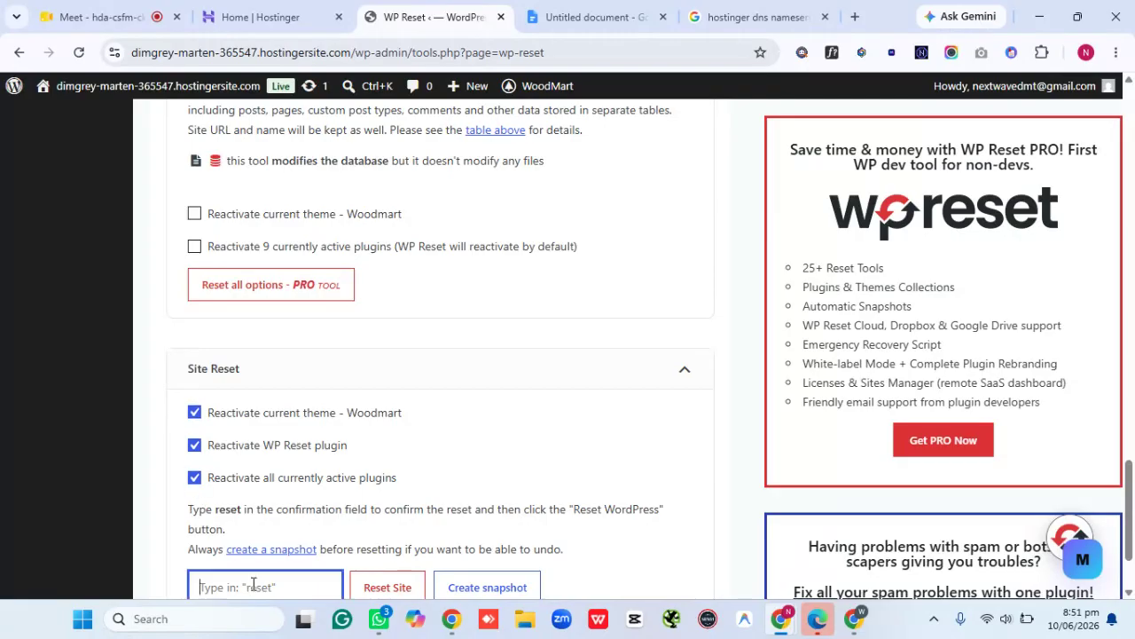
type("reset")
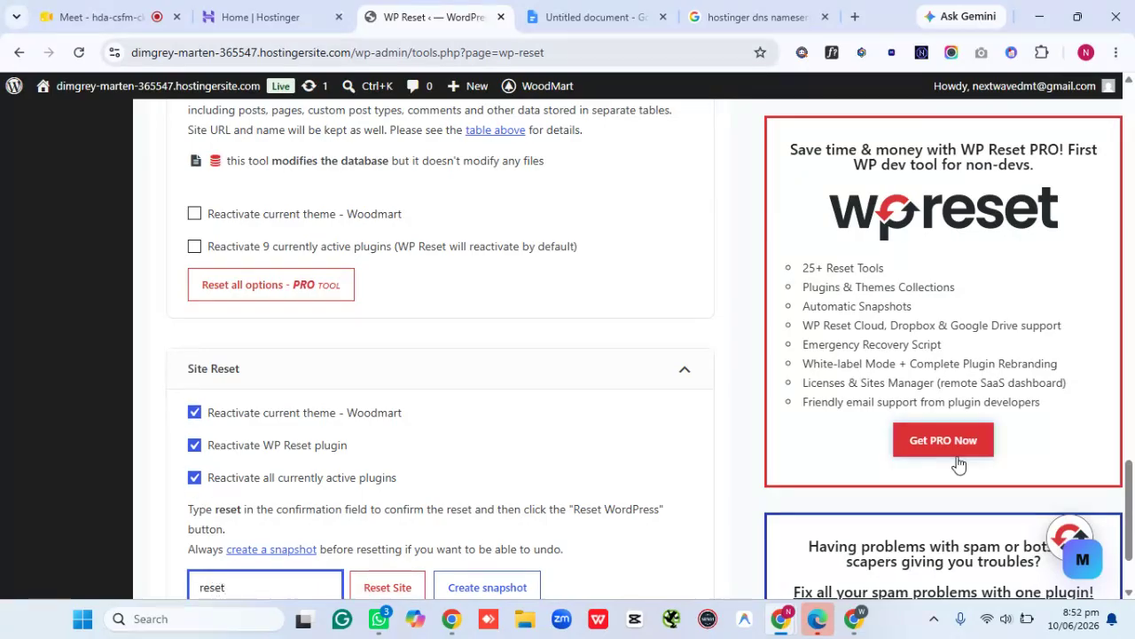
left_click_drag(1125, 554, 1132, 565)
left_click(405, 474)
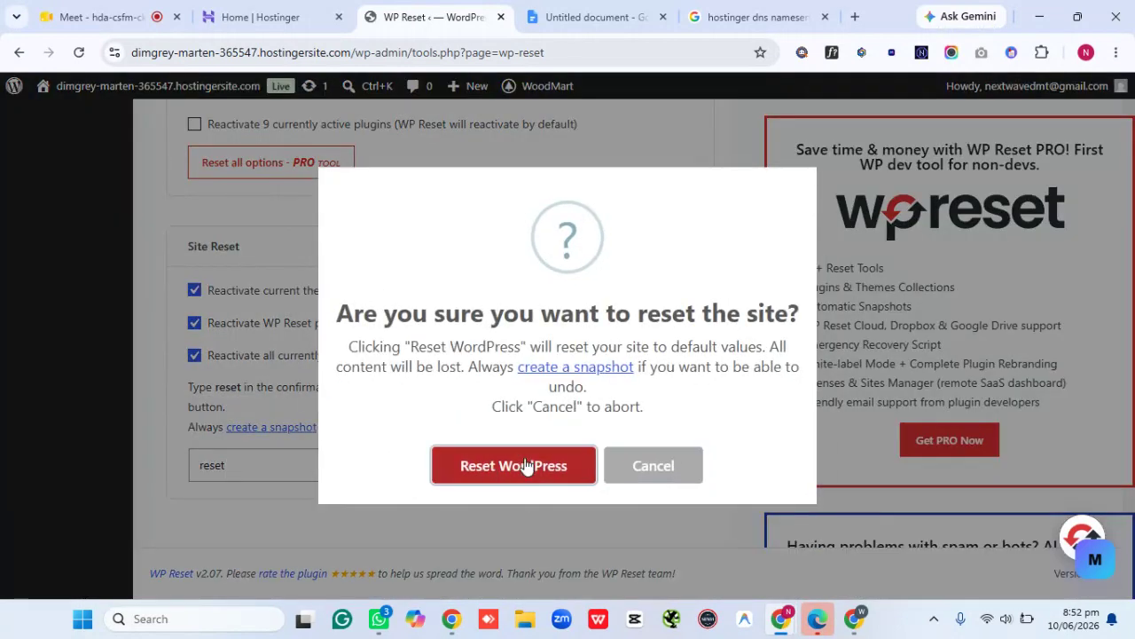
left_click(524, 461)
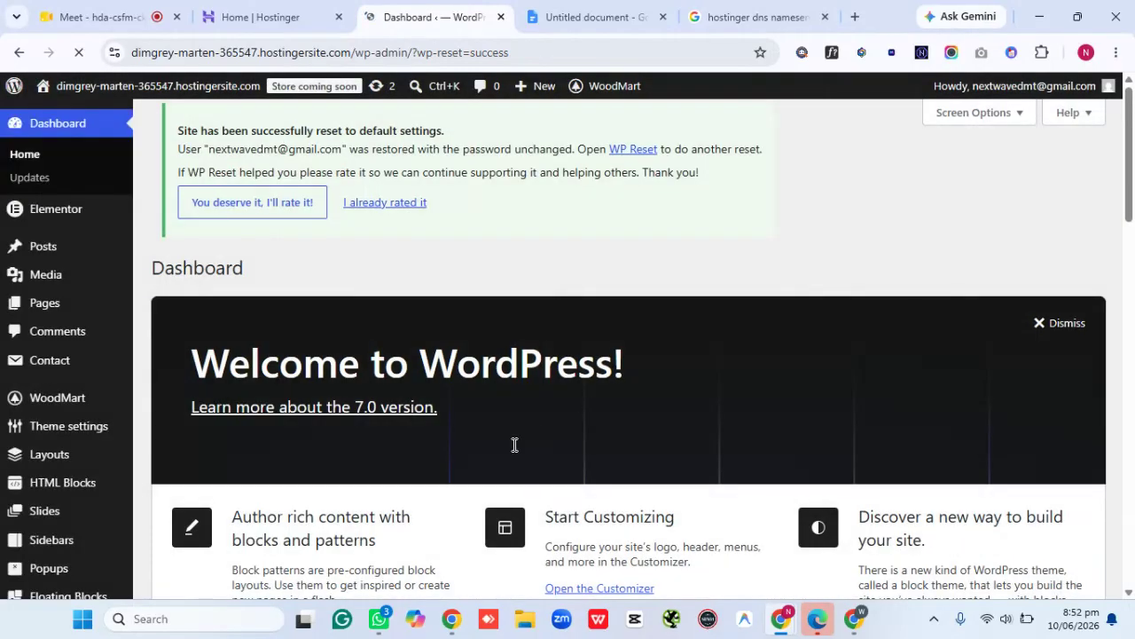
Review the dashboard after the site reset and reopen the WP Reset tool
scroll(1127, 206, "down", 5)
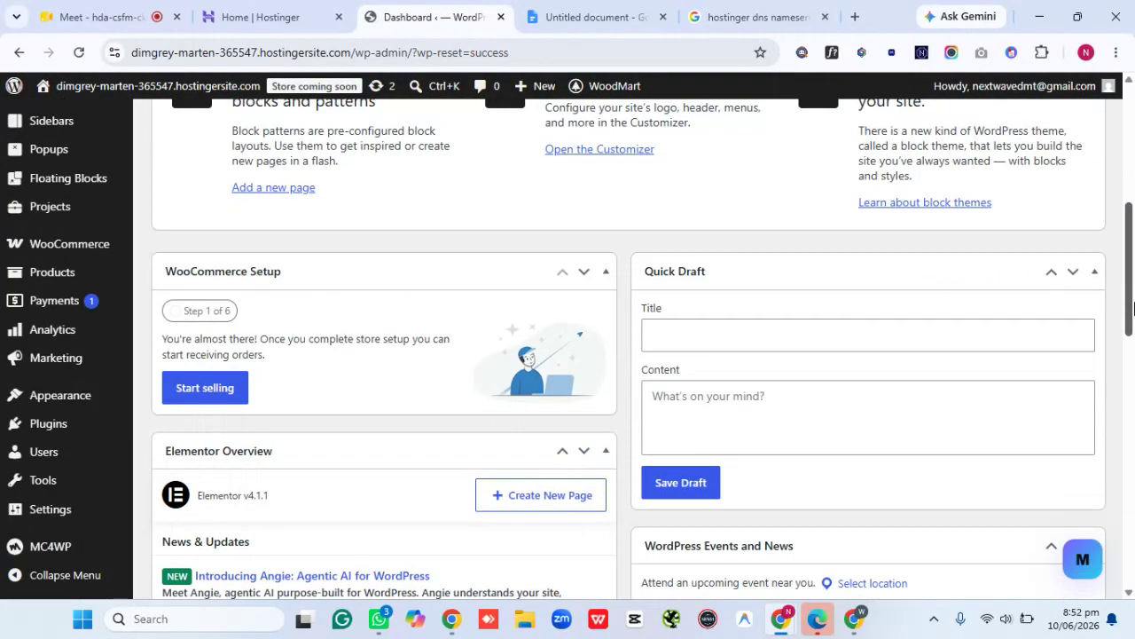
scroll(1133, 261, "down", 5)
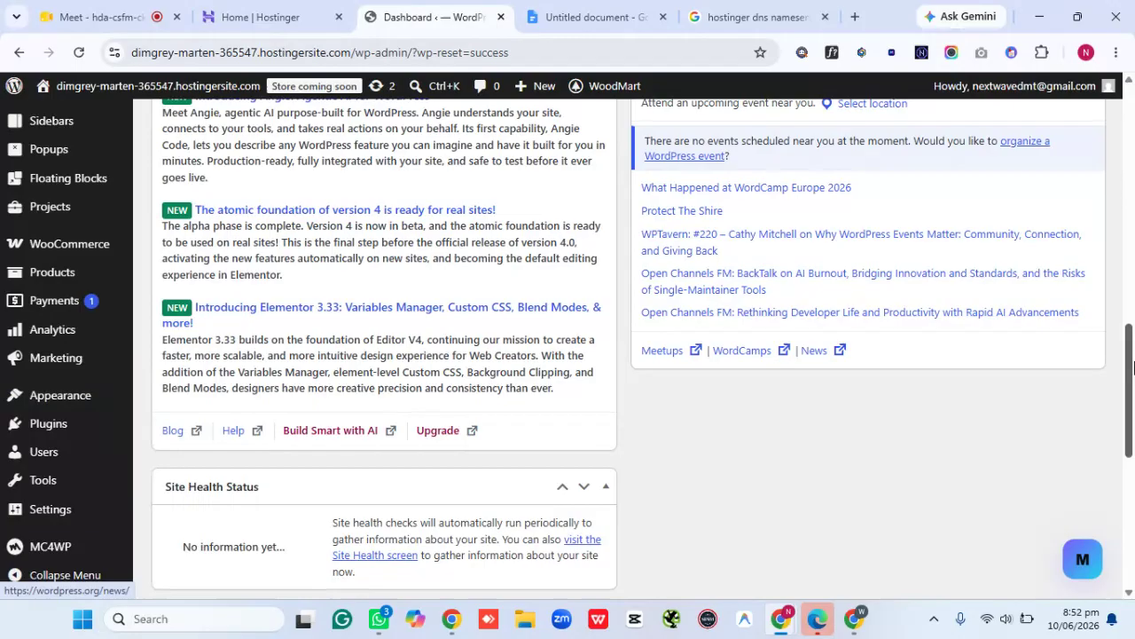
scroll(1133, 368, "down", 5)
mouse_move(41, 491)
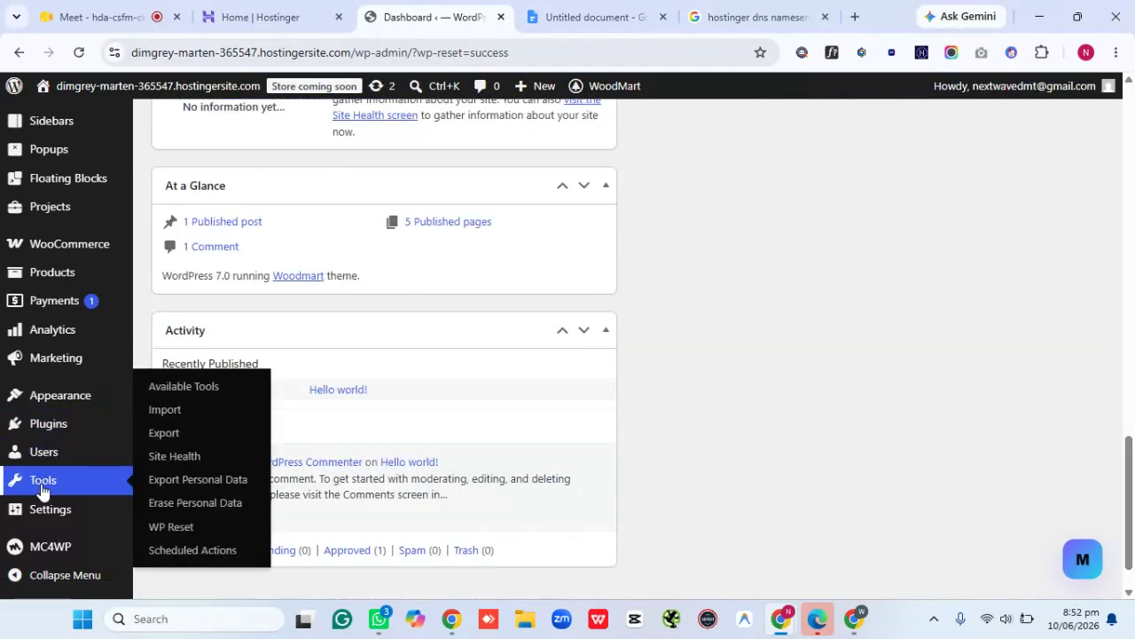
left_click(184, 526)
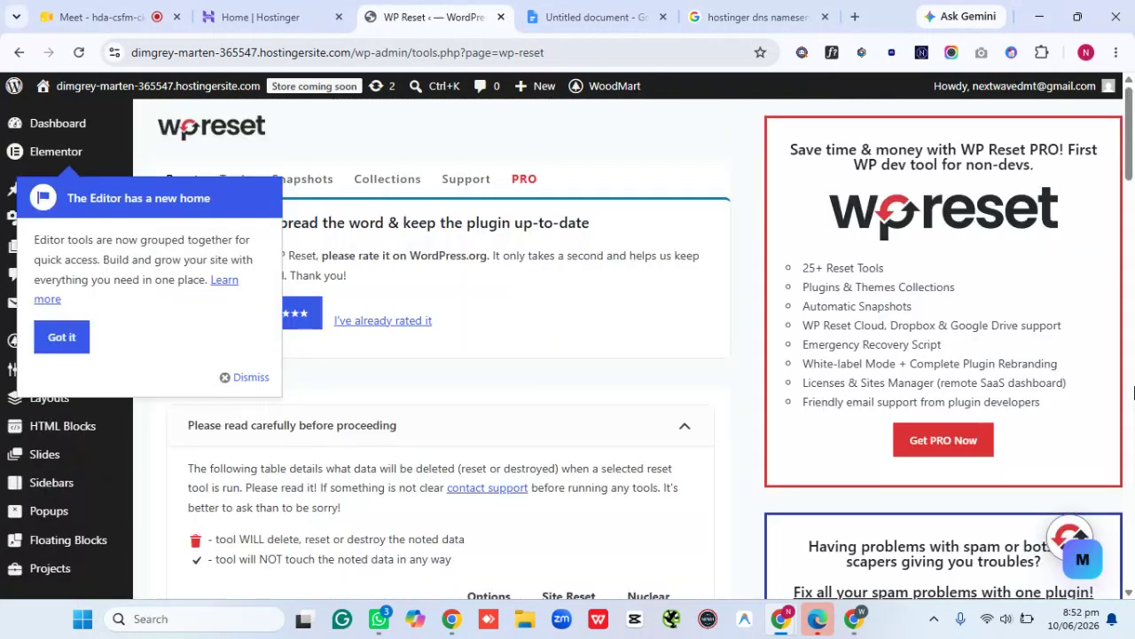
Run a Site Reset with all reactivation options off, including the WP Reset plugin, confirming with "reset"
left_click_drag(1130, 125, 1123, 550)
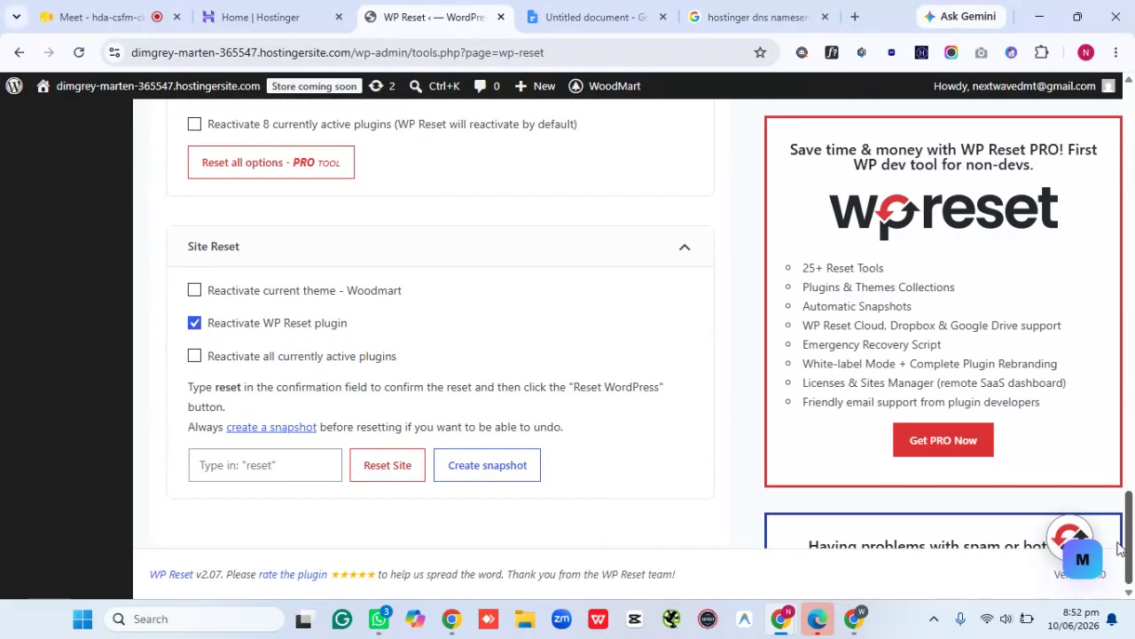
left_click(195, 324)
left_click(245, 462)
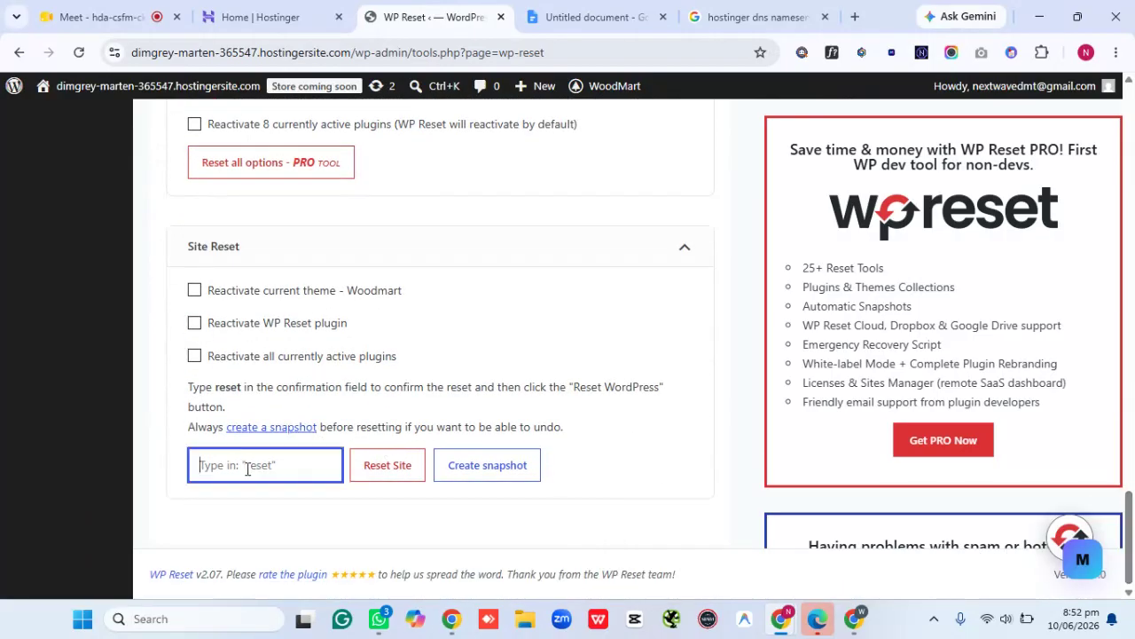
type("reset")
left_click(388, 473)
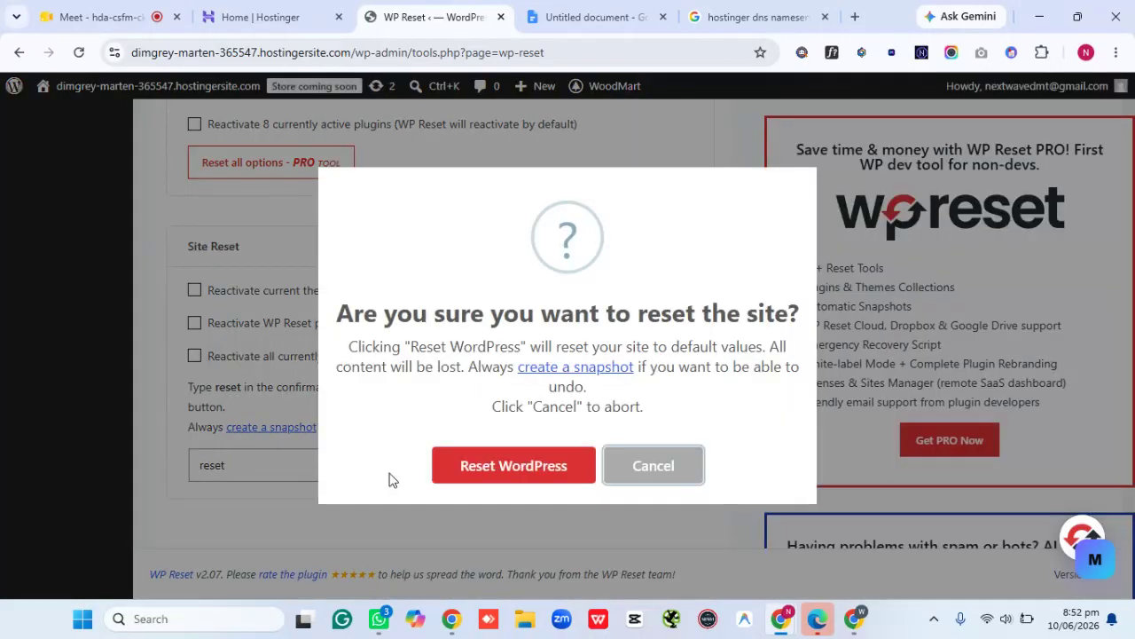
left_click(529, 476)
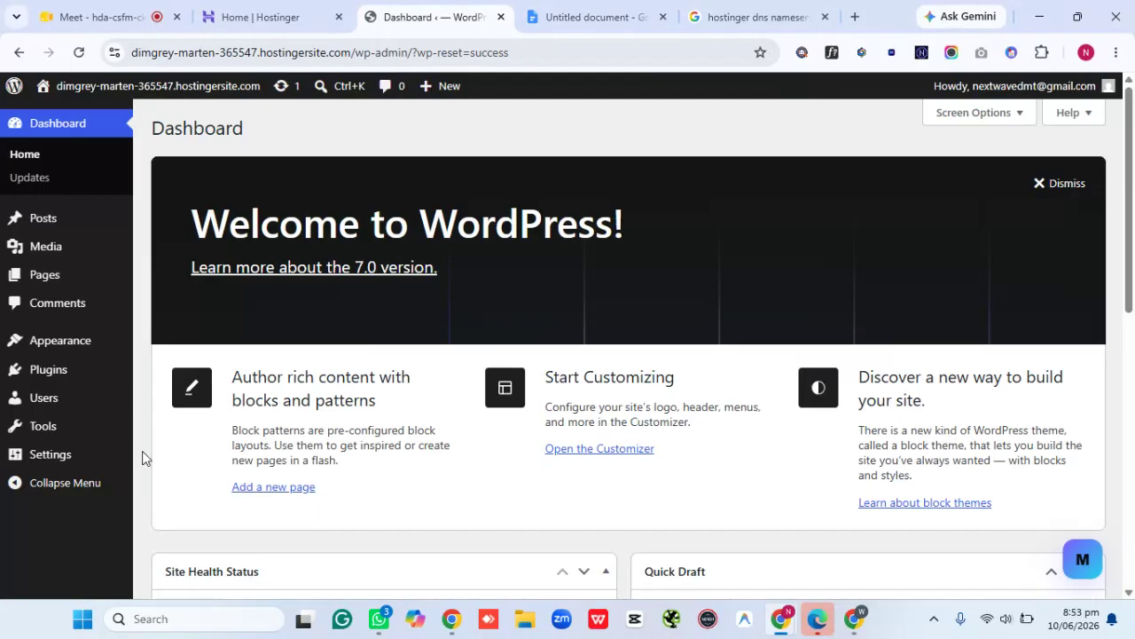
Delete the installed Woodmart theme from the site's themes and confirm the deletion
mouse_move(100, 351)
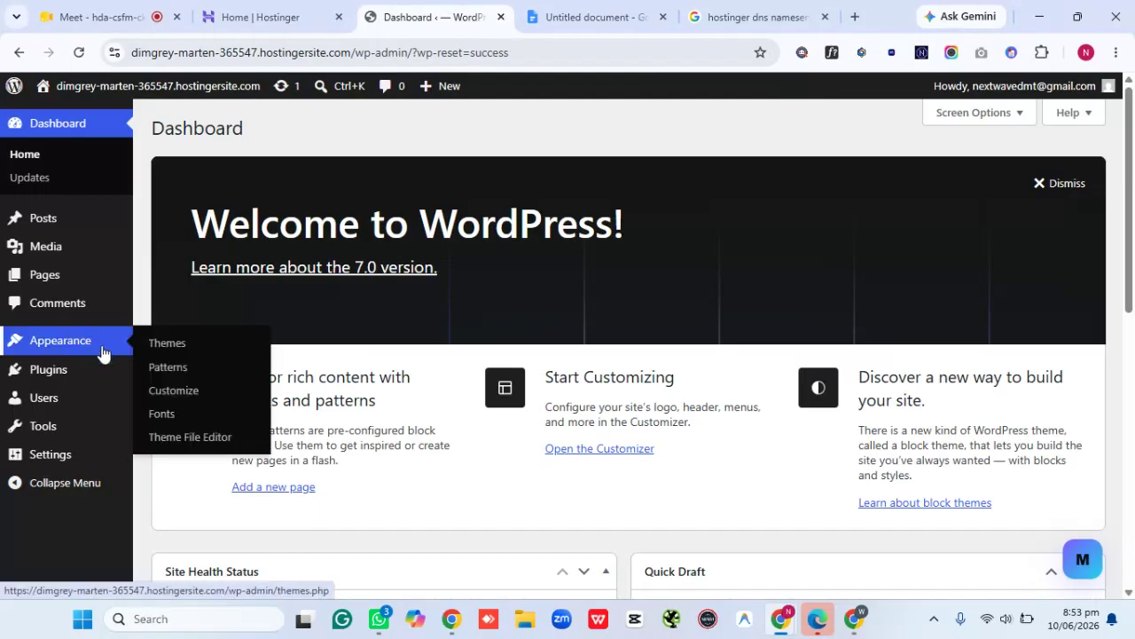
left_click(176, 344)
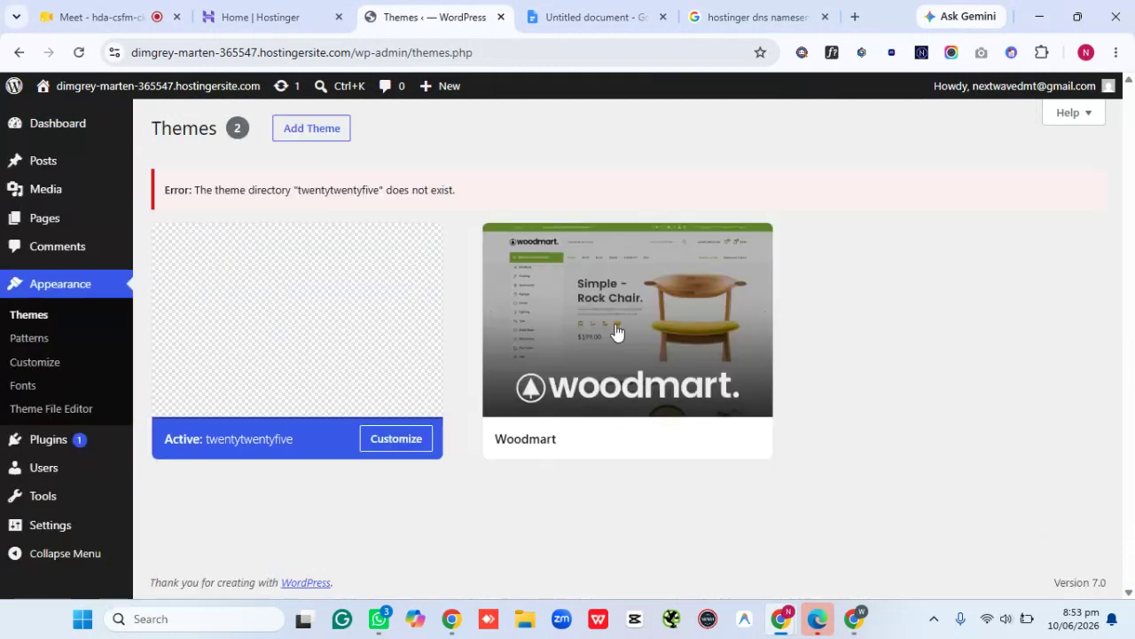
left_click(618, 351)
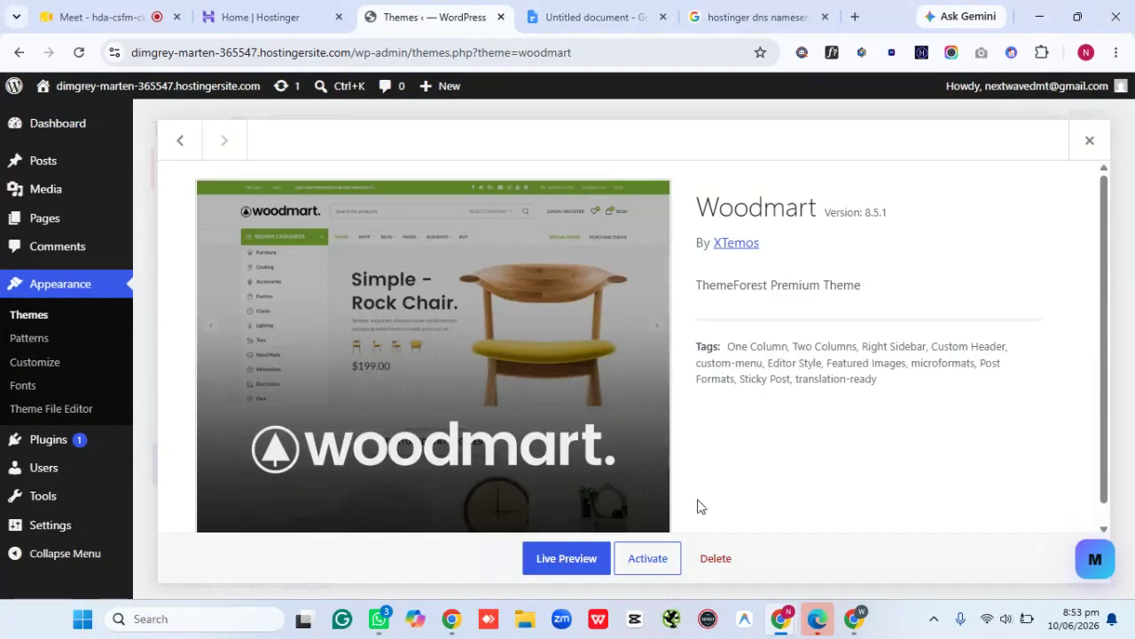
left_click(715, 550)
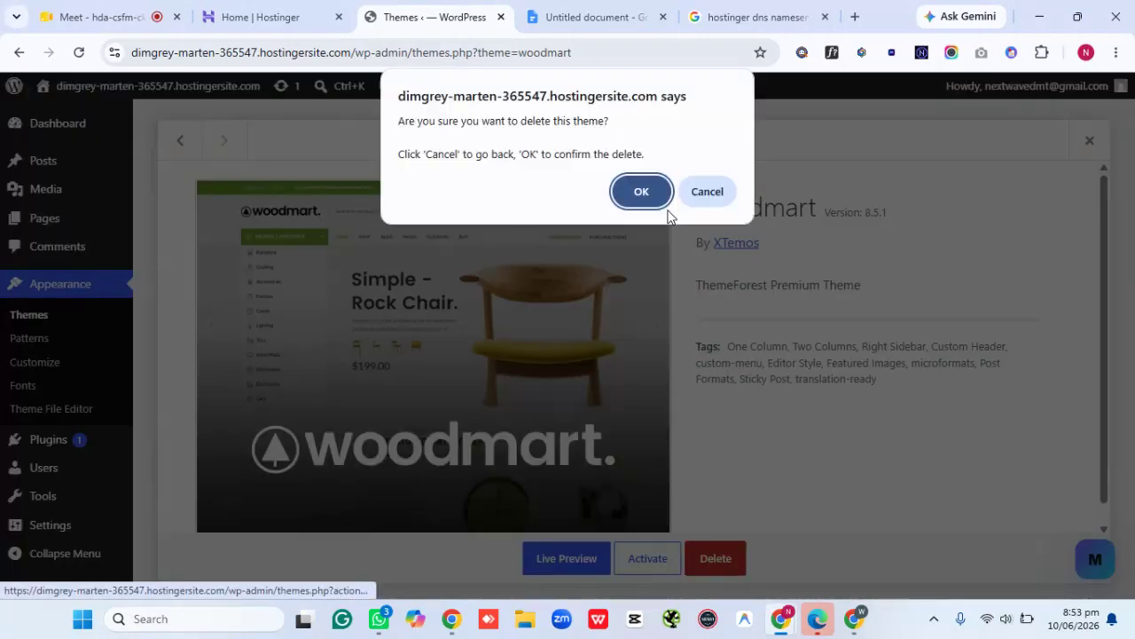
left_click(642, 191)
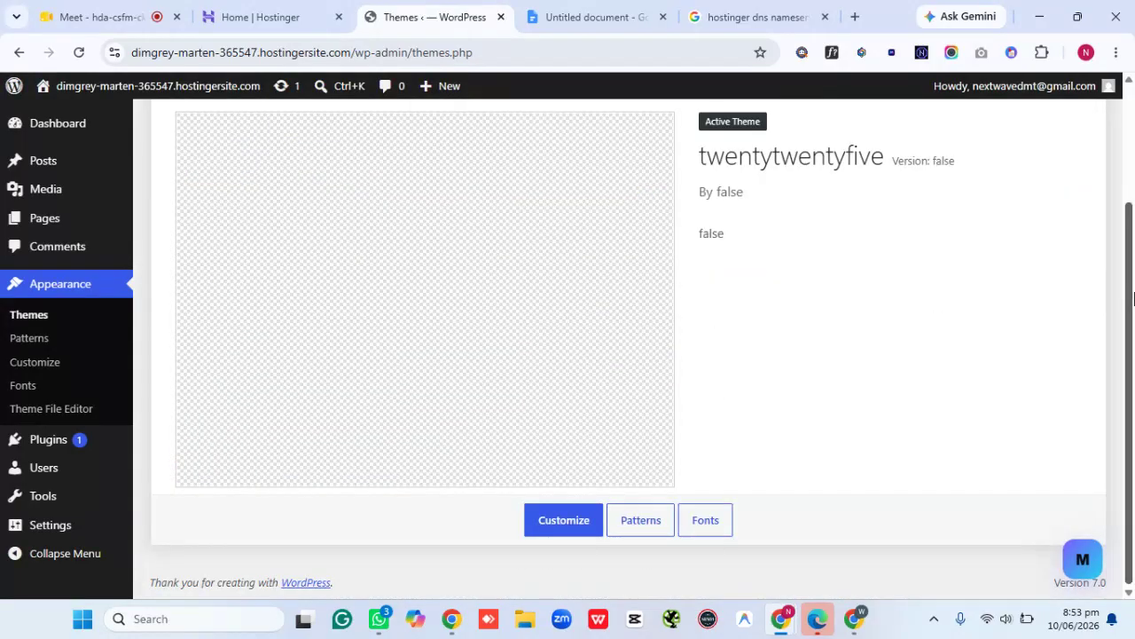
Upload the theme file woodmart-8.5.1.zip from the Documents folder and start its installation
scroll(1133, 299, "up", 2)
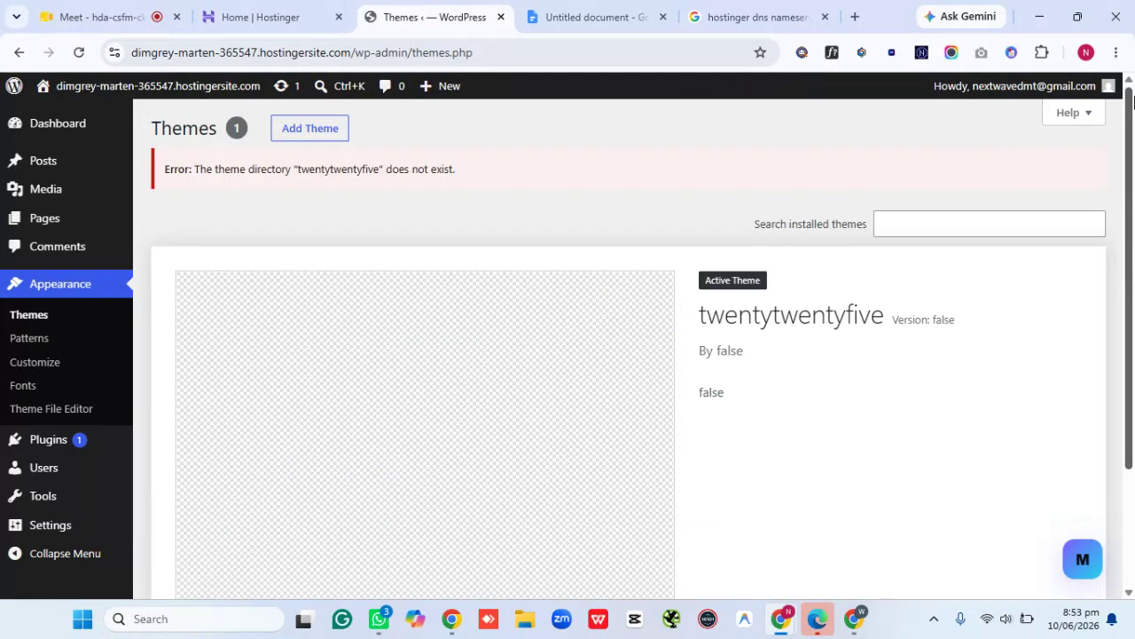
left_click(305, 135)
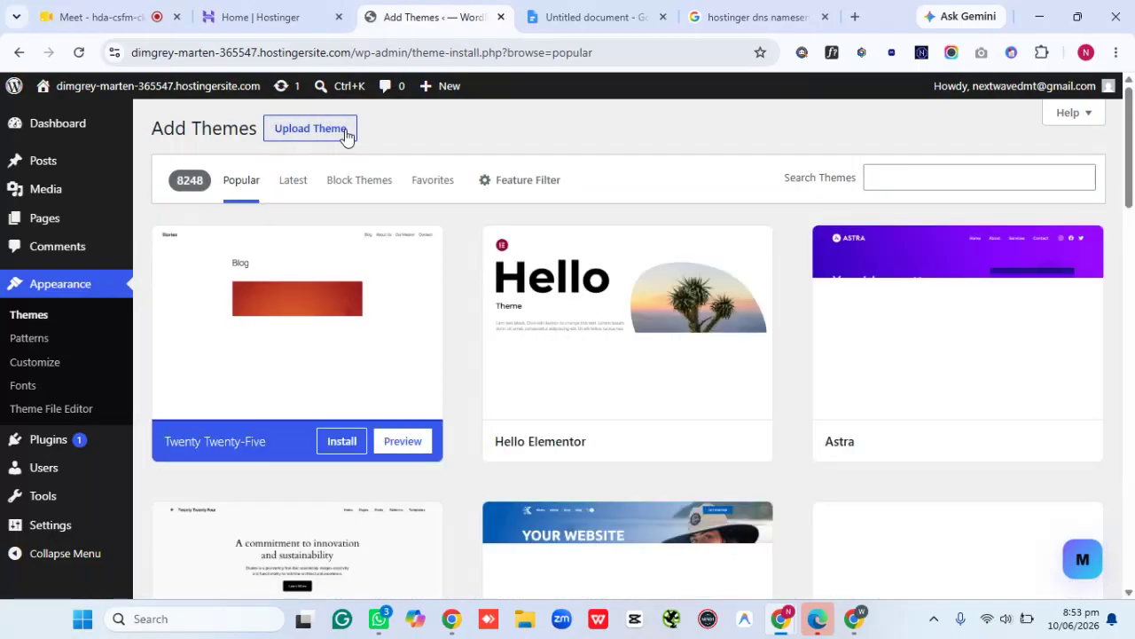
left_click(307, 133)
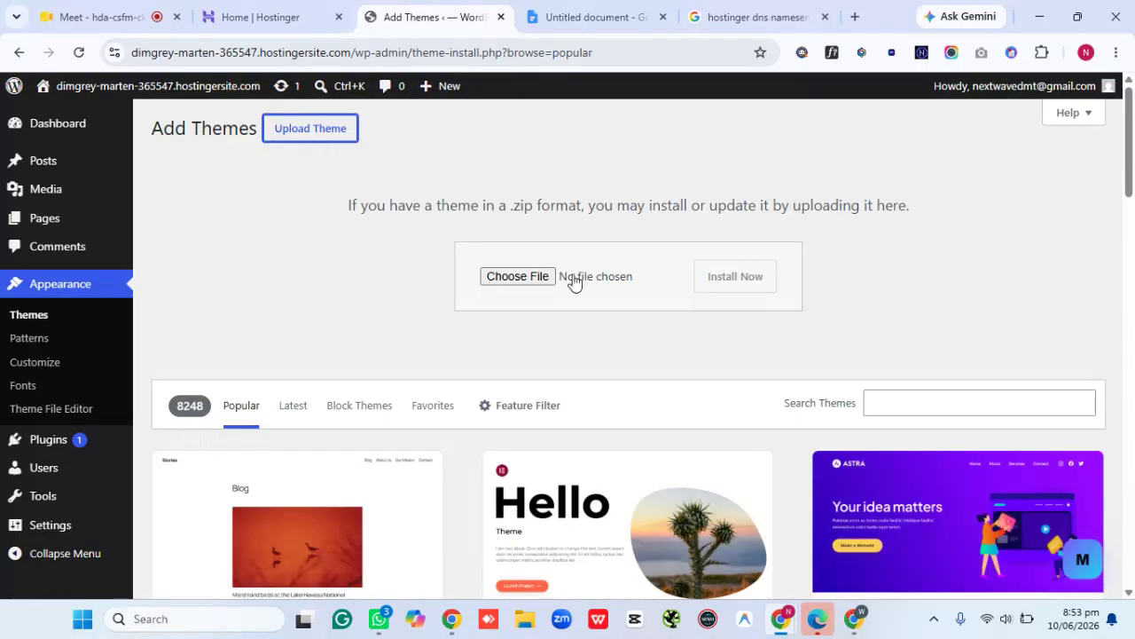
left_click(534, 276)
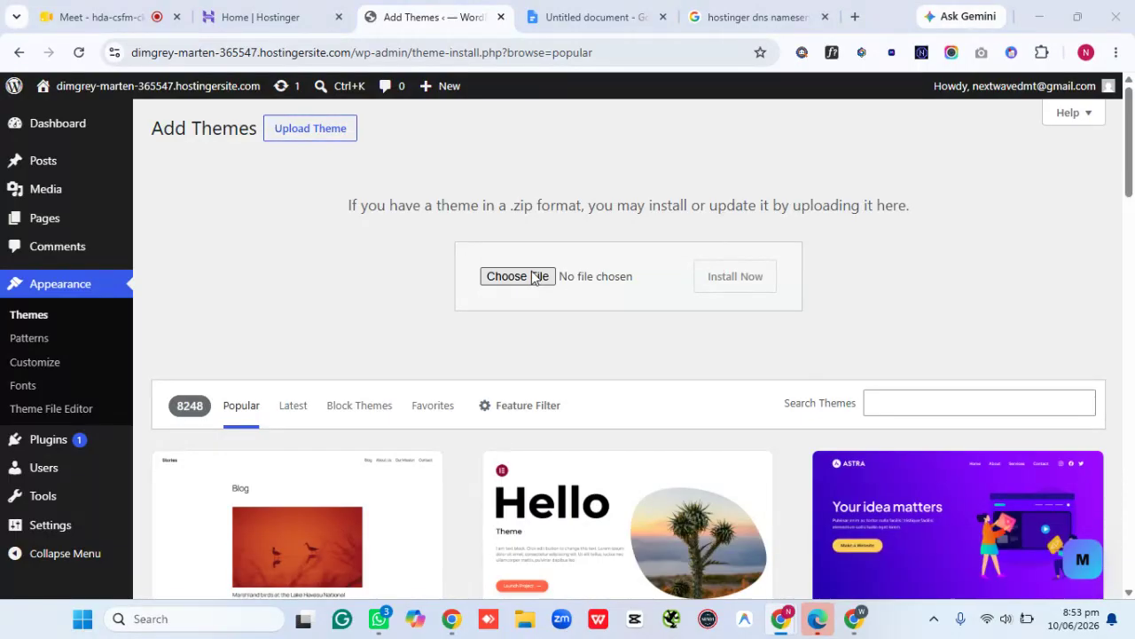
left_click(519, 275)
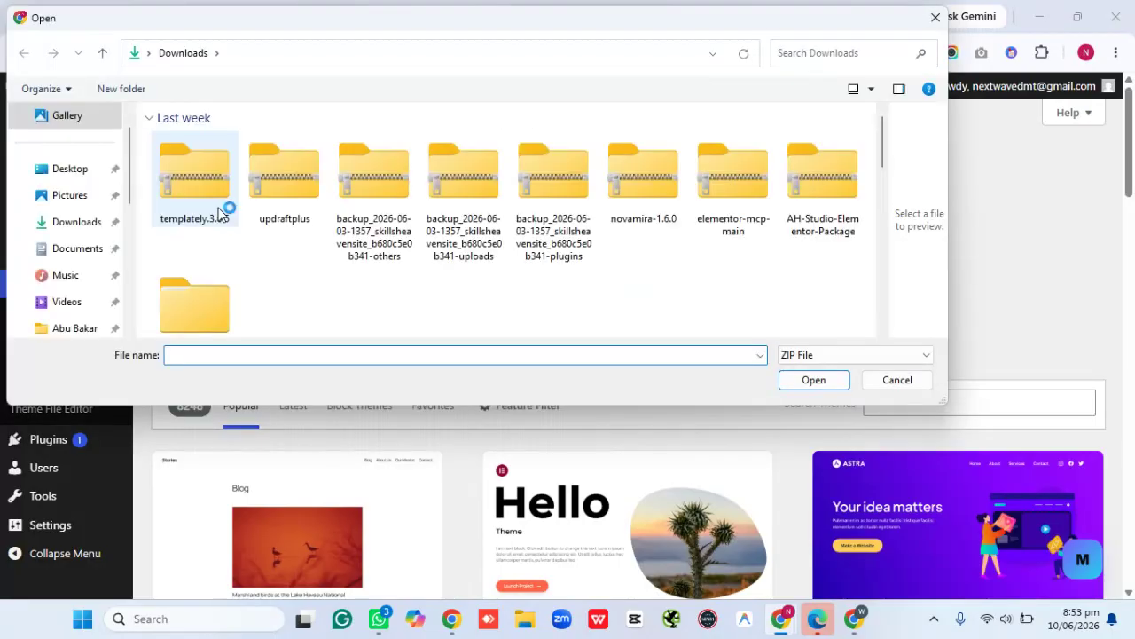
left_click(83, 258)
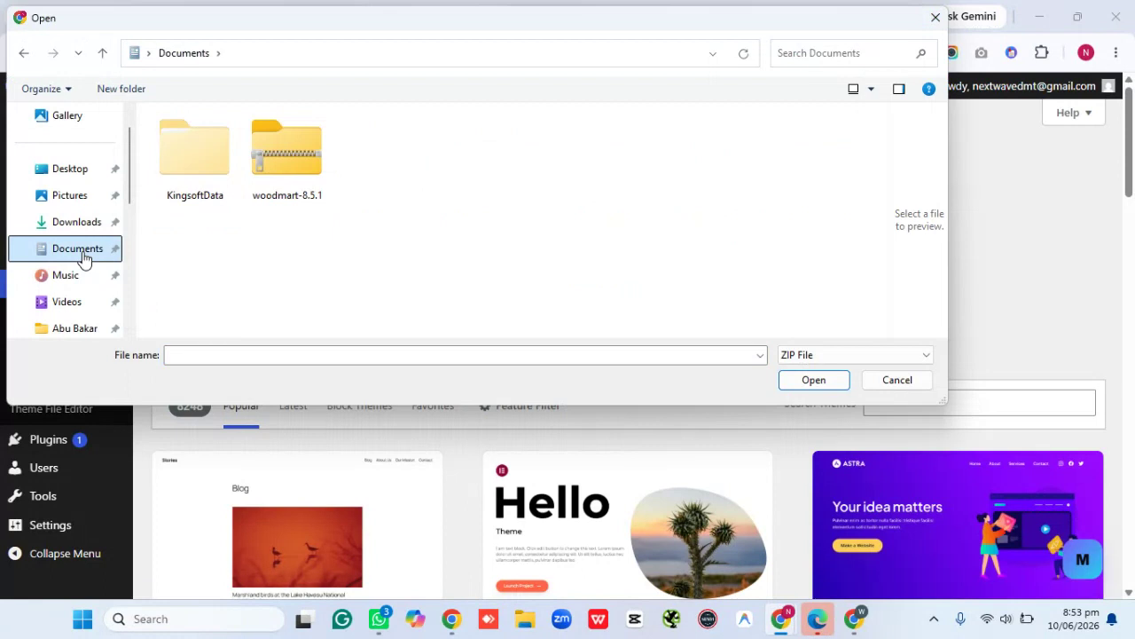
left_click(286, 175)
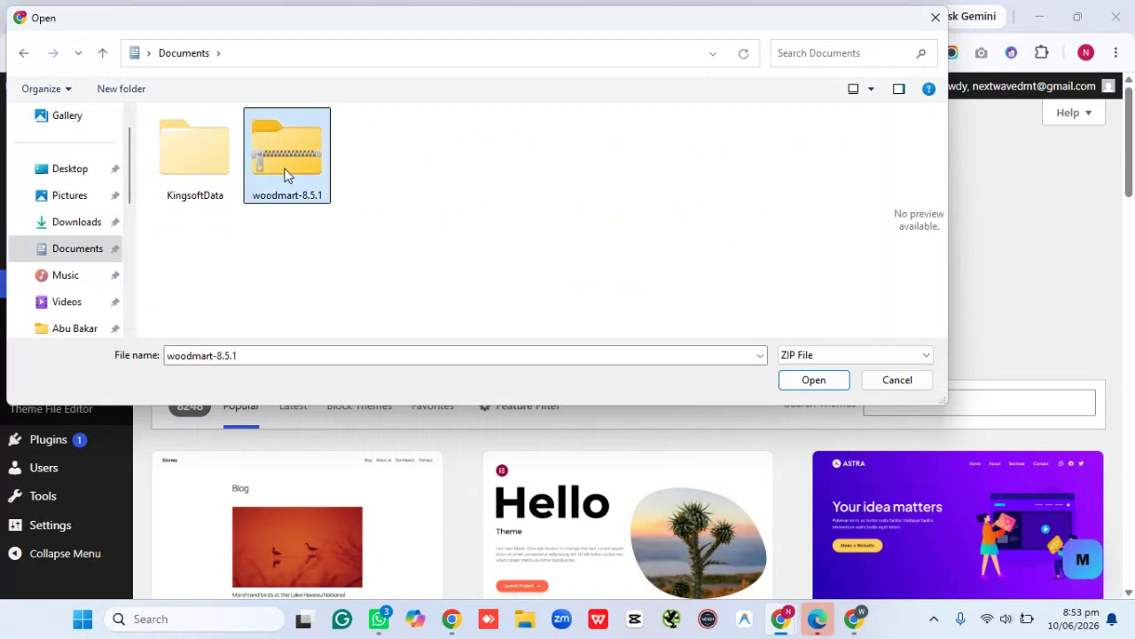
left_click(813, 386)
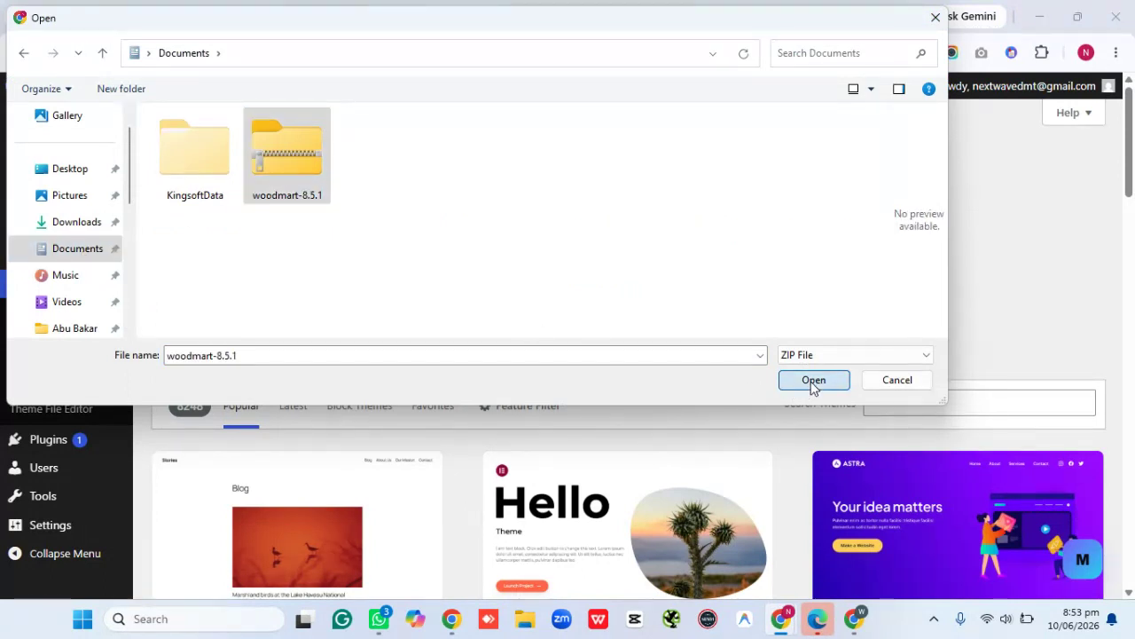
left_click(740, 282)
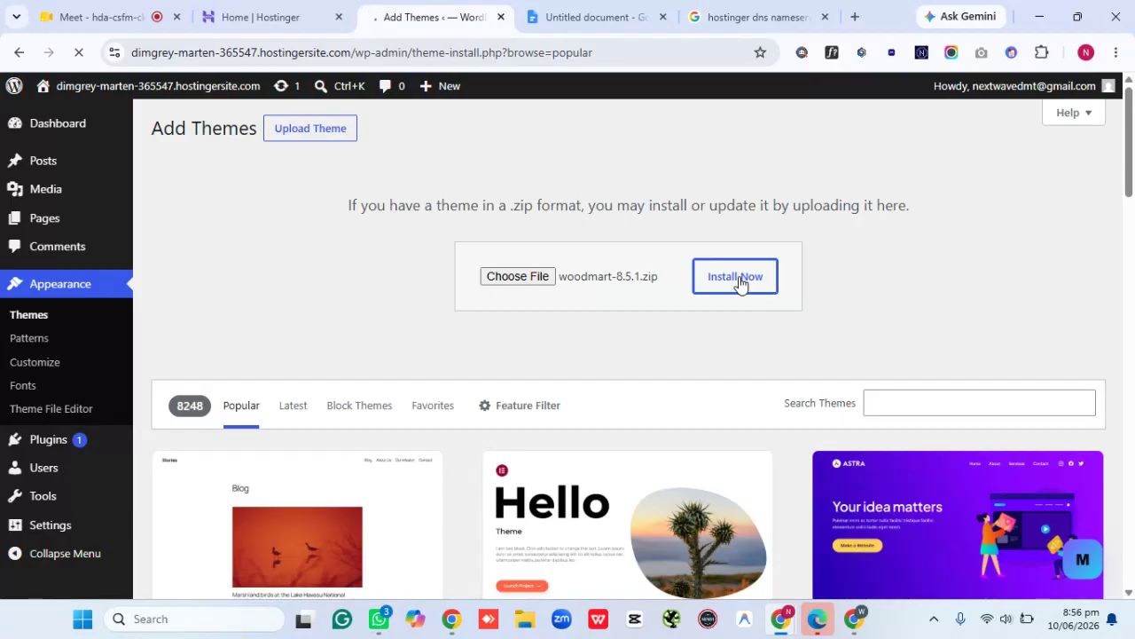
Switch to the Google Meet call, close its chat, review the participant list, and return to the theme upload page
left_click(285, 10)
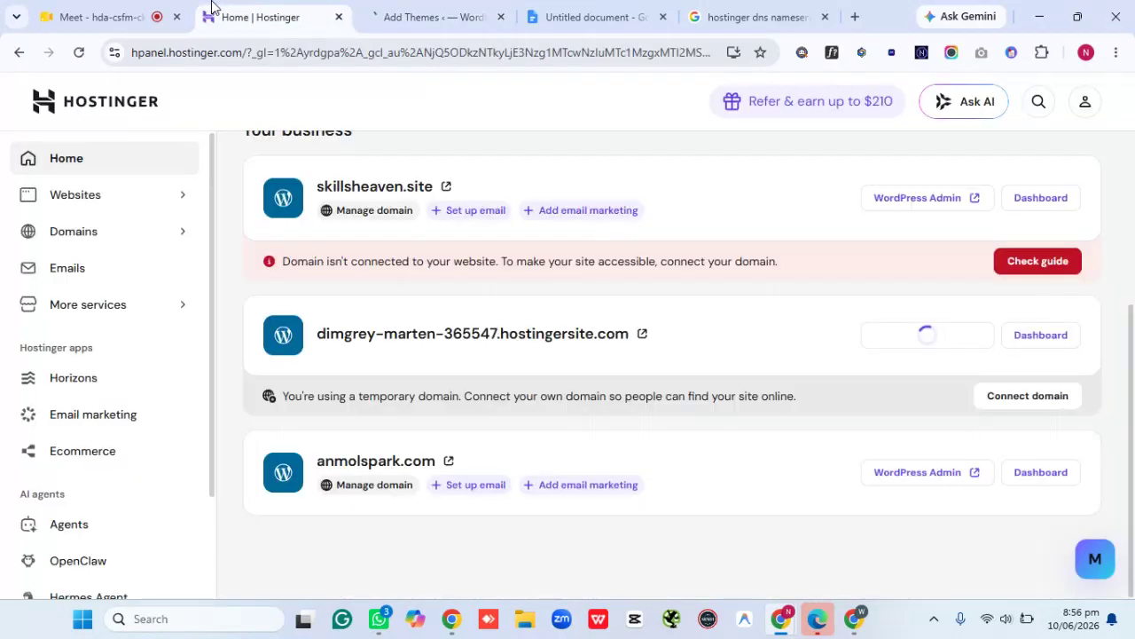
left_click(156, 7)
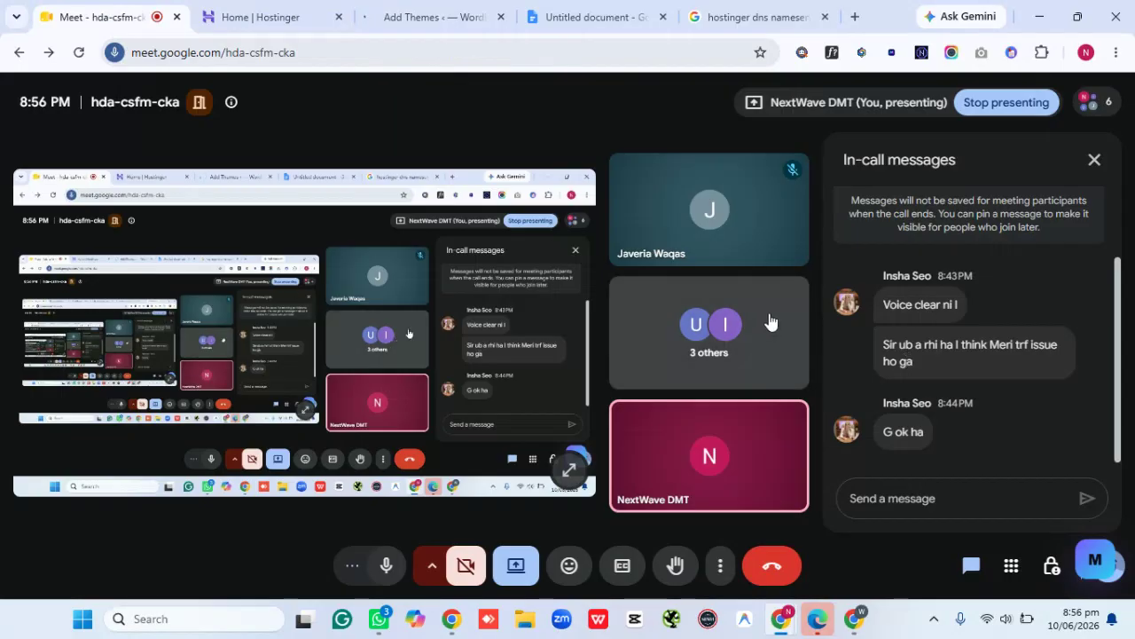
left_click(1094, 161)
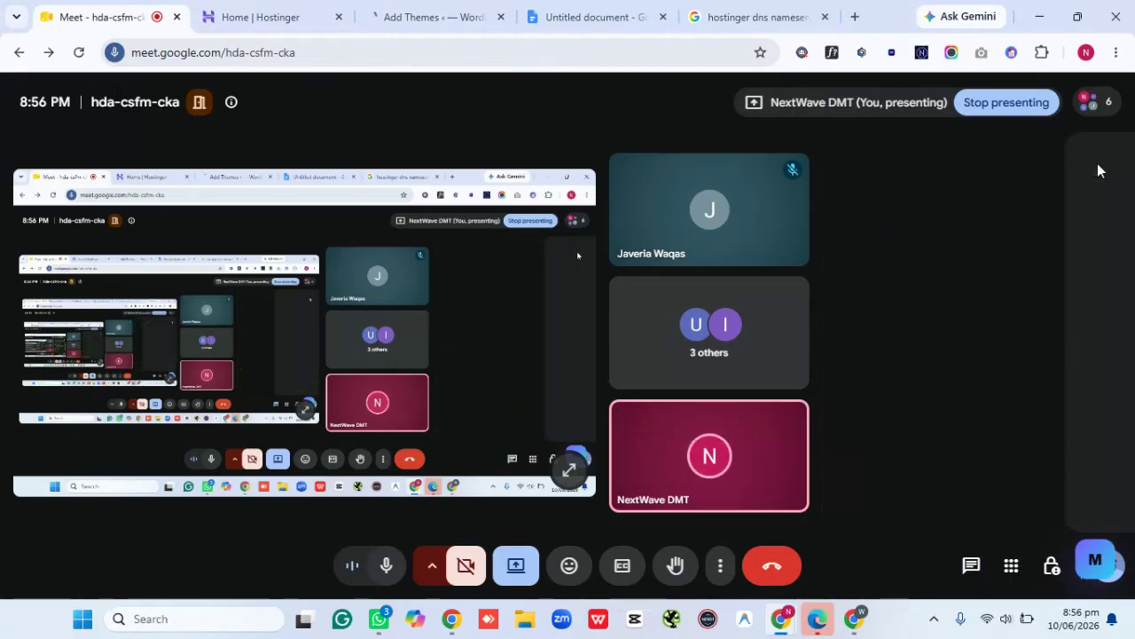
left_click(1097, 105)
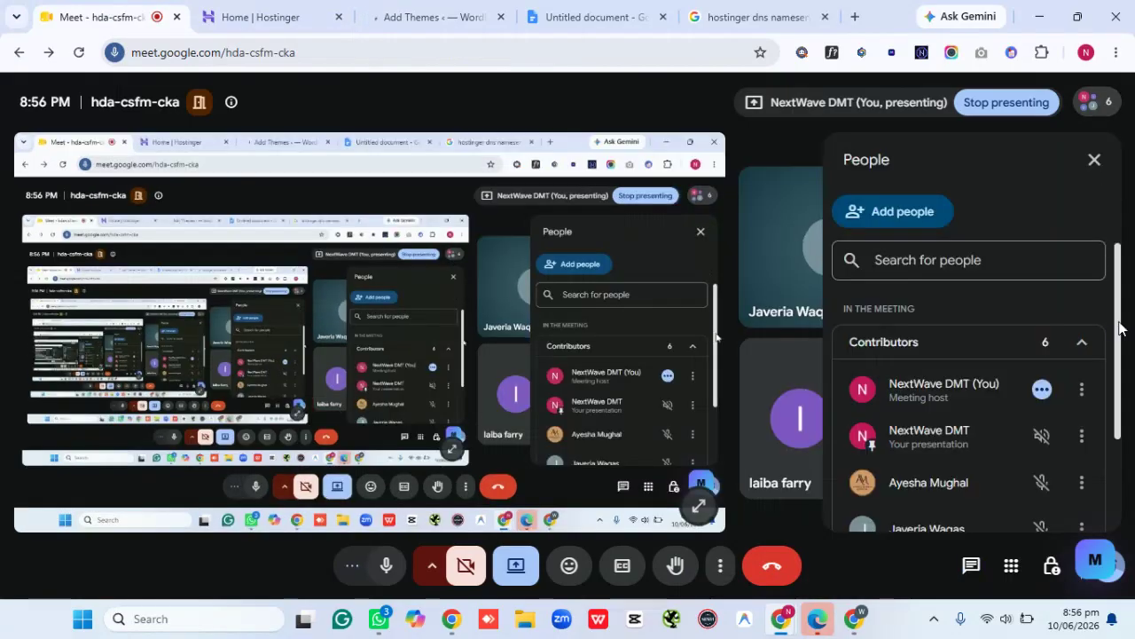
scroll(1120, 510, "down", 2)
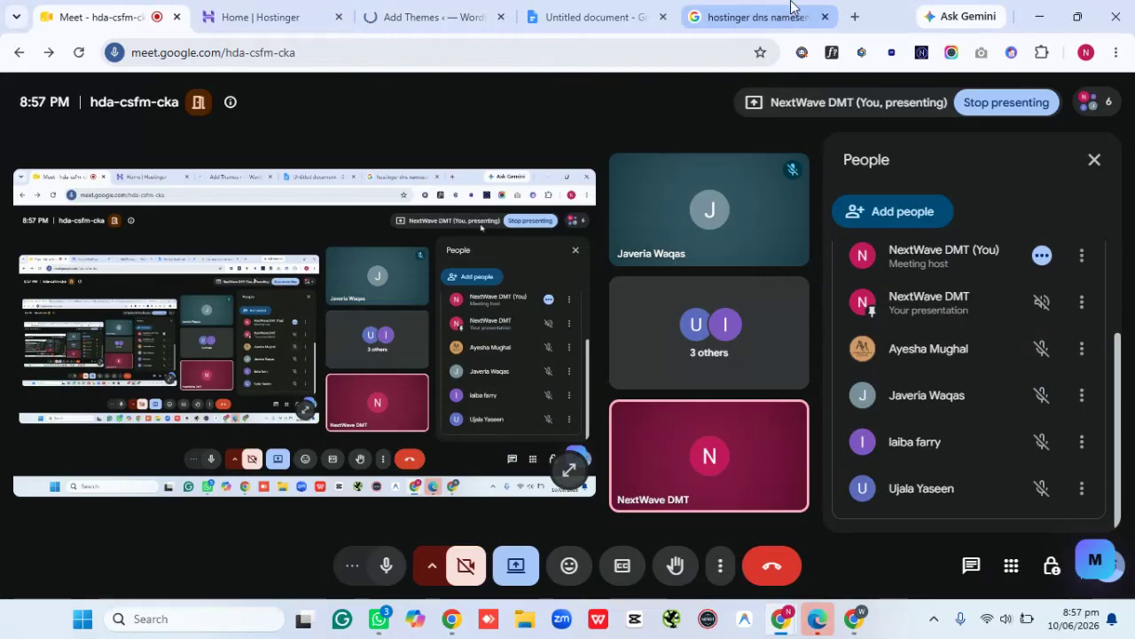
left_click(793, 9)
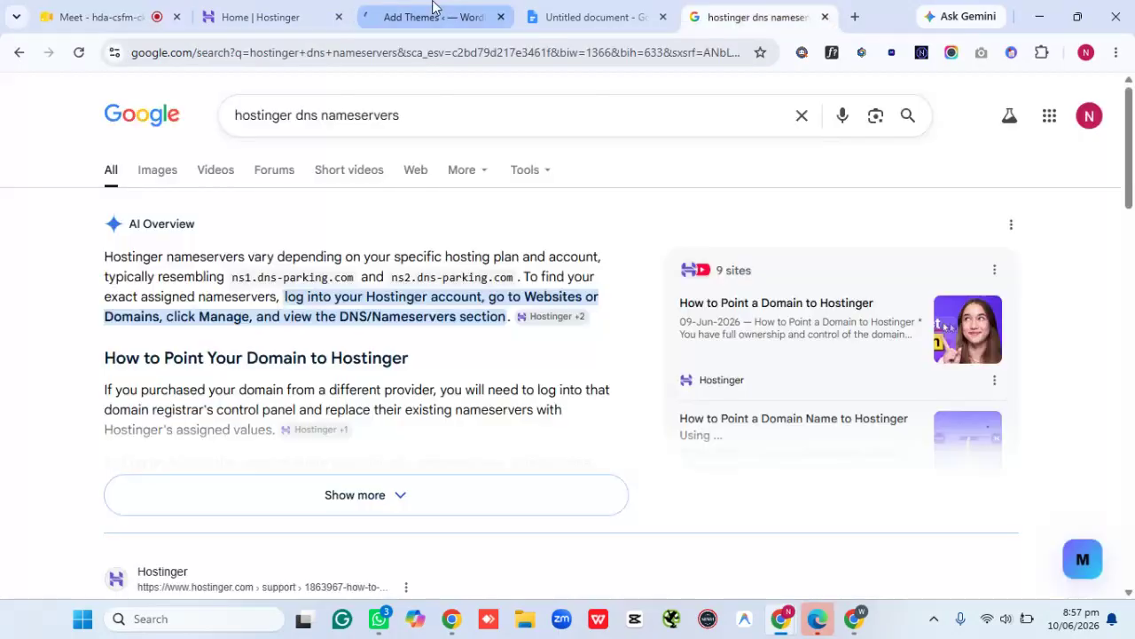
left_click(434, 10)
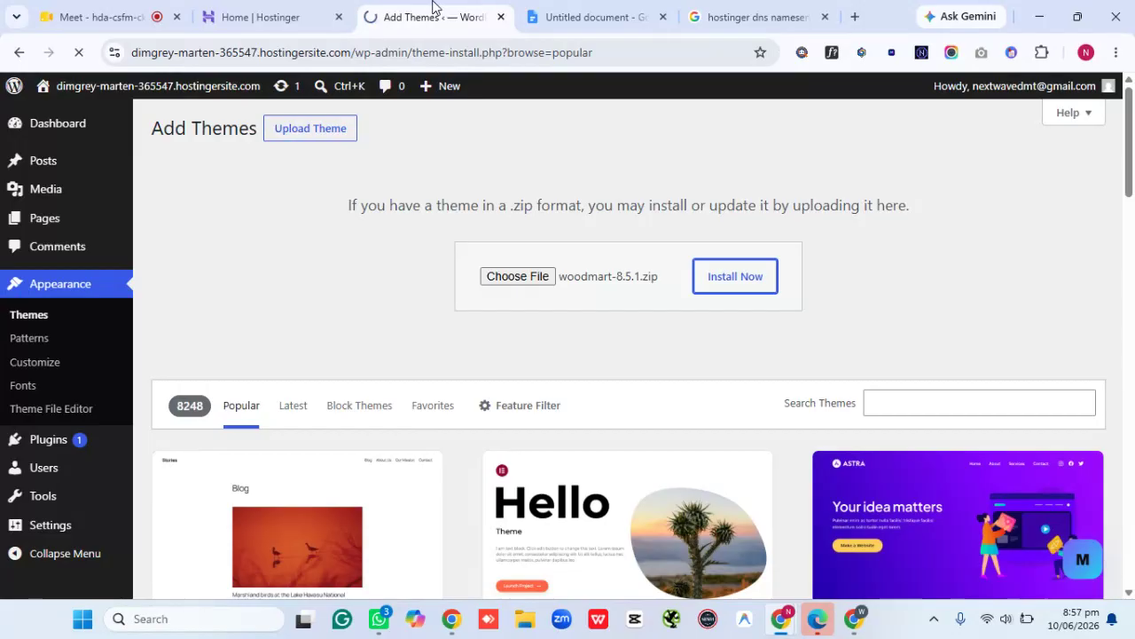
left_click(748, 280)
double_click(369, 207)
triple_click(369, 207)
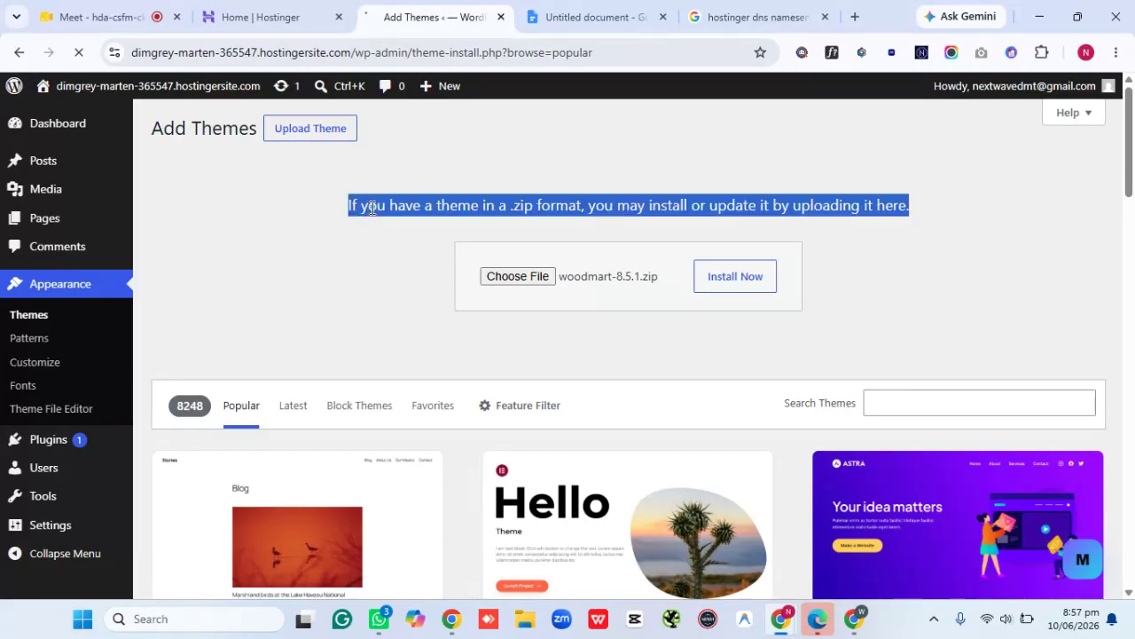
left_click(433, 204)
double_click(502, 205)
double_click(547, 205)
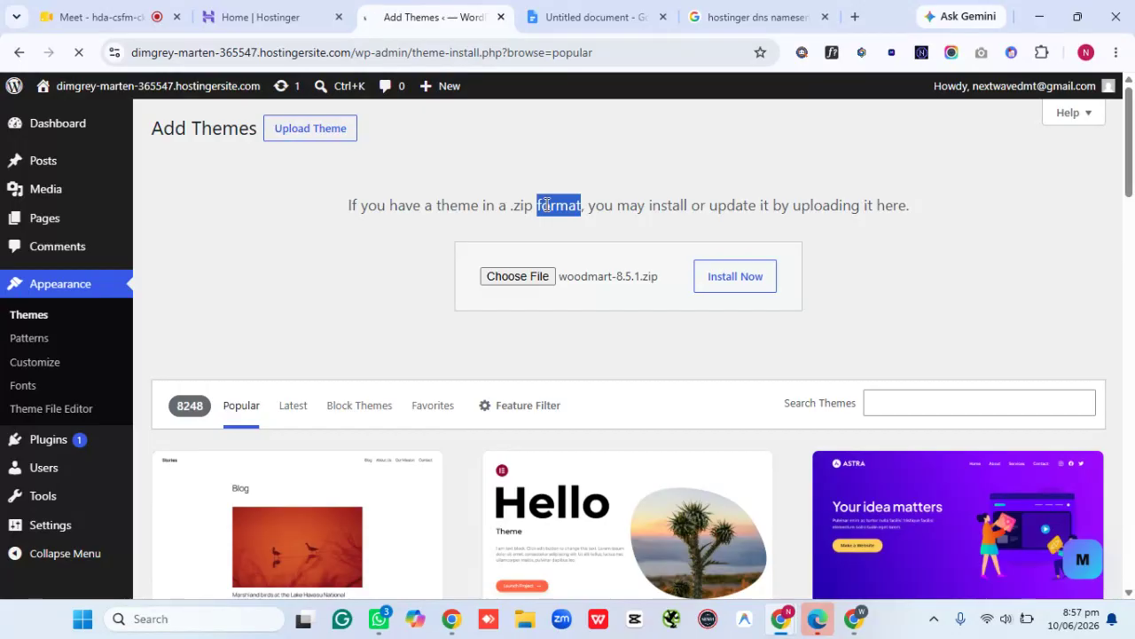
left_click(535, 11)
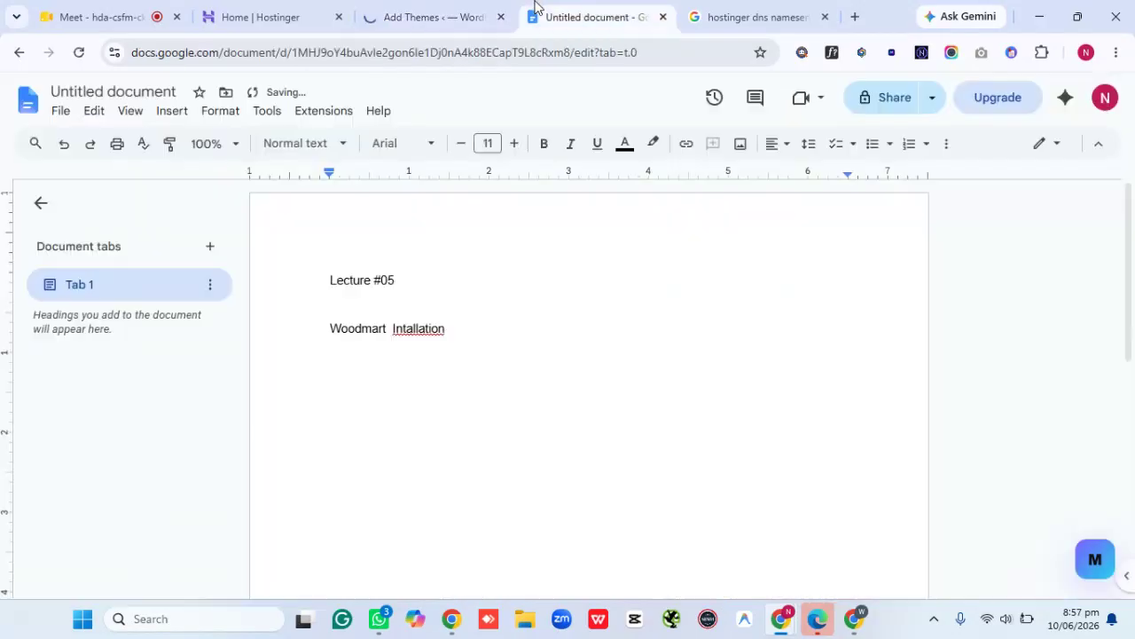
left_click(373, 13)
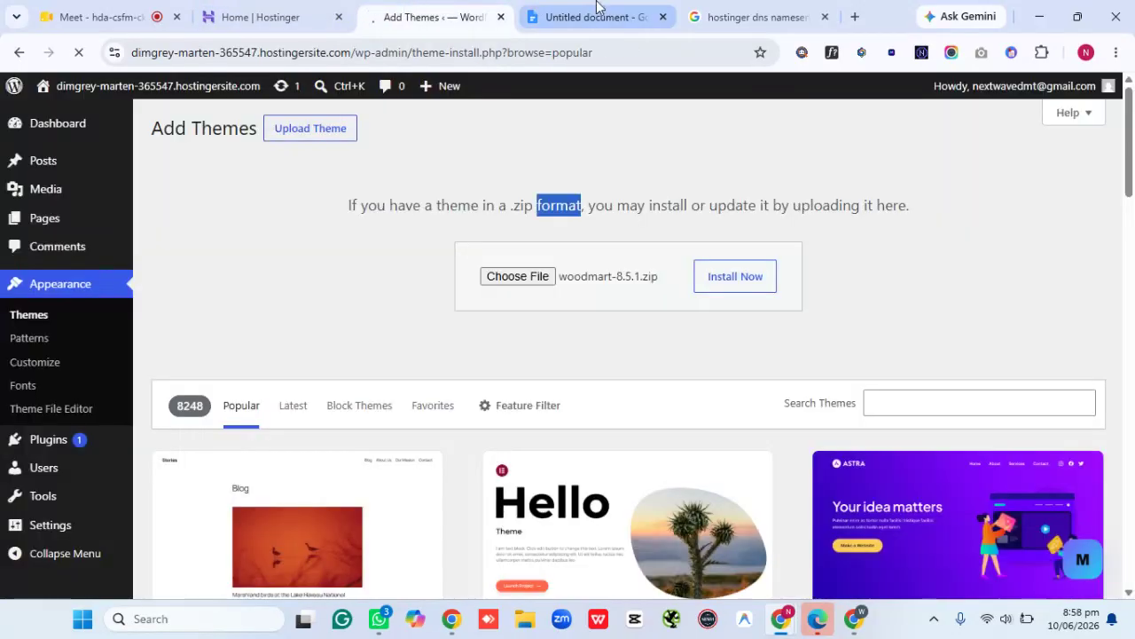
left_click(596, 11)
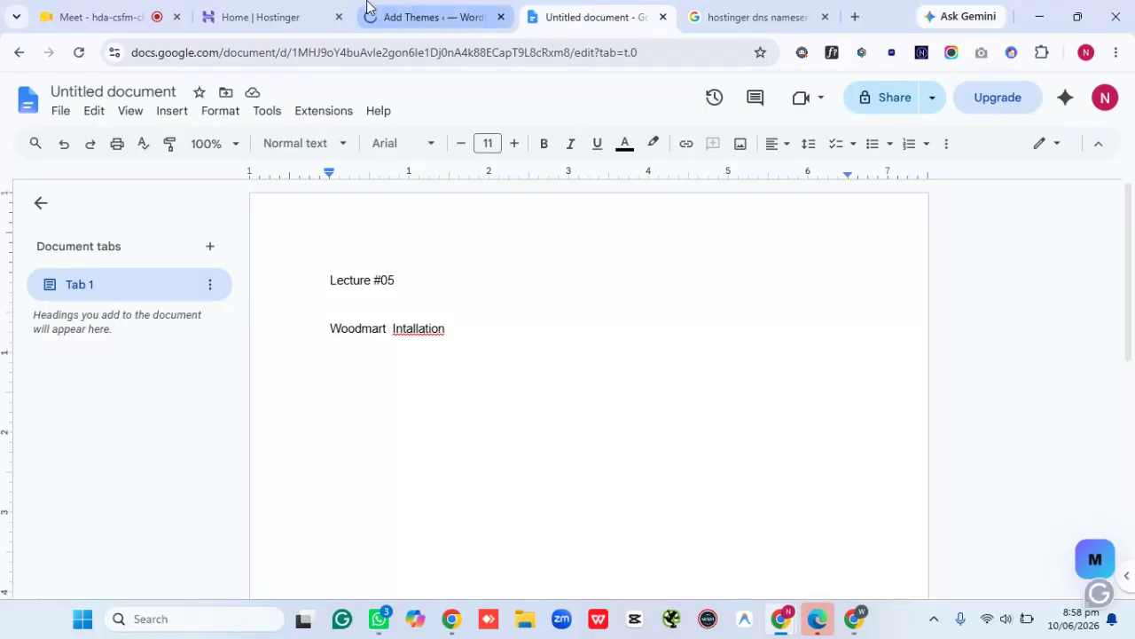
left_click(424, 11)
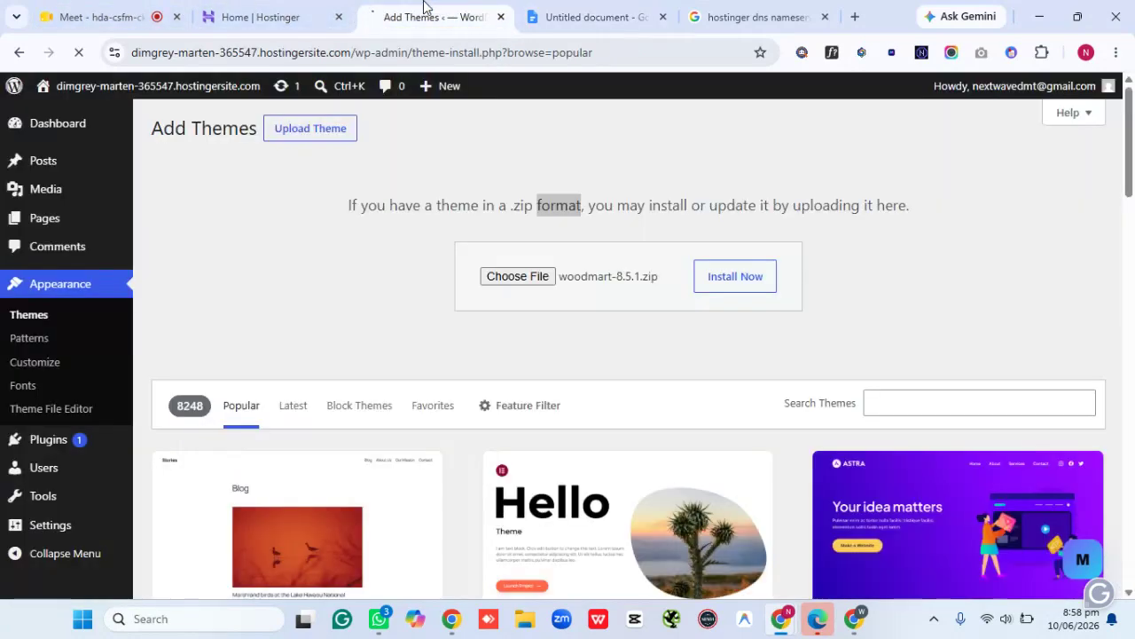
Mute the microphone in the Google Meet call and return to the WordPress theme upload page
left_click(100, 16)
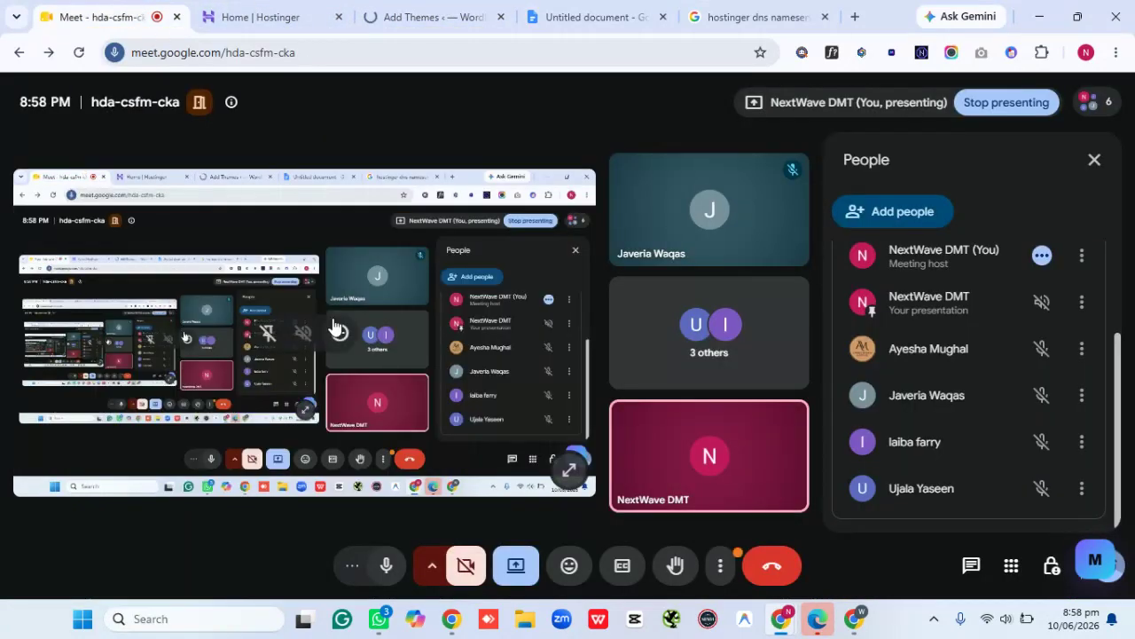
left_click(389, 566)
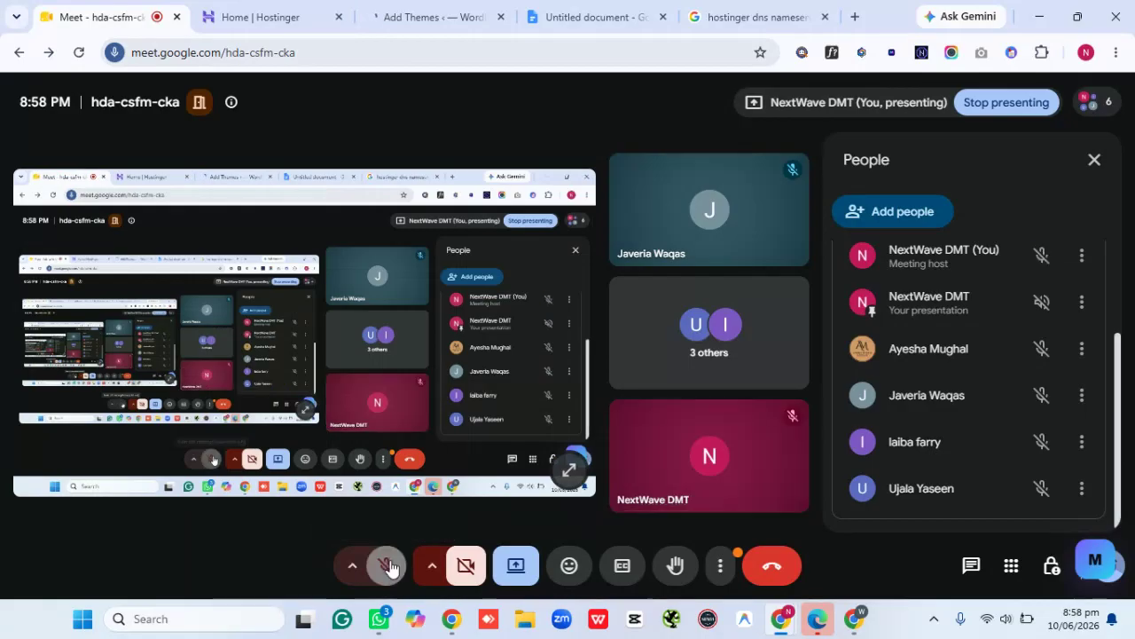
left_click(554, 7)
left_click(431, 10)
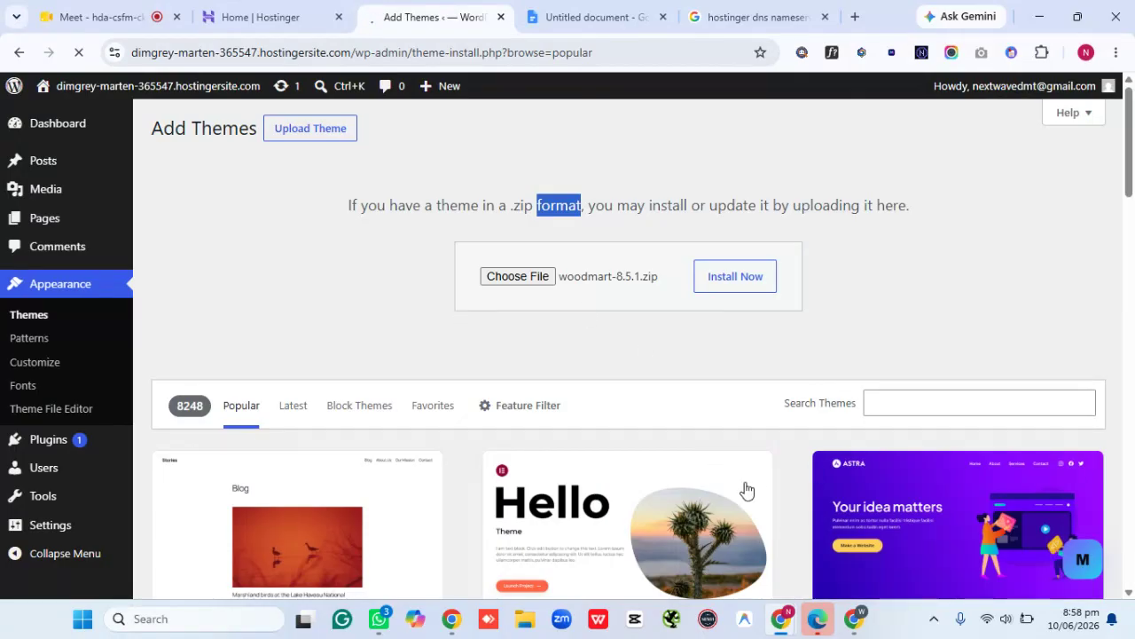
mouse_move(853, 618)
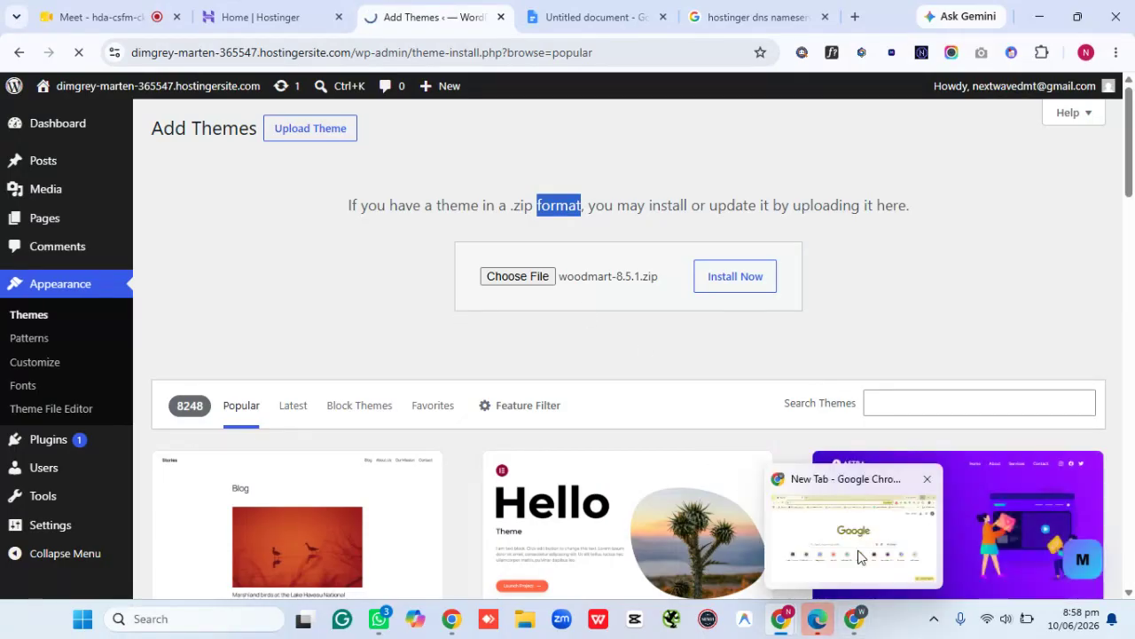
left_click(858, 556)
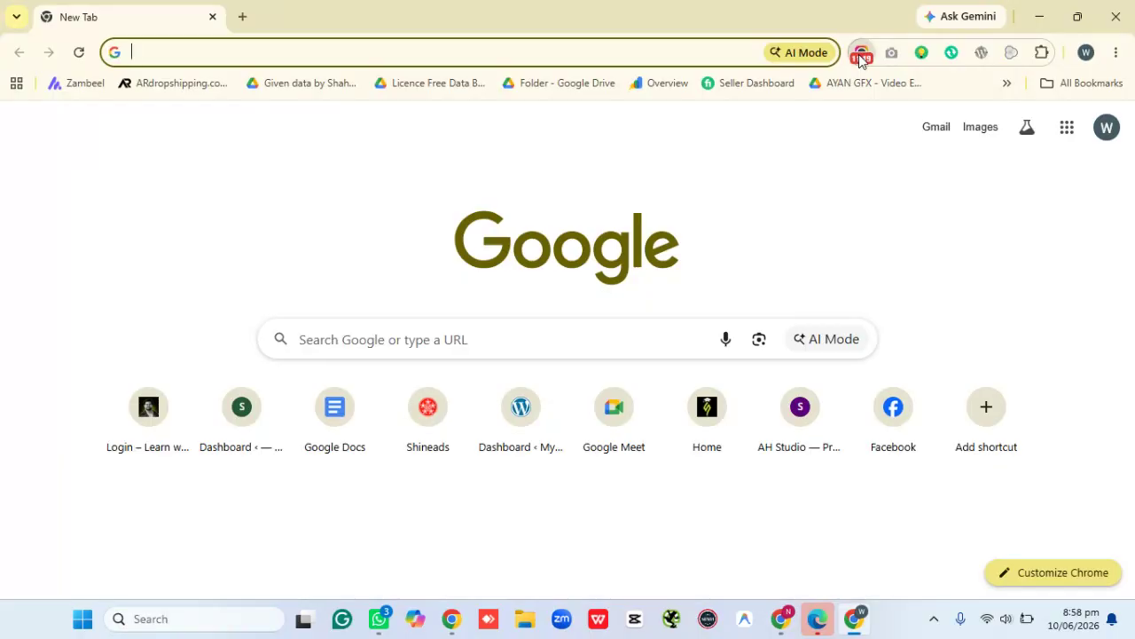
left_click(859, 57)
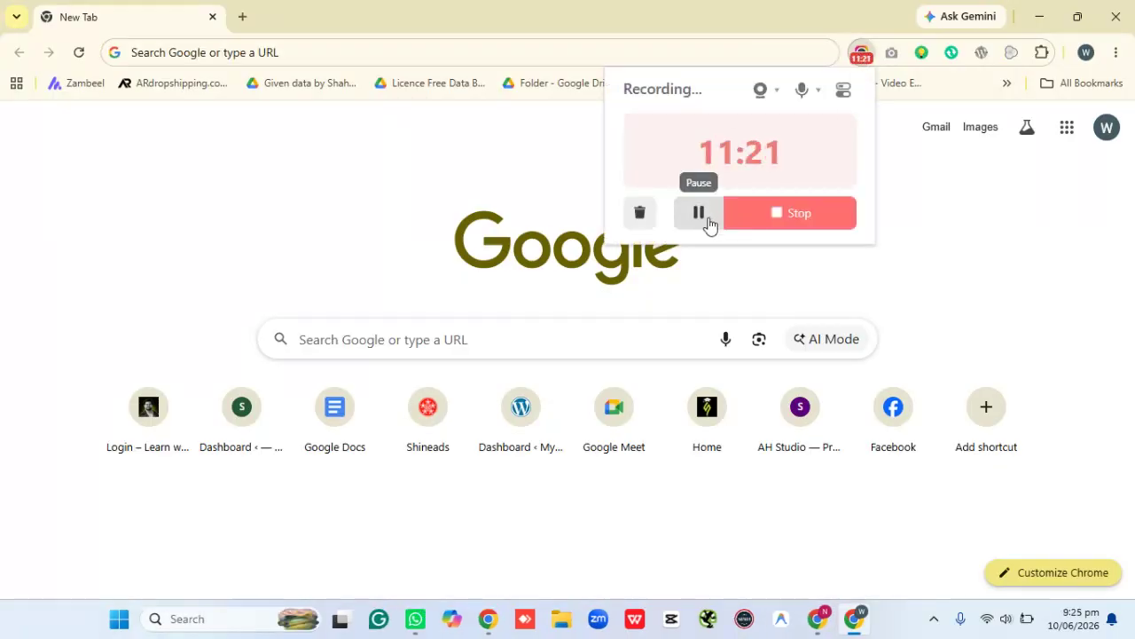
Return to the WordPress admin window and open the site's installed themes page
left_click(1043, 8)
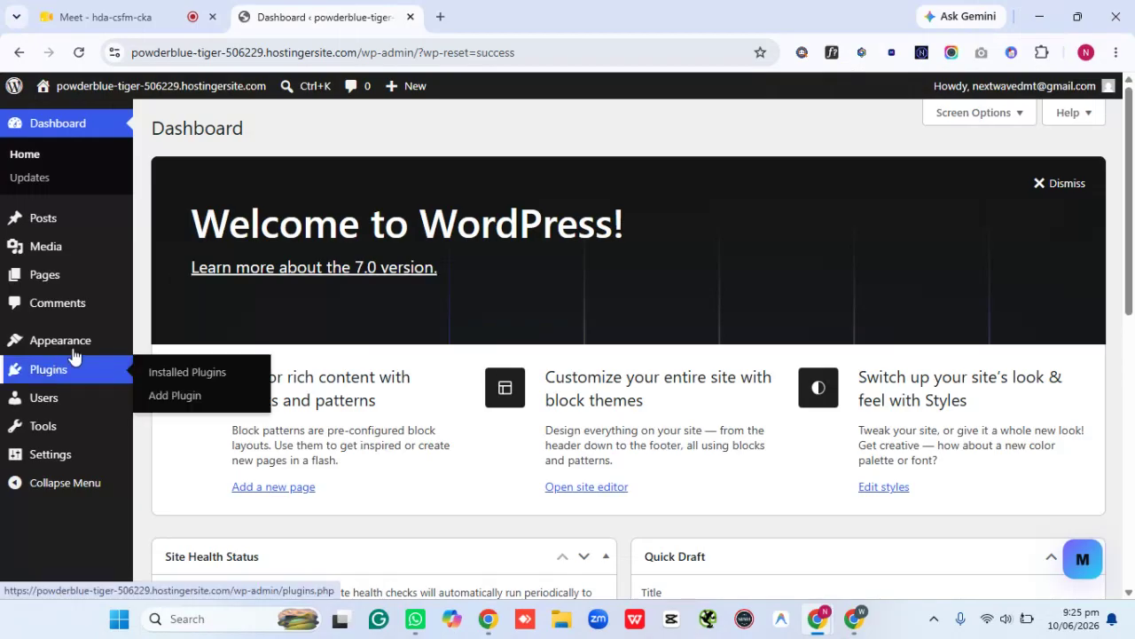
mouse_move(86, 343)
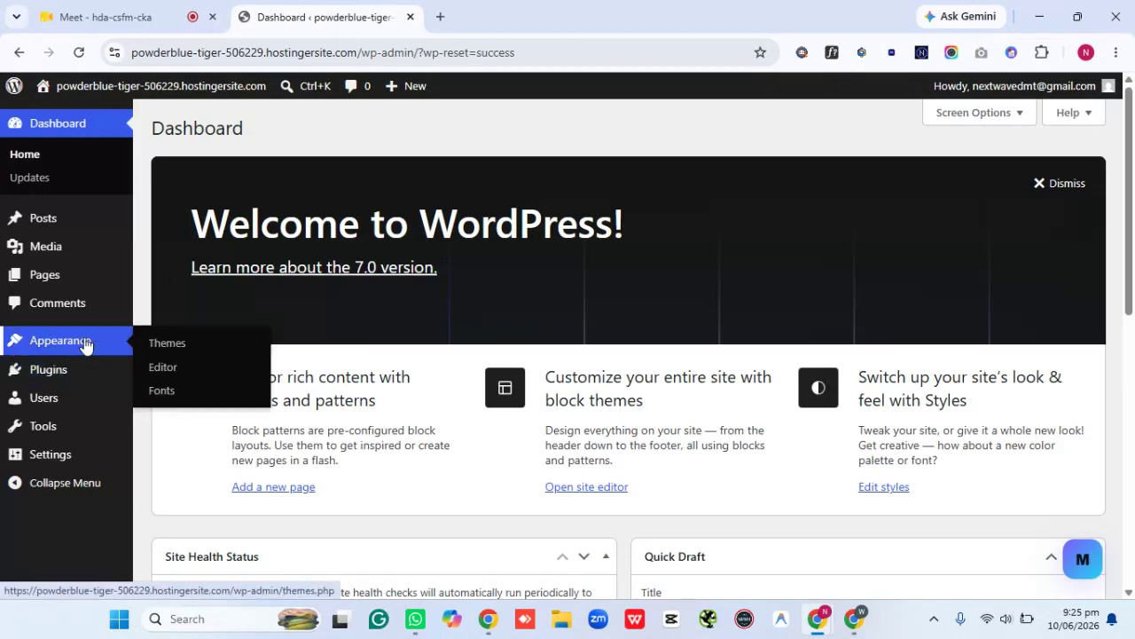
left_click(178, 341)
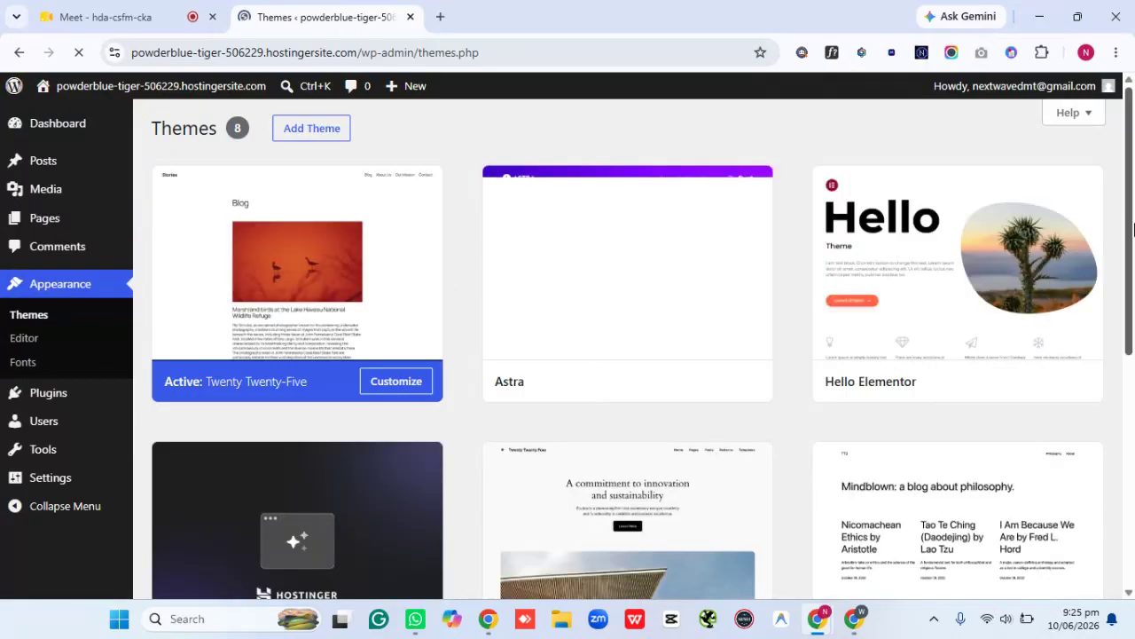
Look through the installed themes to identify the unneeded ones and locate the new Woodmart theme
scroll(1134, 229, "down", 5)
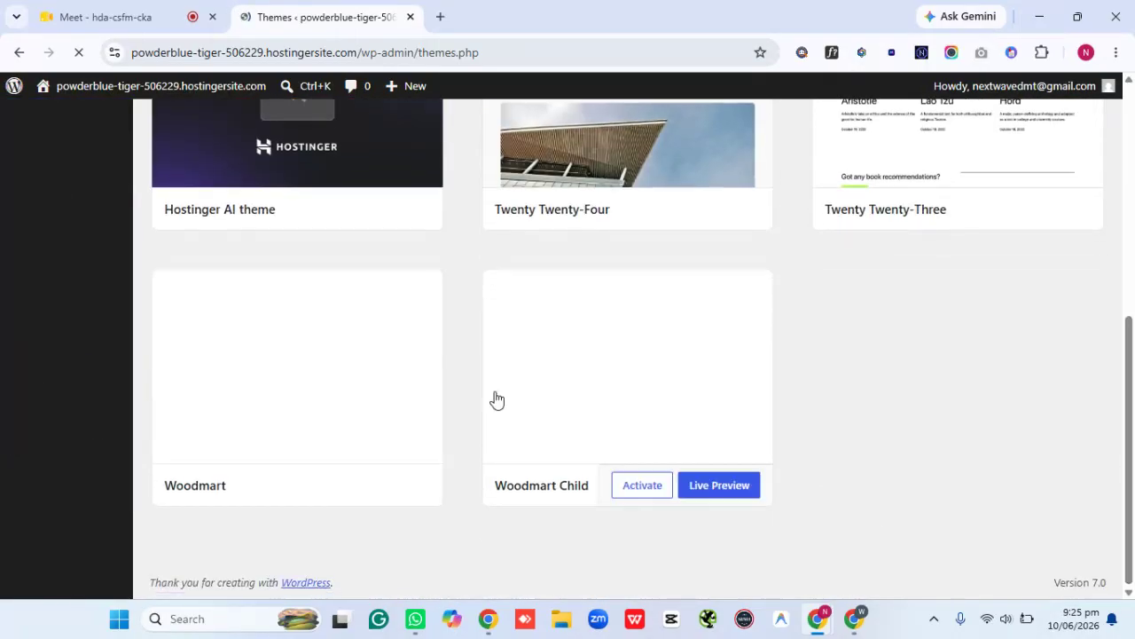
mouse_move(325, 496)
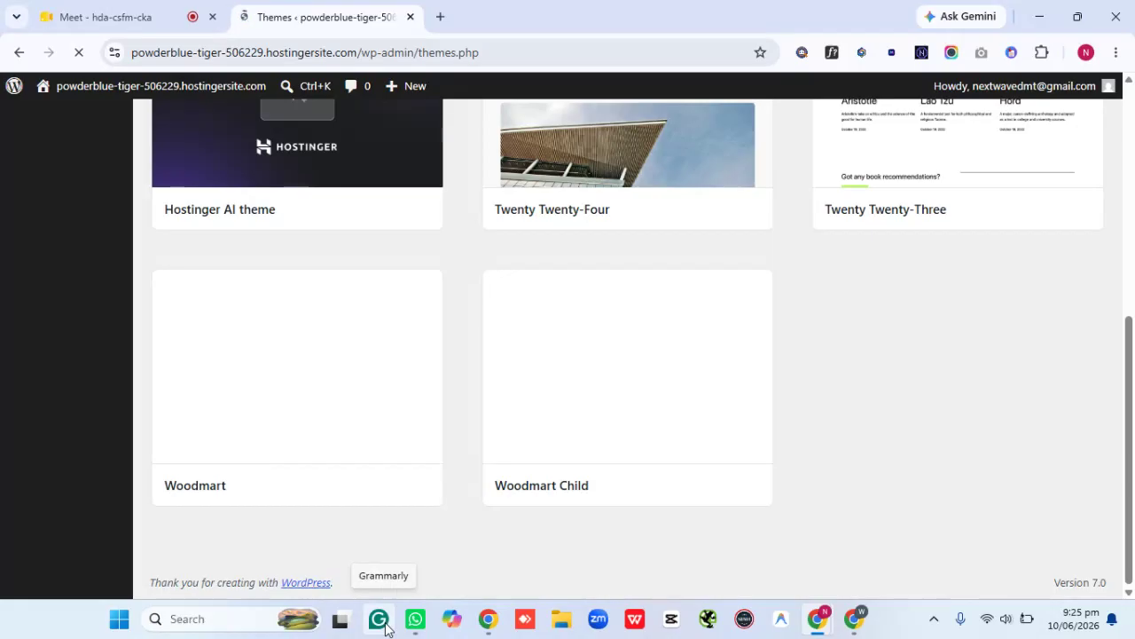
scroll(1133, 292, "up", 5)
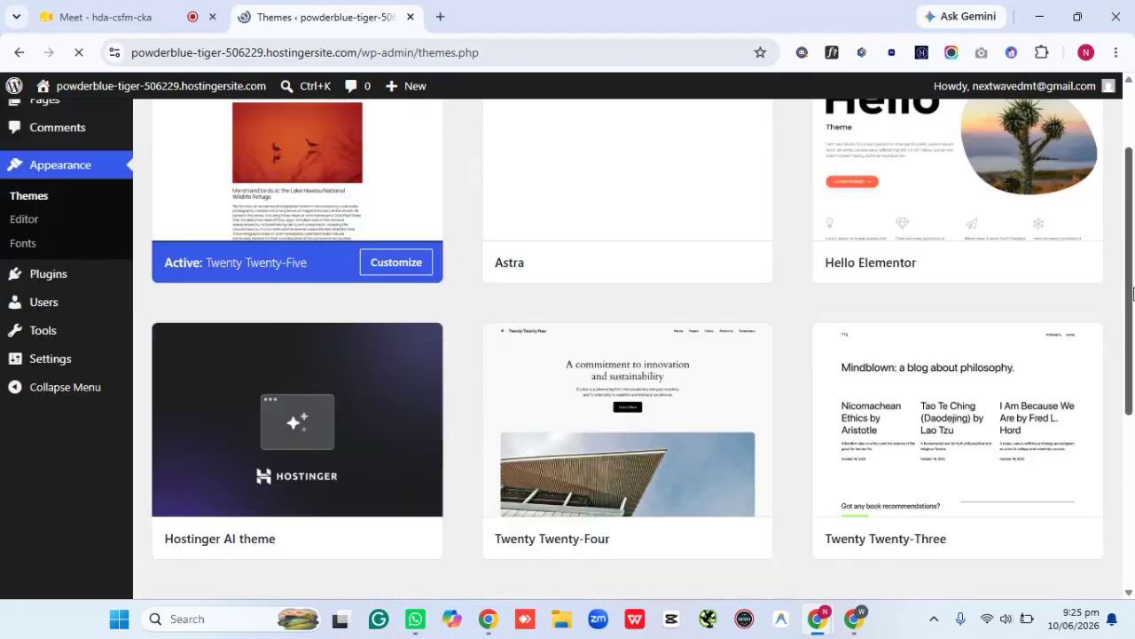
scroll(1133, 293, "up", 2)
scroll(1133, 211, "down", 5)
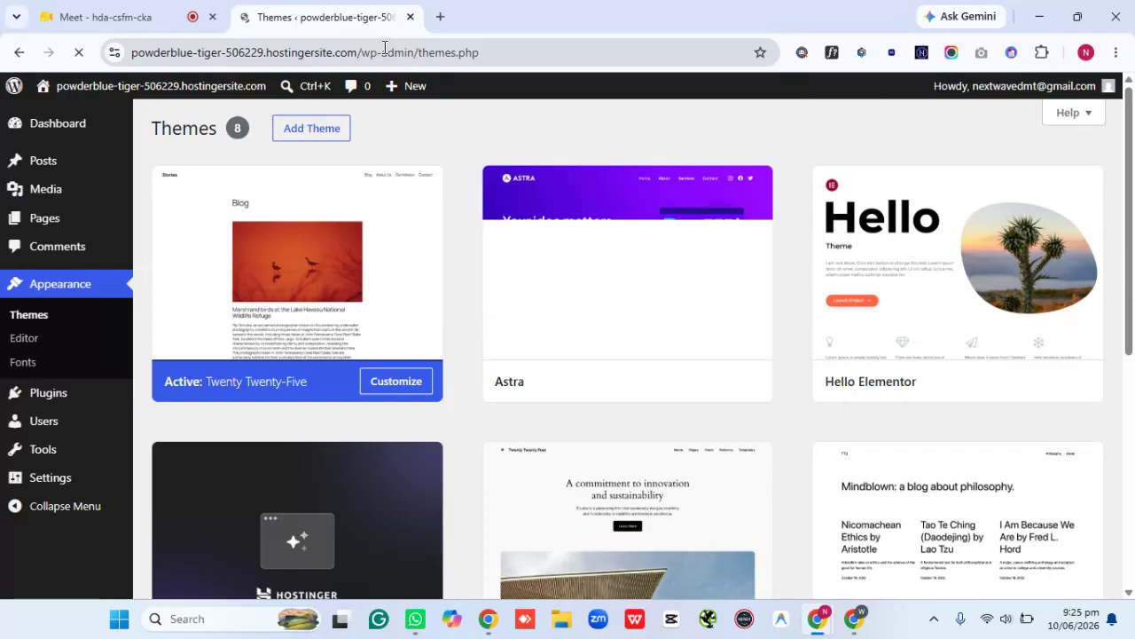
mouse_move(611, 274)
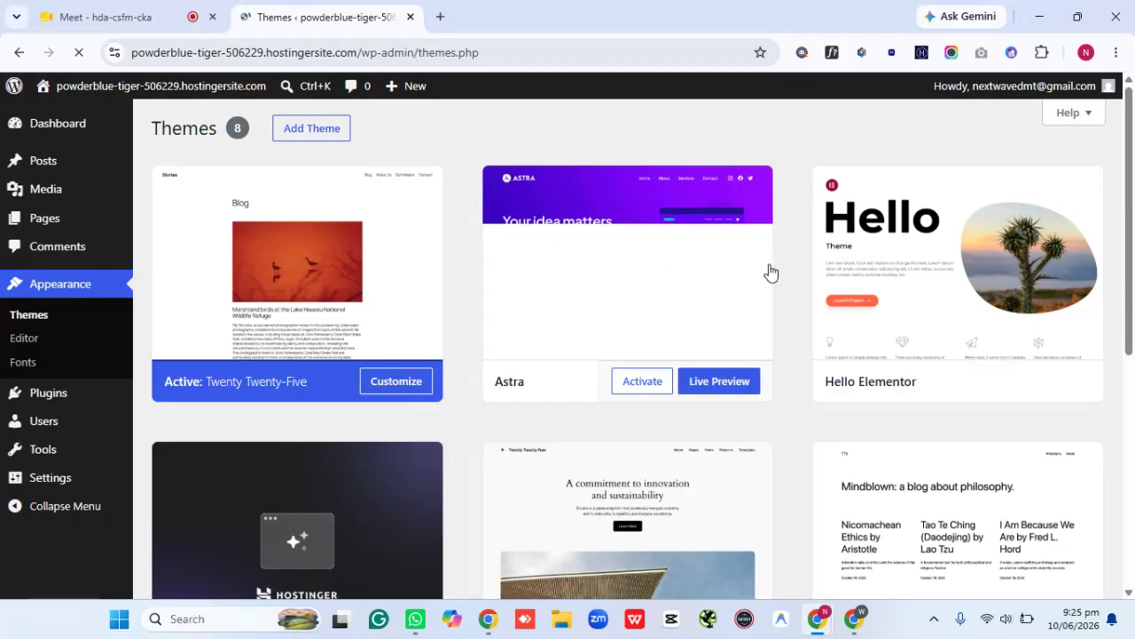
mouse_move(973, 286)
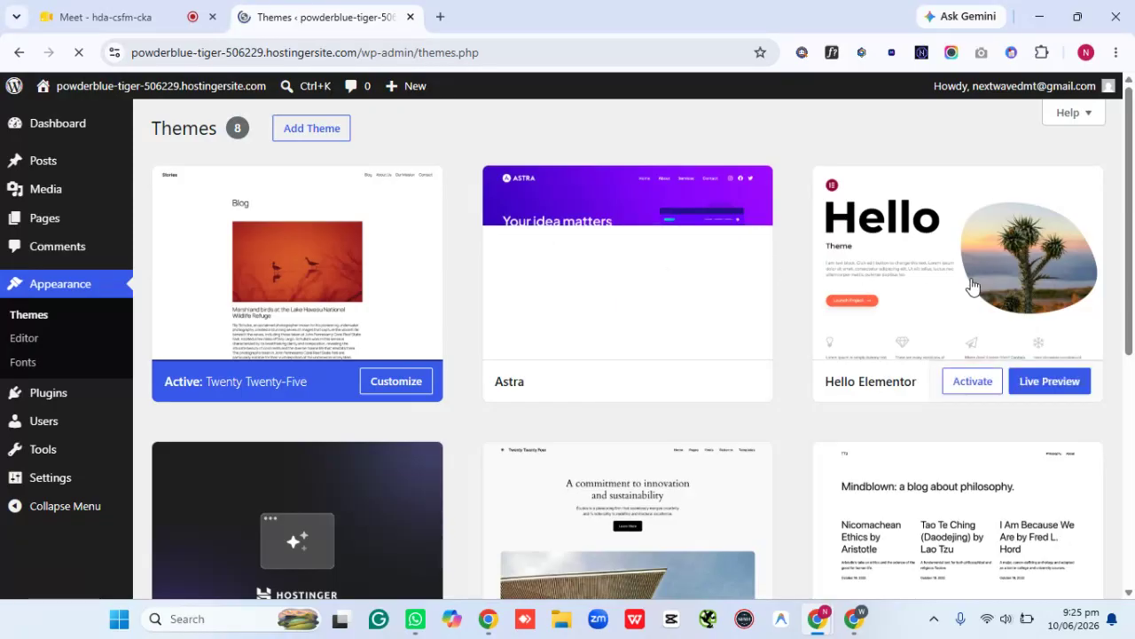
left_click(1134, 464)
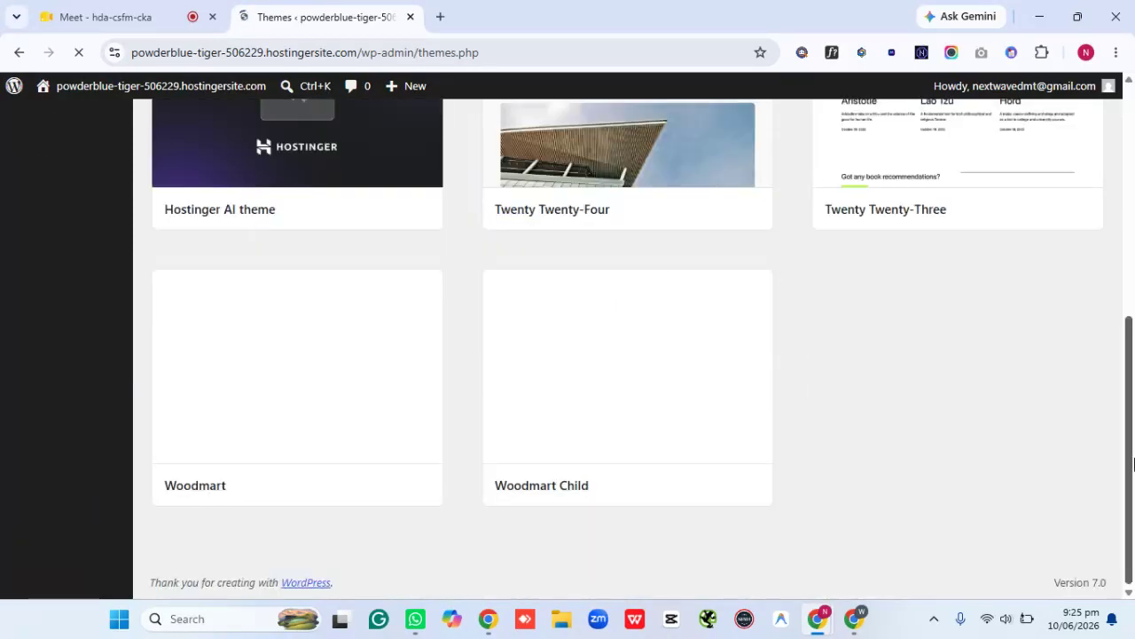
left_click_drag(1133, 464, 644, 82)
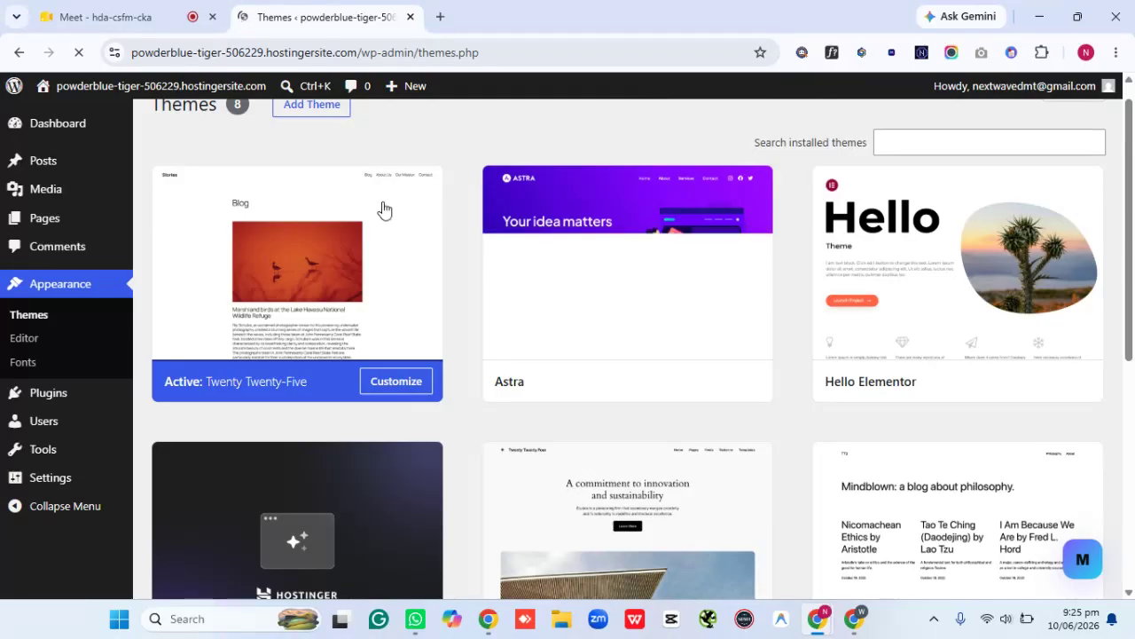
Delete the Hello Elementor theme from its theme details and confirm the deletion
mouse_move(918, 308)
left_click(955, 272)
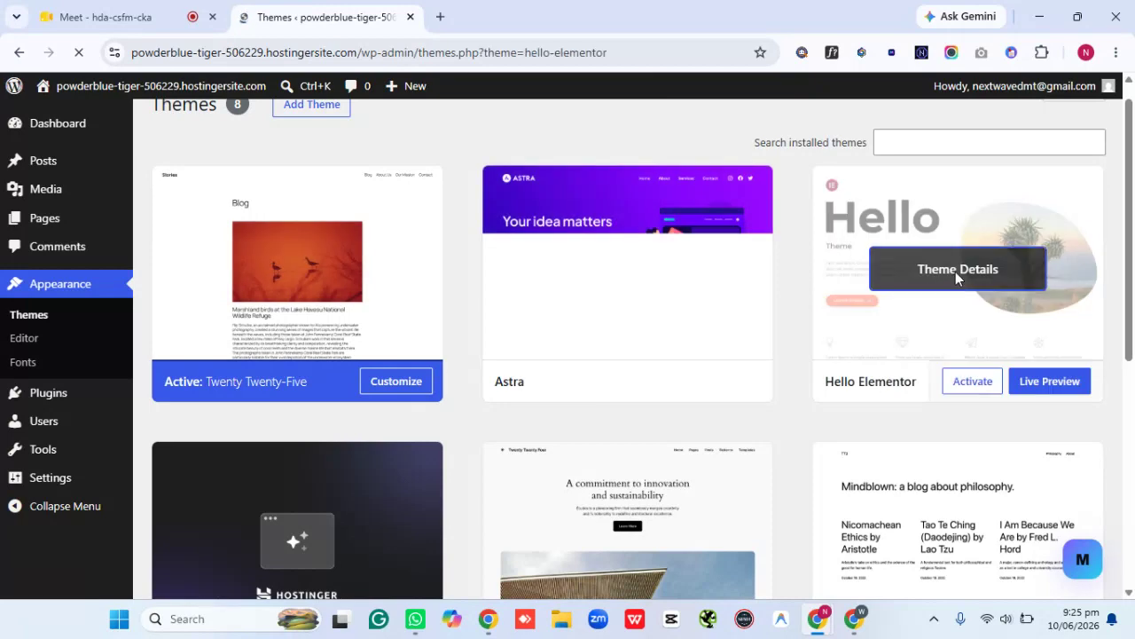
left_click(714, 556)
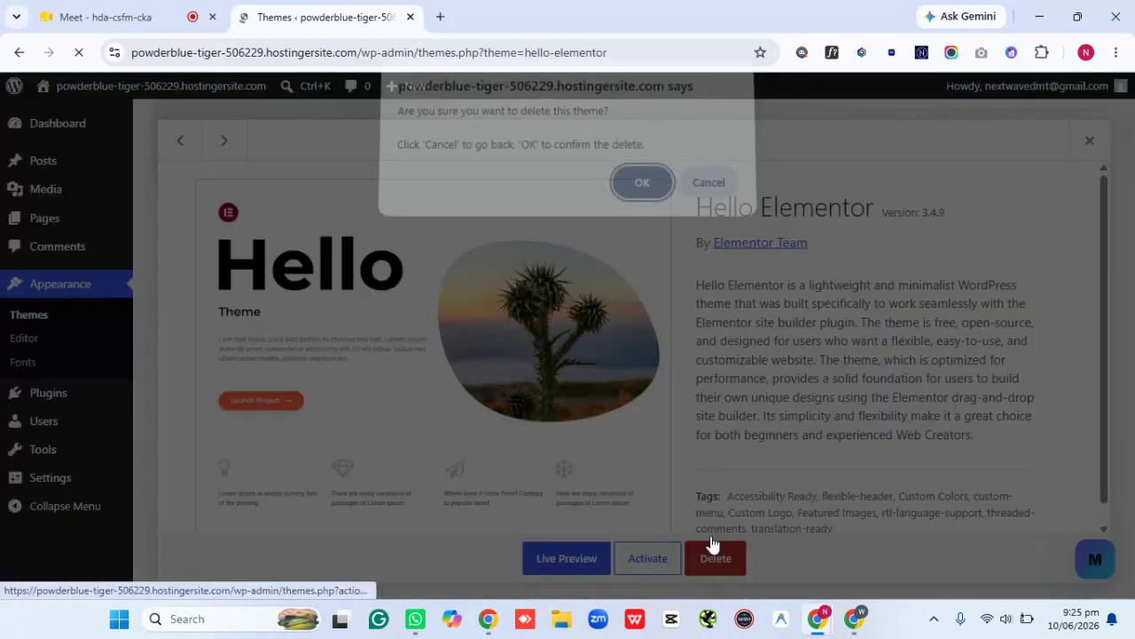
left_click(640, 192)
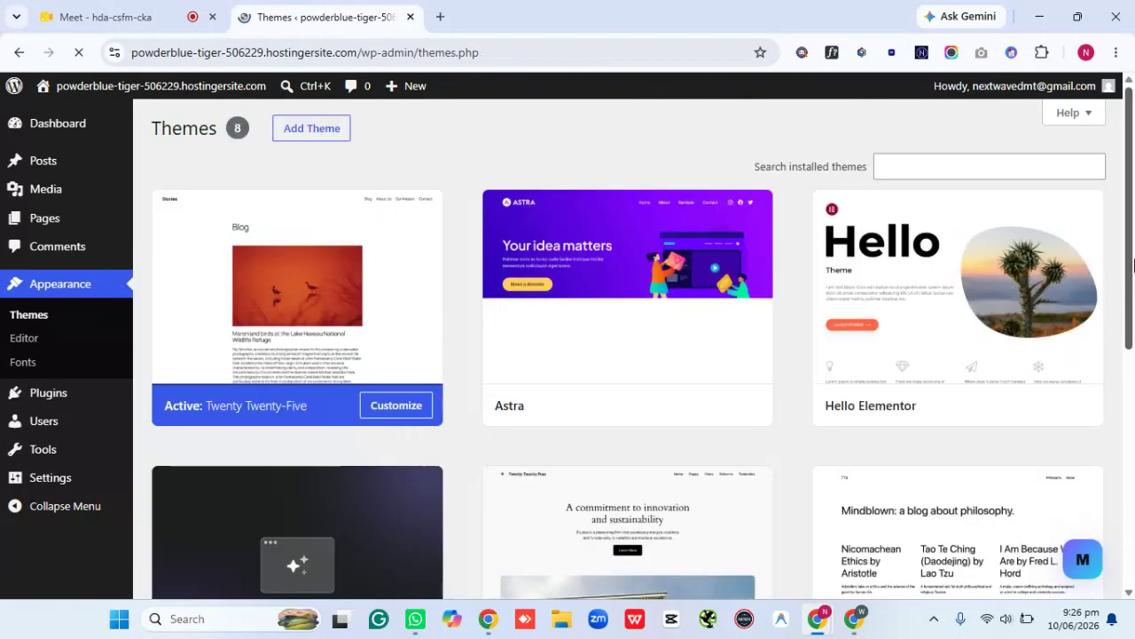
Activate the Woodmart parent theme and reload the themes page
scroll(1134, 266, "down", 5)
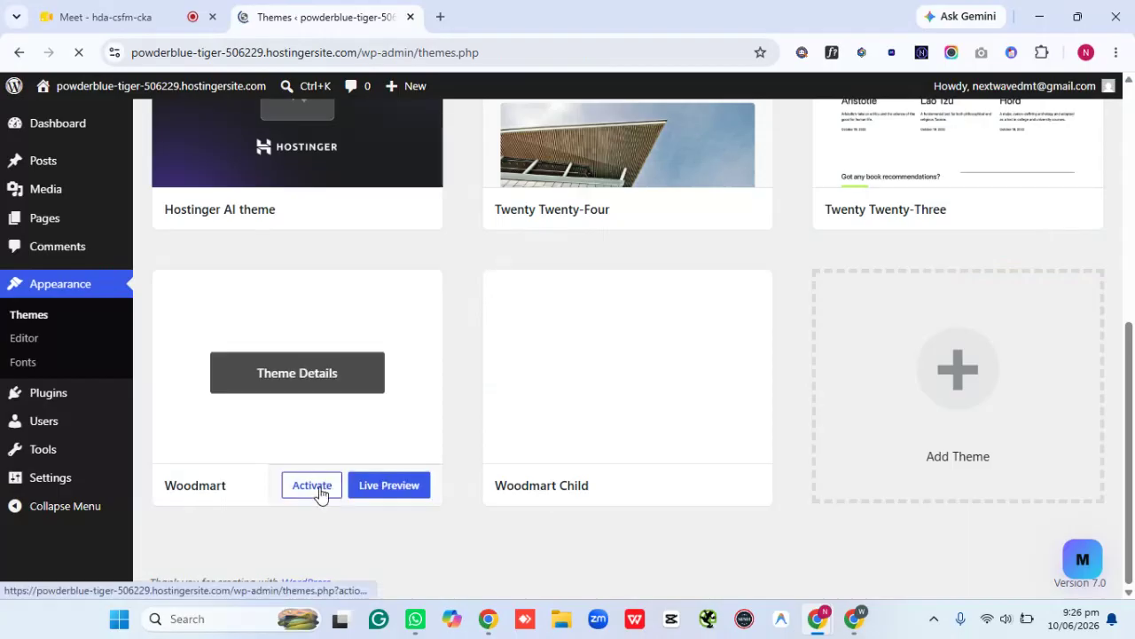
left_click(317, 489)
left_click(641, 157)
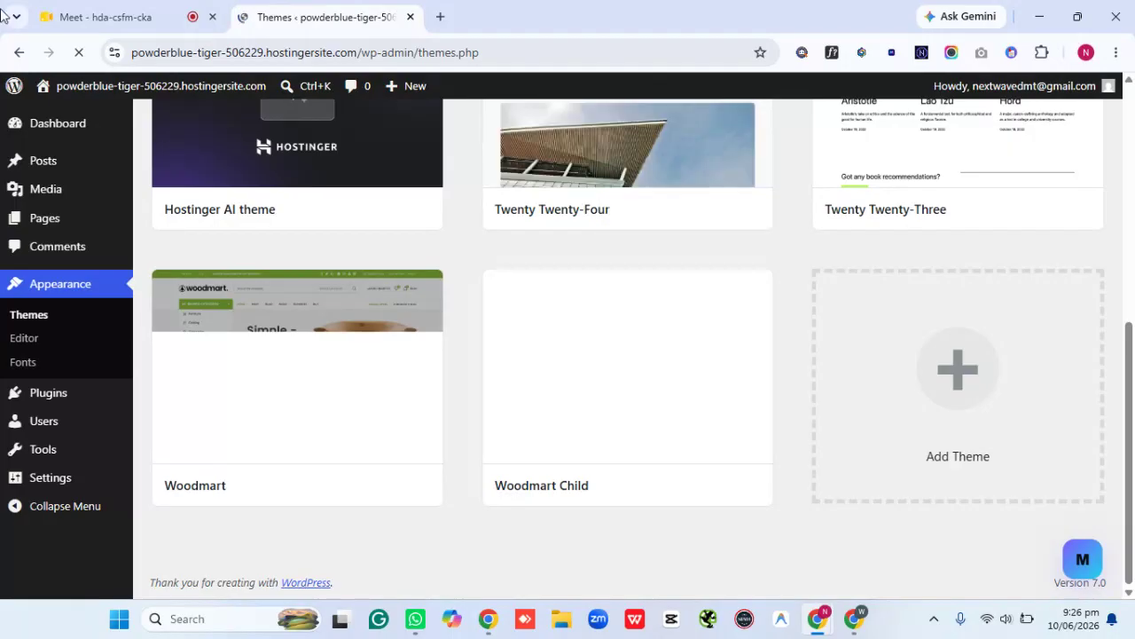
left_click(82, 54)
left_click(82, 54)
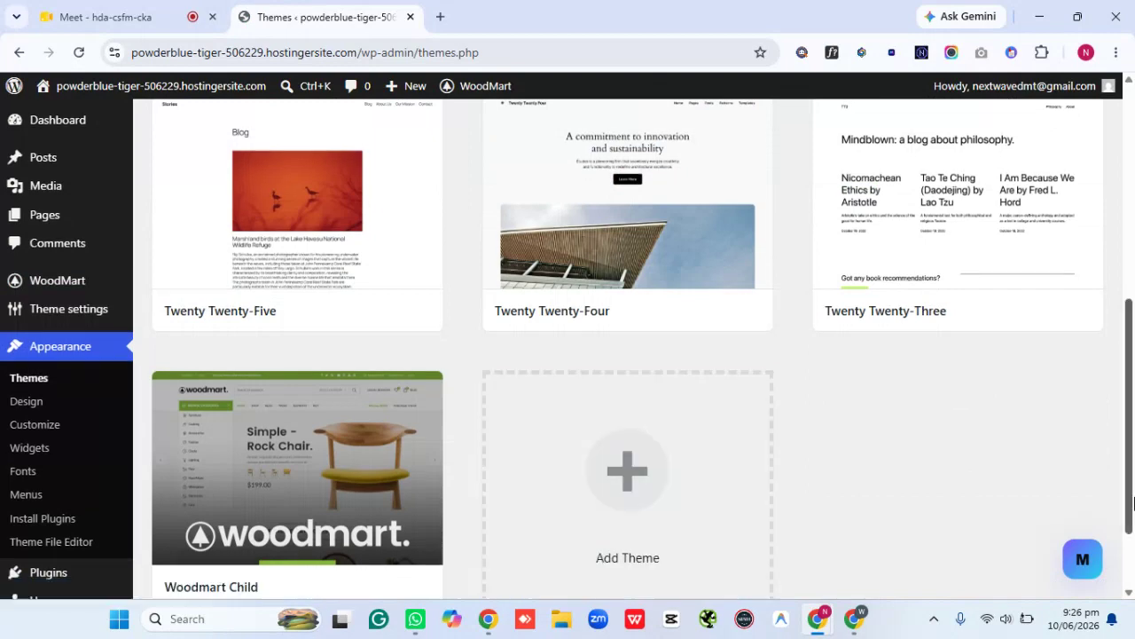
Delete the inactive Astra theme from its theme details and confirm the deletion
scroll(266, 319, "down", 2)
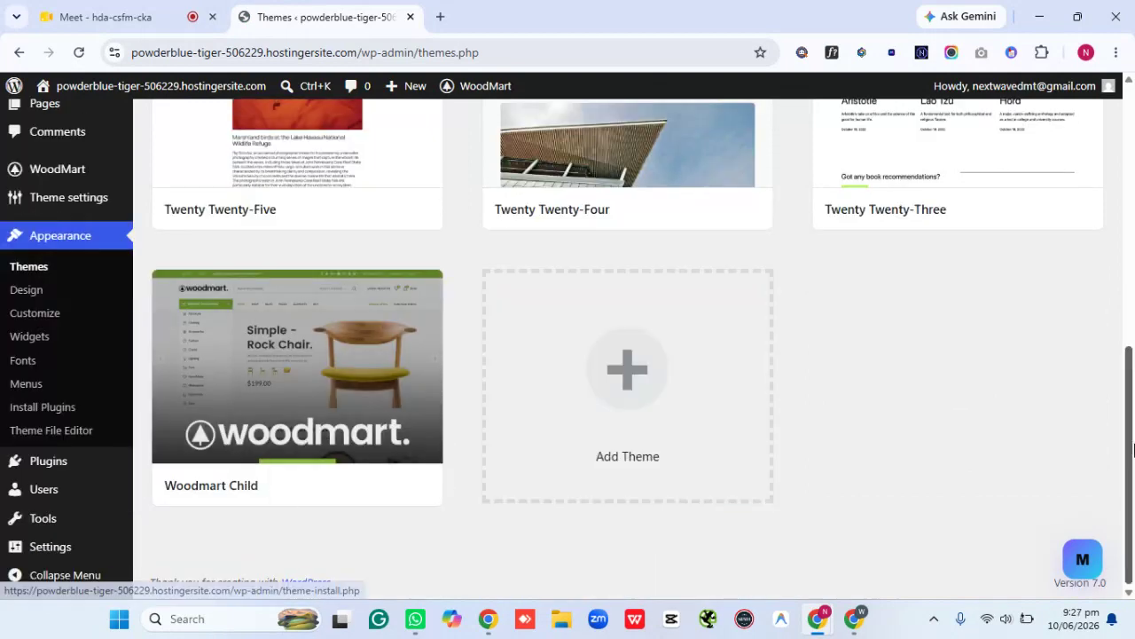
scroll(621, 301, "up", 5)
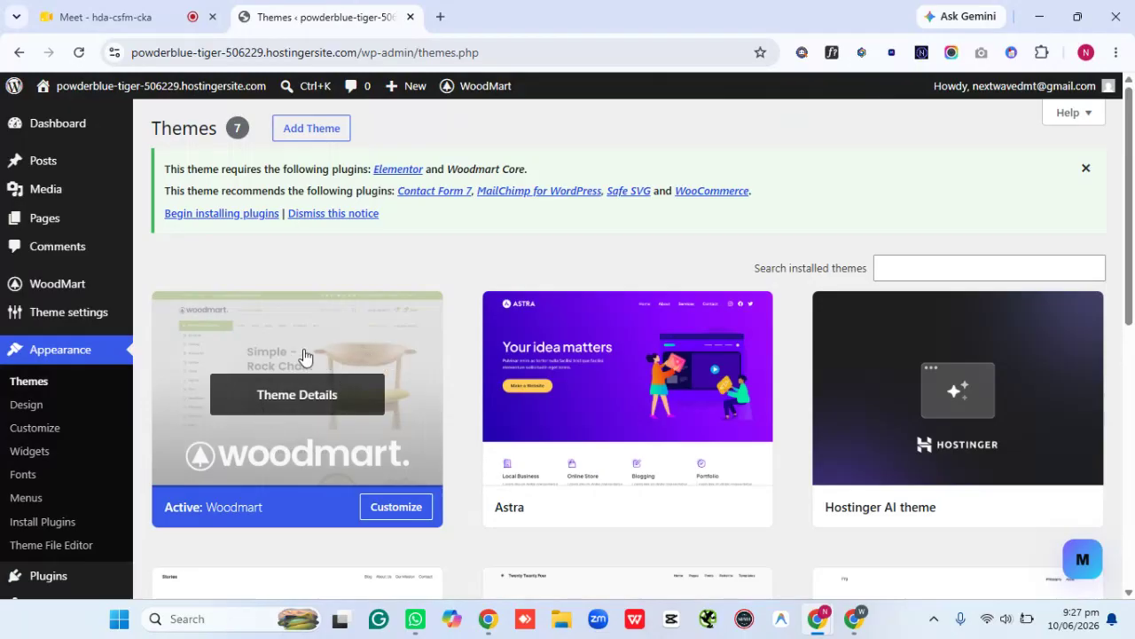
left_click(636, 397)
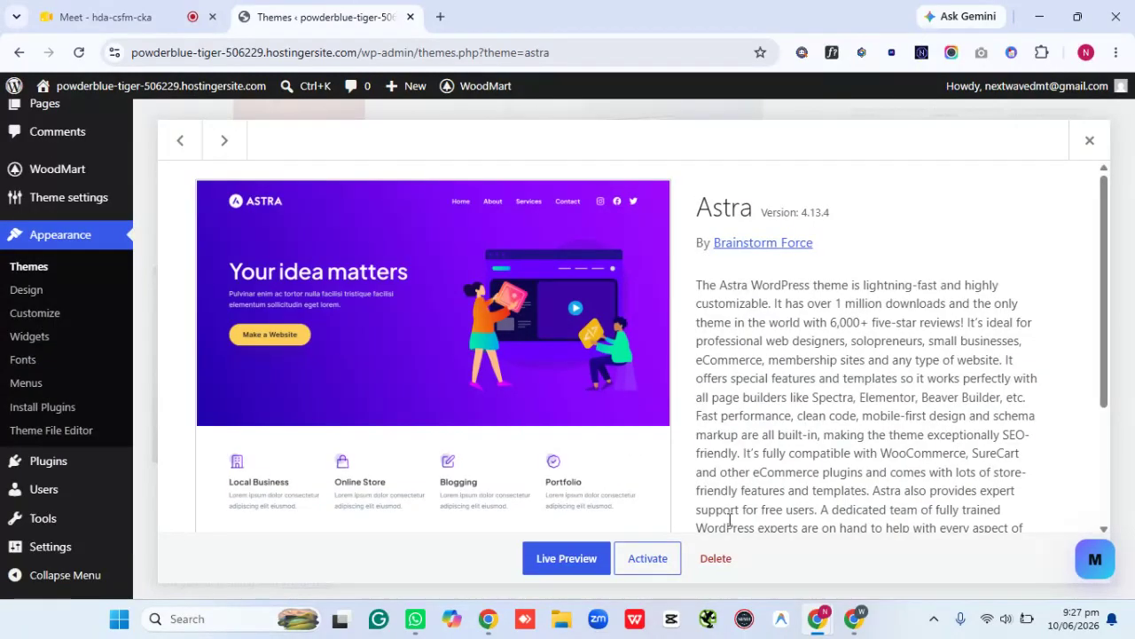
left_click(716, 558)
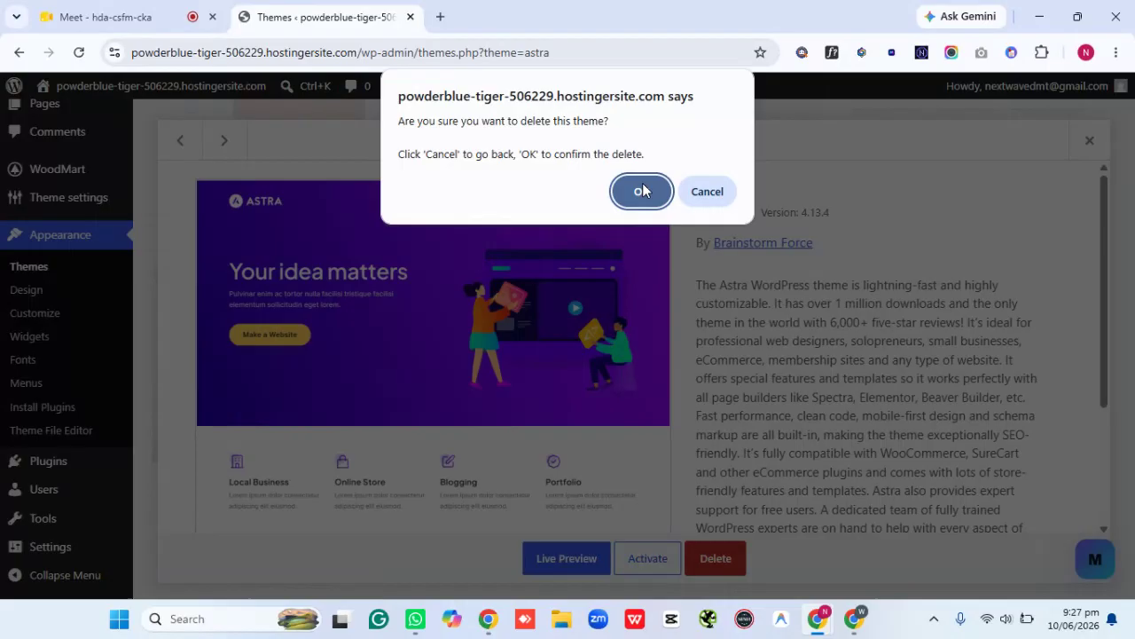
left_click(642, 191)
Delete the Hostinger AI theme from the installed themes and confirm the deletion
scroll(642, 183, "up", 5)
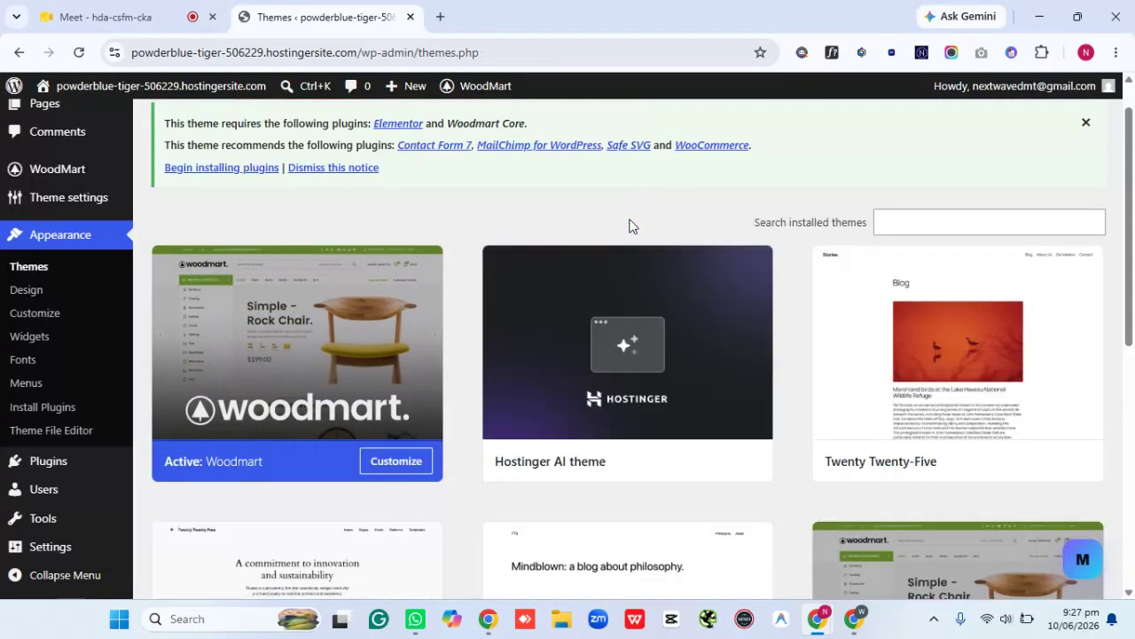
left_click(631, 371)
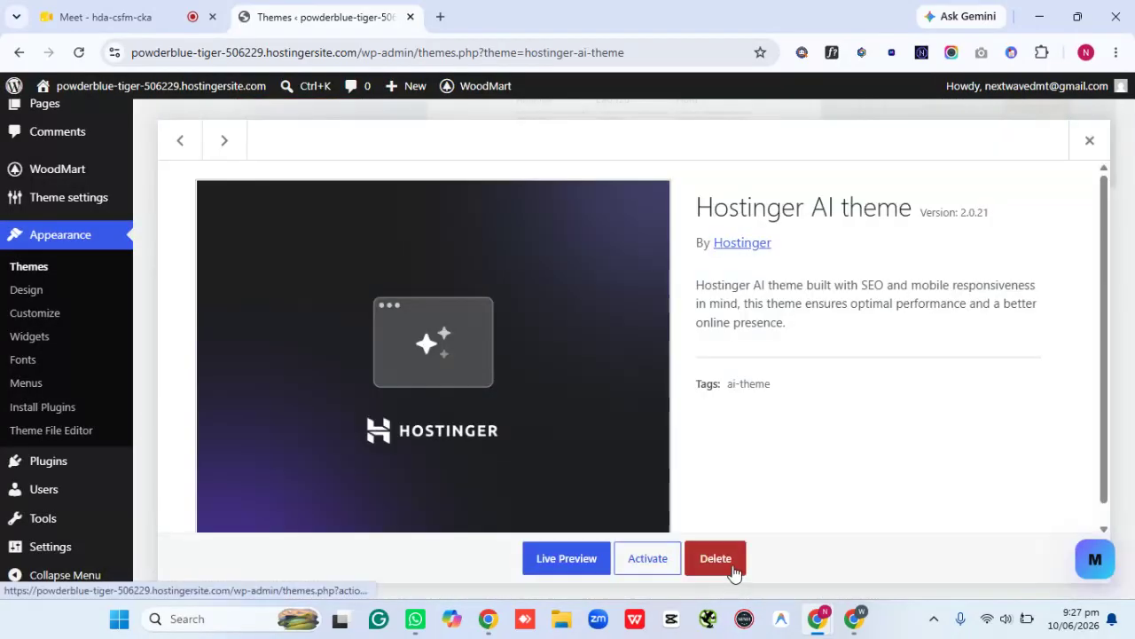
left_click(733, 567)
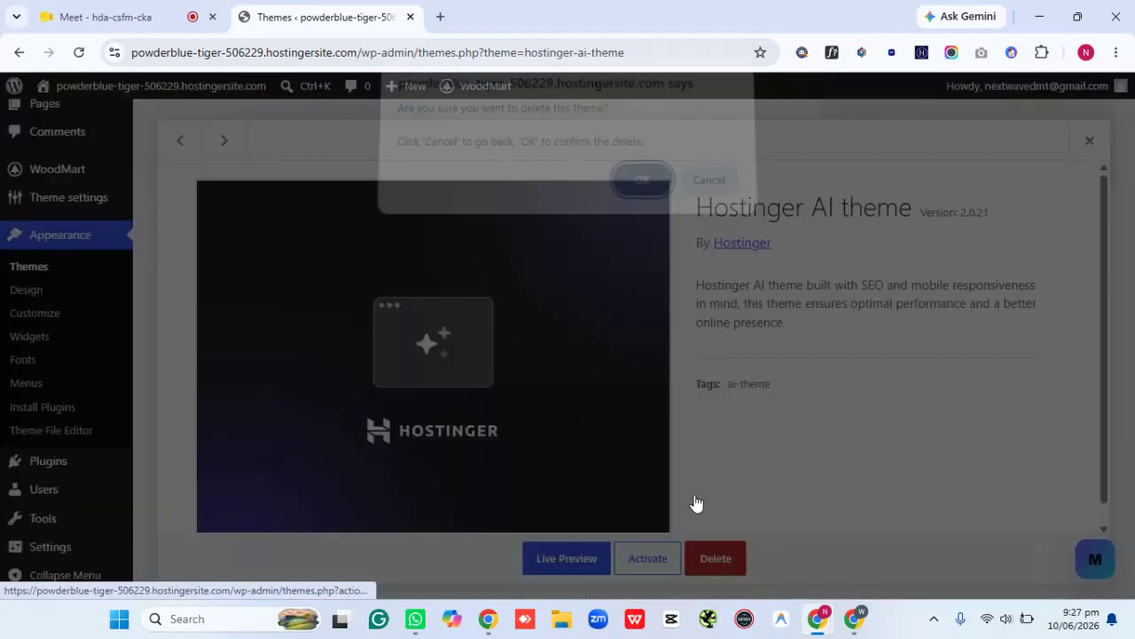
left_click(642, 193)
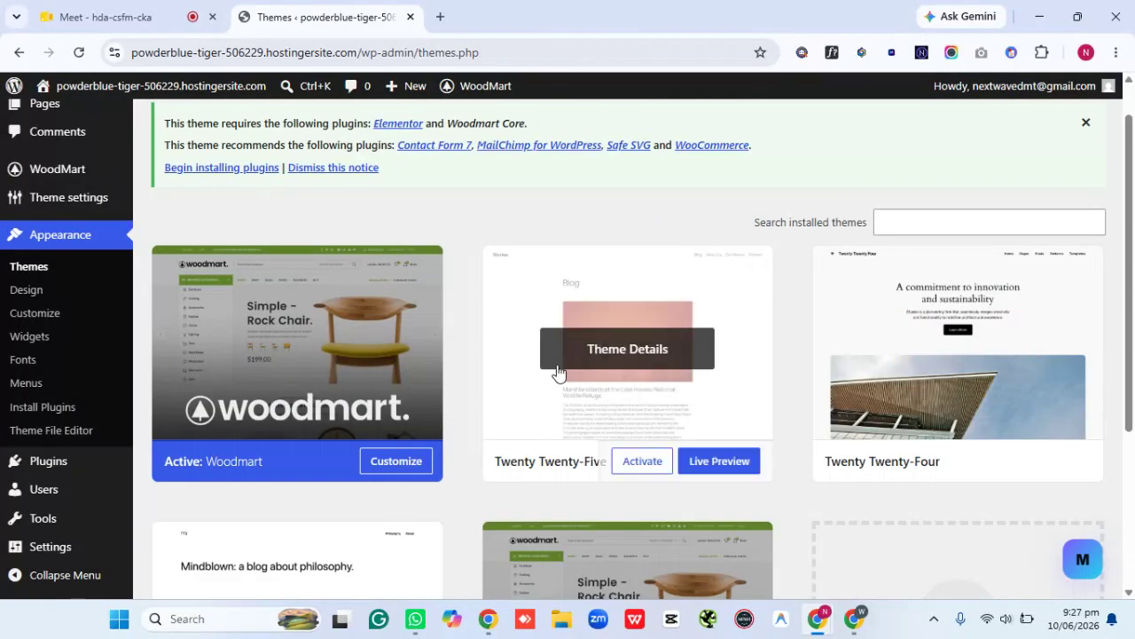
Delete the default Twenty Twenty-Five and Twenty Twenty-Four themes, confirming each deletion
left_click(647, 363)
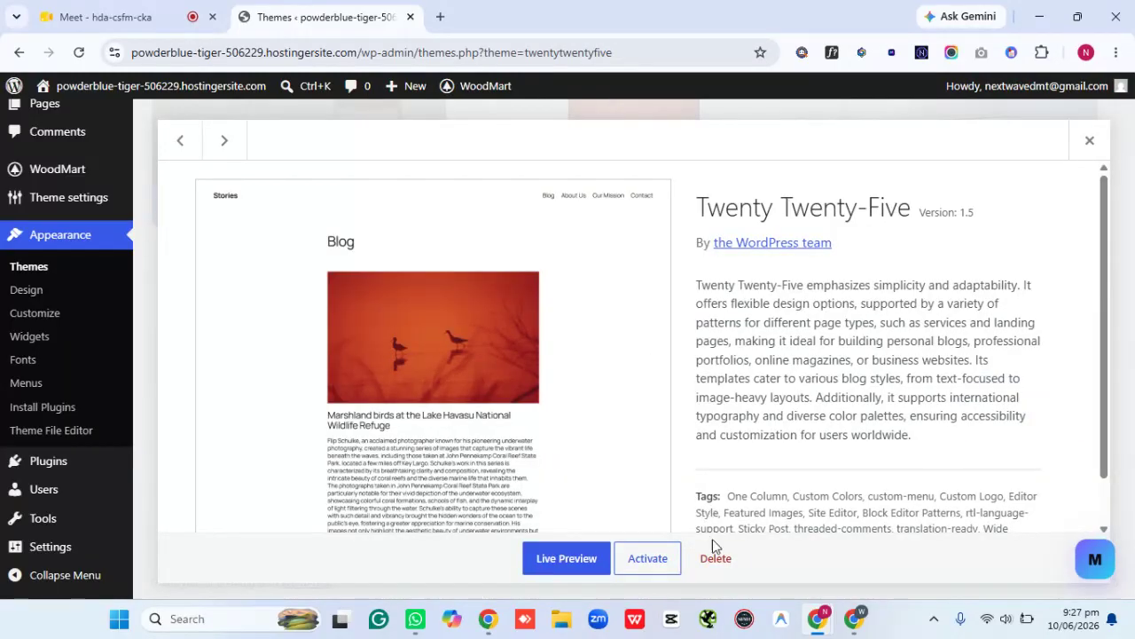
left_click(723, 558)
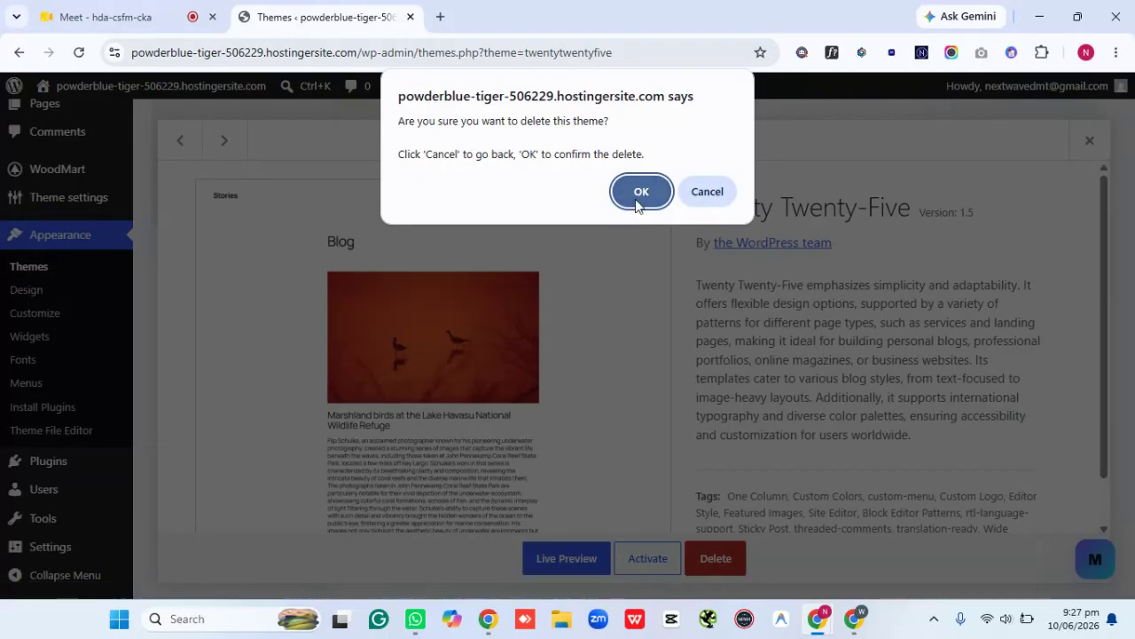
left_click(639, 201)
left_click(641, 125)
left_click(716, 558)
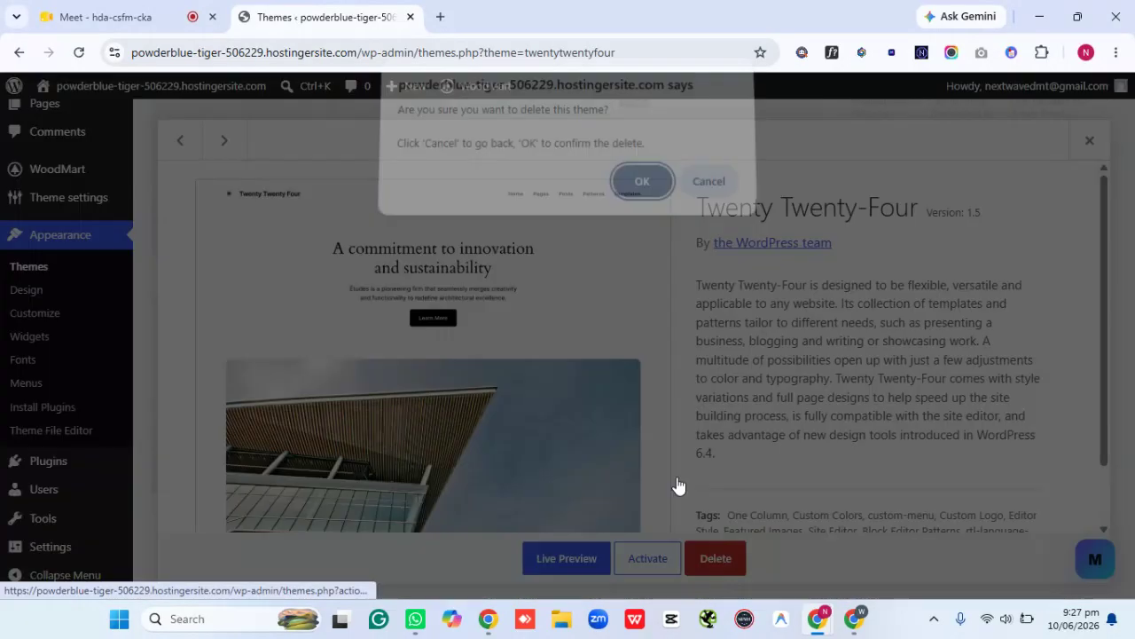
left_click(627, 190)
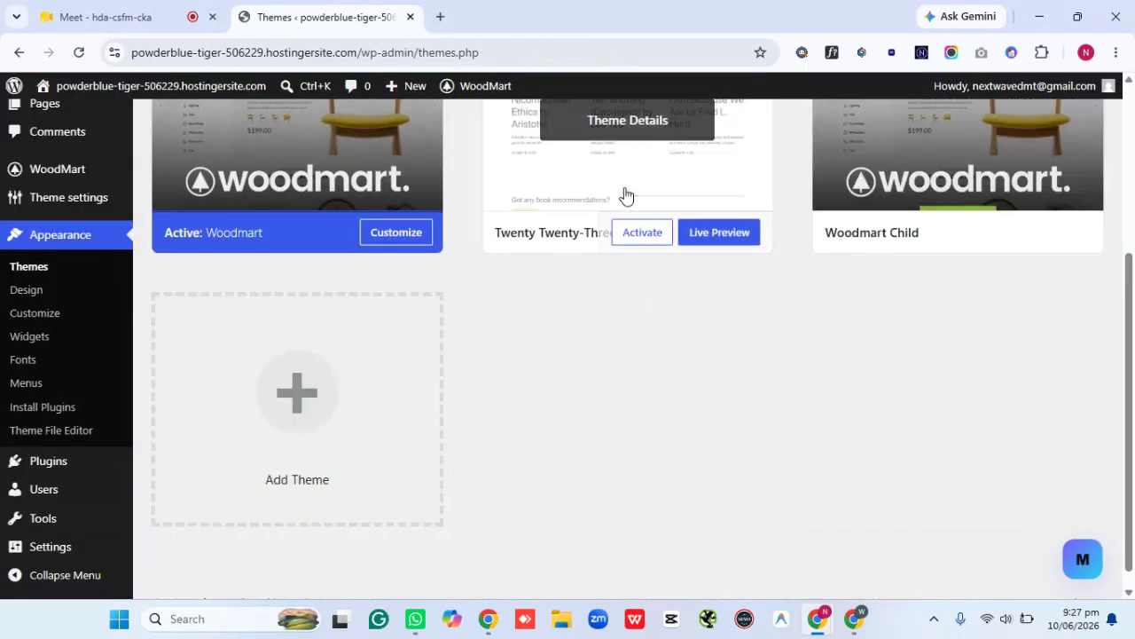
Delete the Twenty Twenty-Three and Woodmart Child themes, confirming each deletion
left_click(638, 124)
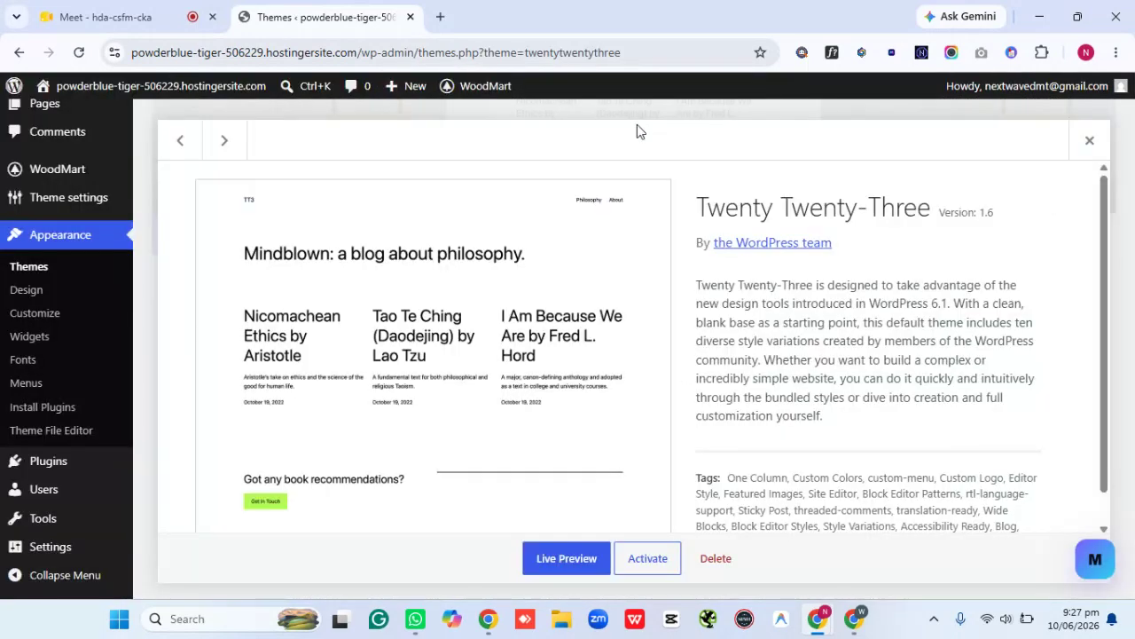
left_click(716, 558)
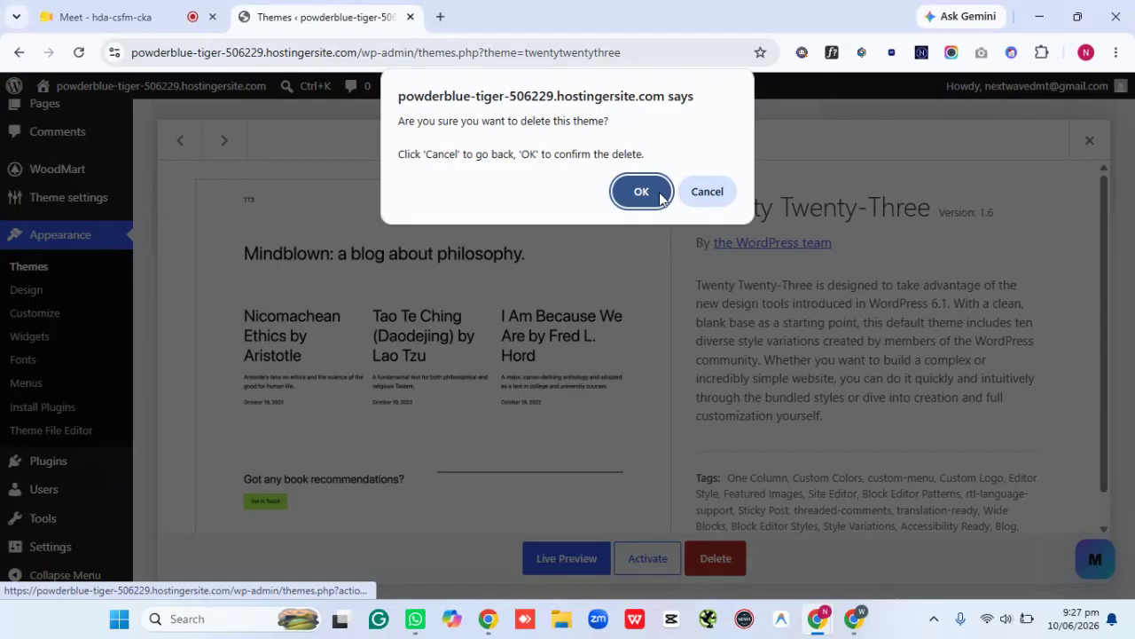
left_click(650, 190)
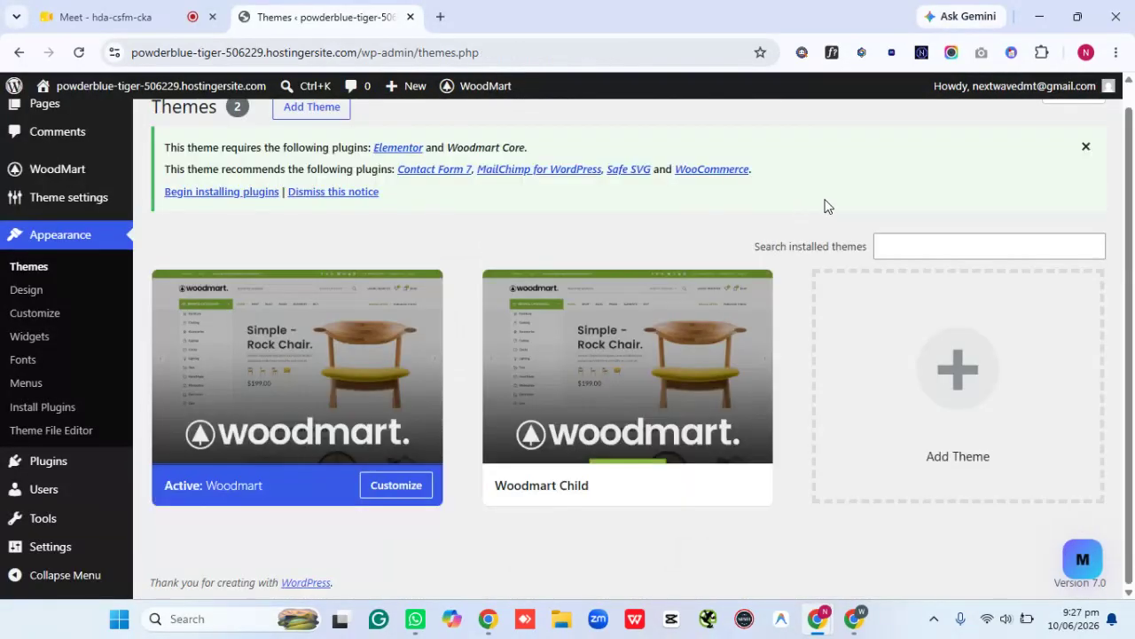
mouse_move(702, 357)
left_click(618, 381)
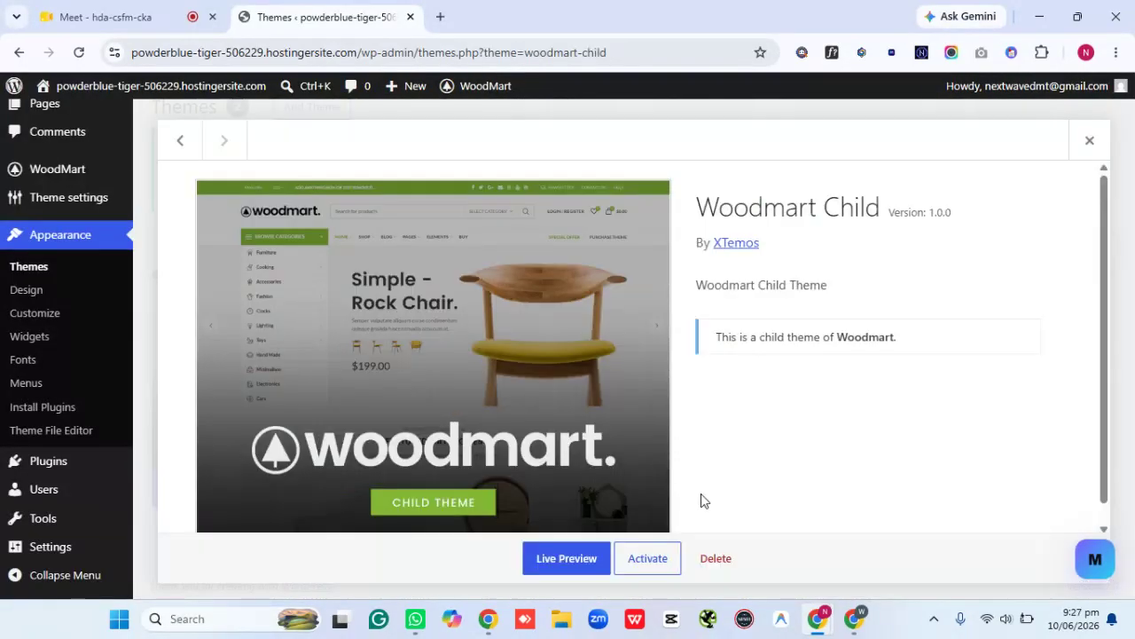
left_click(716, 558)
left_click(632, 199)
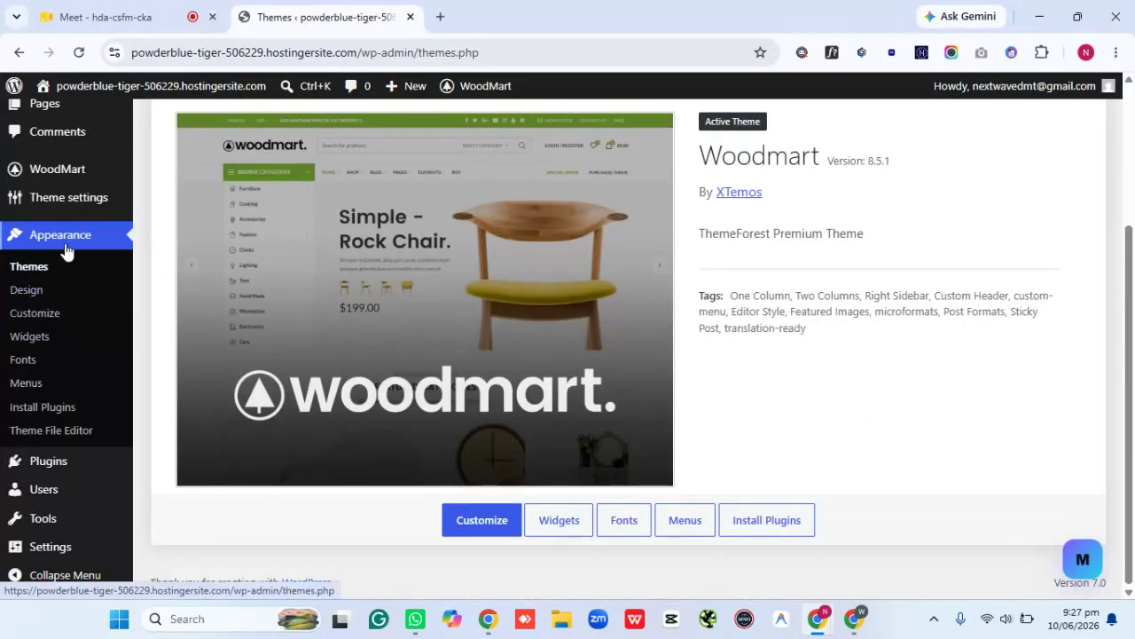
Install Elementor, Woodmart Core and WooCommerce from the WoodMart theme plugins page
mouse_move(80, 170)
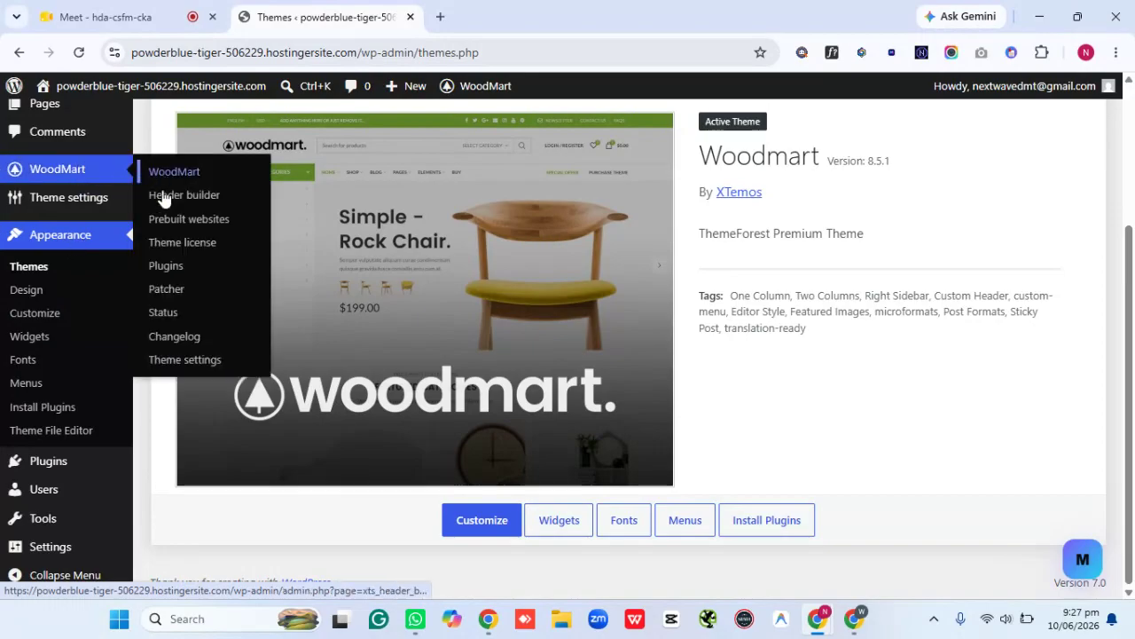
left_click(167, 268)
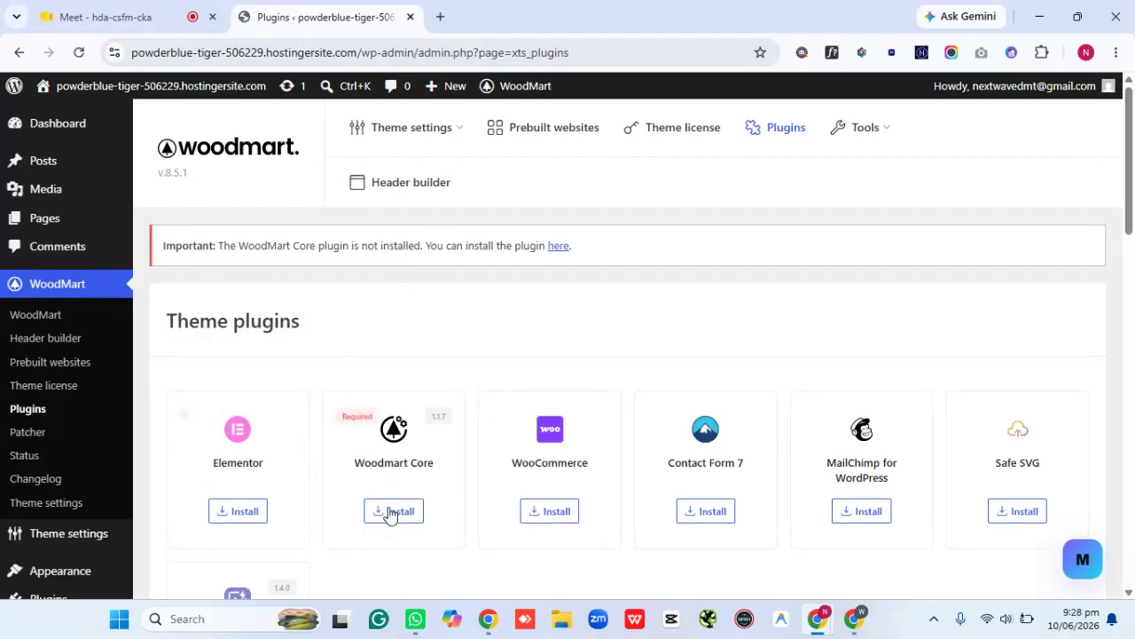
left_click(248, 520)
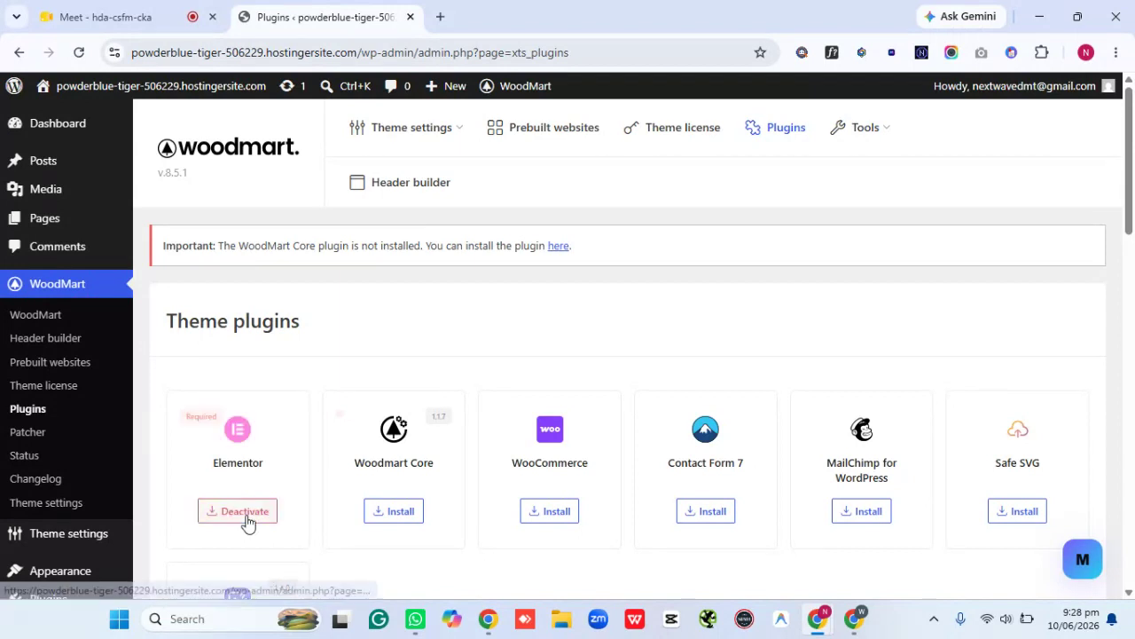
left_click(401, 514)
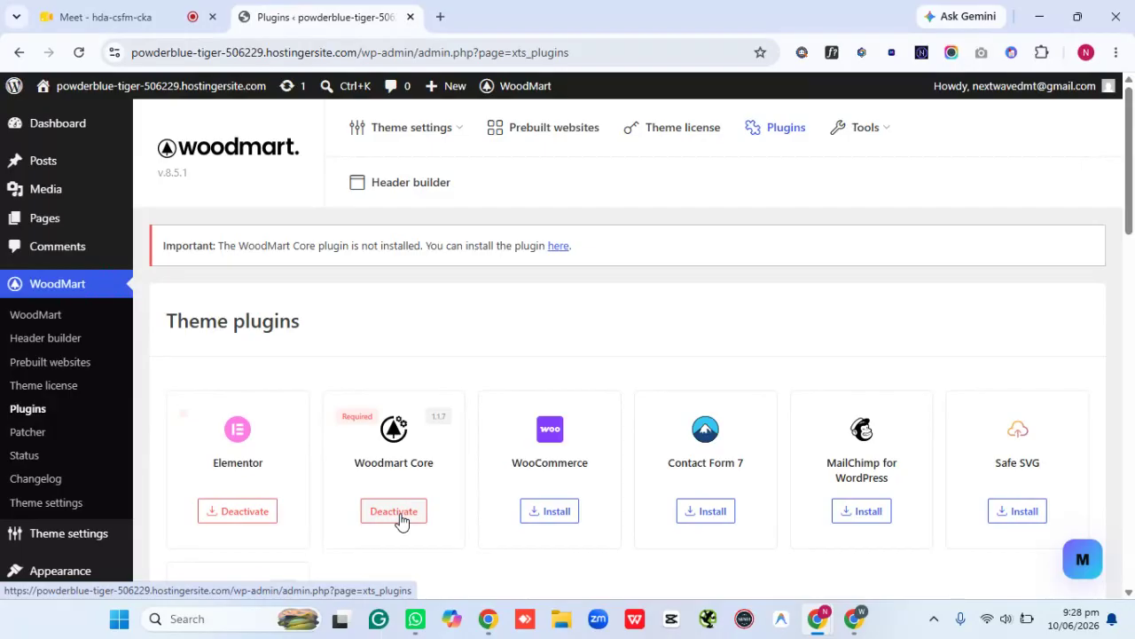
left_click(550, 513)
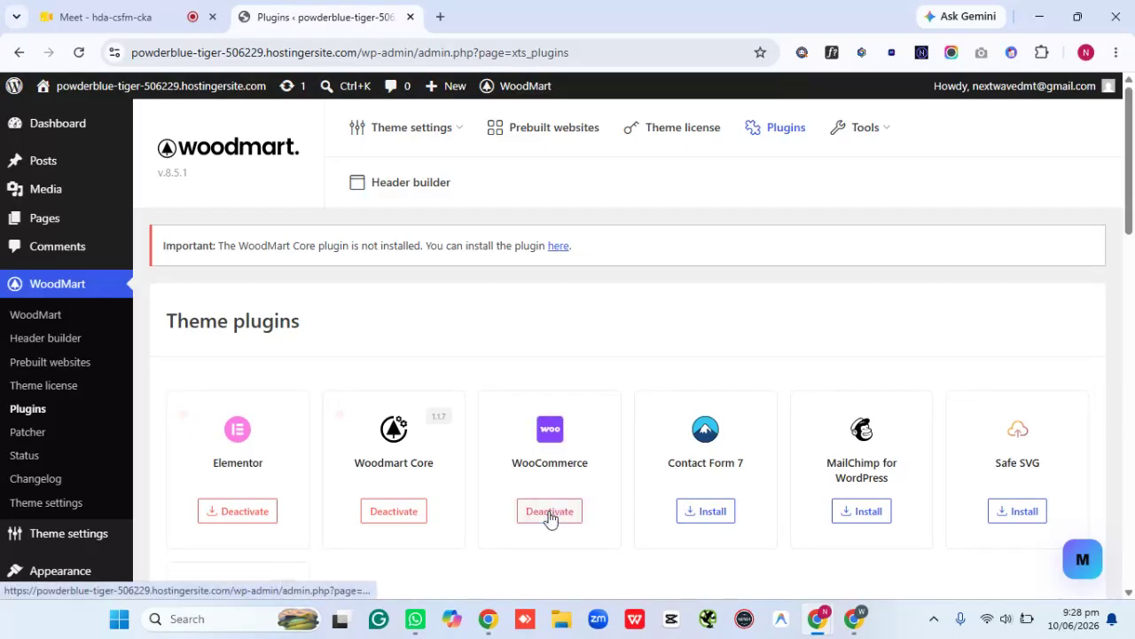
double_click(545, 462)
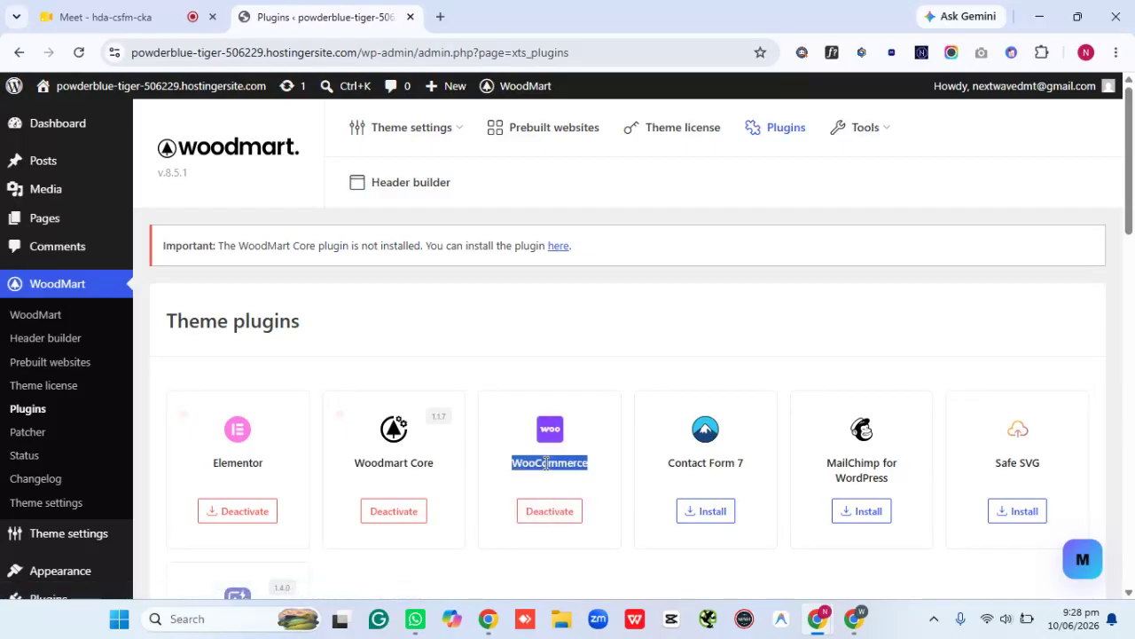
Install the Contact Form 7, MailChimp for WordPress, Safe SVG and Image Optimizer theme plugins, reloading the page when an installation stalls
left_click(711, 516)
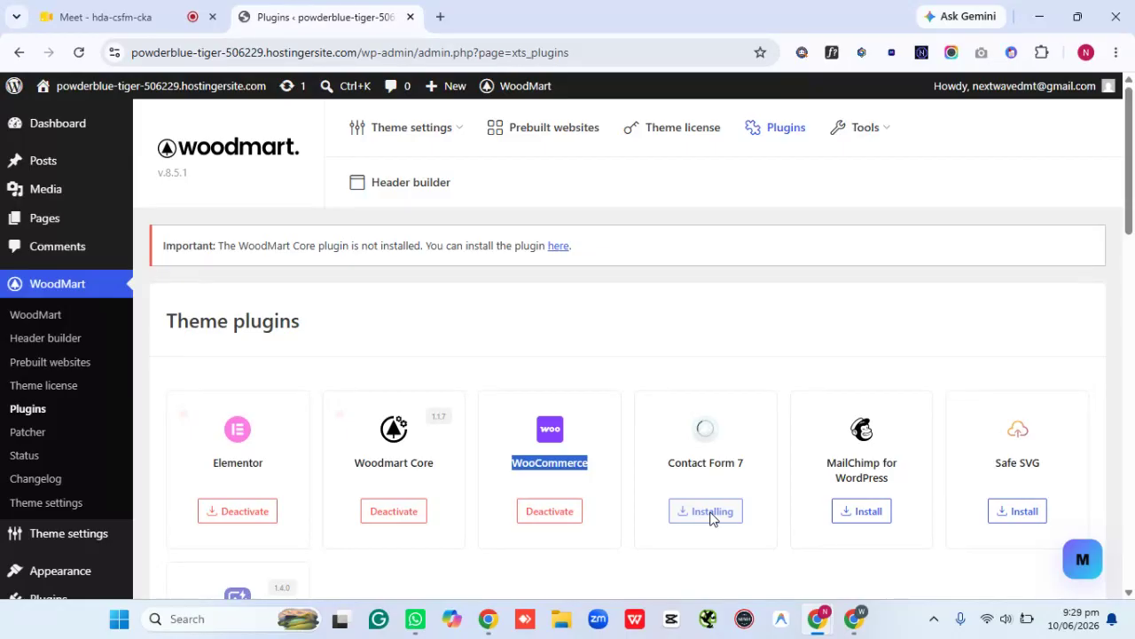
left_click(862, 522)
left_click_drag(1130, 227, 1132, 280)
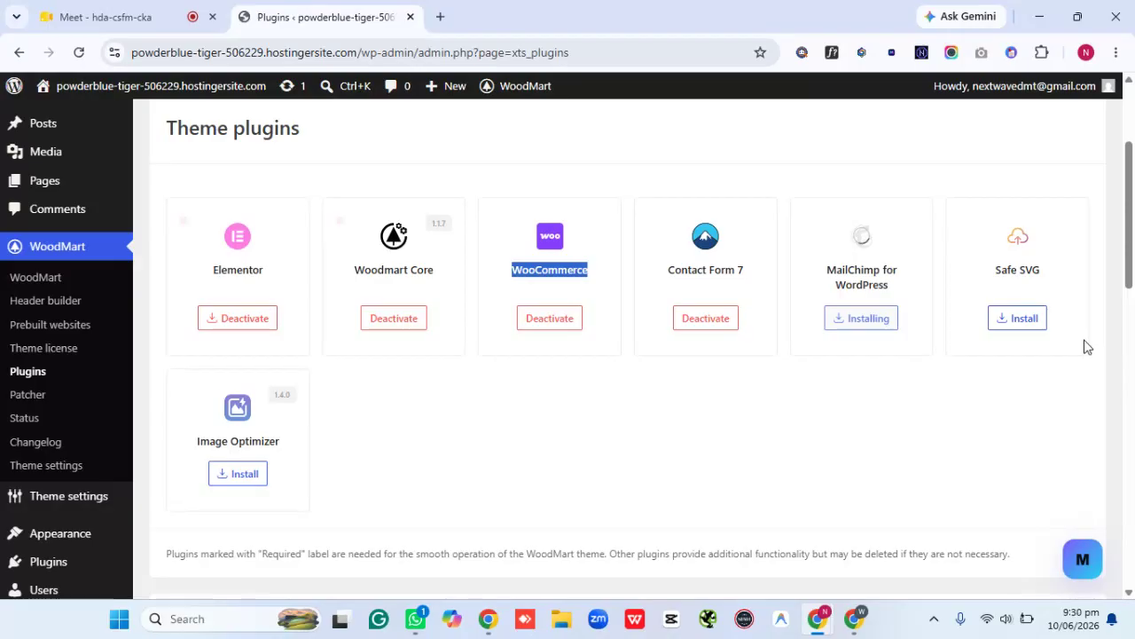
left_click(264, 208)
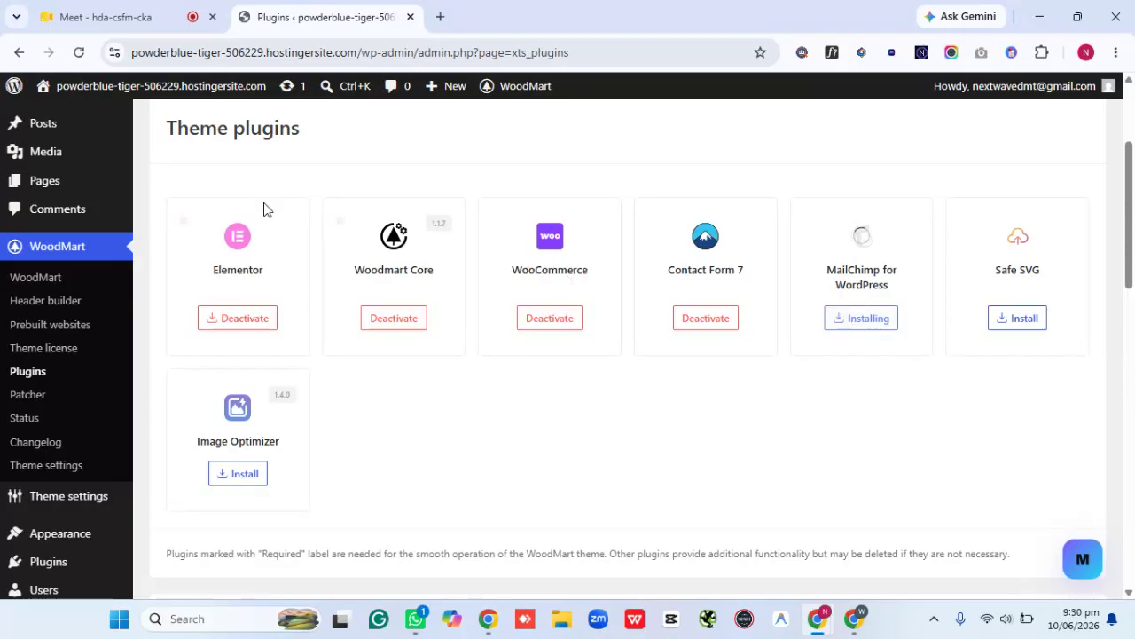
left_click(78, 52)
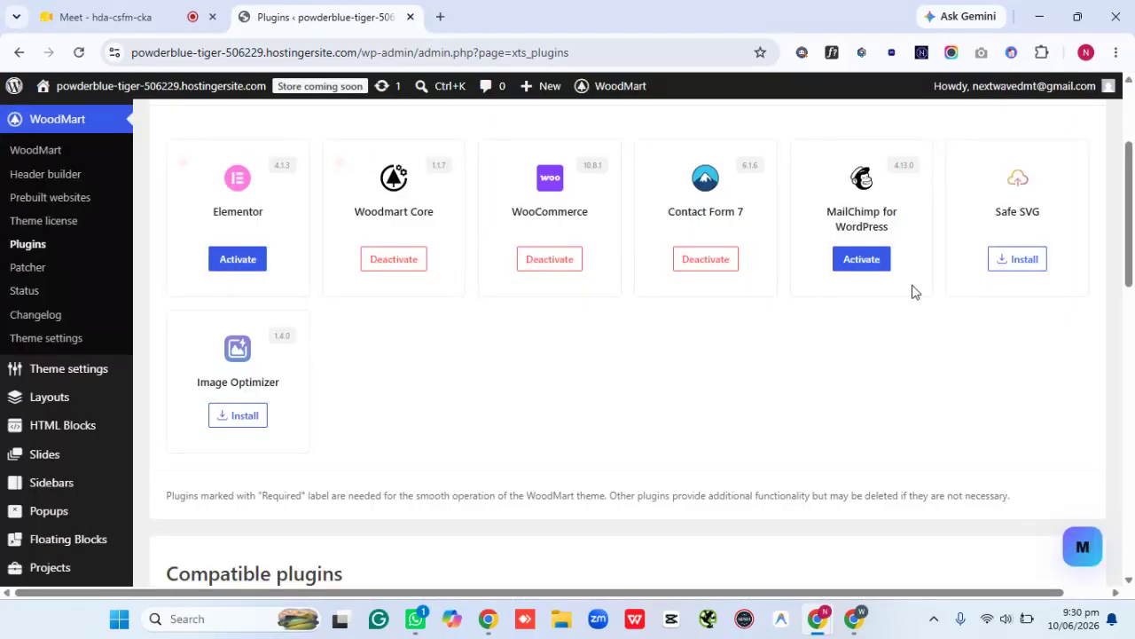
left_click(1012, 263)
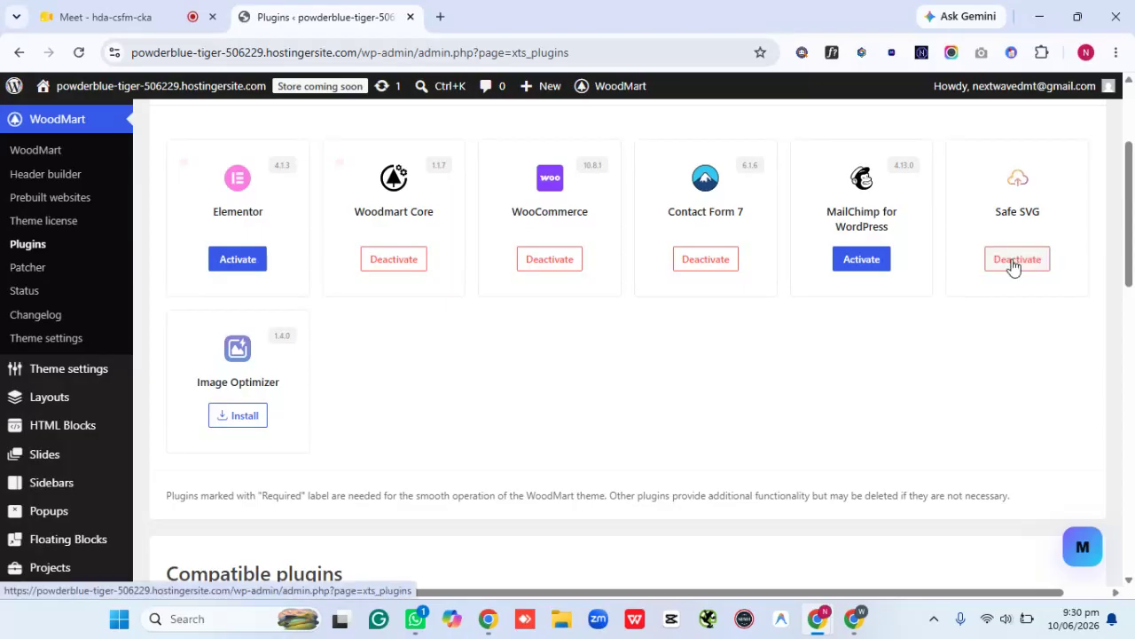
left_click(242, 416)
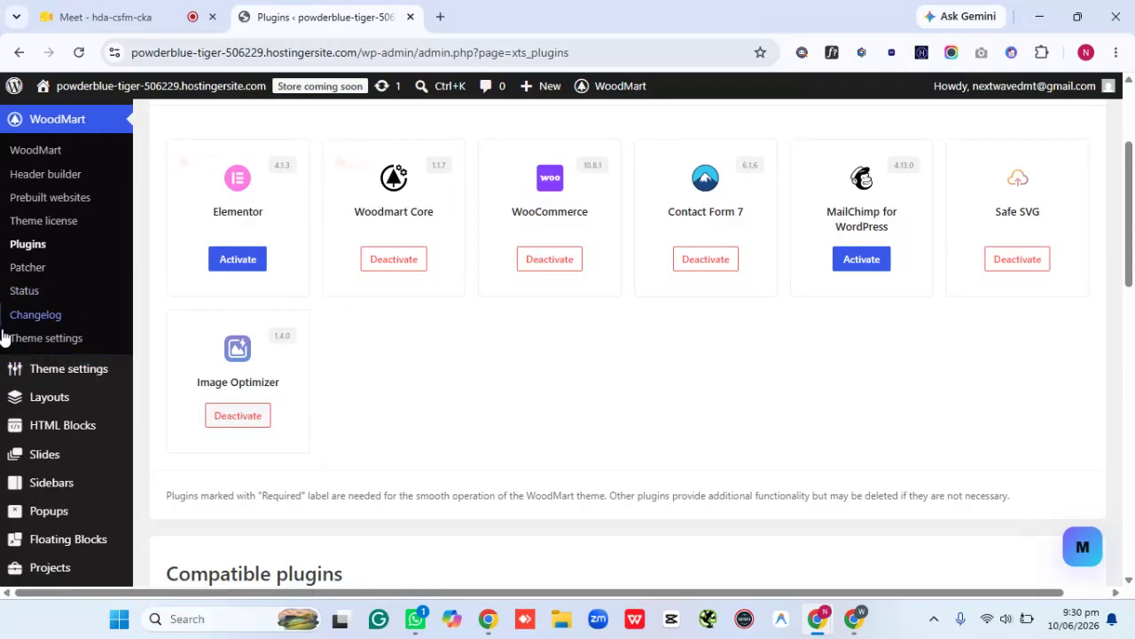
Open WoodMart's prebuilt websites and activate the Elementor plugin from the installed plugins list in a separate tab
left_click(62, 208)
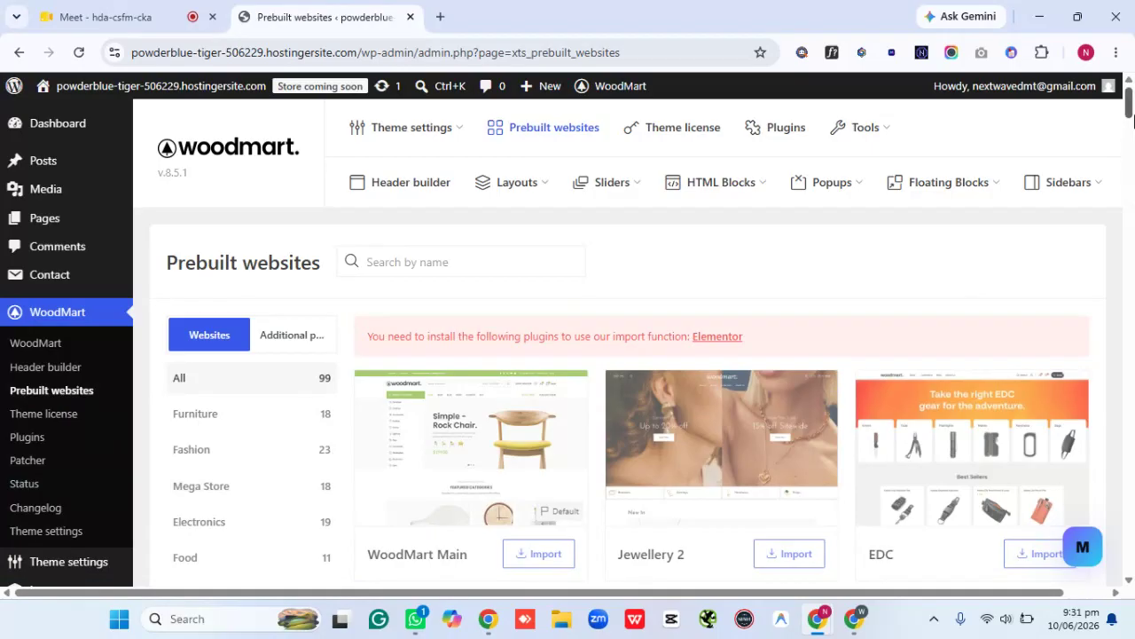
scroll(1132, 120, "down", 3)
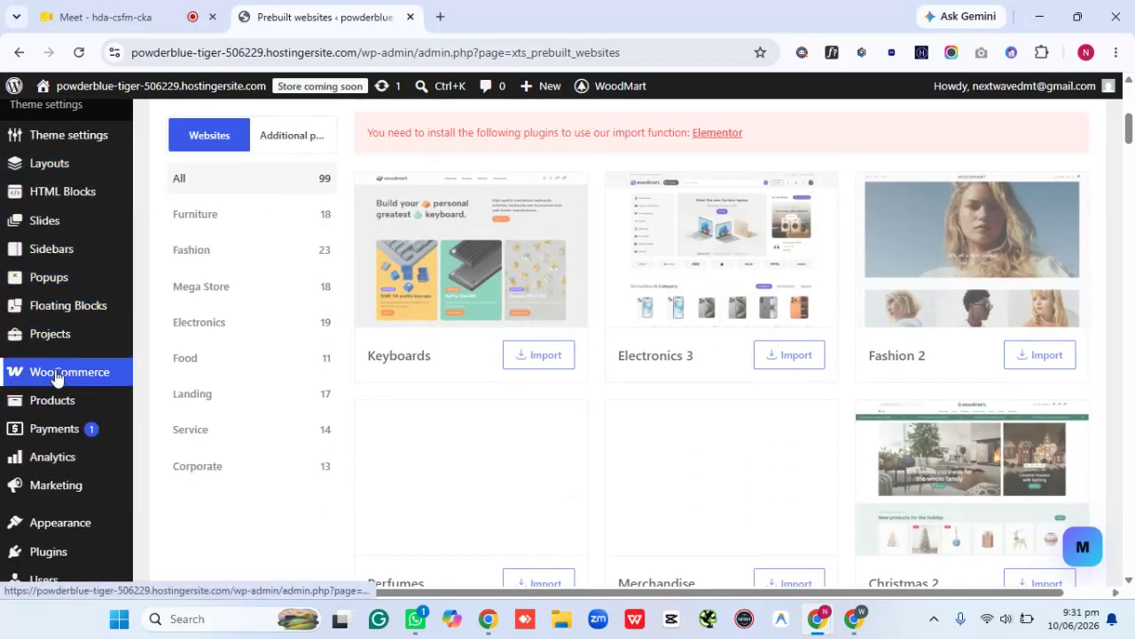
mouse_move(121, 546)
middle_click(192, 497)
left_click(470, 16)
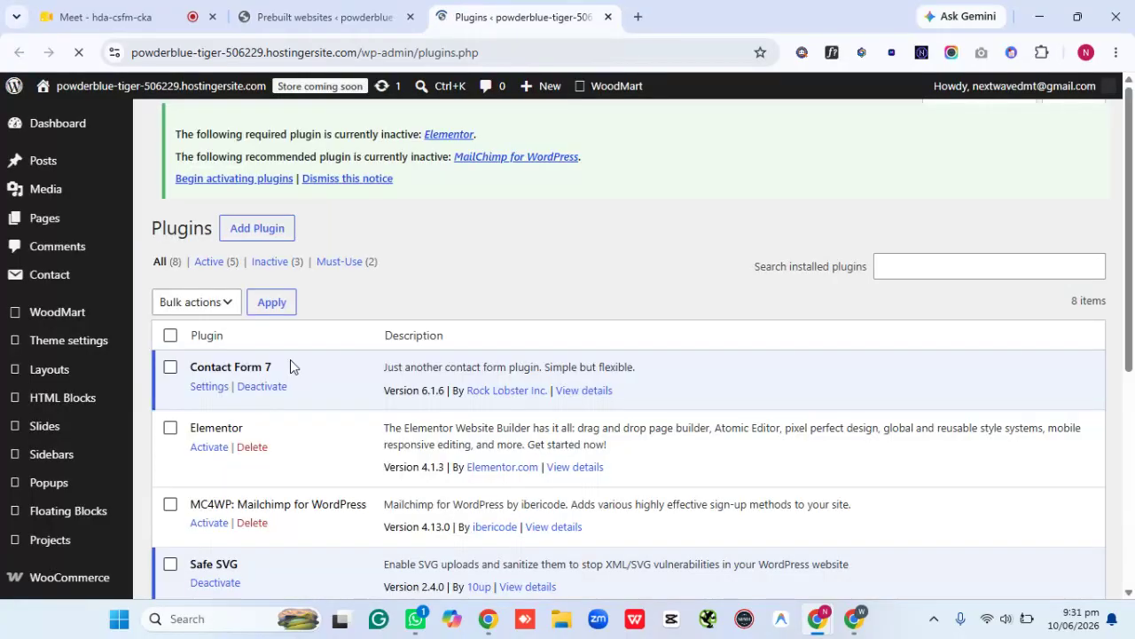
left_click(203, 451)
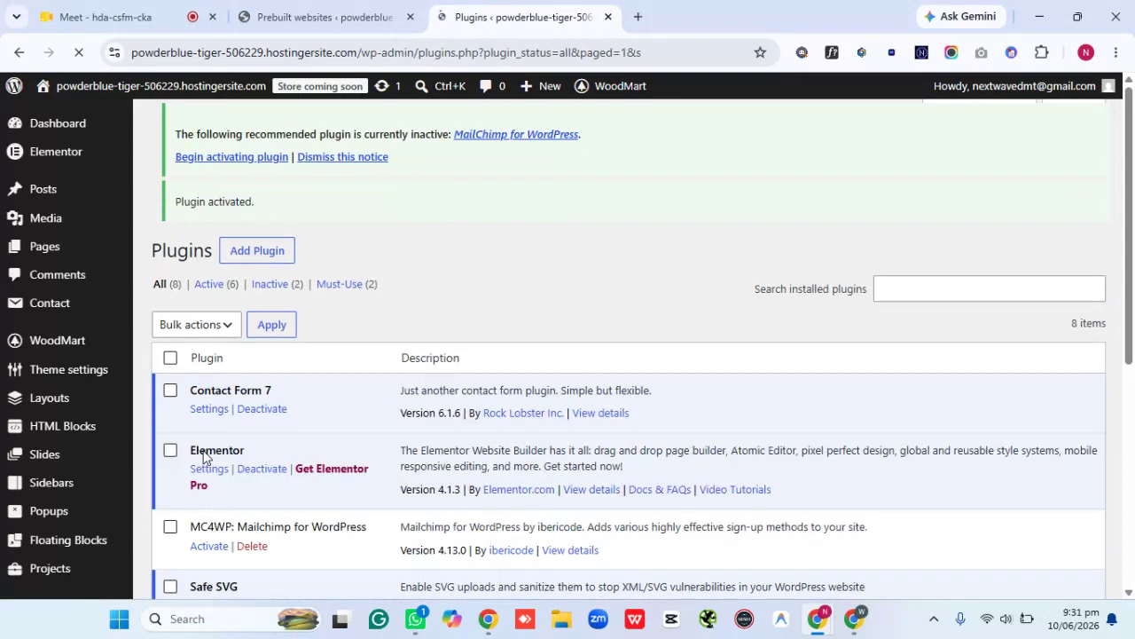
Try to dismiss the Elementor promotion, close the installed plugins tab and reload the prebuilt websites page
left_click(297, 10)
left_click(78, 52)
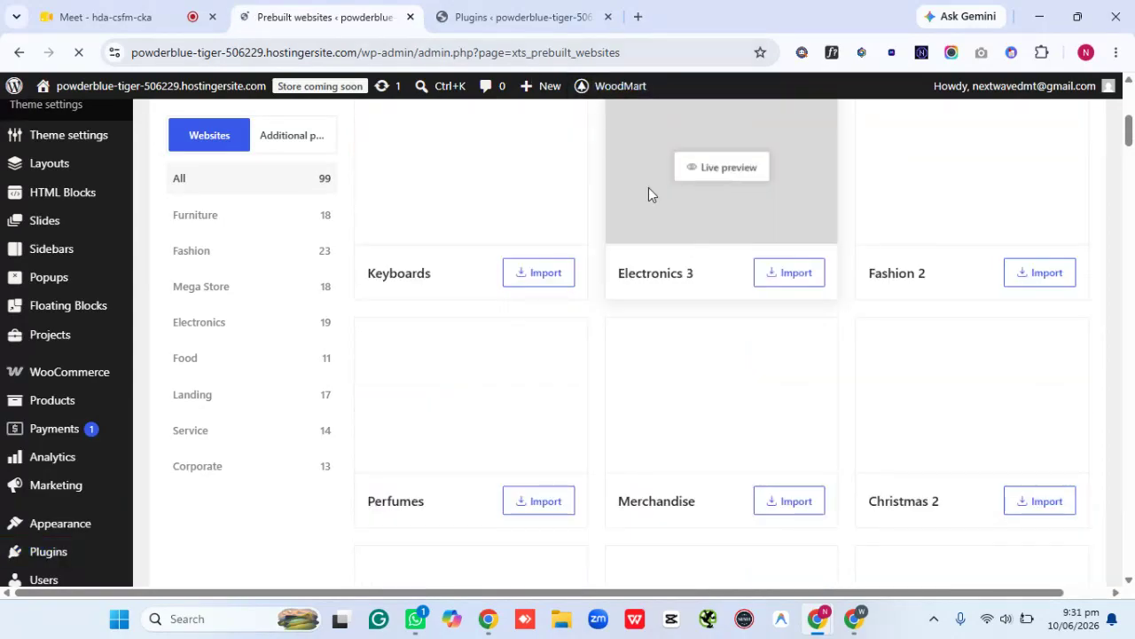
key("ctrl+Tab")
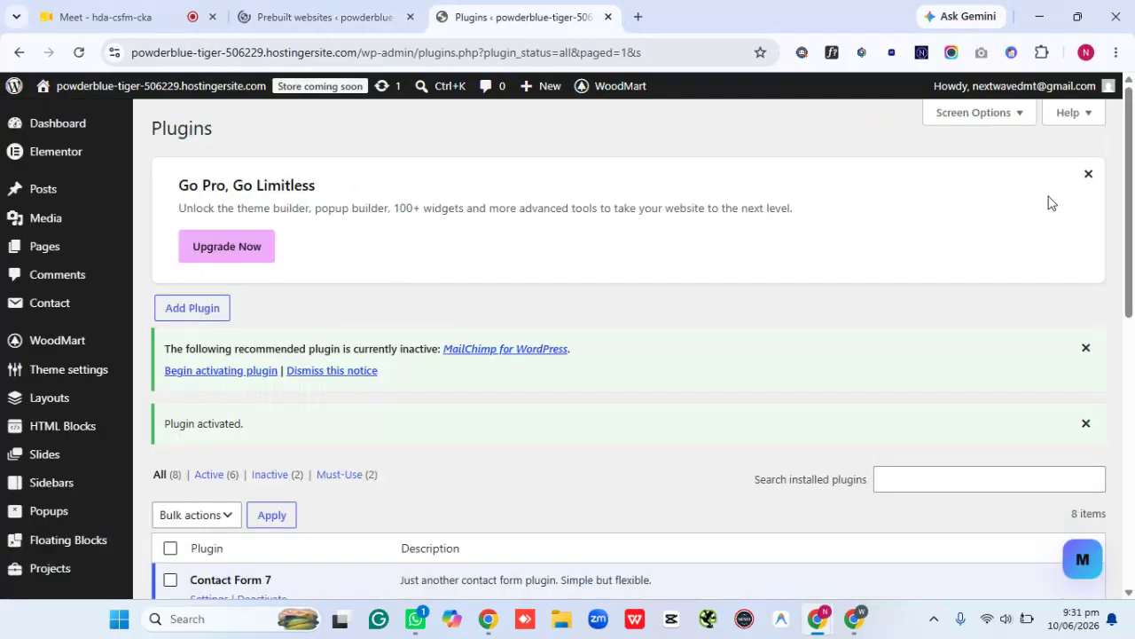
left_click(1089, 176)
left_click(355, 7)
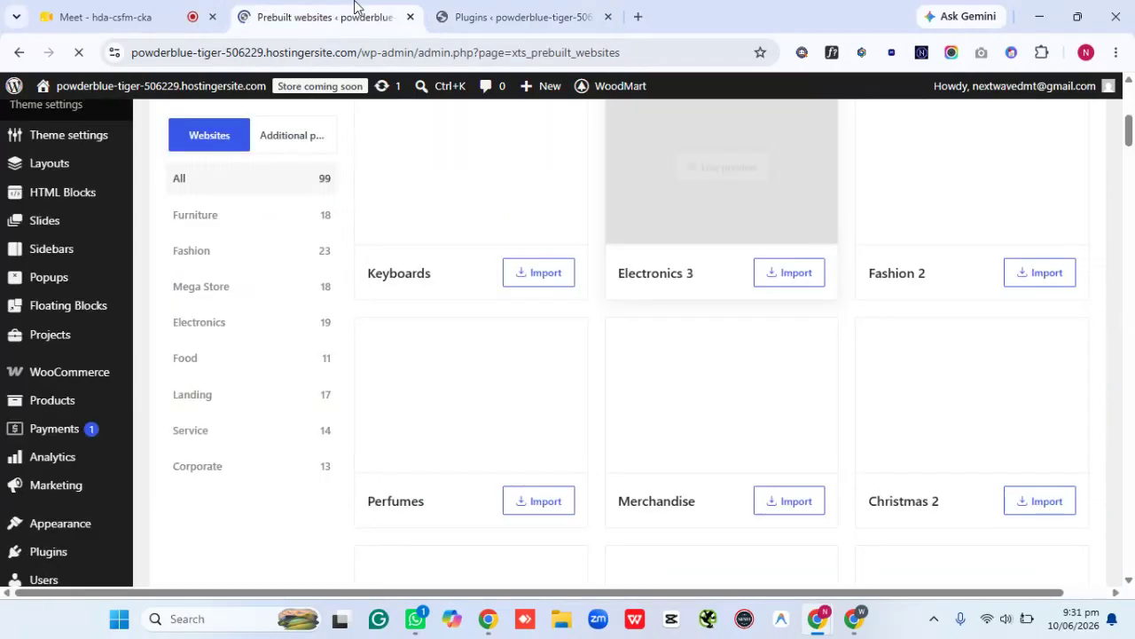
scroll(1134, 107, "down", 5)
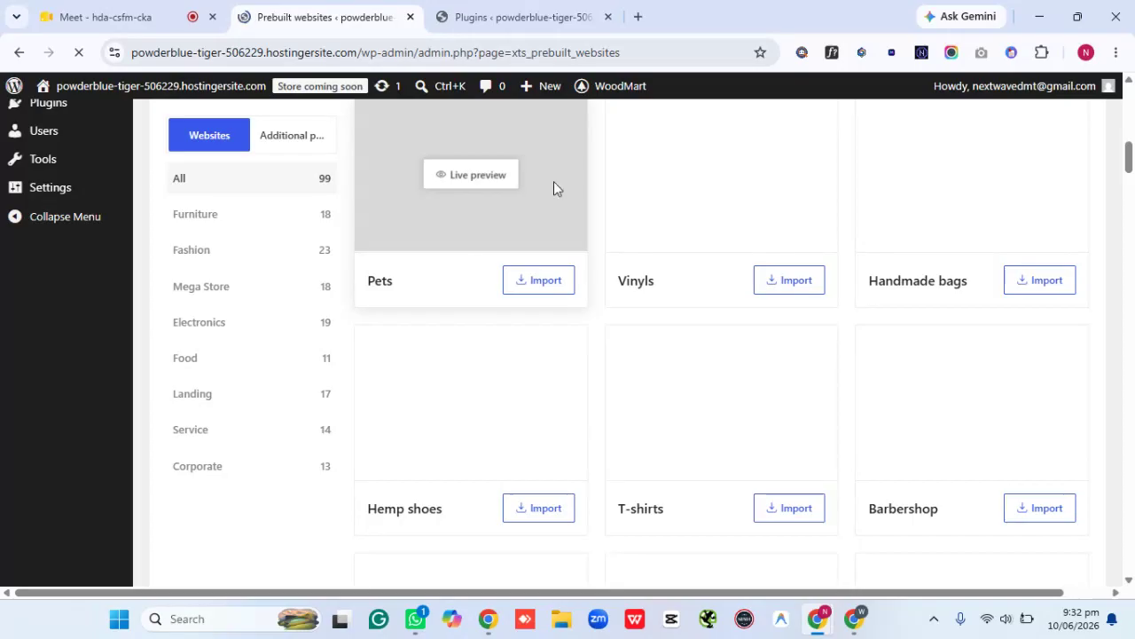
left_click(586, 17)
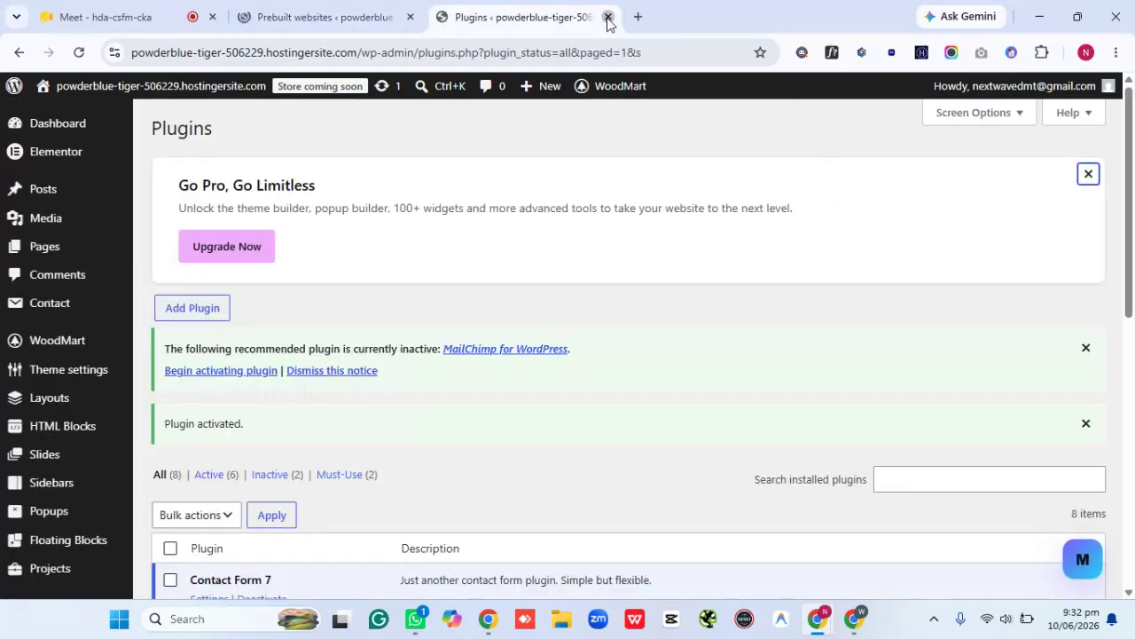
left_click(608, 18)
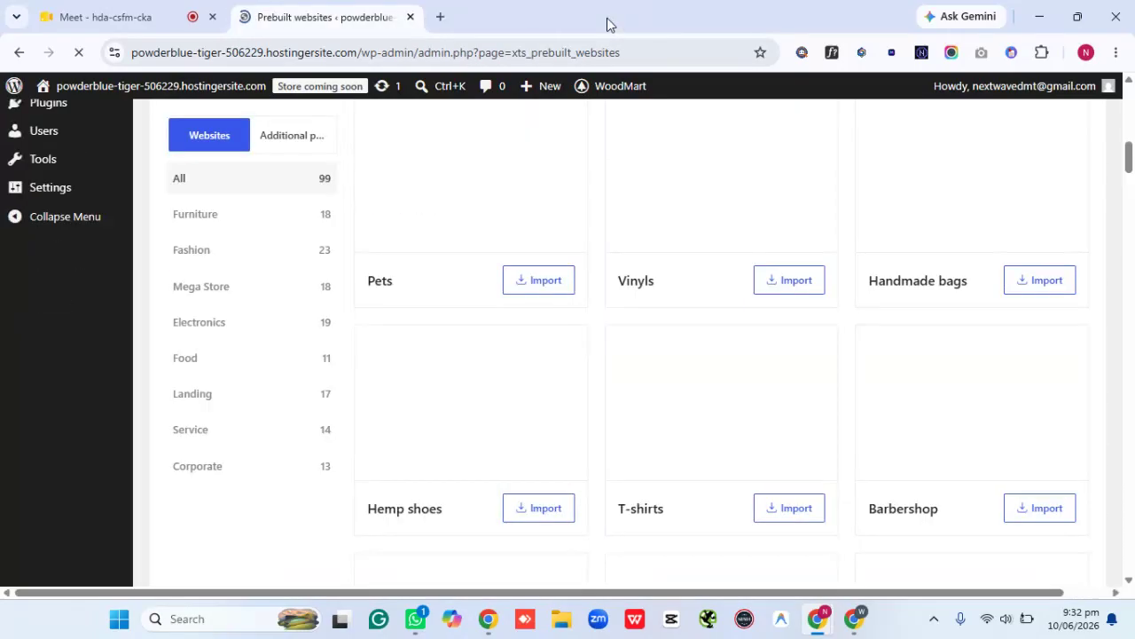
left_click(80, 53)
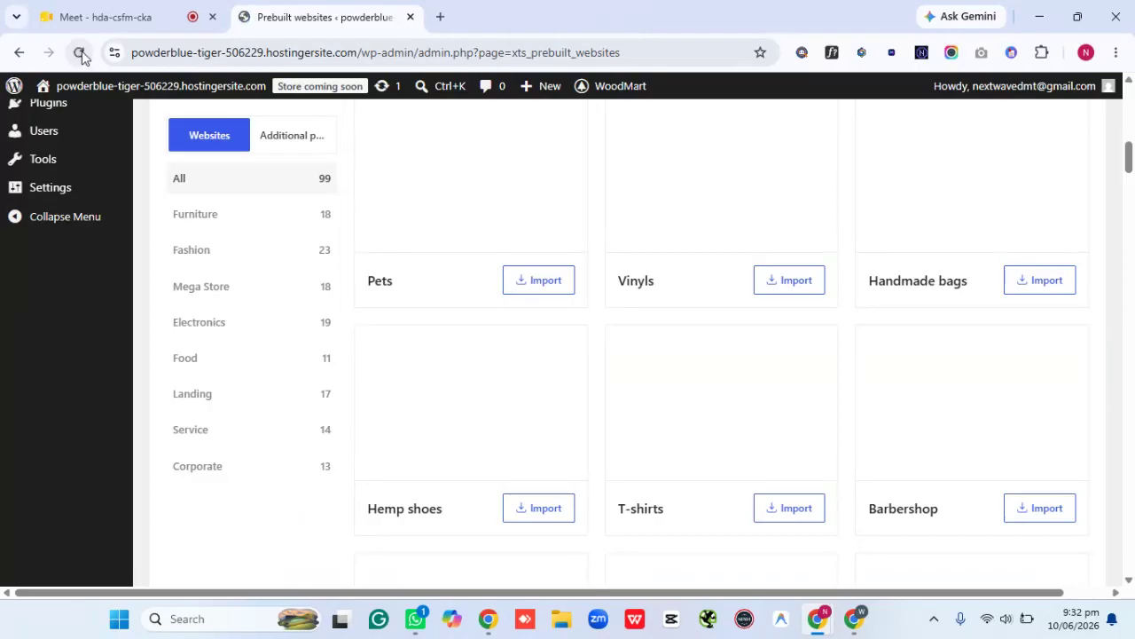
left_click(79, 54)
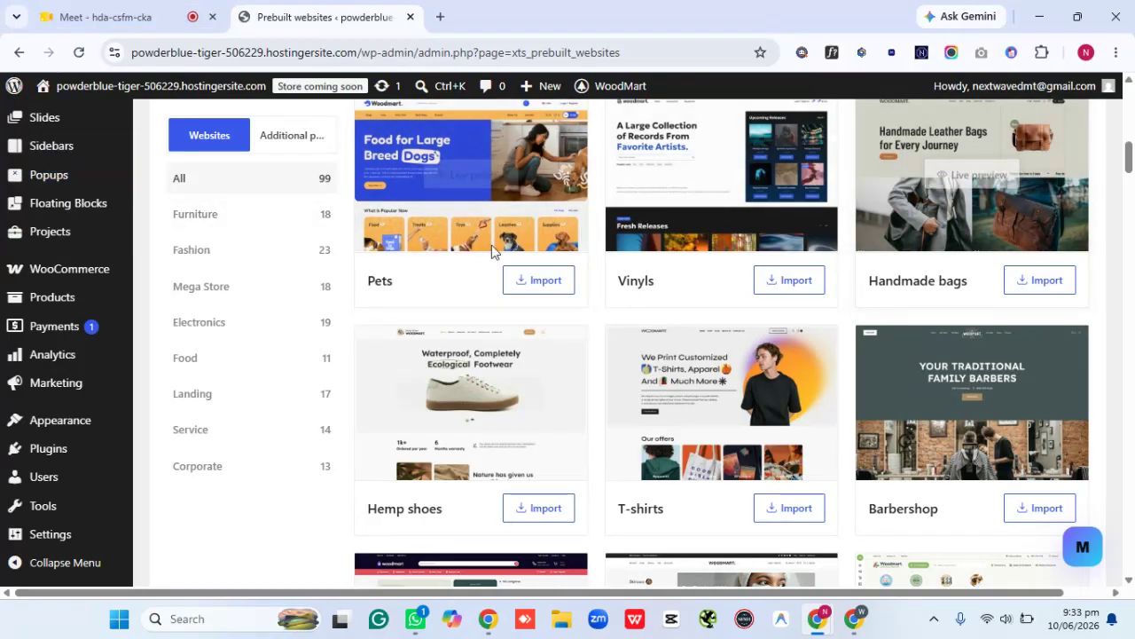
Filter the prebuilt websites by Electronics and look through the live preview of the Electronics 3 demo
left_click(236, 329)
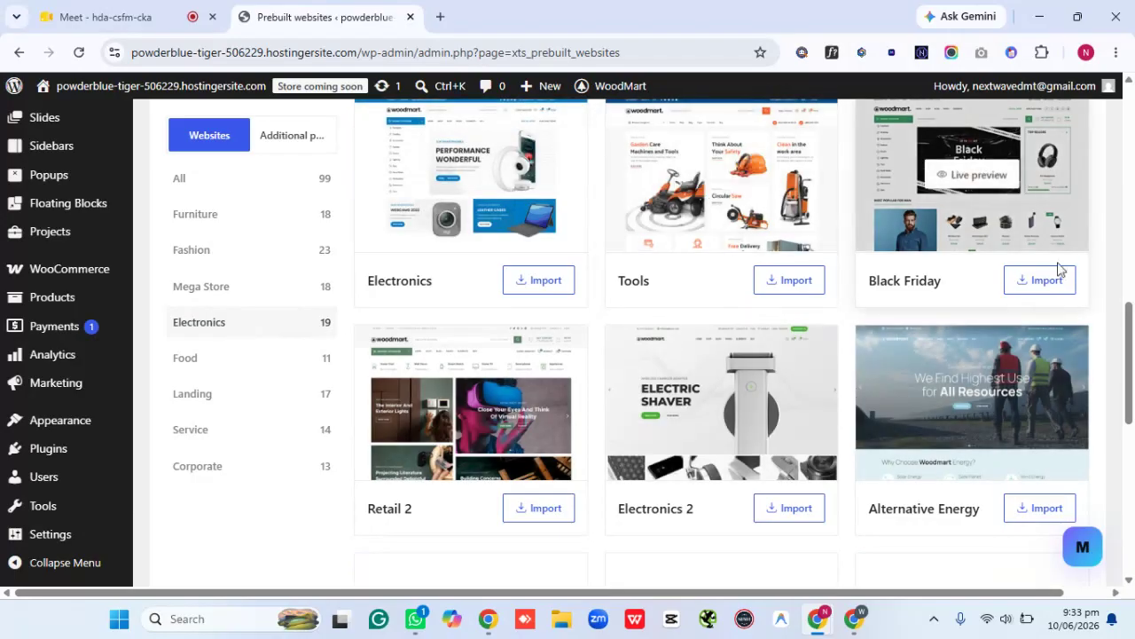
left_click_drag(1130, 364, 1133, 167)
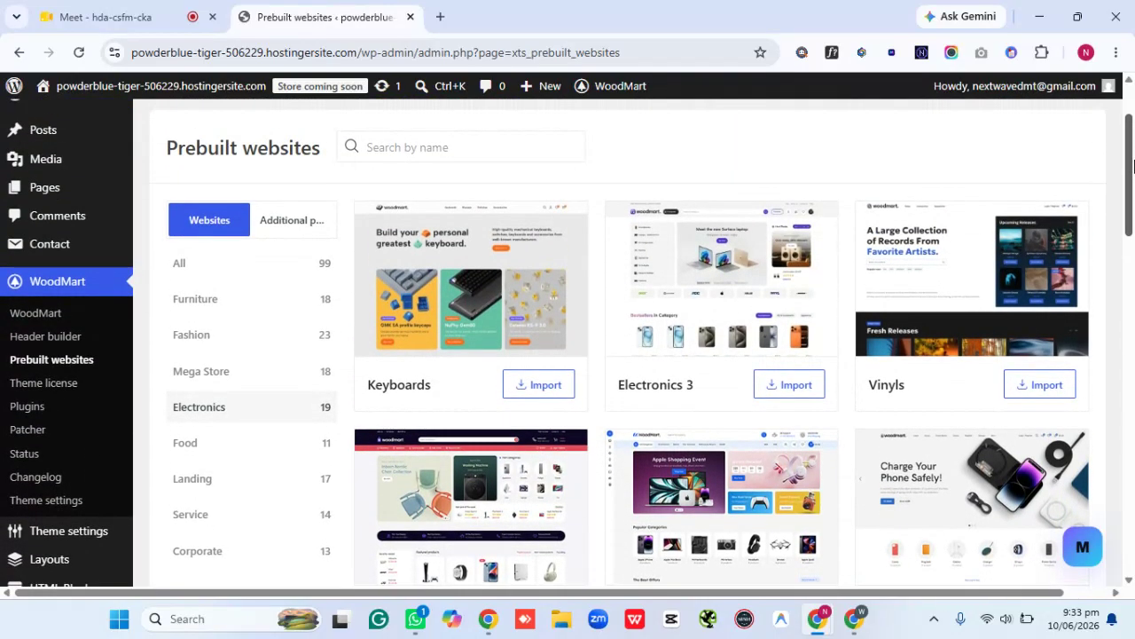
mouse_move(672, 273)
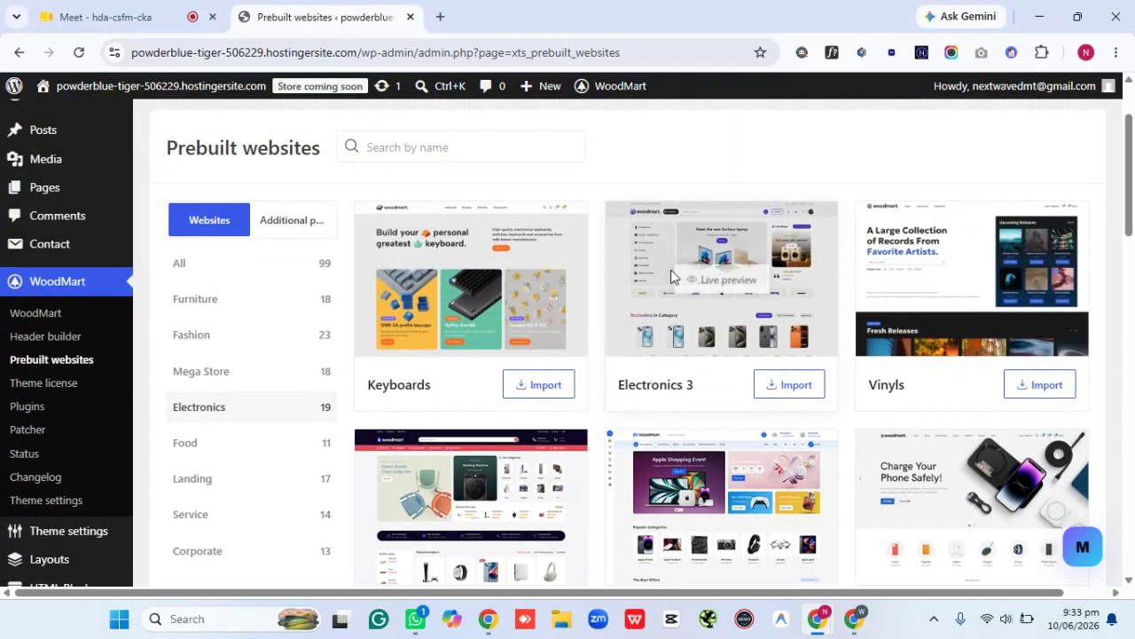
left_click(729, 278)
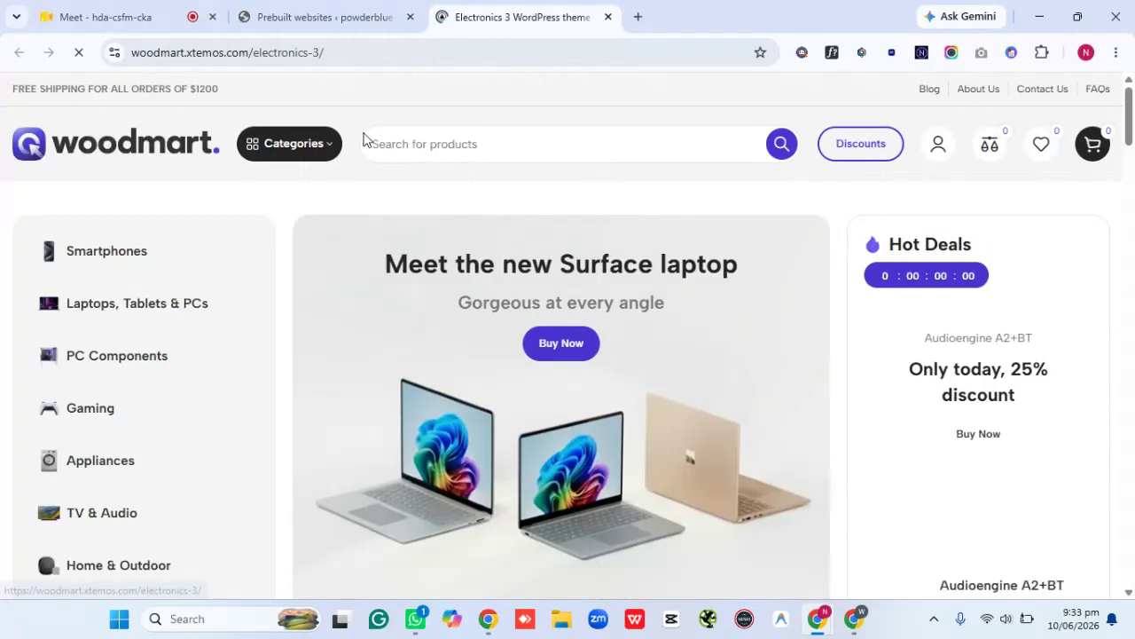
left_click_drag(1130, 118, 1132, 211)
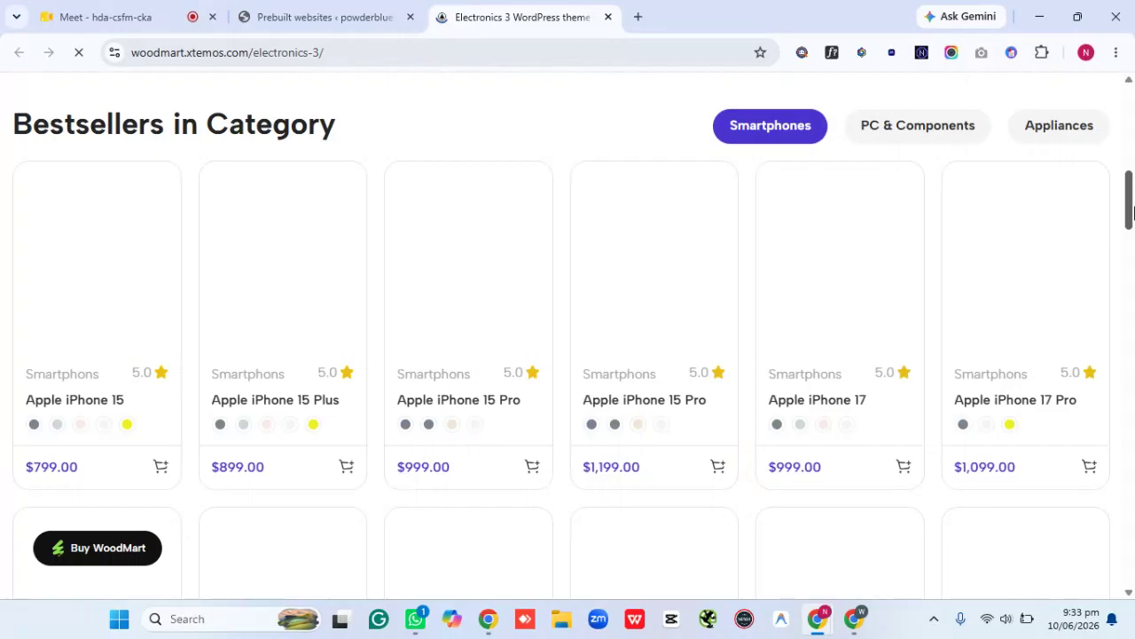
scroll(1037, 233, "up", 3)
left_click_drag(1131, 194, 1132, 532)
Return to the prebuilt websites and import the Electronics 3 website
left_click(365, 12)
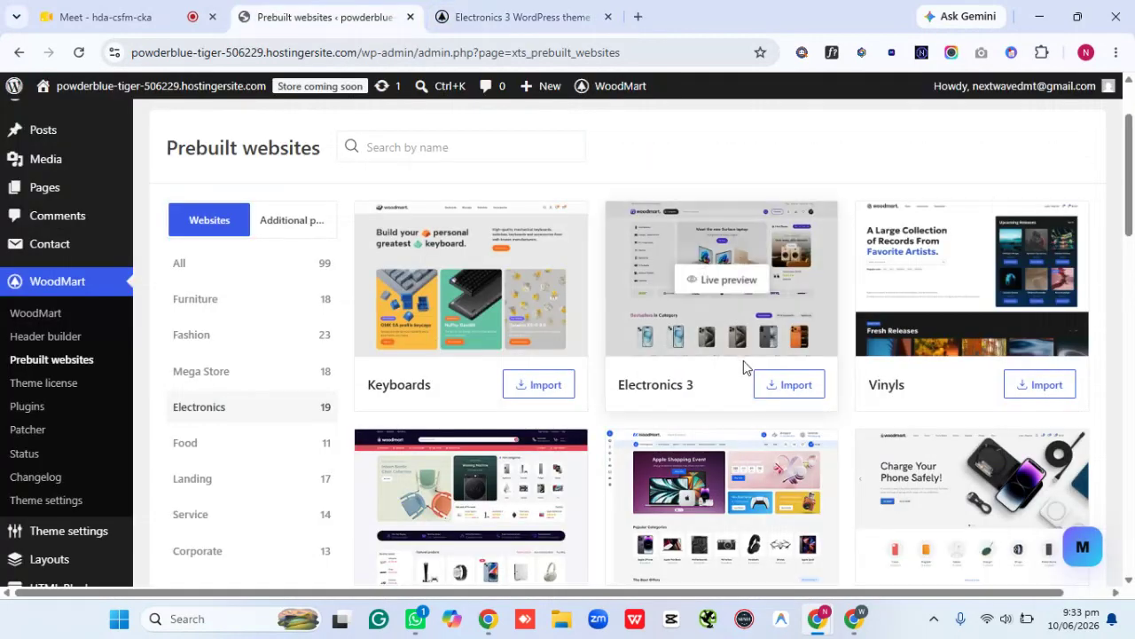
left_click(787, 388)
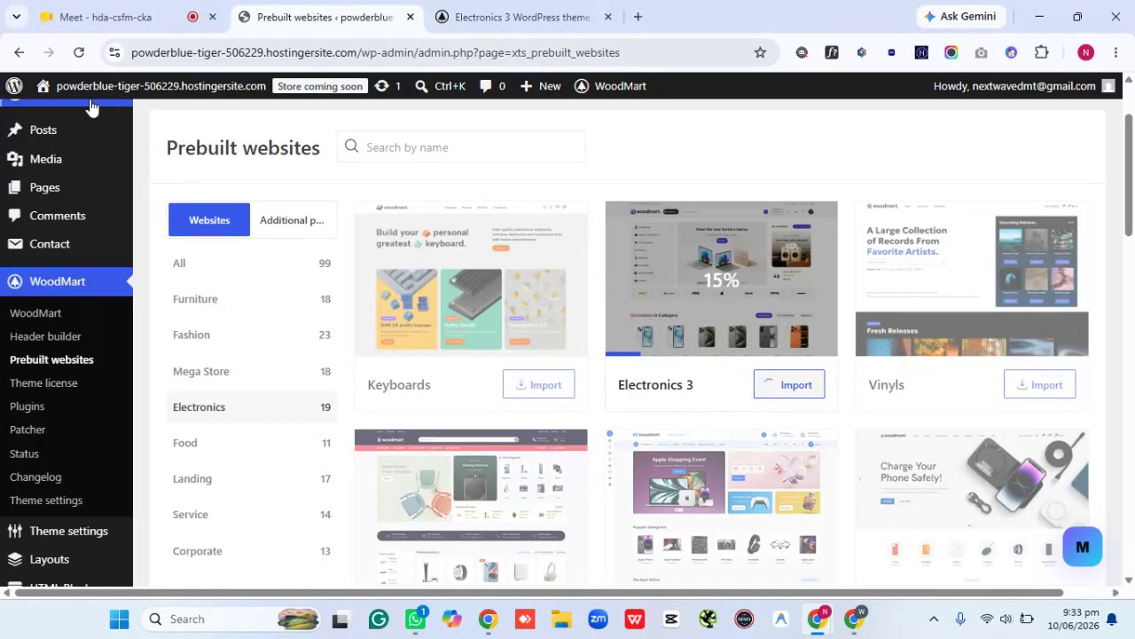
Open the site's front page in a new tab and check it and the import progress against the Electronics 3 demo
middle_click(150, 98)
left_click(656, 5)
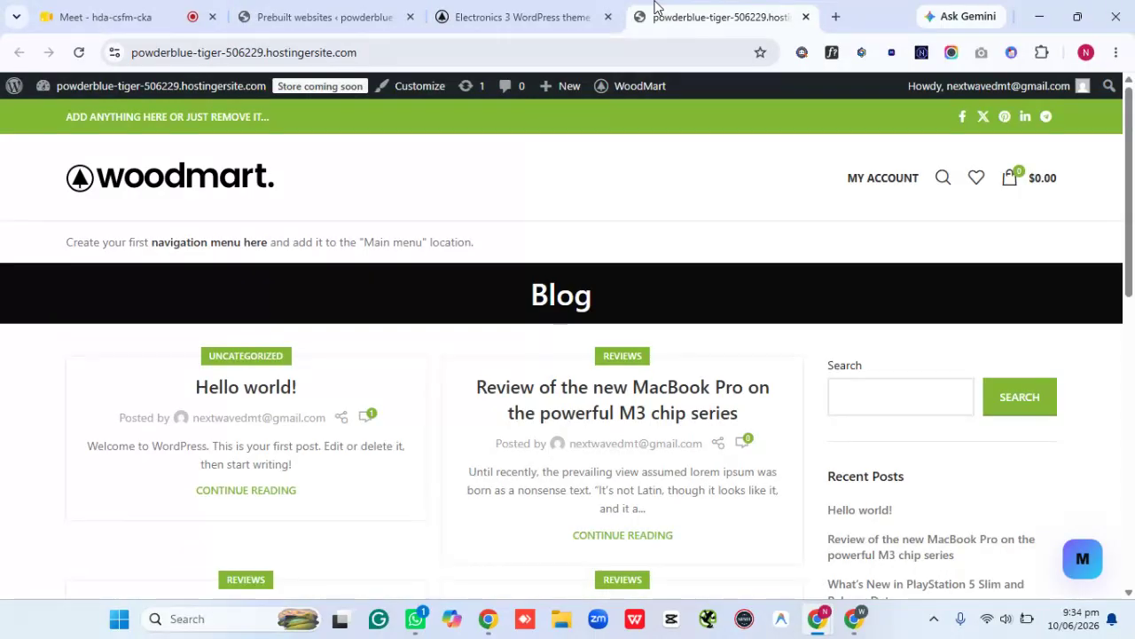
left_click(298, 17)
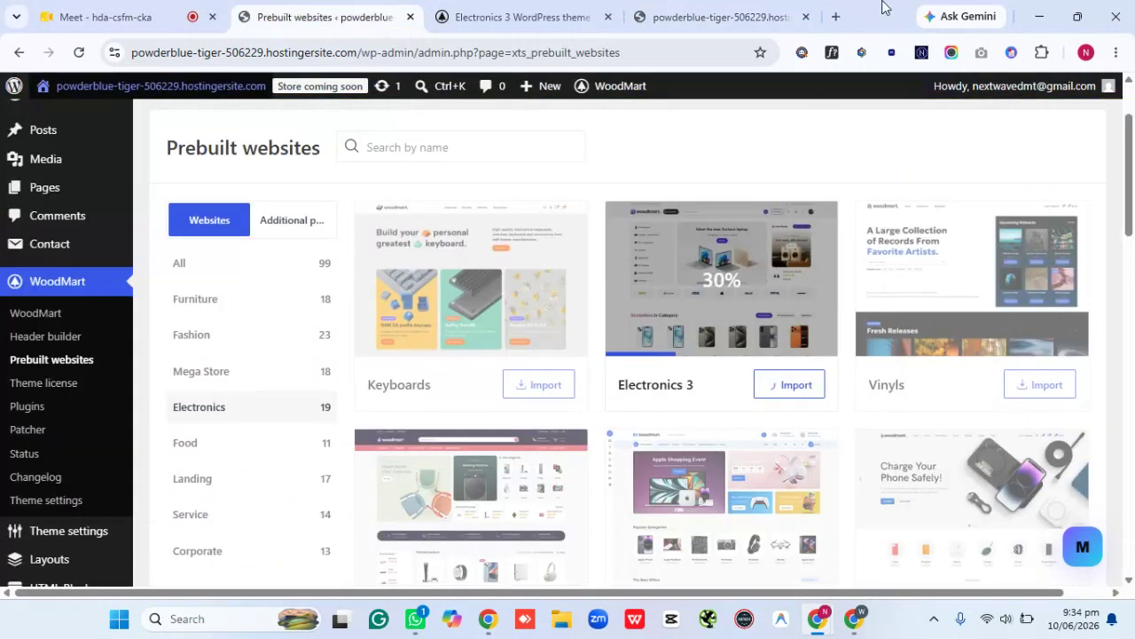
left_click(718, 17)
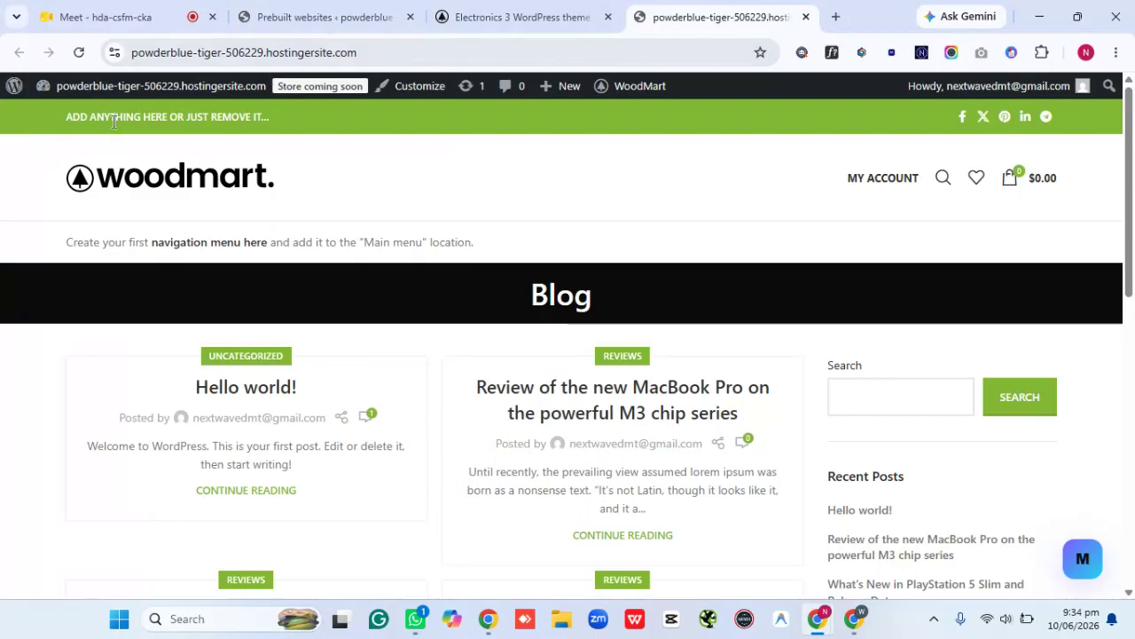
left_click(478, 7)
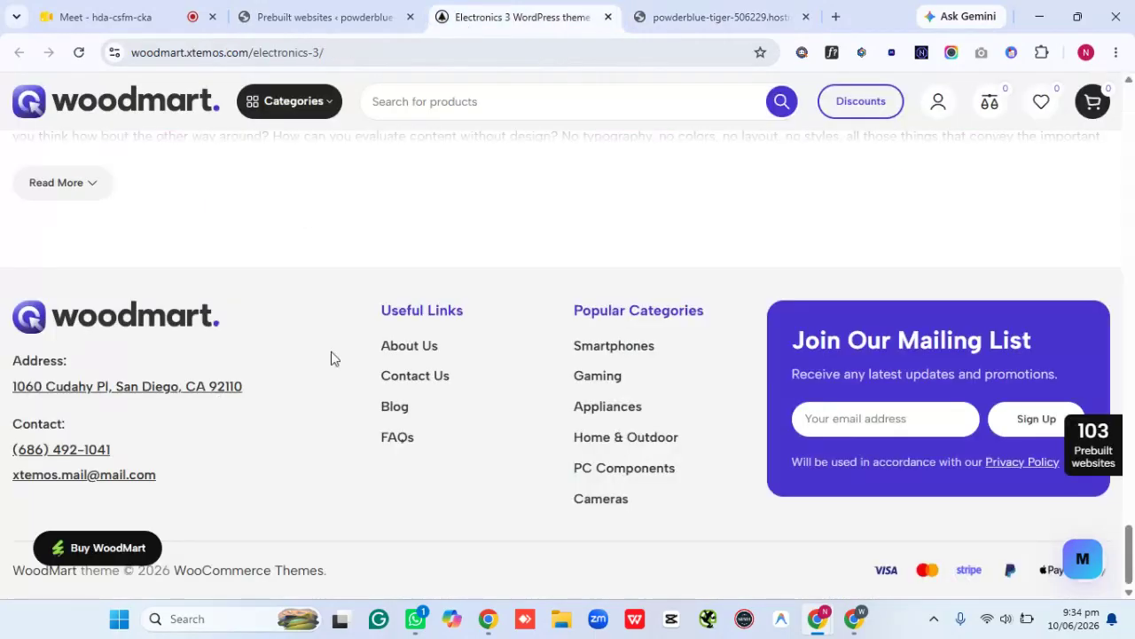
Close the Electronics 3 demo tab and check the Electronics 3 import progress and the site's front page
left_click(371, 7)
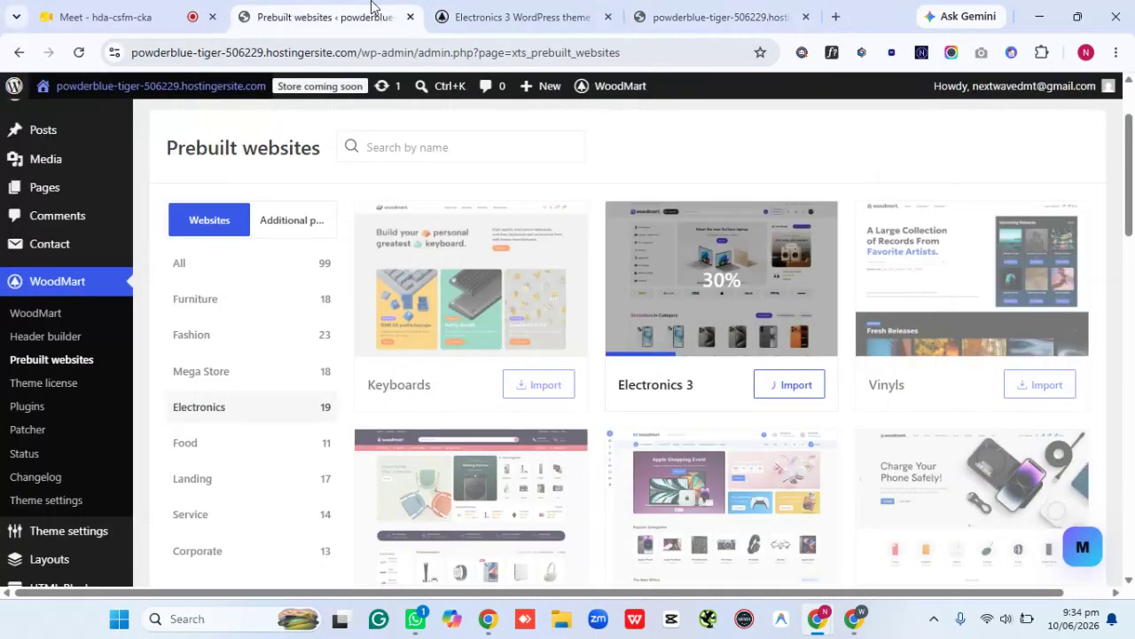
left_click(607, 18)
left_click(521, 10)
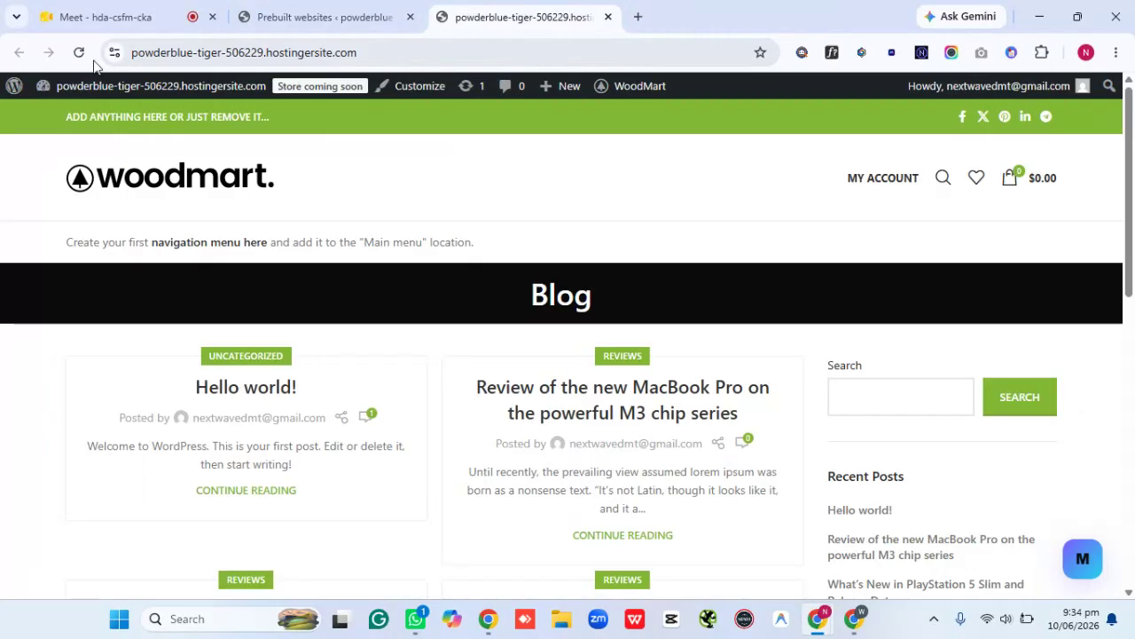
key("ctrl+shift+Tab")
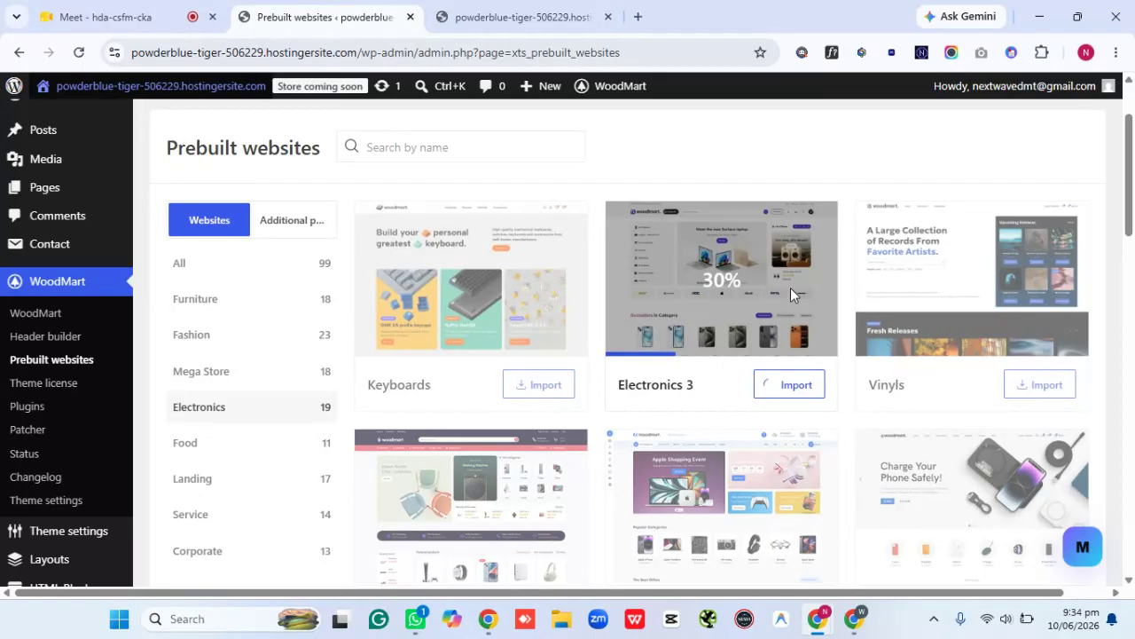
Open chatgpt.com in a new tab and dictate a message in Urdu describing an online electronics and gadgets store and its domain
left_click(638, 17)
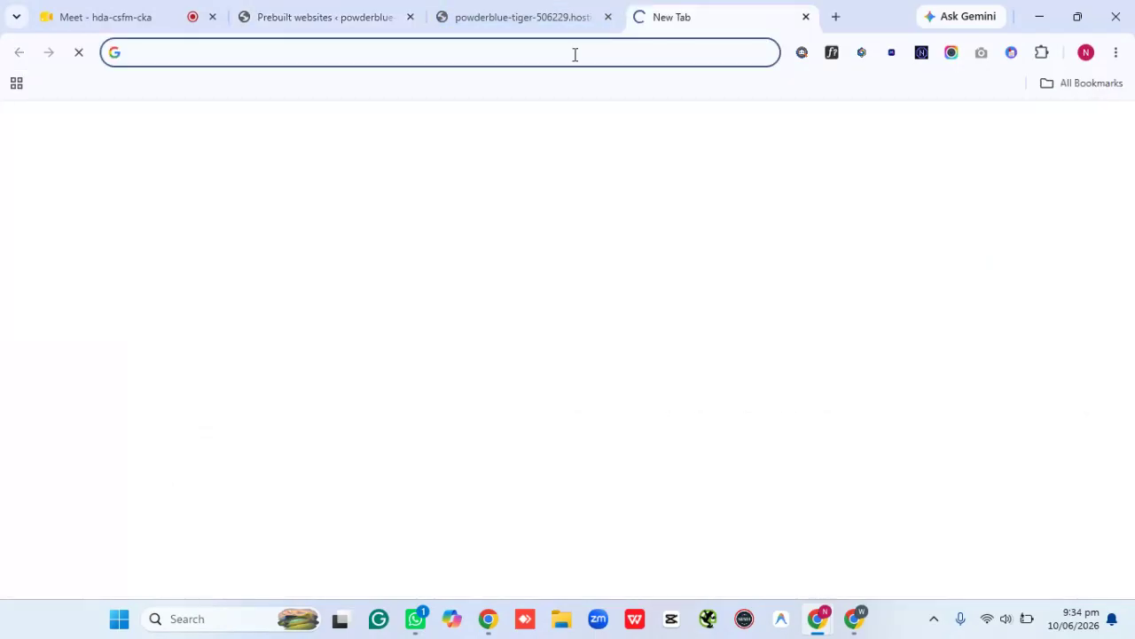
type("chatgpt.com")
key("Return")
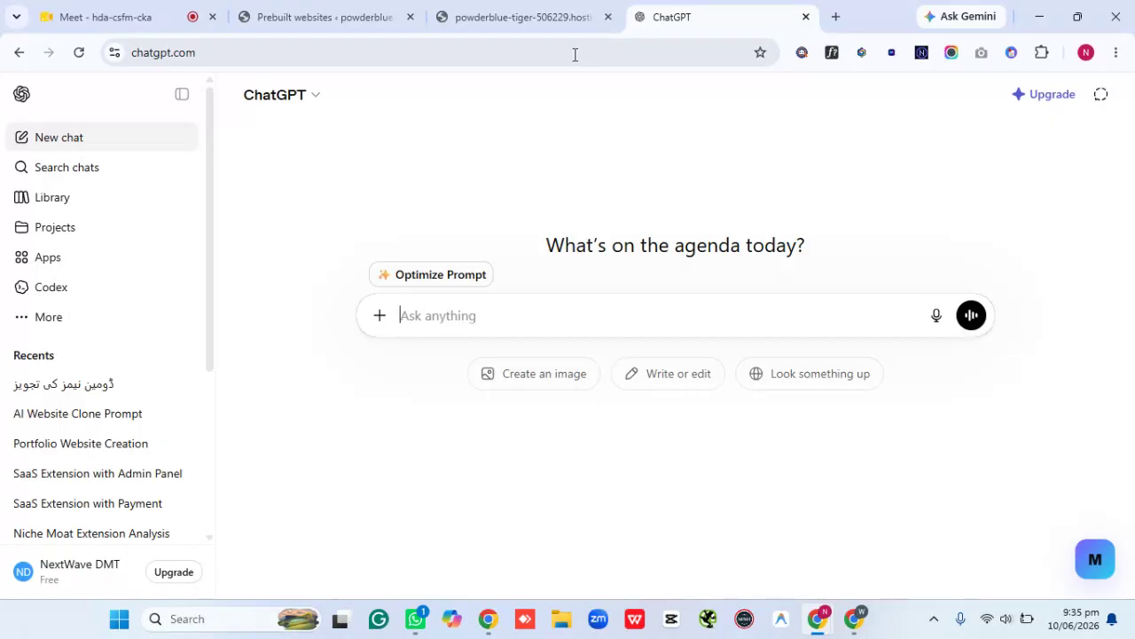
left_click(939, 321)
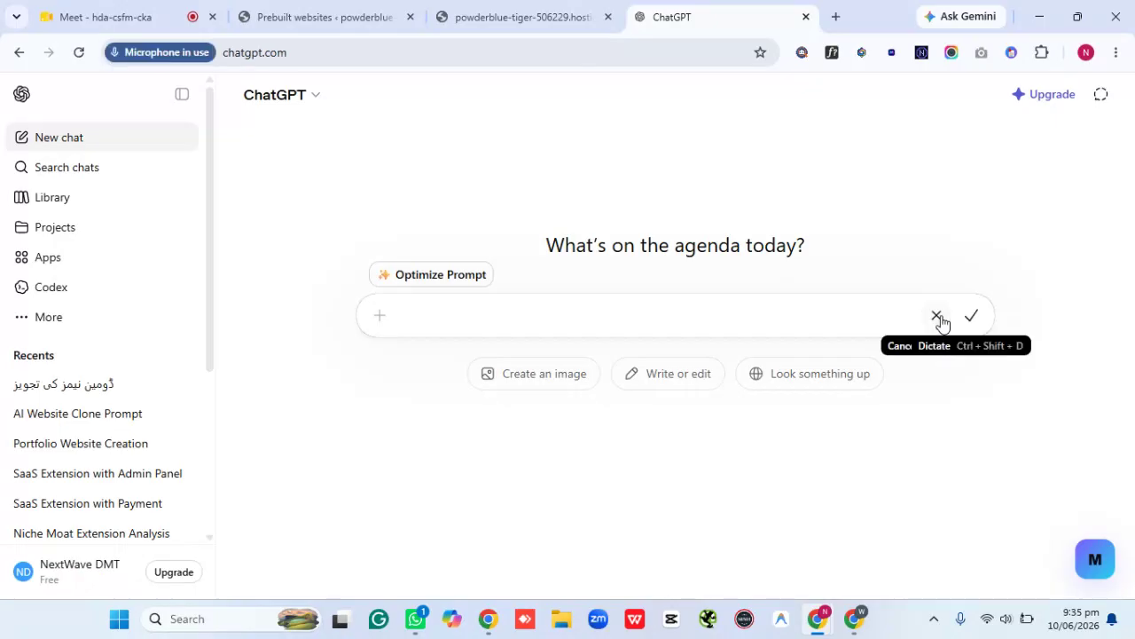
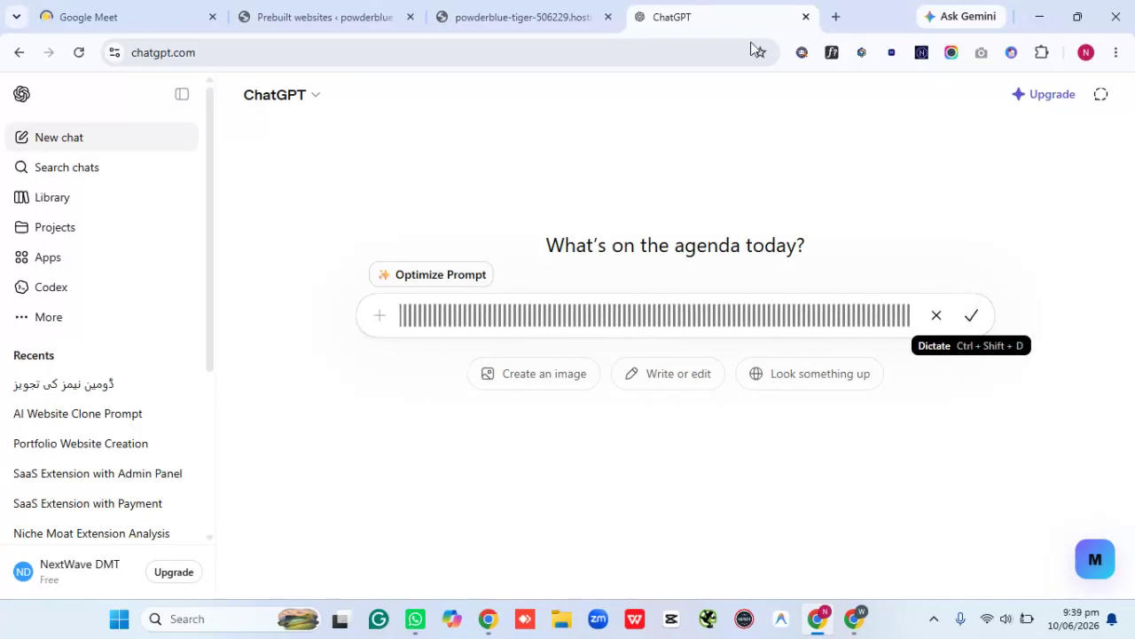
Check the Electronics 3 import, reload the site's front page and close the Google Meet tab
left_click(296, 11)
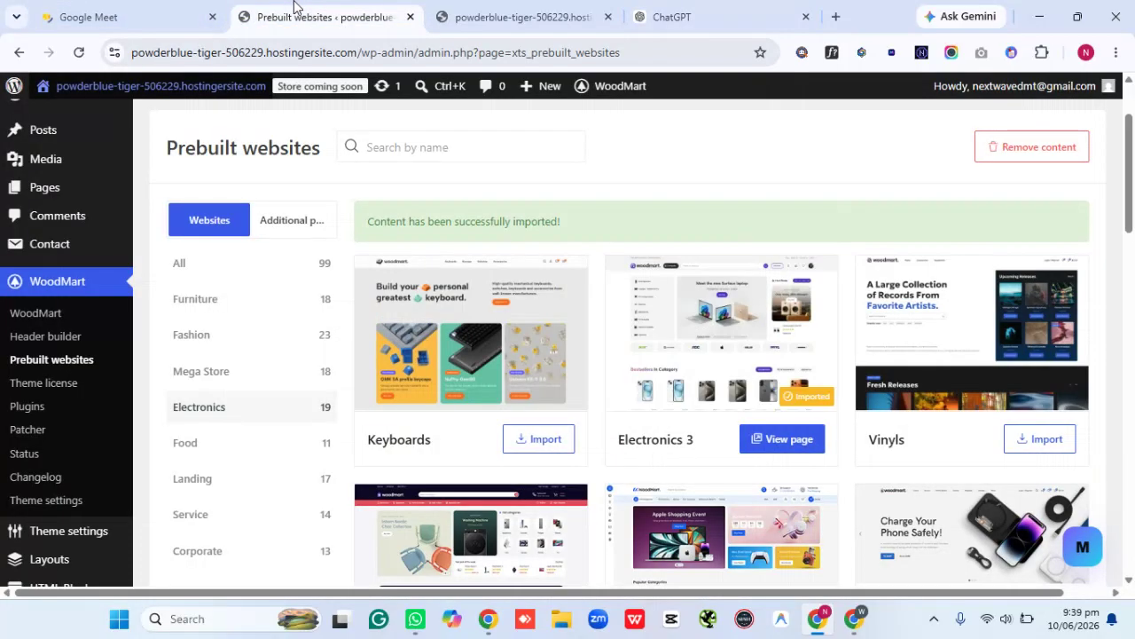
left_click(519, 16)
left_click(81, 56)
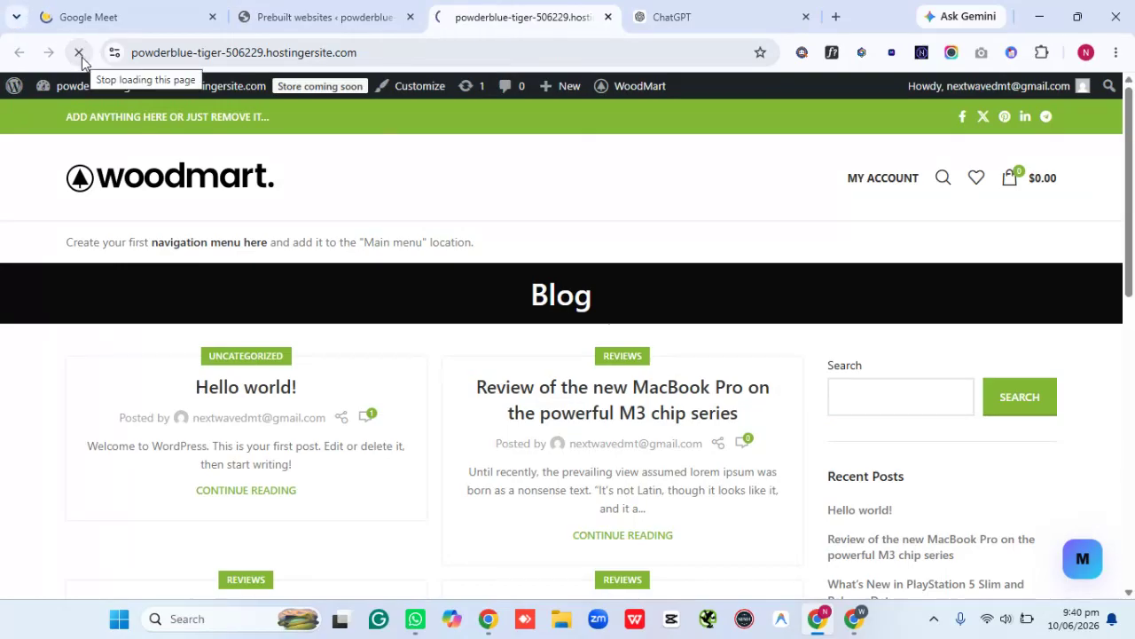
left_click(213, 17)
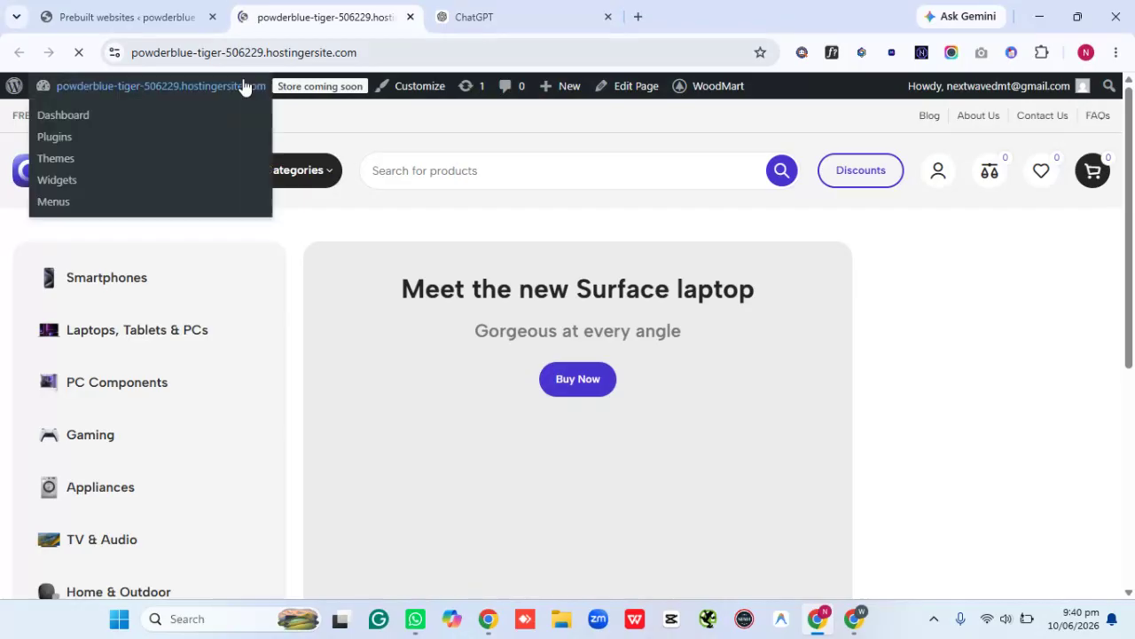
Send the dictated description of the electronics store to ChatGPT
left_click(471, 16)
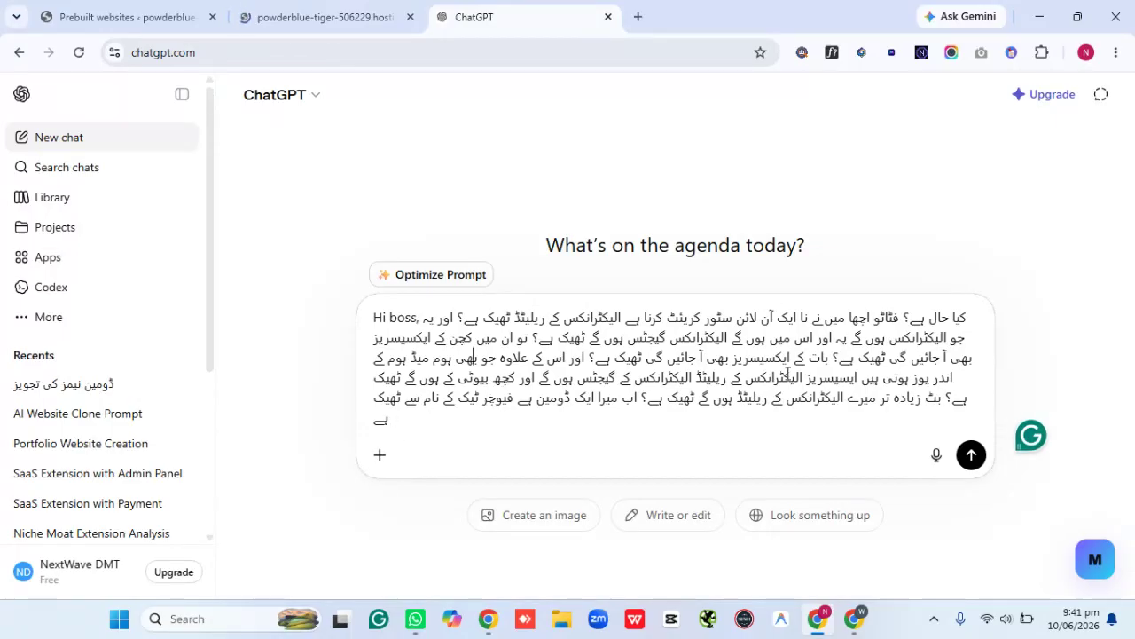
left_click(971, 457)
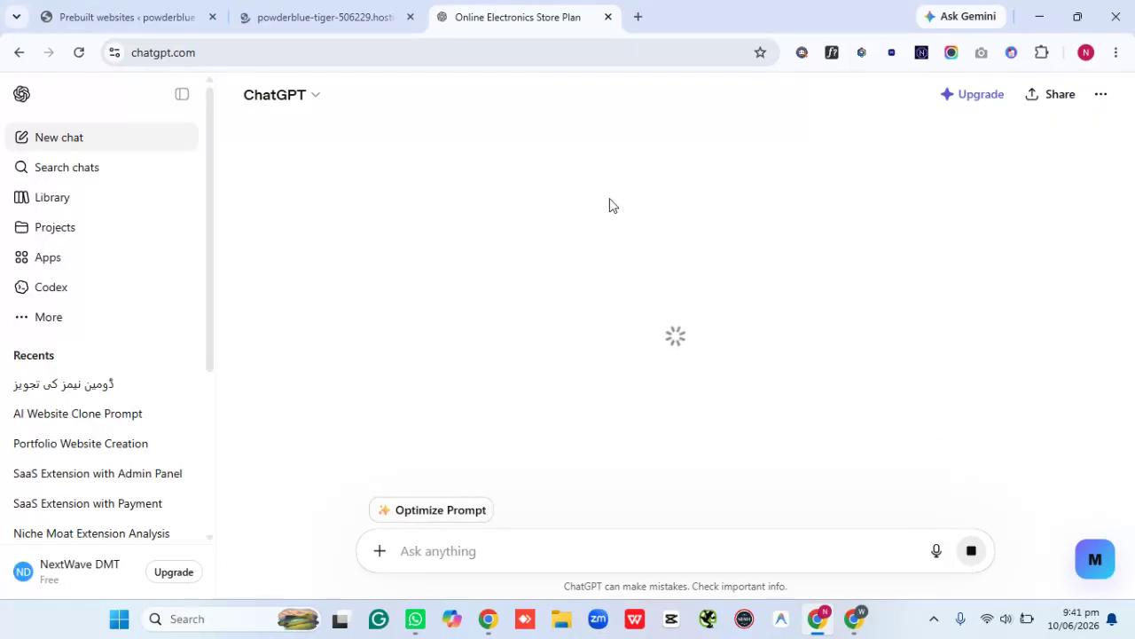
Examine the imported Electronics 3 front page while ChatGPT answers, and look through its reply to the end
left_click(274, 8)
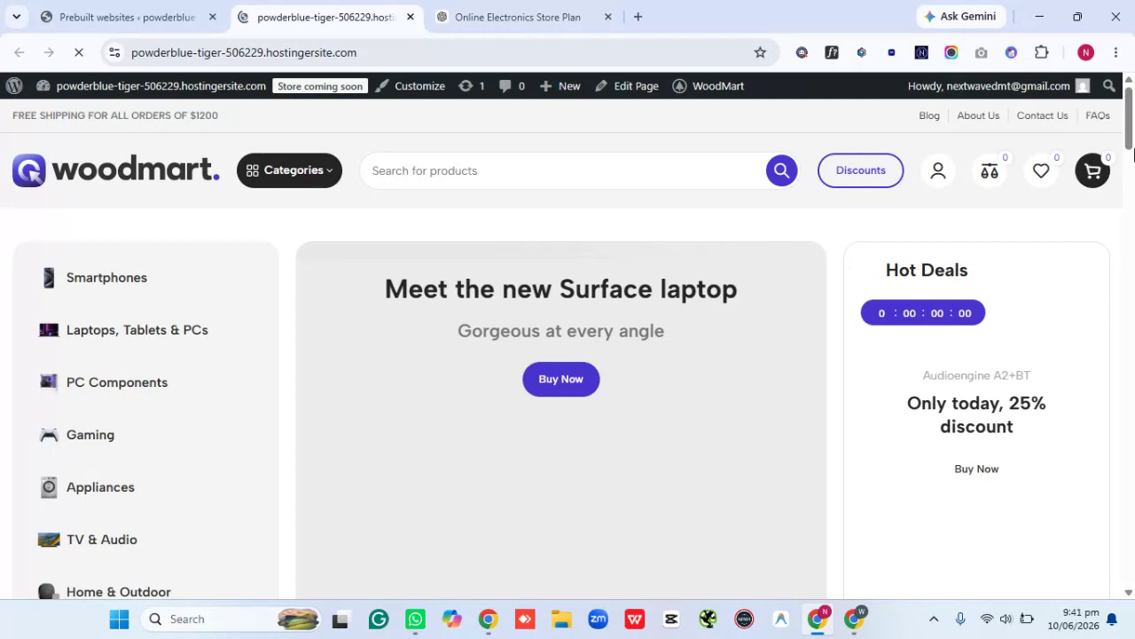
scroll(1134, 154, "down", 4)
scroll(1134, 154, "up", 4)
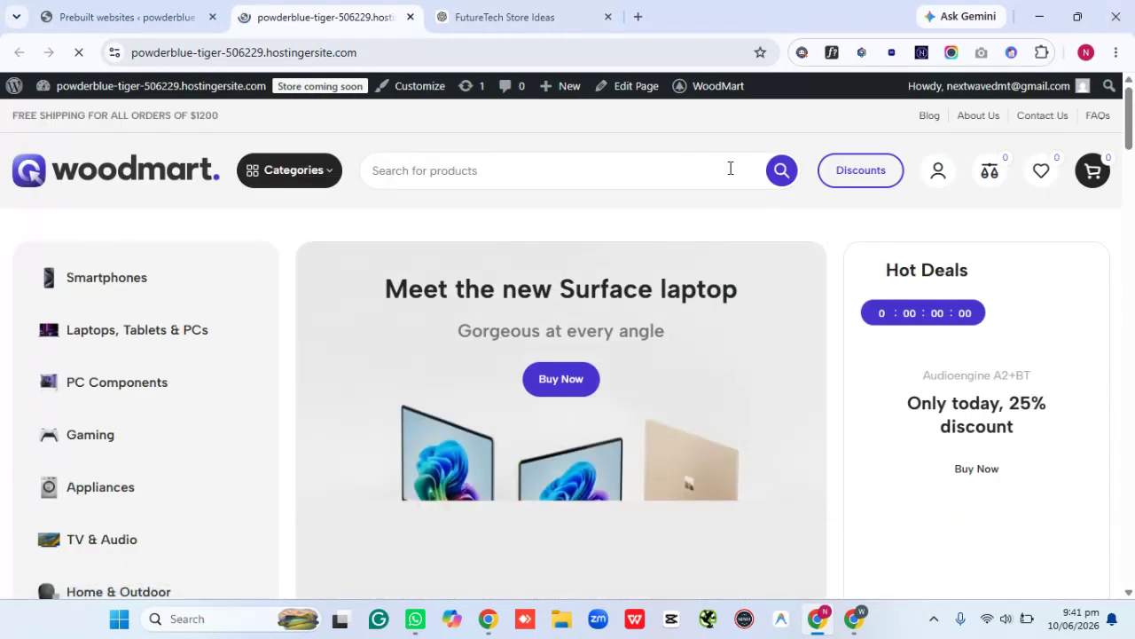
left_click(475, 9)
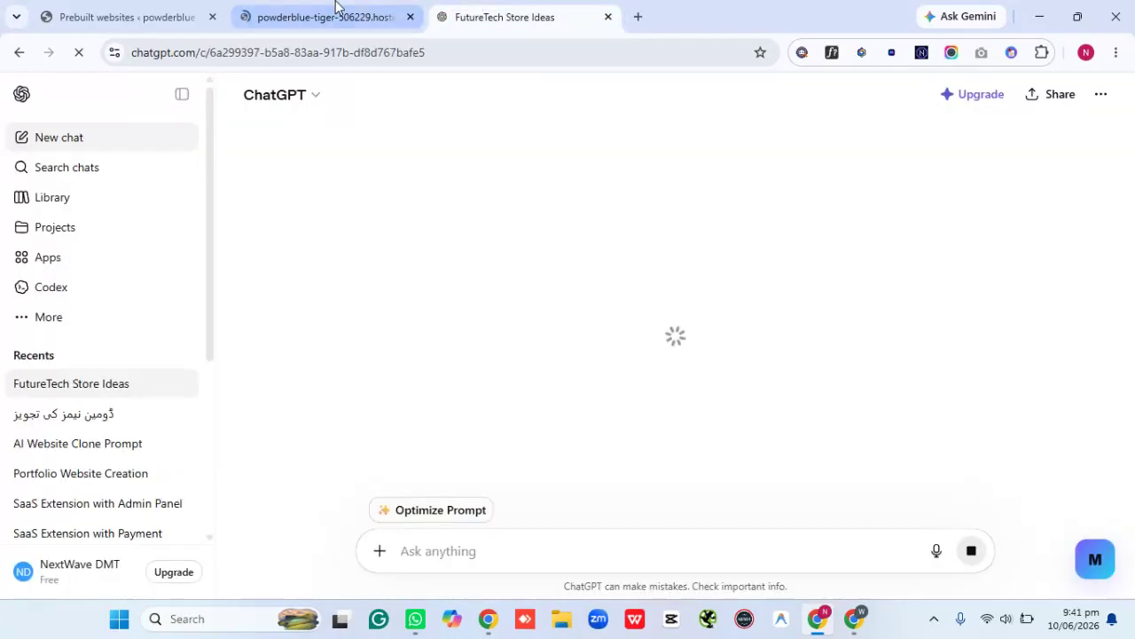
left_click(335, 11)
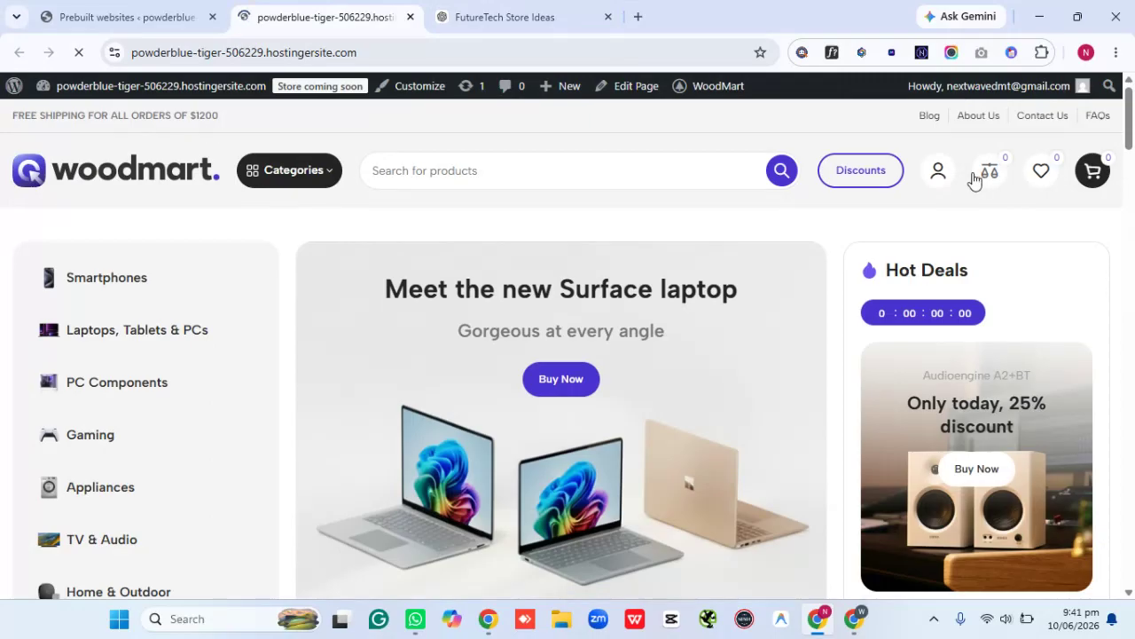
left_click(1131, 154)
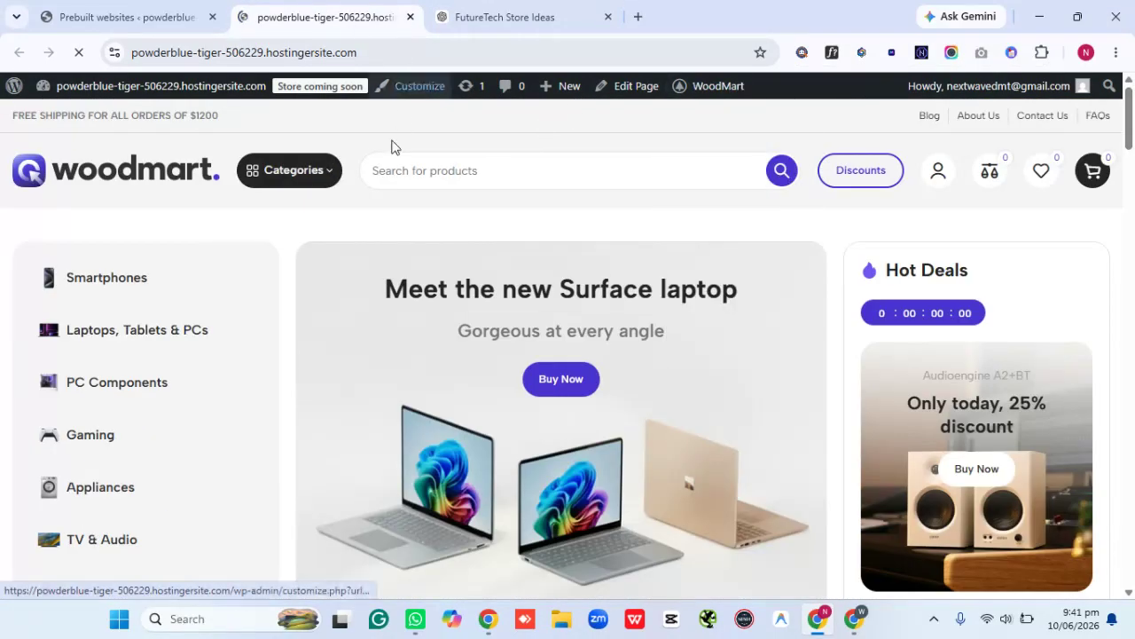
left_click(528, 11)
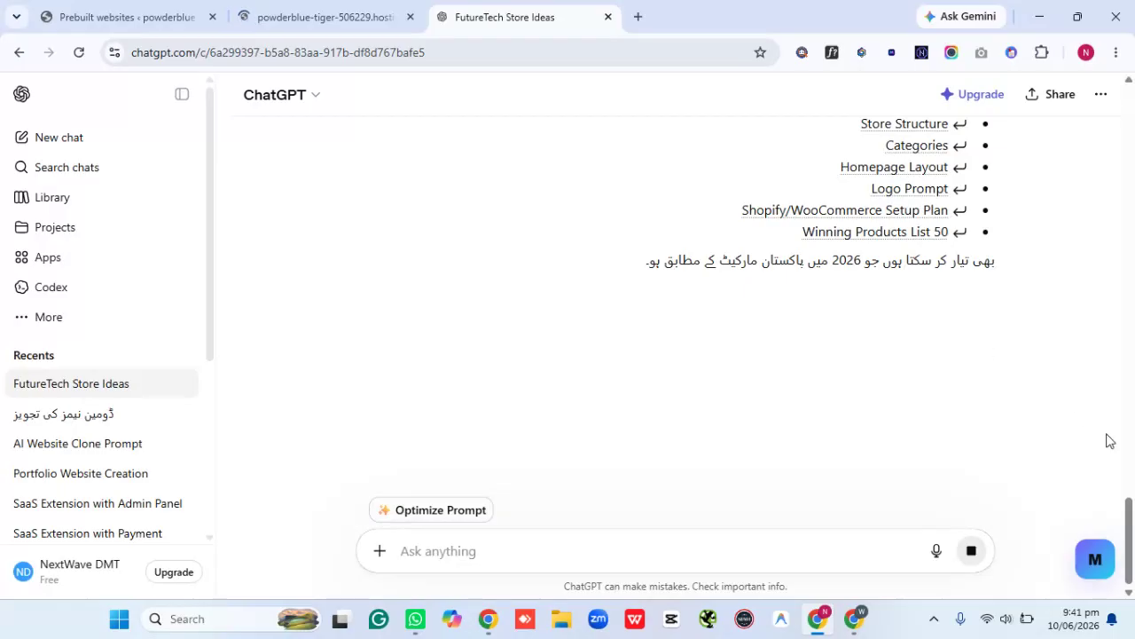
left_click_drag(1132, 506, 1132, 572)
left_click(595, 550)
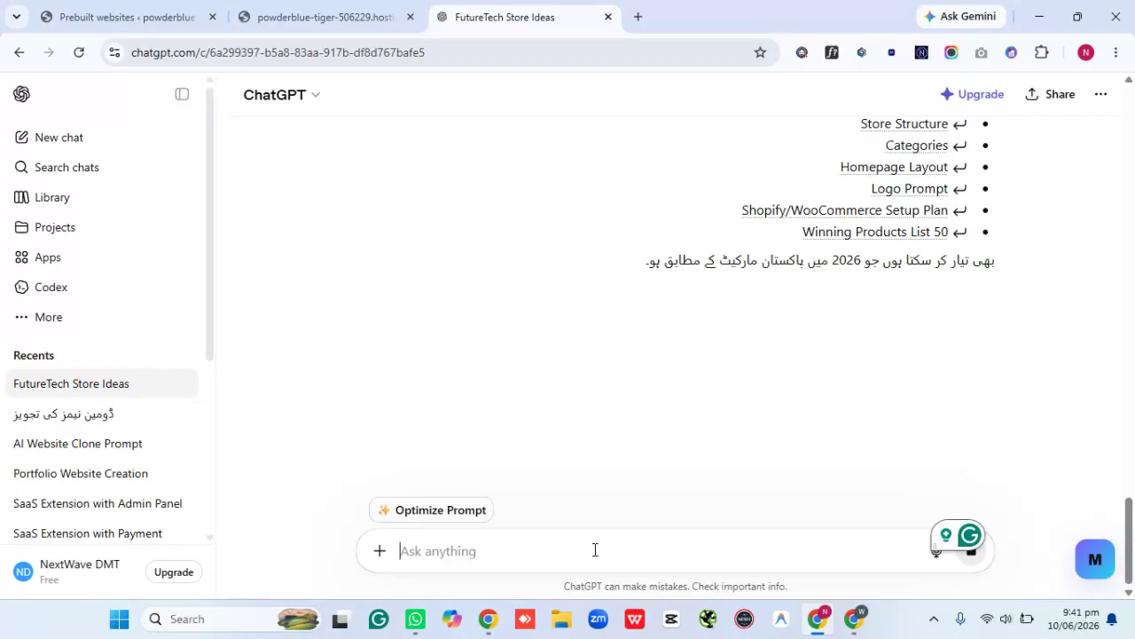
Edit the sent ChatGPT message, adding the brand name Futurevolt on a separate line below the description
left_click_drag(1127, 553, 1132, 133)
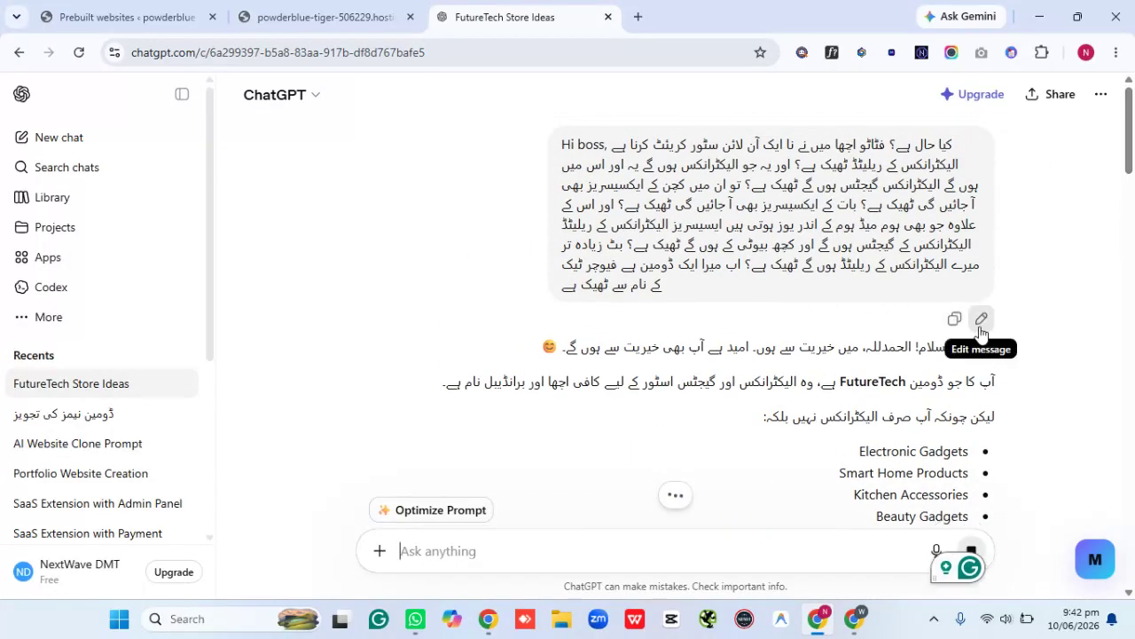
left_click(608, 282)
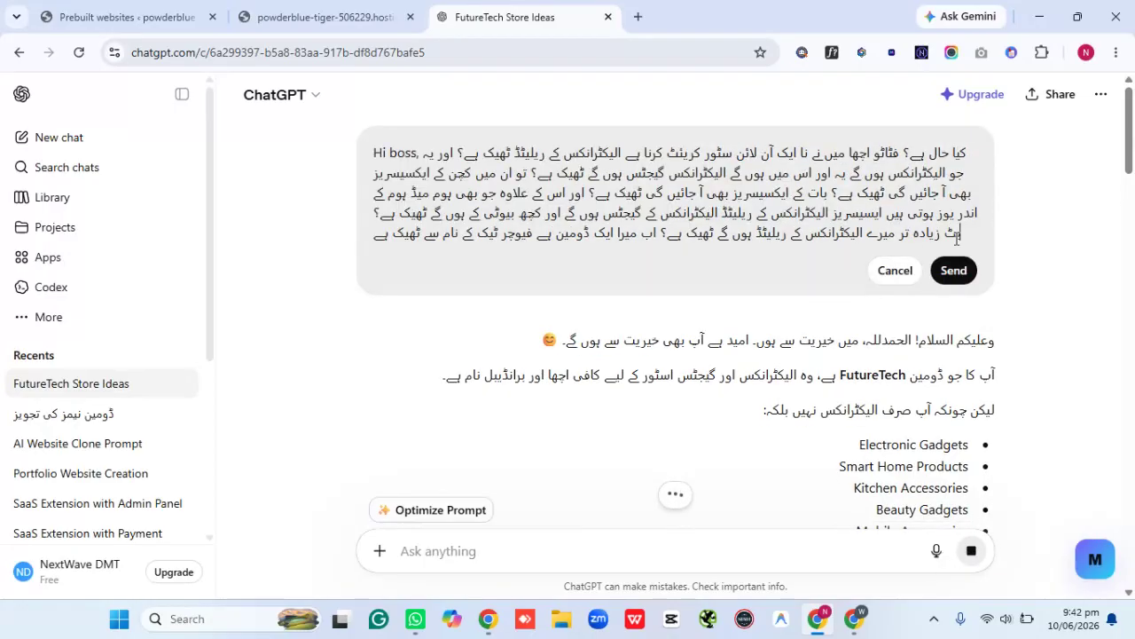
key("Return")
key("Return")
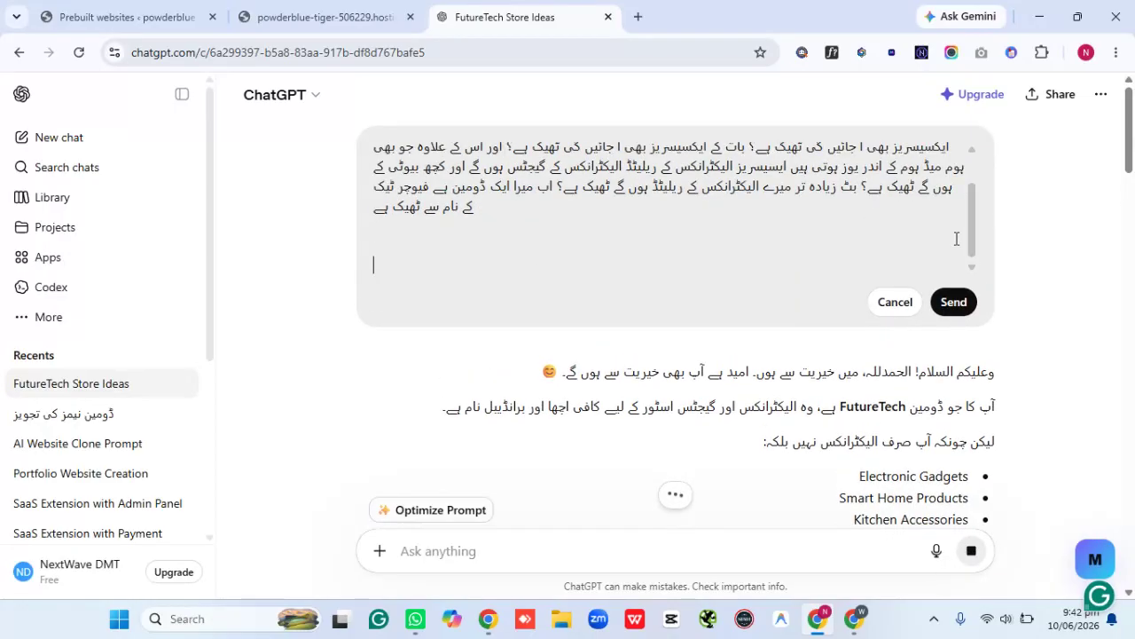
type("Future")
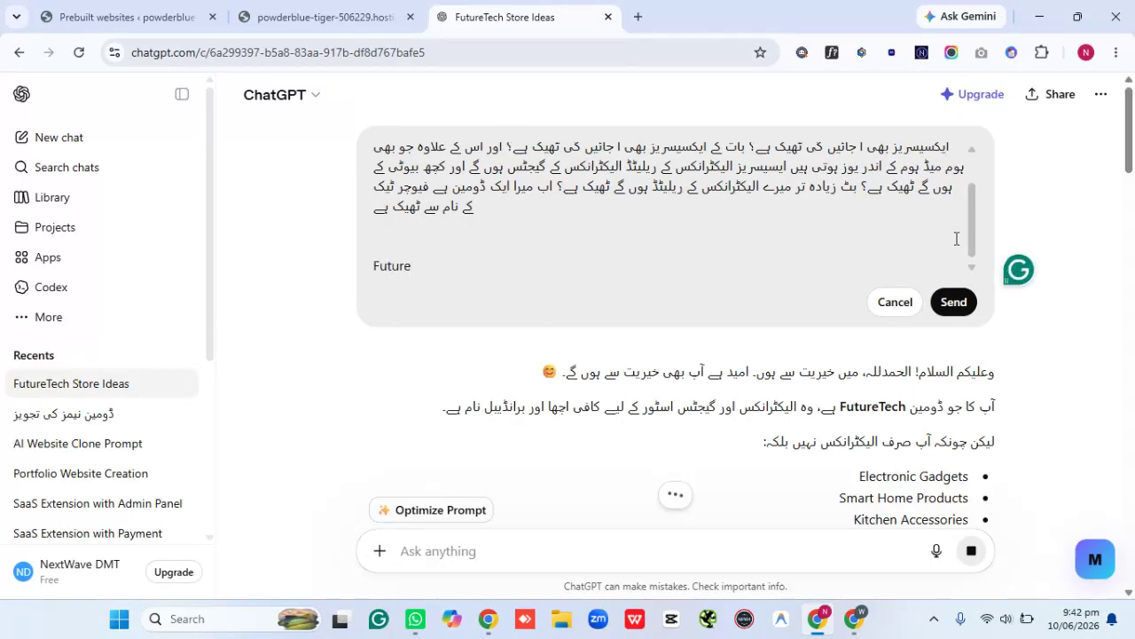
type("volt")
key("shift+Return")
key("shift+Return")
key("shift+Return")
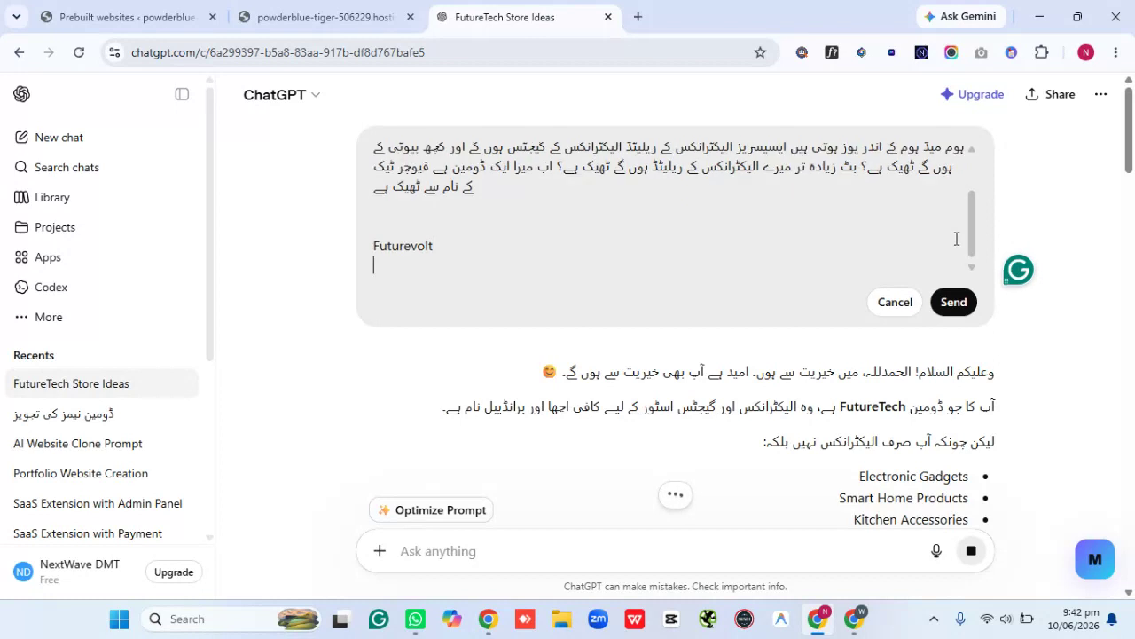
Add the request "write a prompt fore creating logo in landscape" to the edited message and send it
type("write")
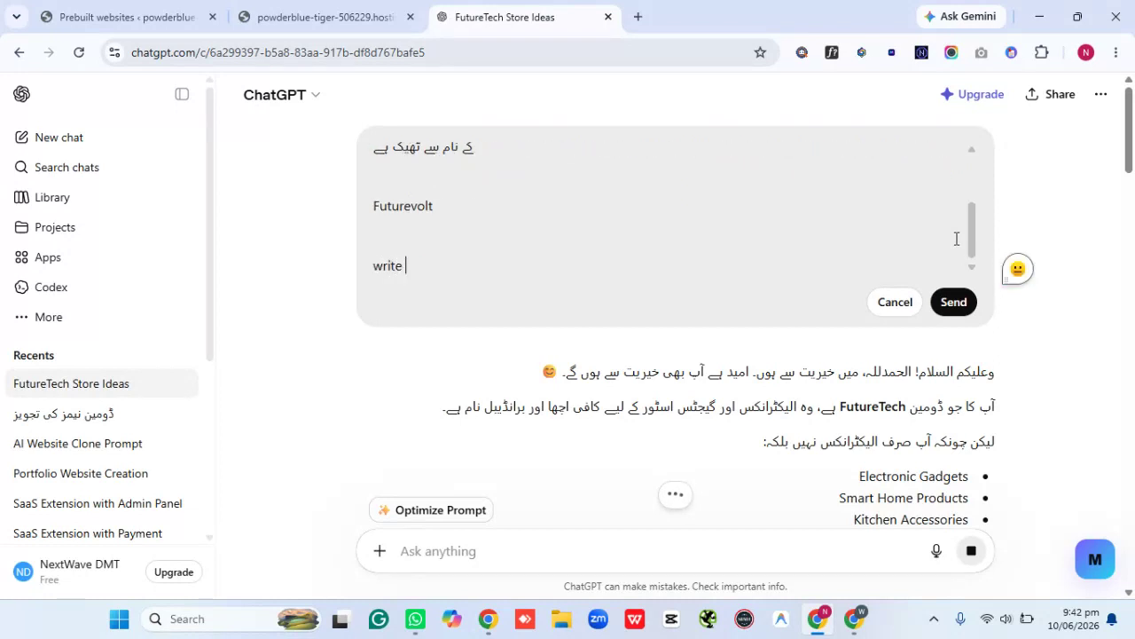
type(" a promp")
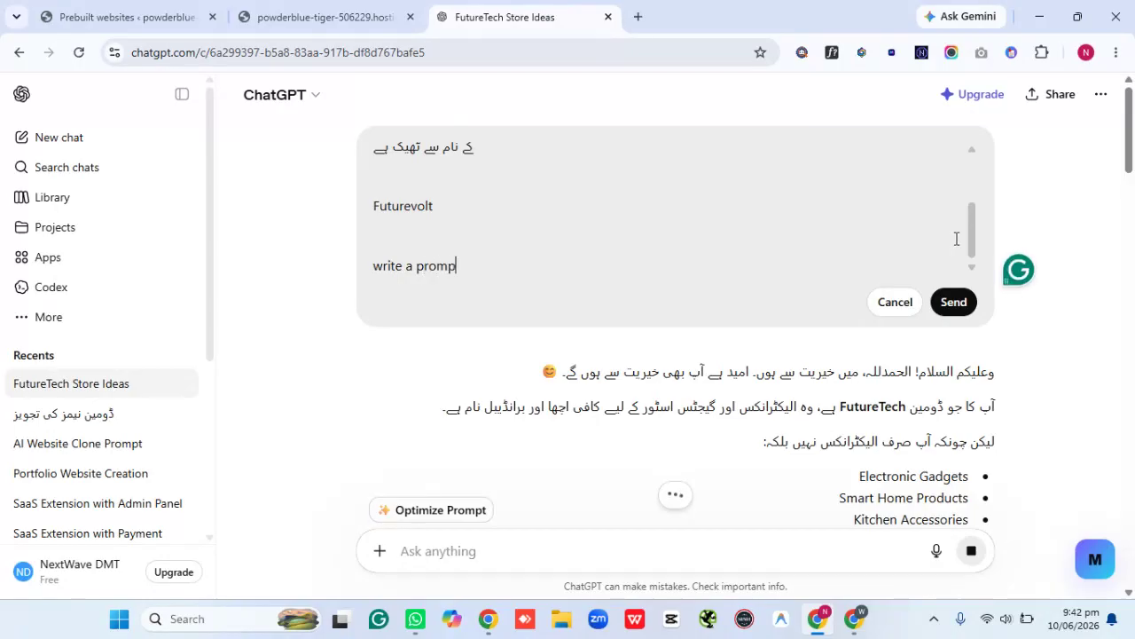
type("t fore cra")
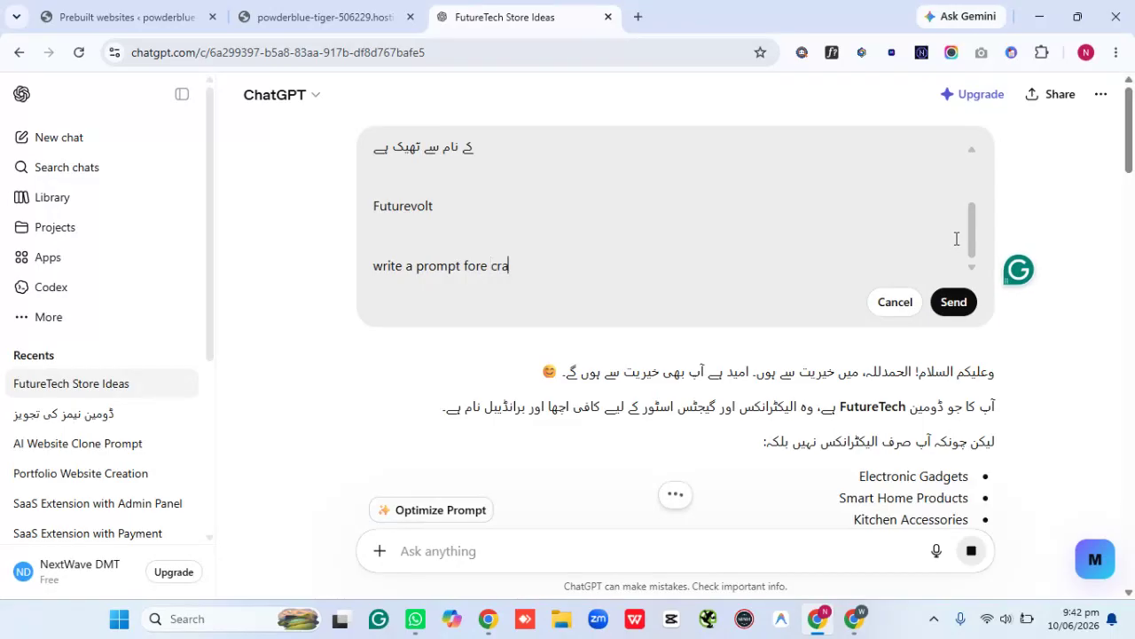
key("BackSpace")
type("eating logo in ")
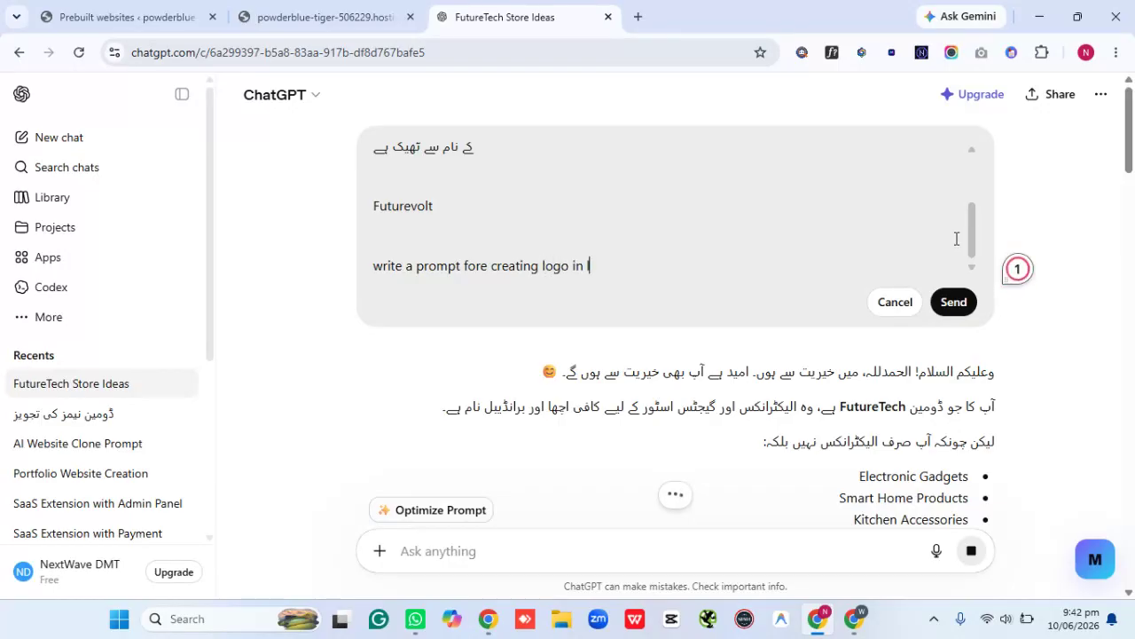
type("lan")
type("sca")
key("BackSpace")
type("dscape")
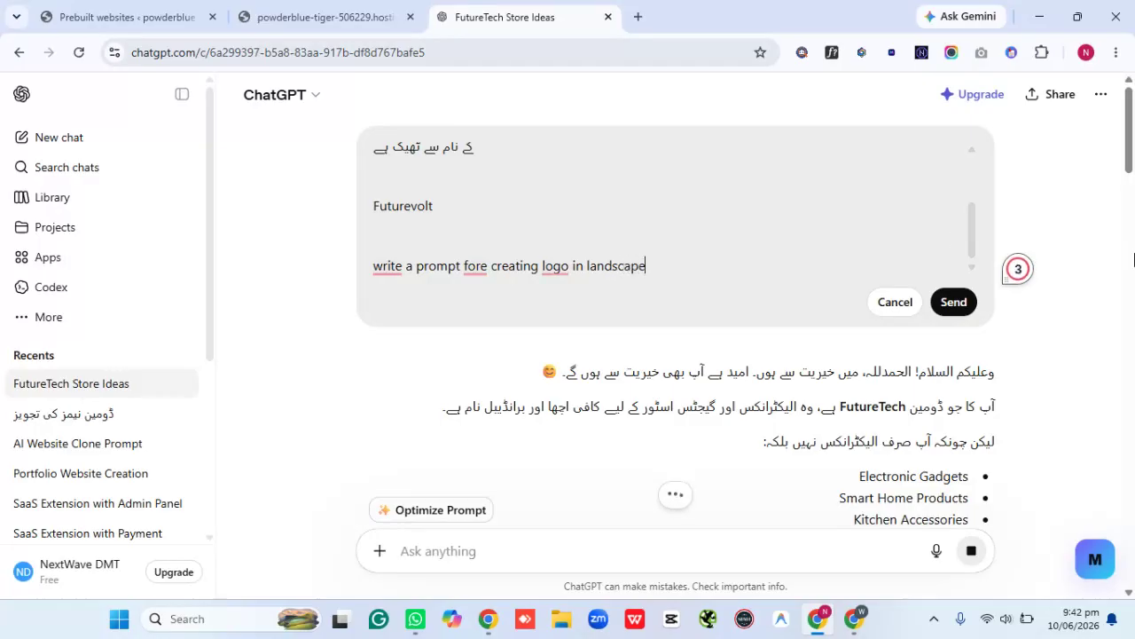
left_click(953, 302)
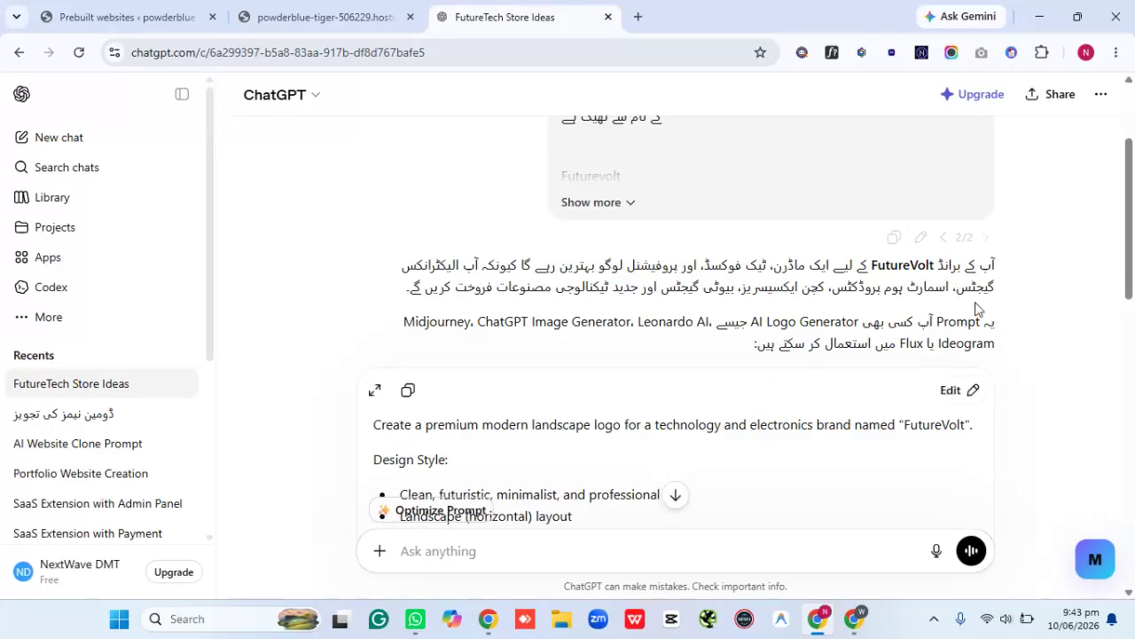
Copy the generated FutureVolt landscape logo prompt and send it to ChatGPT as a new message to create the image
left_click_drag(1132, 213, 1132, 526)
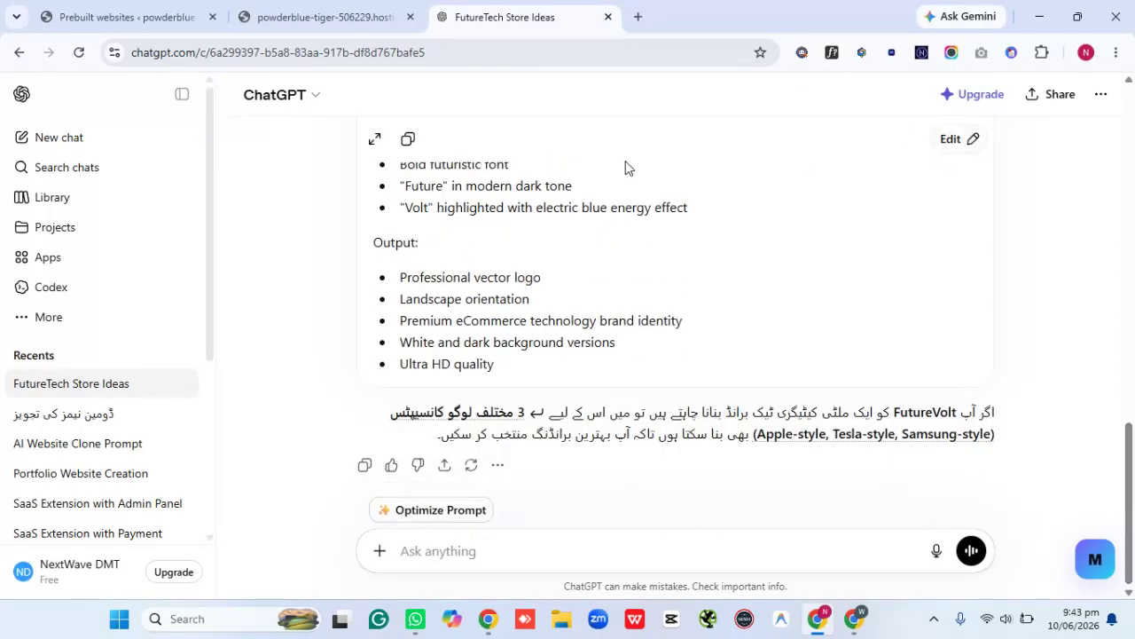
left_click(408, 139)
left_click(481, 556)
key("ctrl+v")
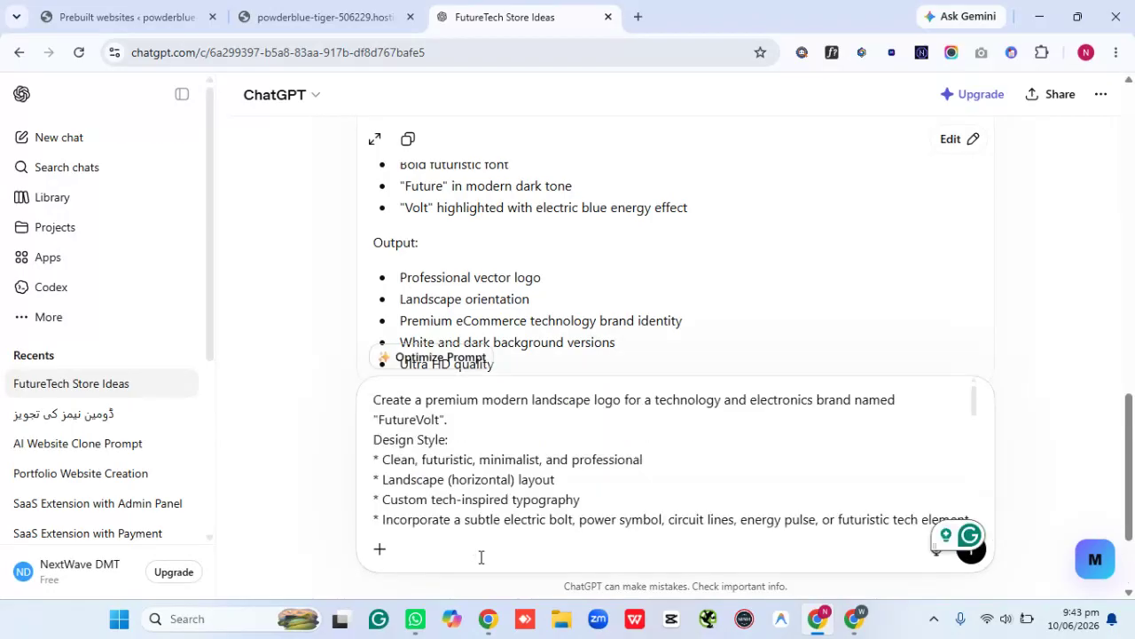
key("Return")
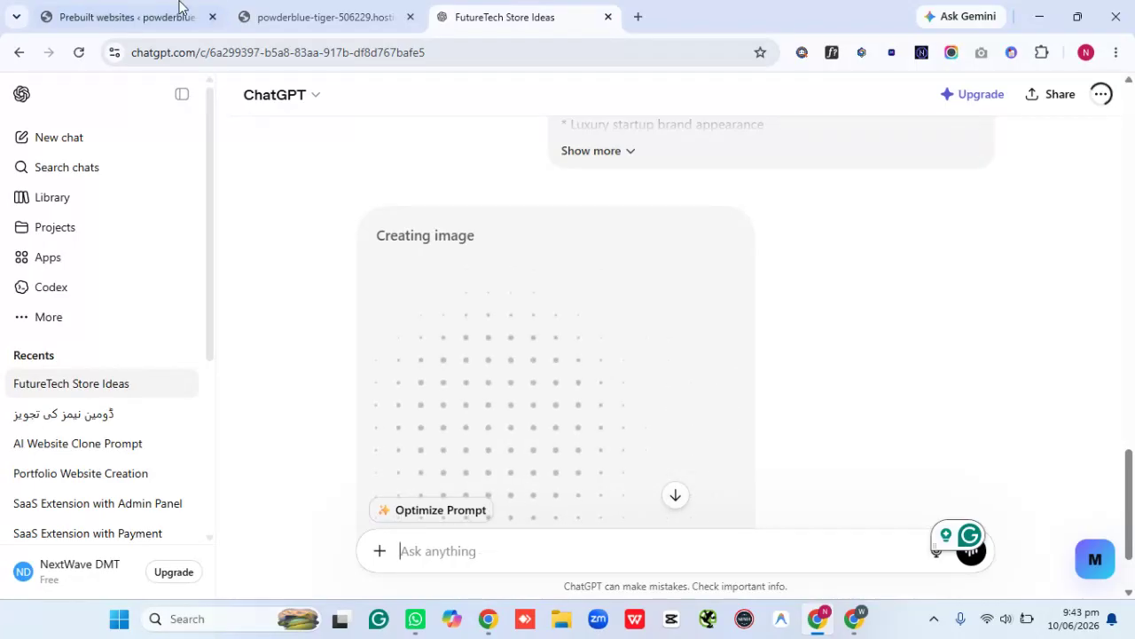
Return to the WordPress admin and open the WoodMart header builder
left_click(115, 7)
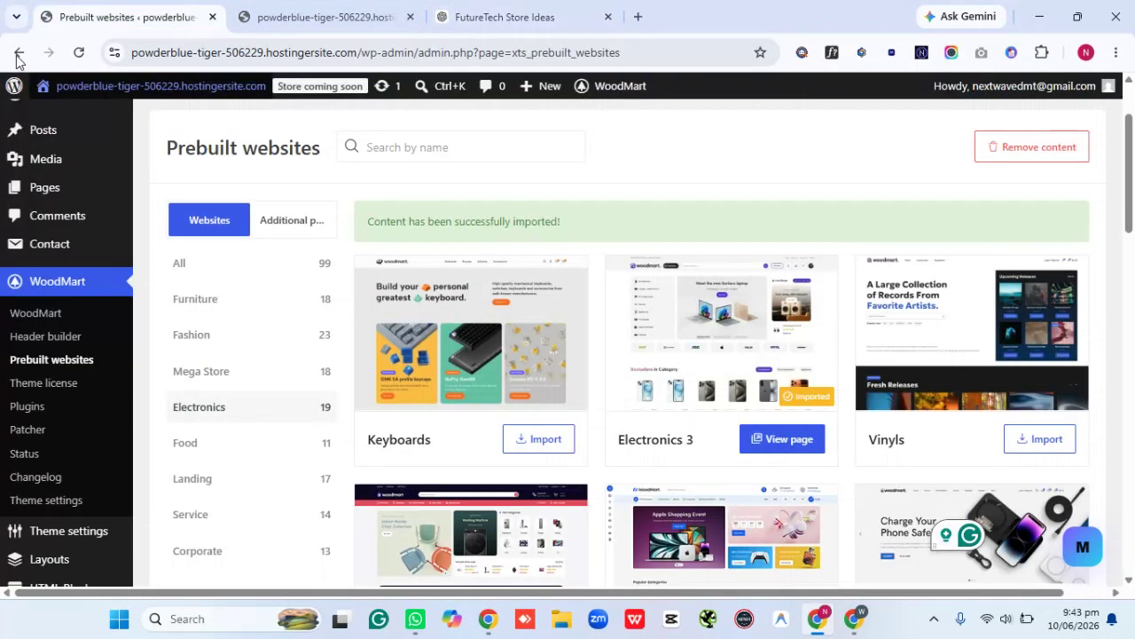
left_click(49, 340)
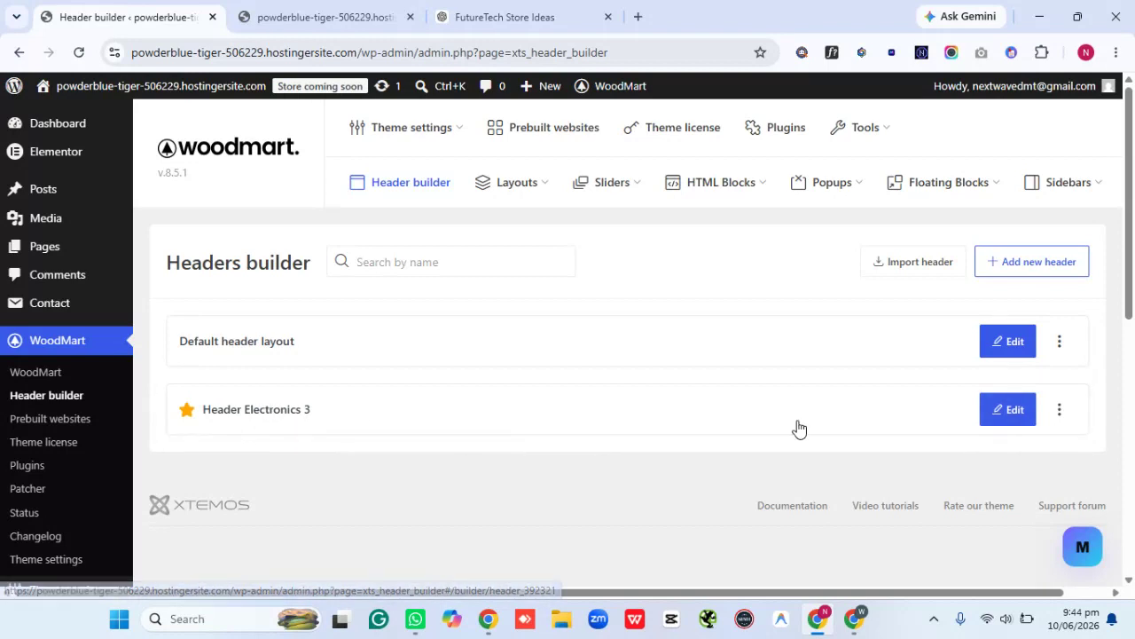
Open the Header Electronics 3 layout, delete the top bar's Menu element and move its Text/HTML element to the middle column
left_click(1008, 415)
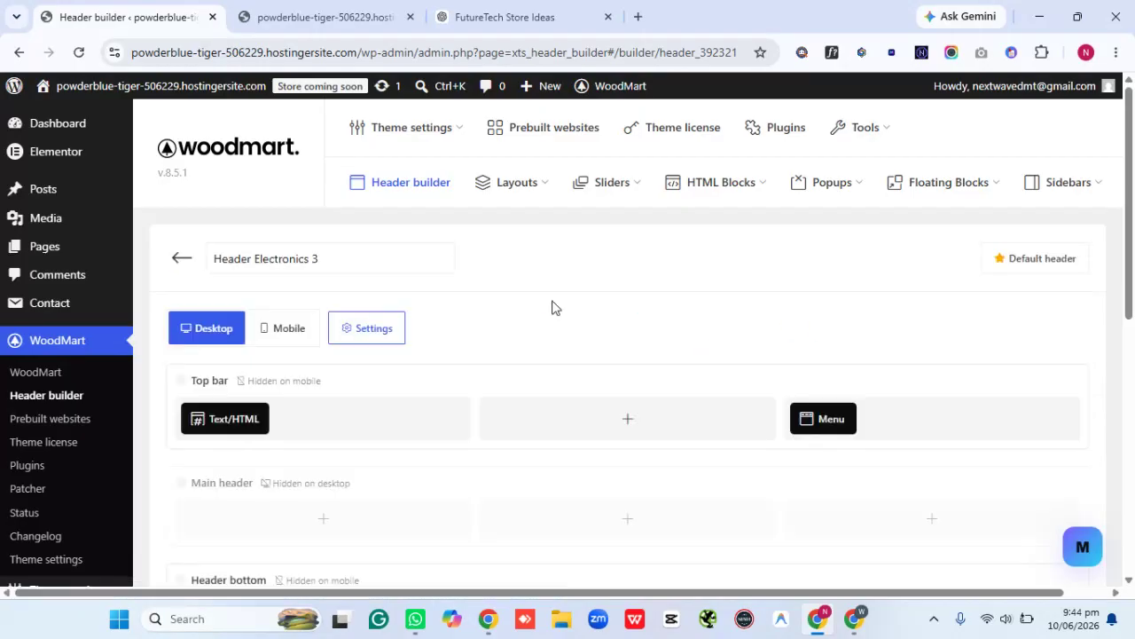
left_click(315, 11)
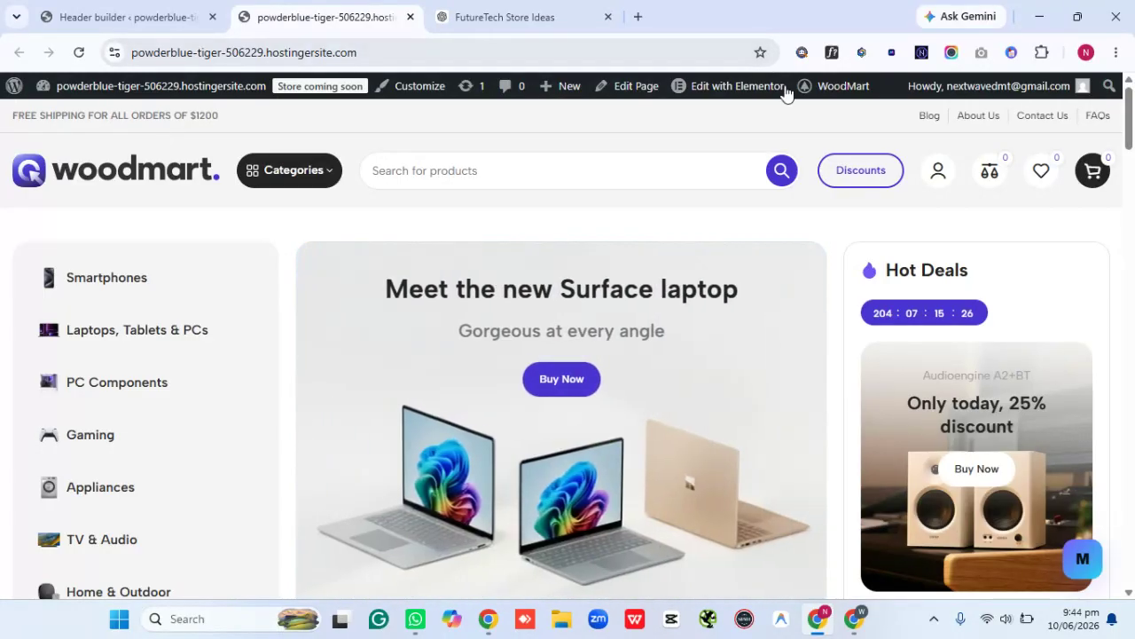
left_click(167, 7)
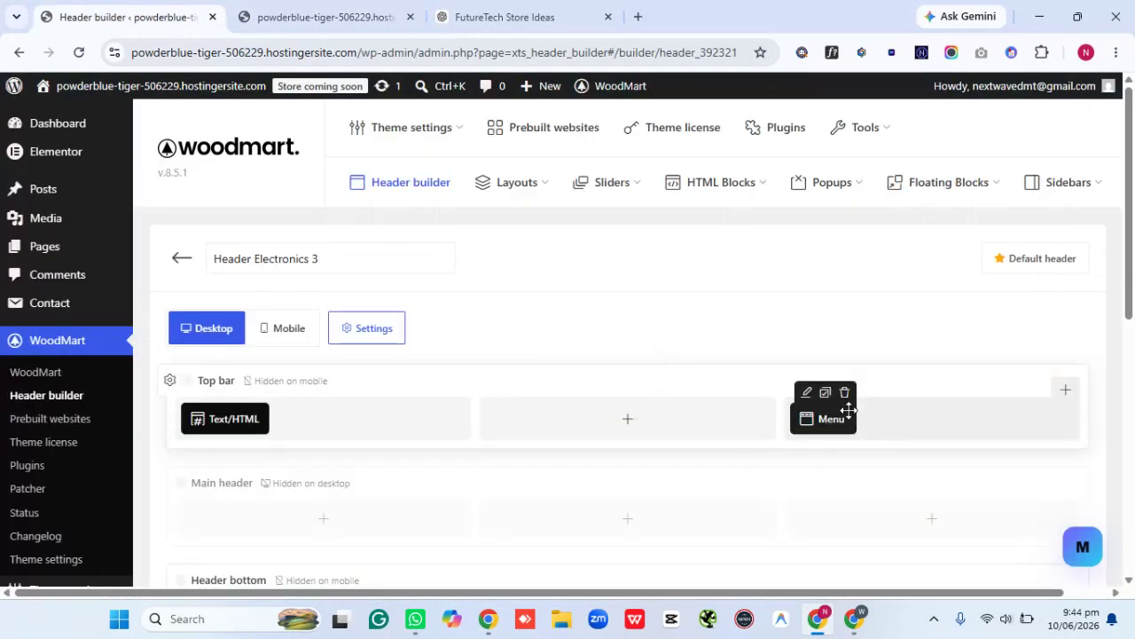
left_click(844, 392)
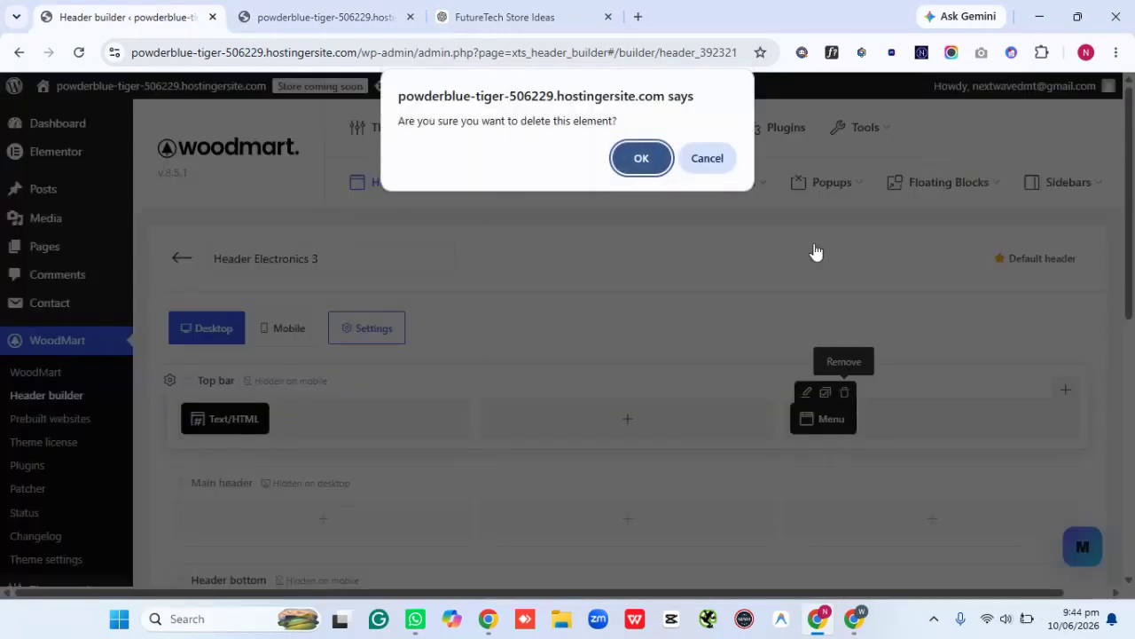
left_click(639, 161)
left_click_drag(211, 422, 628, 426)
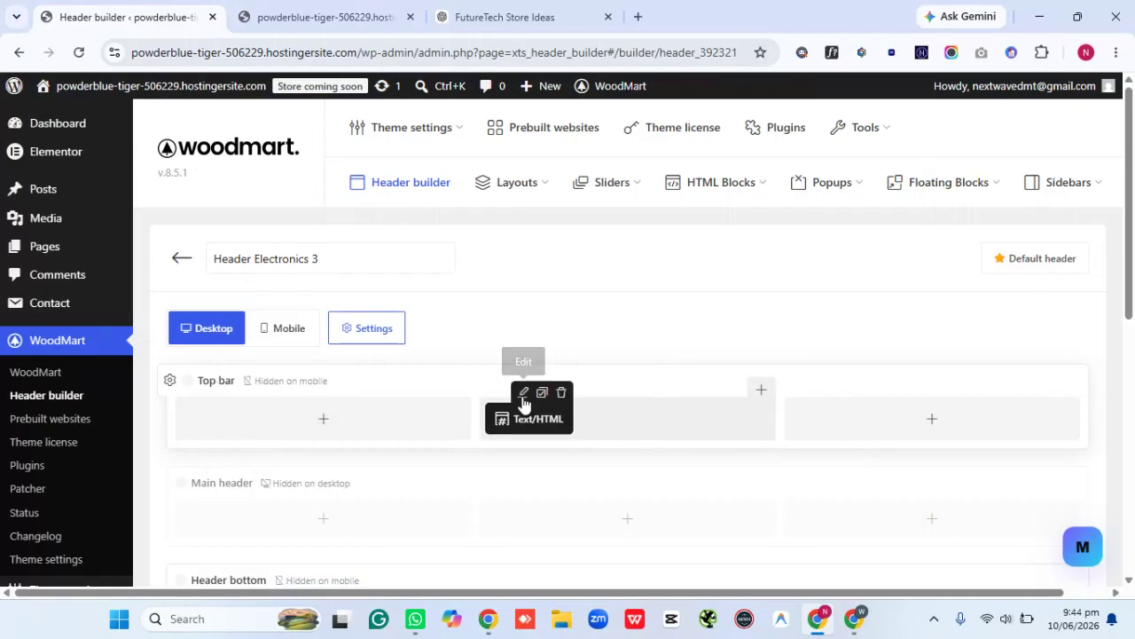
Open the top bar's Text/HTML element for editing and centre its free-shipping text
left_click(524, 394)
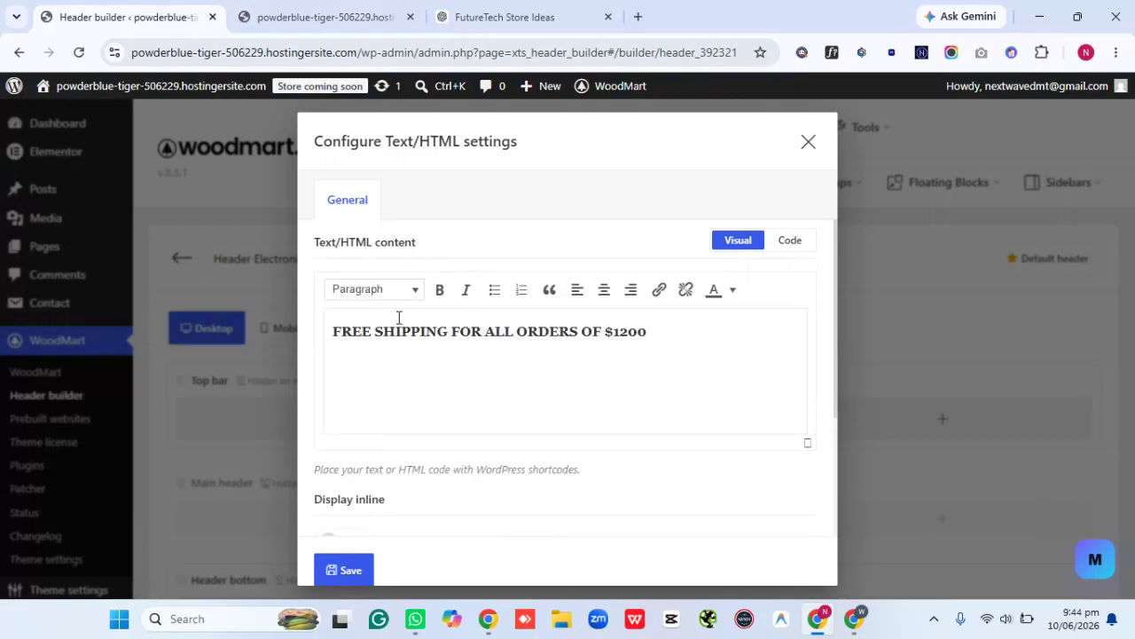
left_click_drag(333, 332, 677, 347)
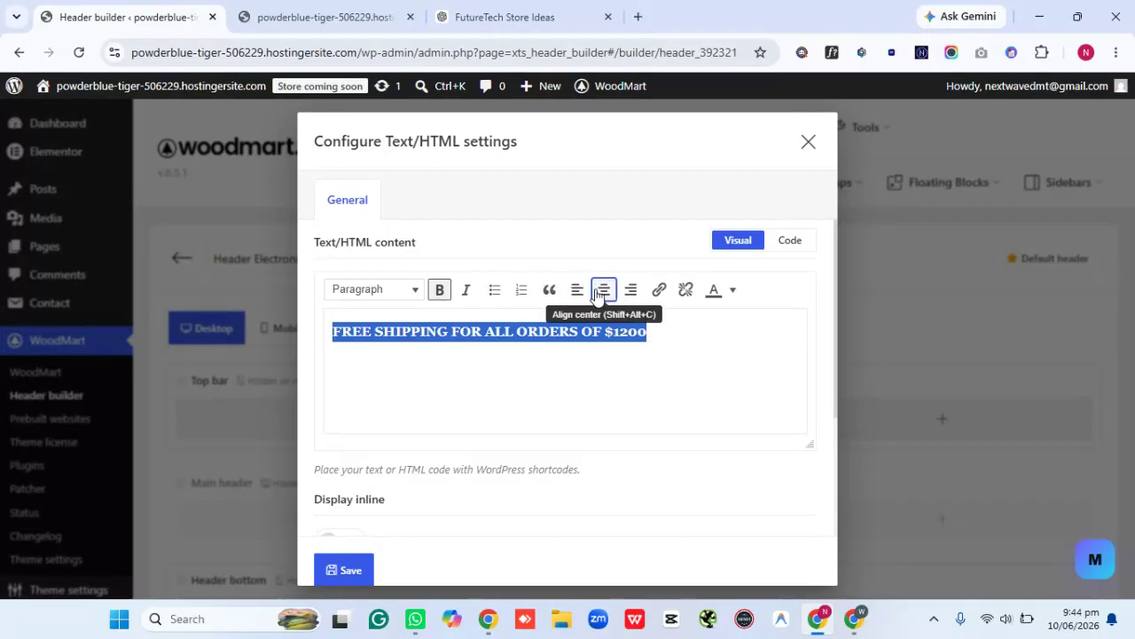
left_click(605, 291)
left_click(629, 337)
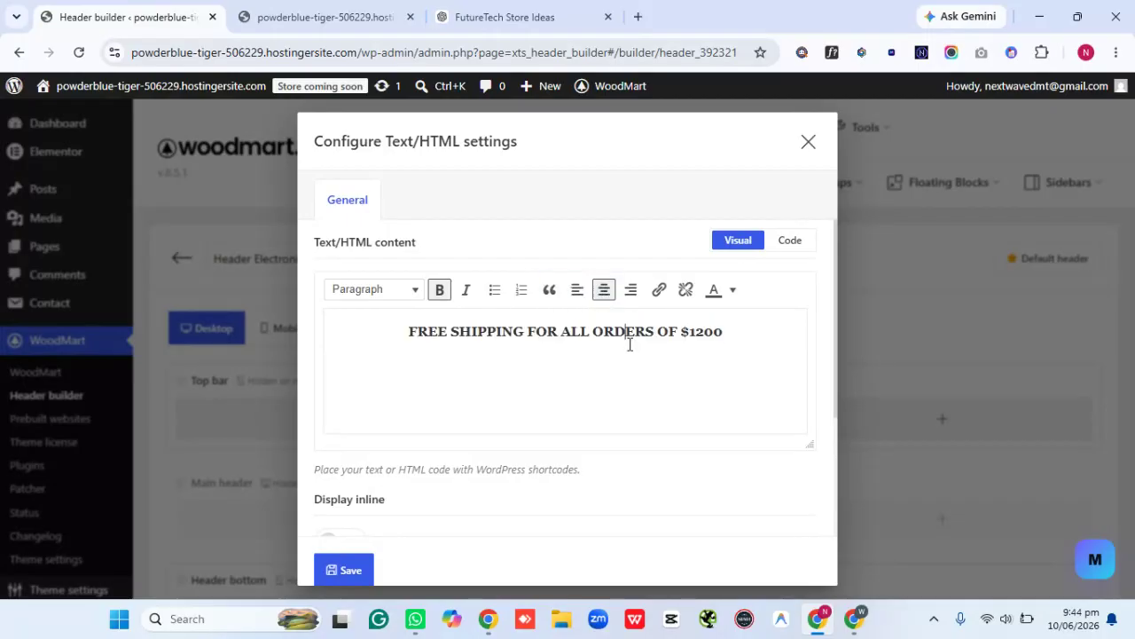
Change the order amount in the free-shipping text to "Rs. 1500/-" and save the Text/HTML settings
left_click(691, 332)
key("BackSpace")
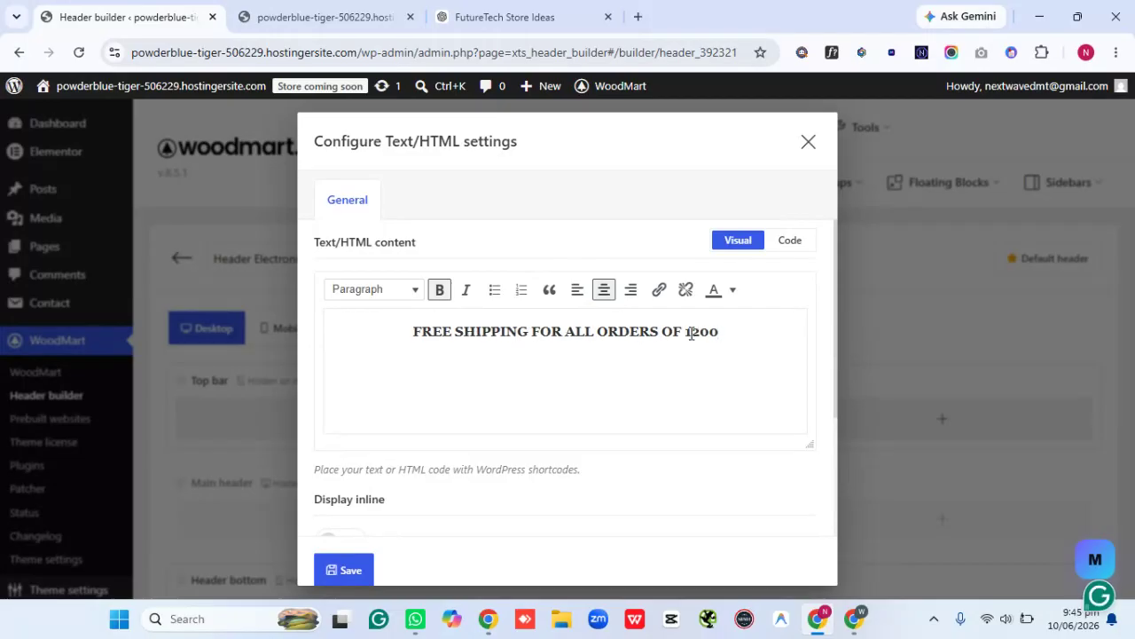
type("R")
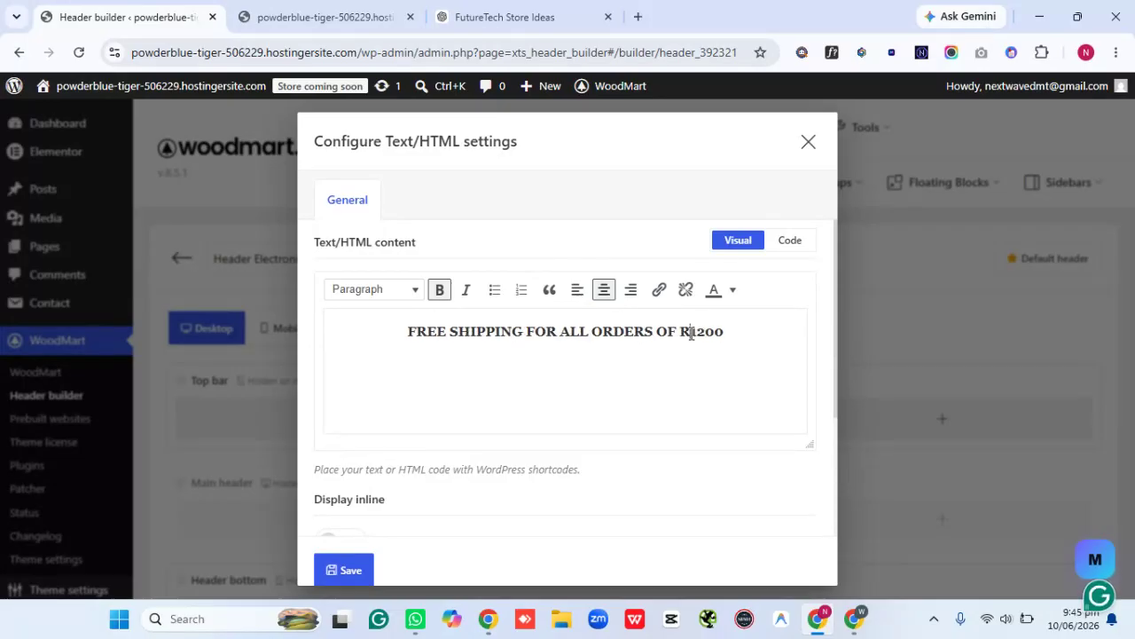
type("s")
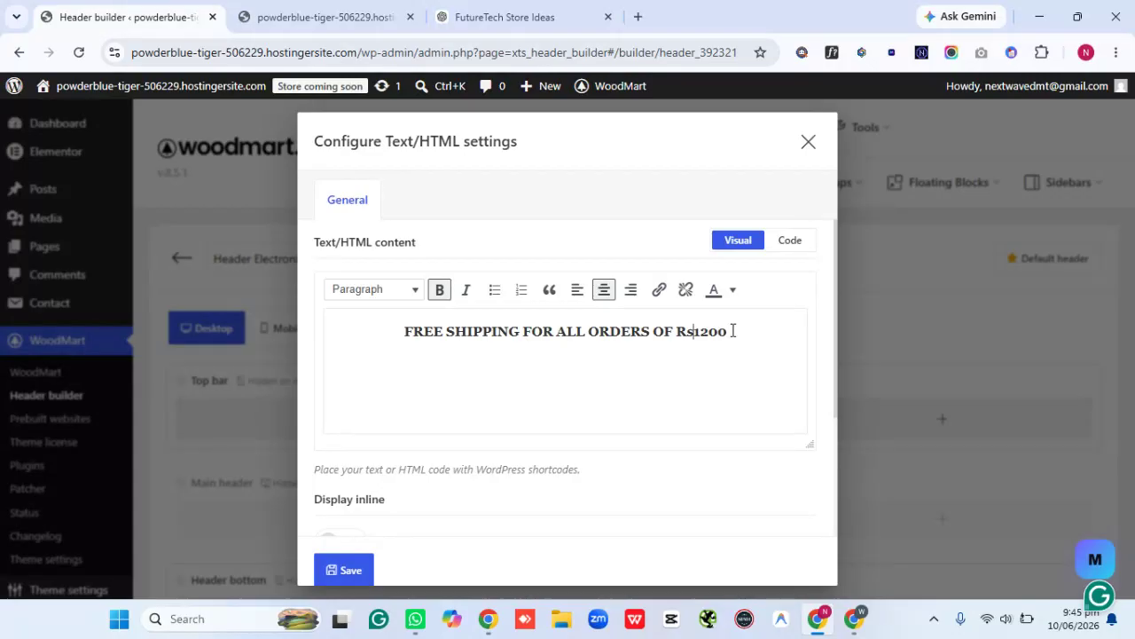
type(".")
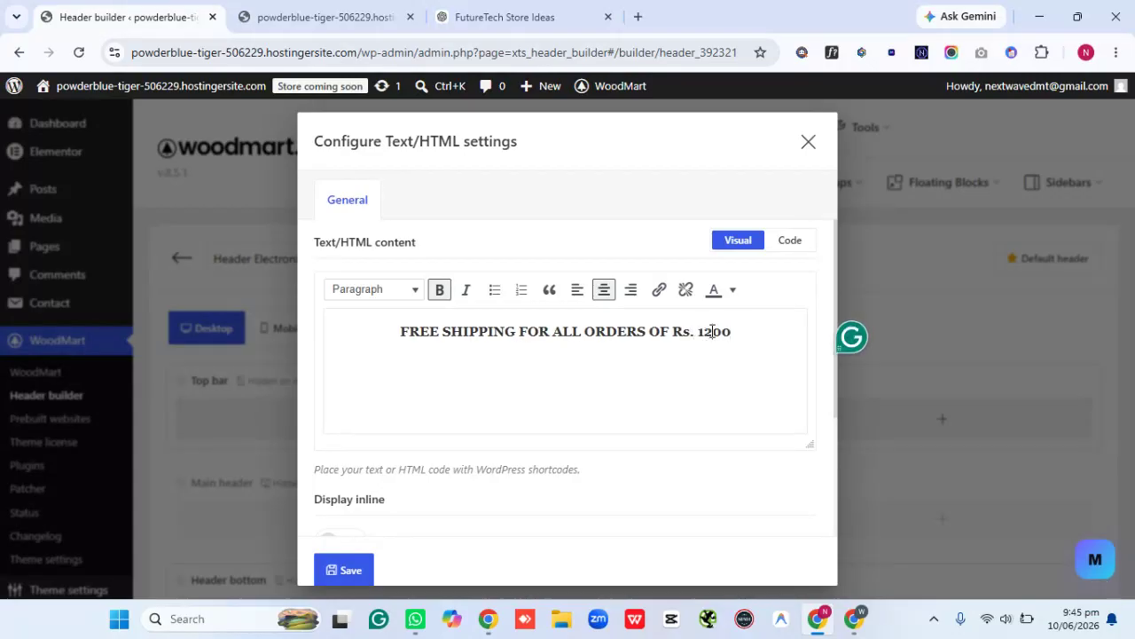
left_click(712, 331)
key("BackSpace")
type("5")
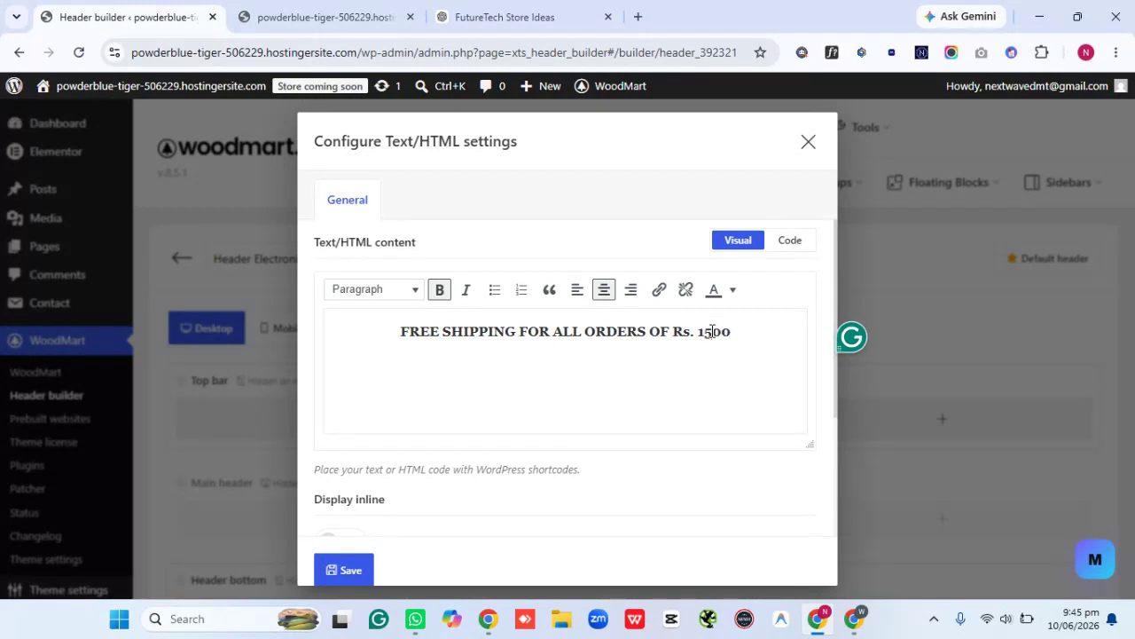
left_click(733, 331)
type("/")
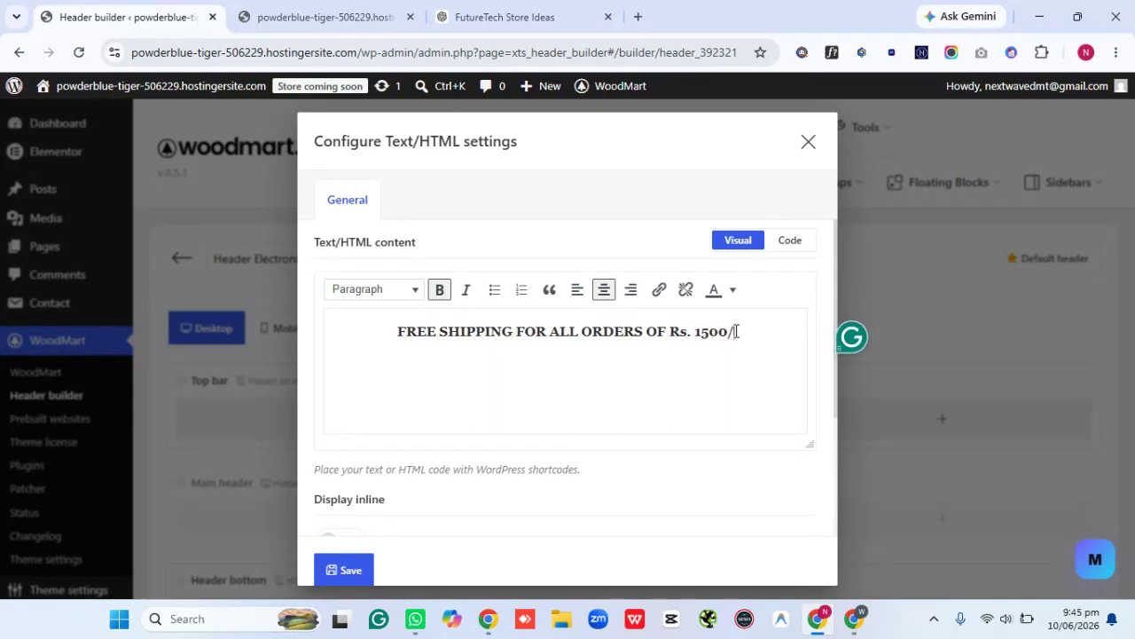
type("-")
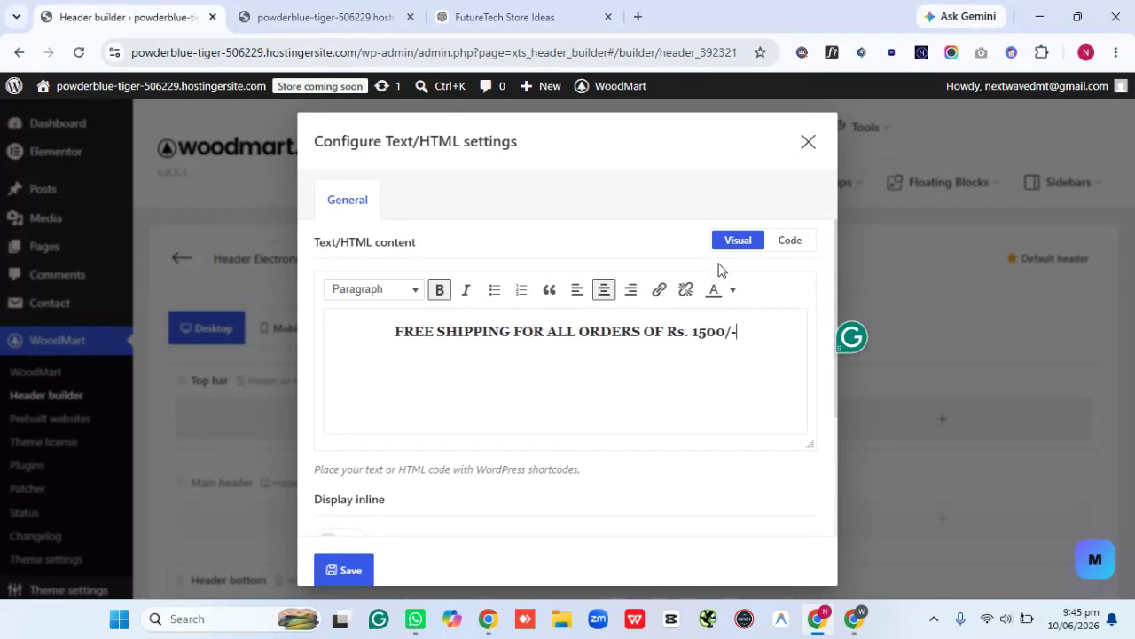
left_click(346, 569)
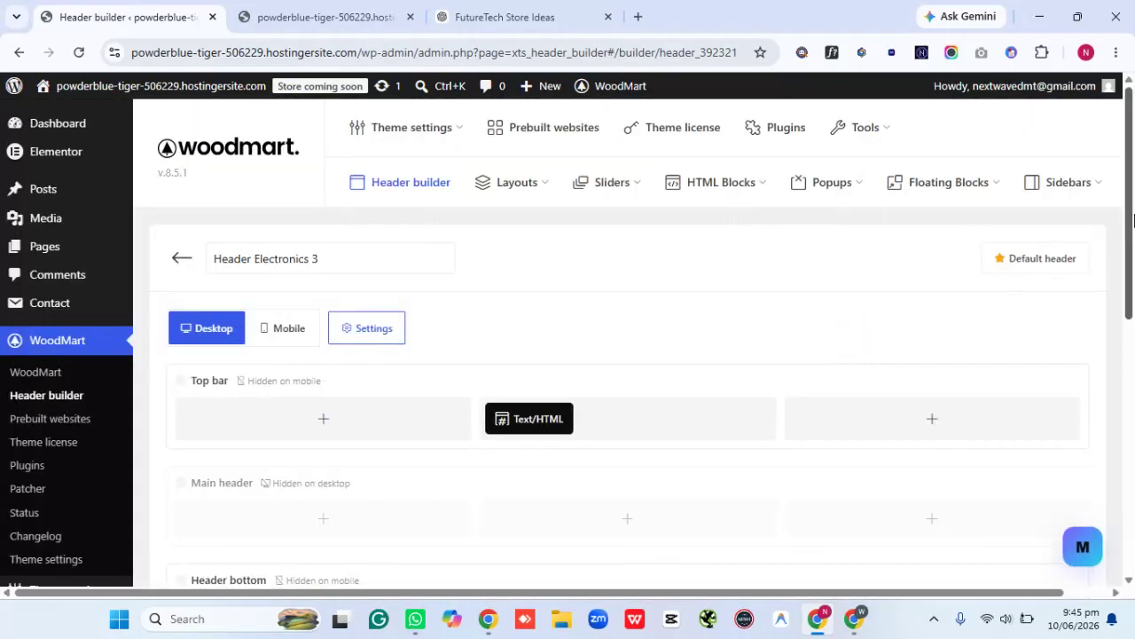
Save the header and reload the storefront homepage to check the top bar
scroll(1134, 220, "down", 10)
left_click(220, 158)
key("ctrl+Tab")
left_click(80, 53)
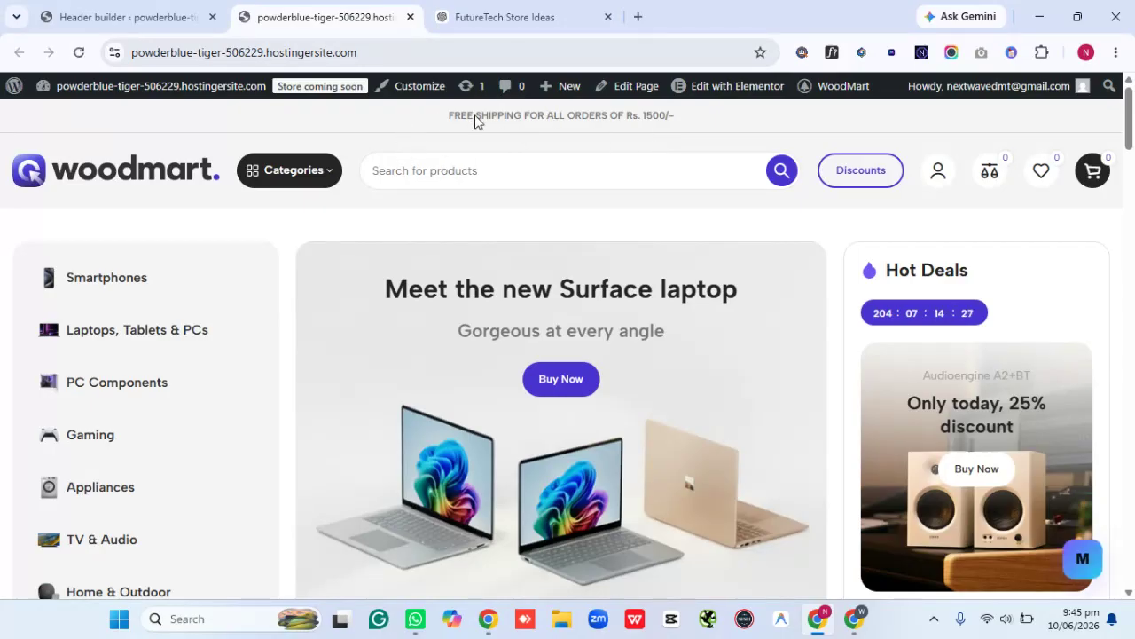
Check the storefront's Categories menu and delete the matching Menu element from the Header bottom row in the header builder
left_click(91, 9)
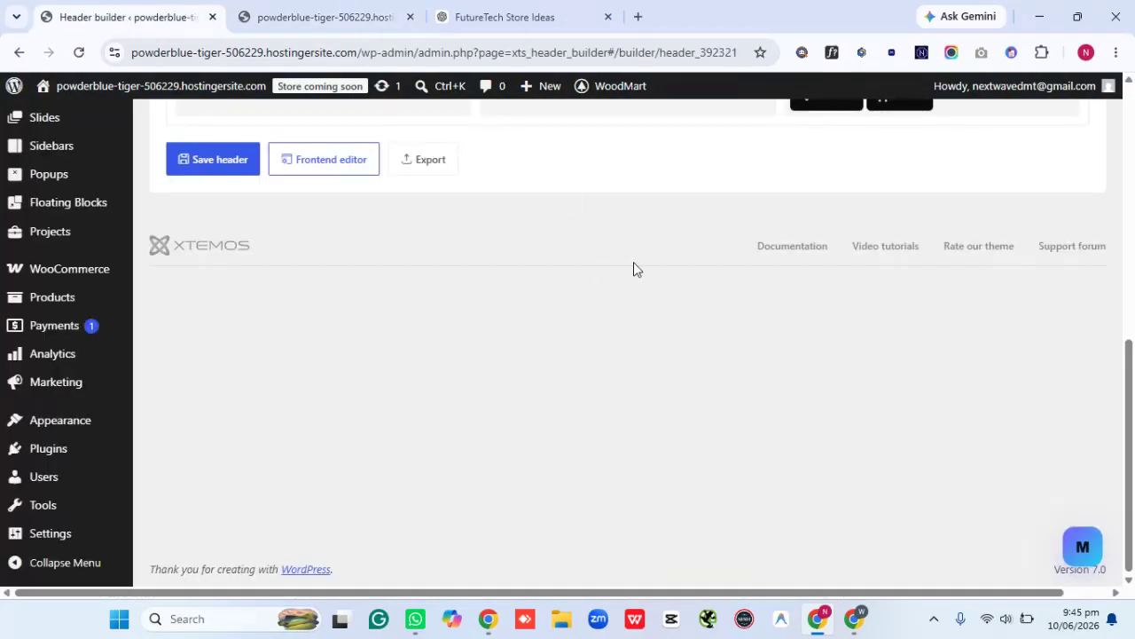
left_click_drag(1131, 422, 1134, 302)
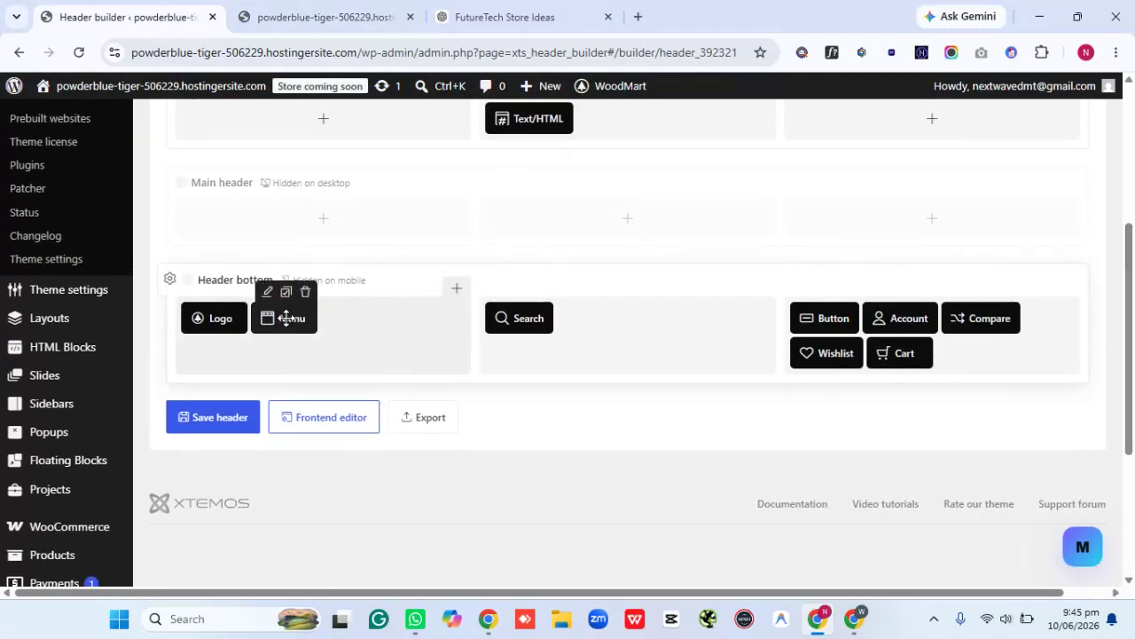
left_click(304, 14)
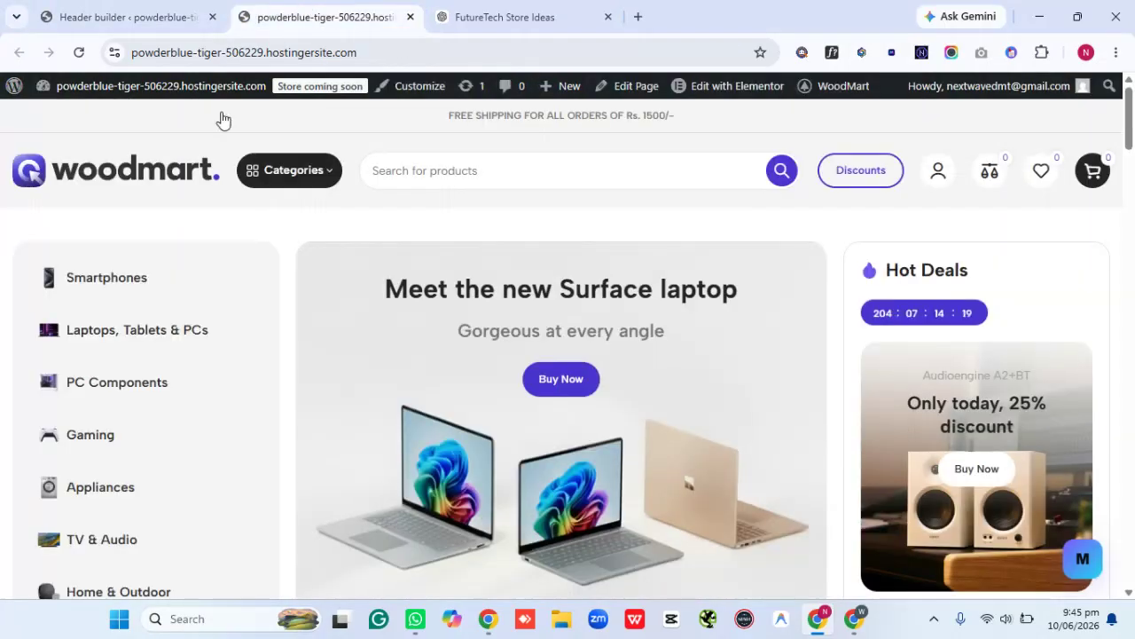
left_click(302, 173)
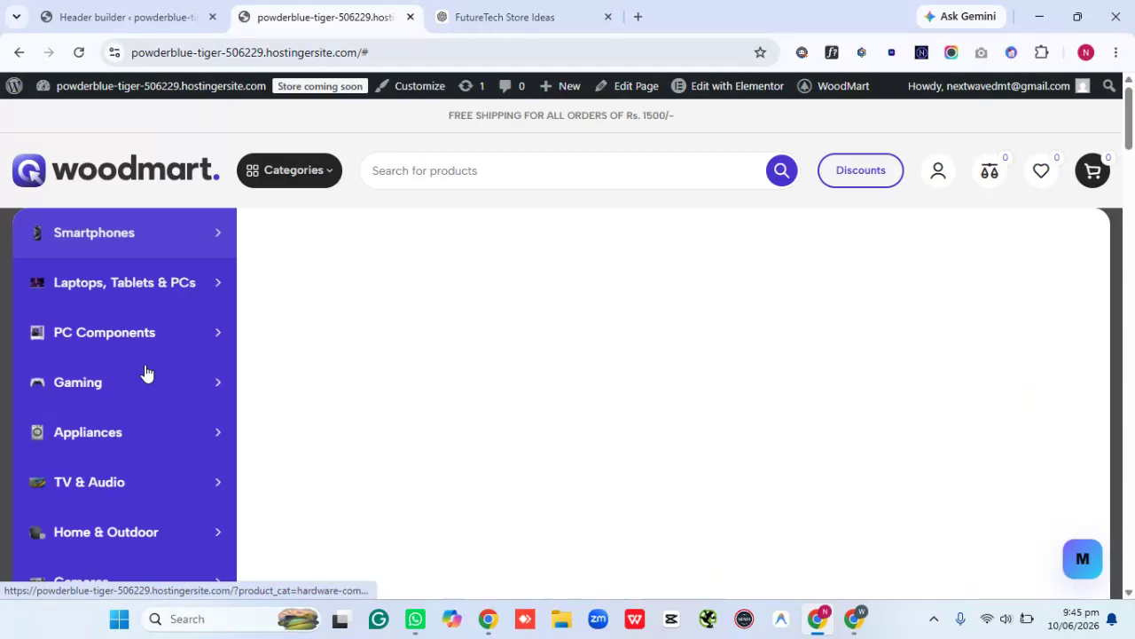
key("ctrl+shift+Tab")
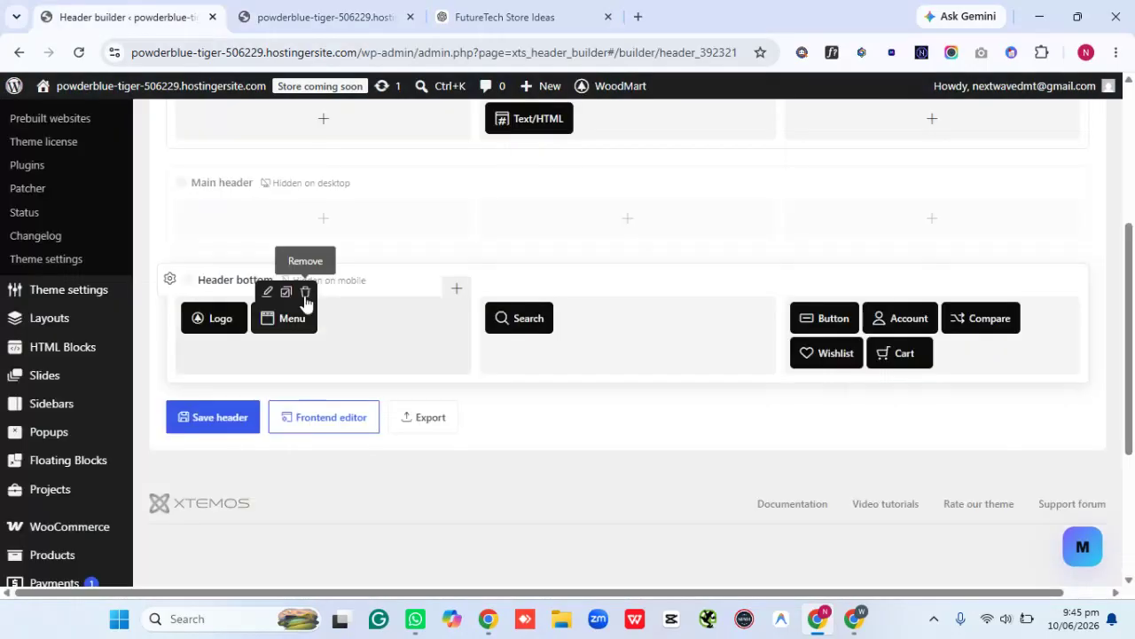
left_click(305, 295)
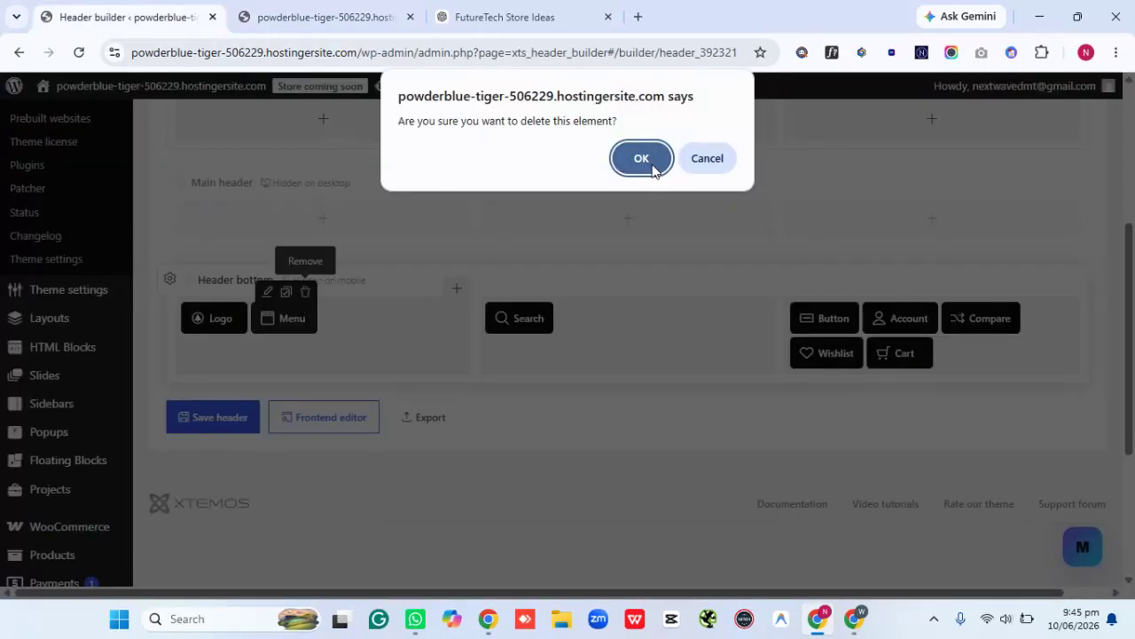
left_click(642, 159)
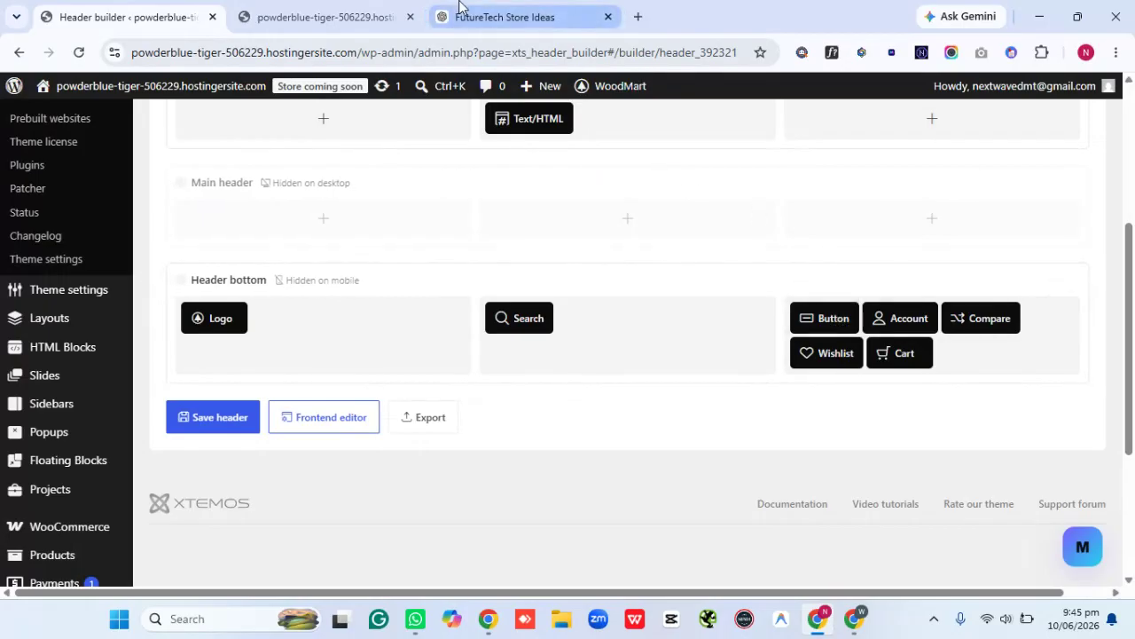
Check the Discounts button on the storefront and delete the Button element from the Header bottom row
key("ctrl+shift+Tab")
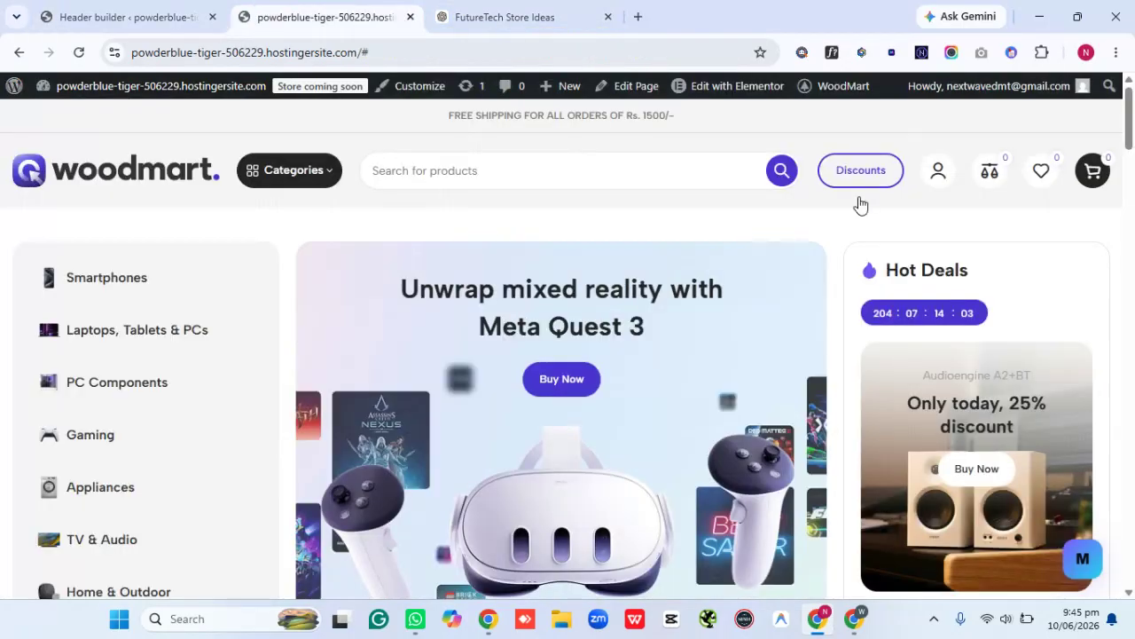
left_click(133, 17)
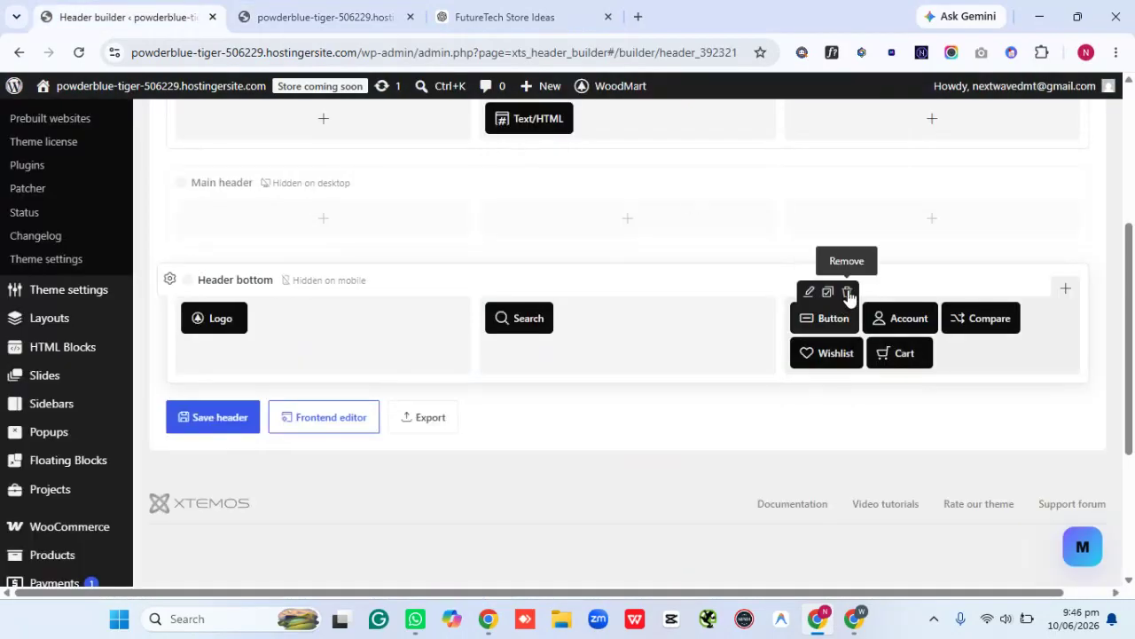
left_click(848, 292)
left_click(641, 157)
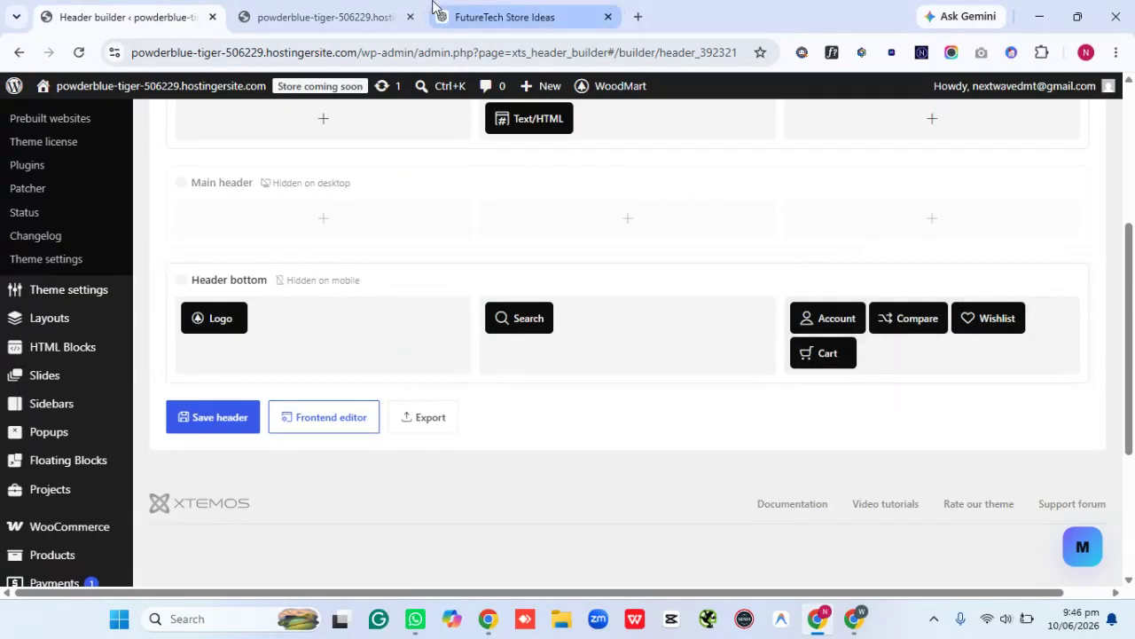
Set the Compare element's design to the outlined green circle icon, save its settings and save the header
left_click(479, 16)
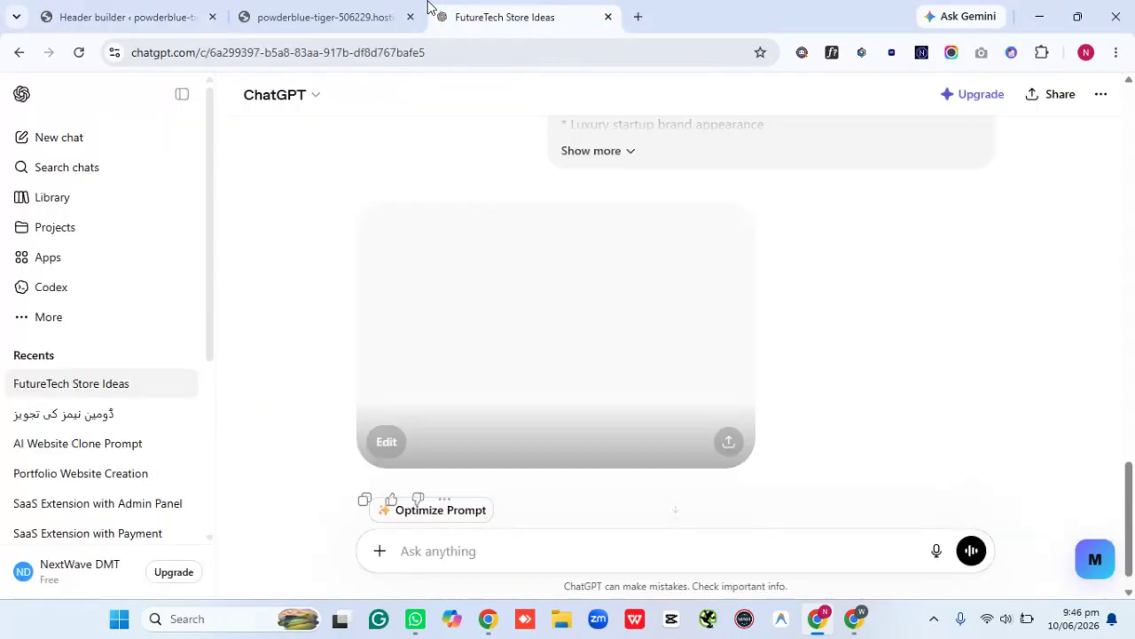
left_click(284, 10)
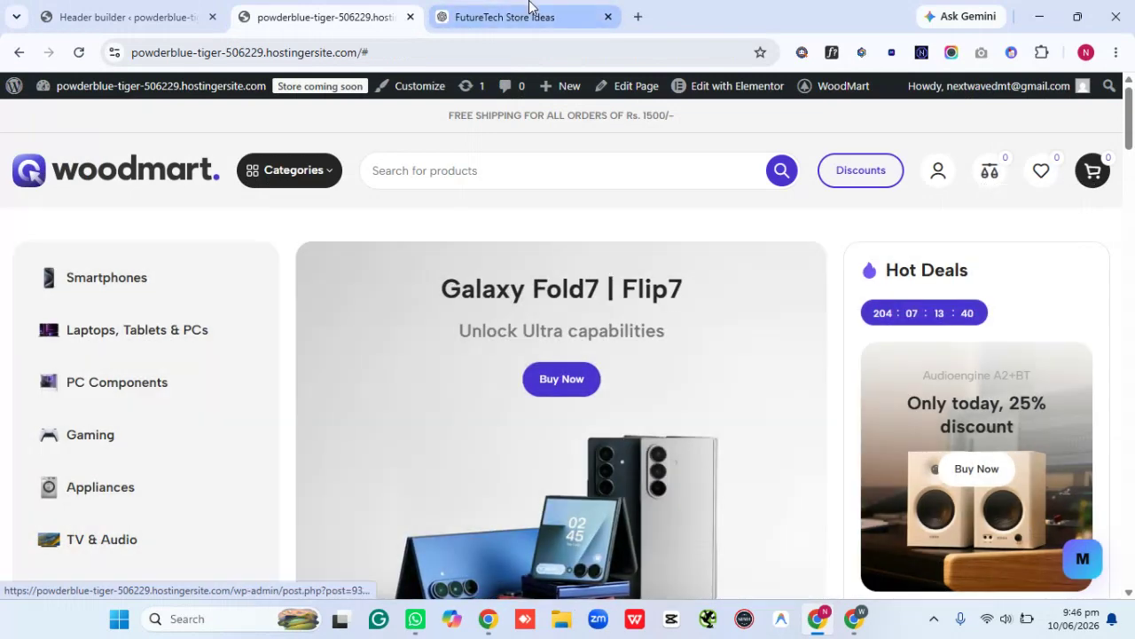
left_click(129, 17)
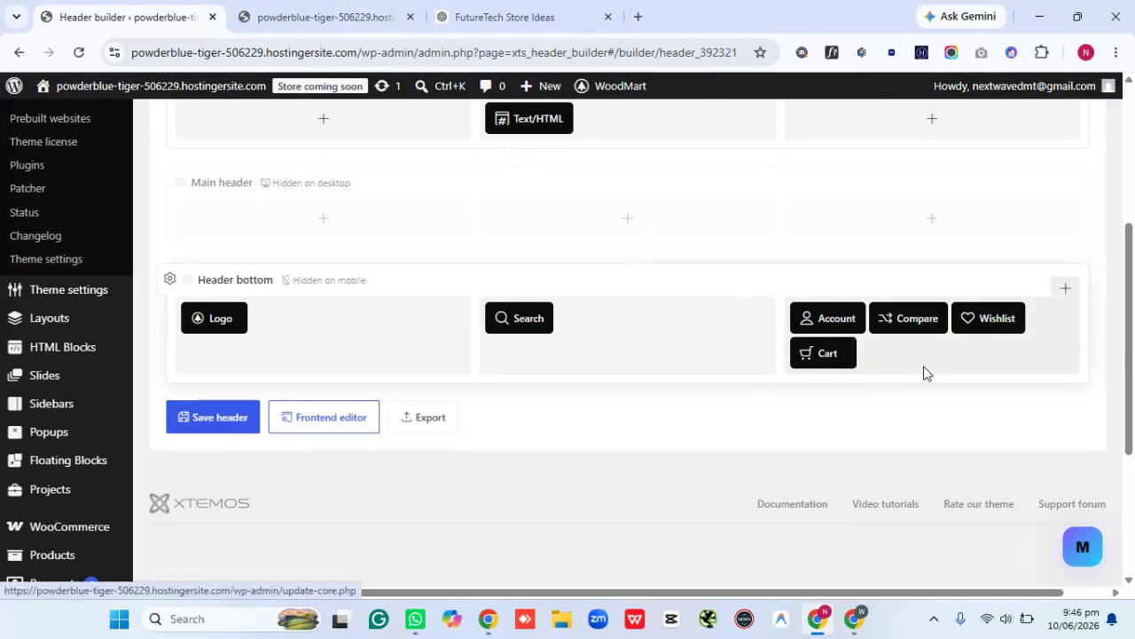
mouse_move(879, 320)
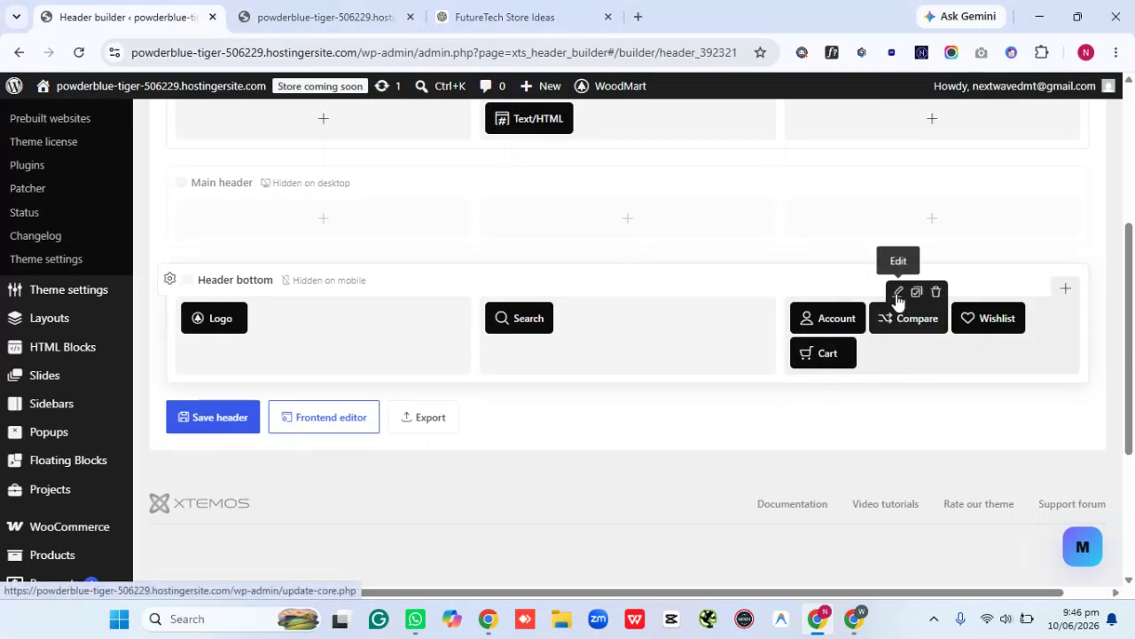
left_click(898, 296)
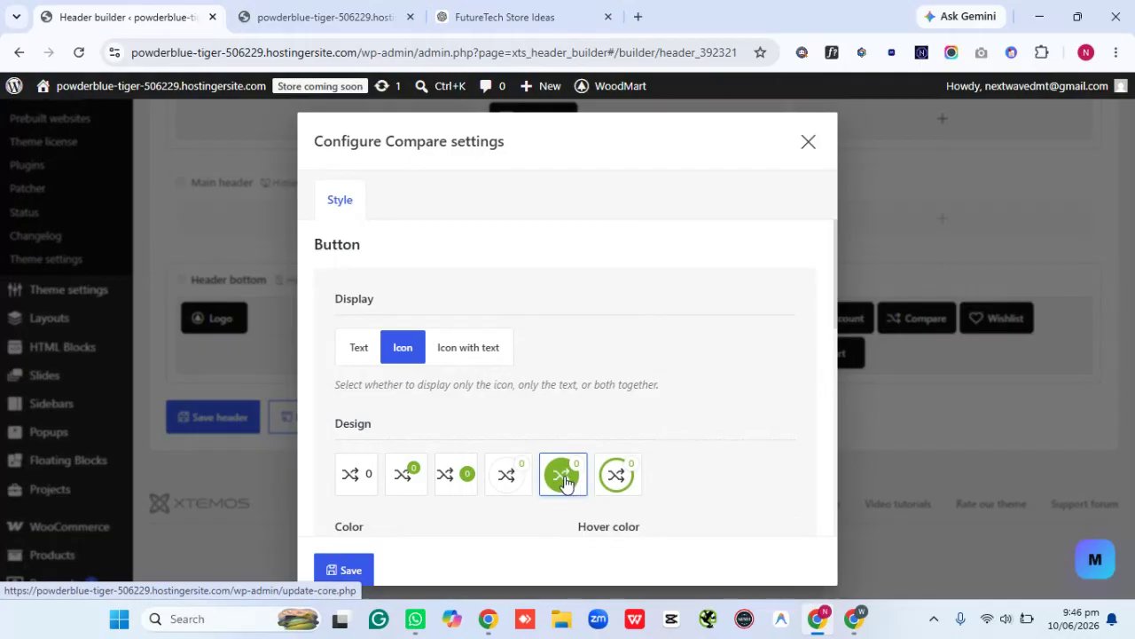
left_click(617, 474)
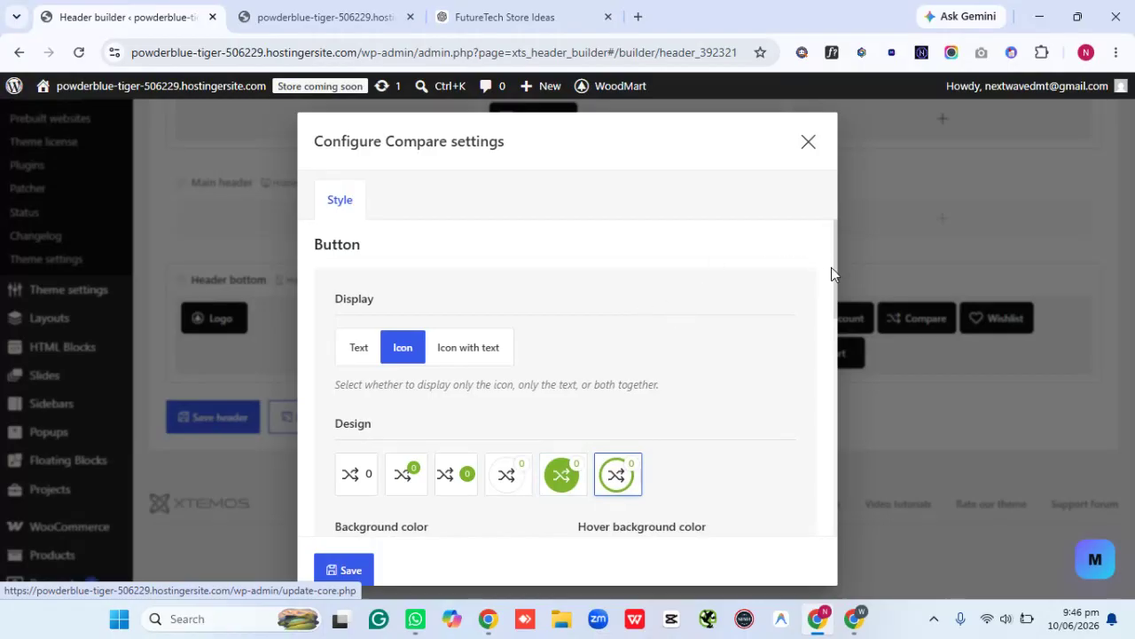
left_click_drag(834, 302, 832, 399)
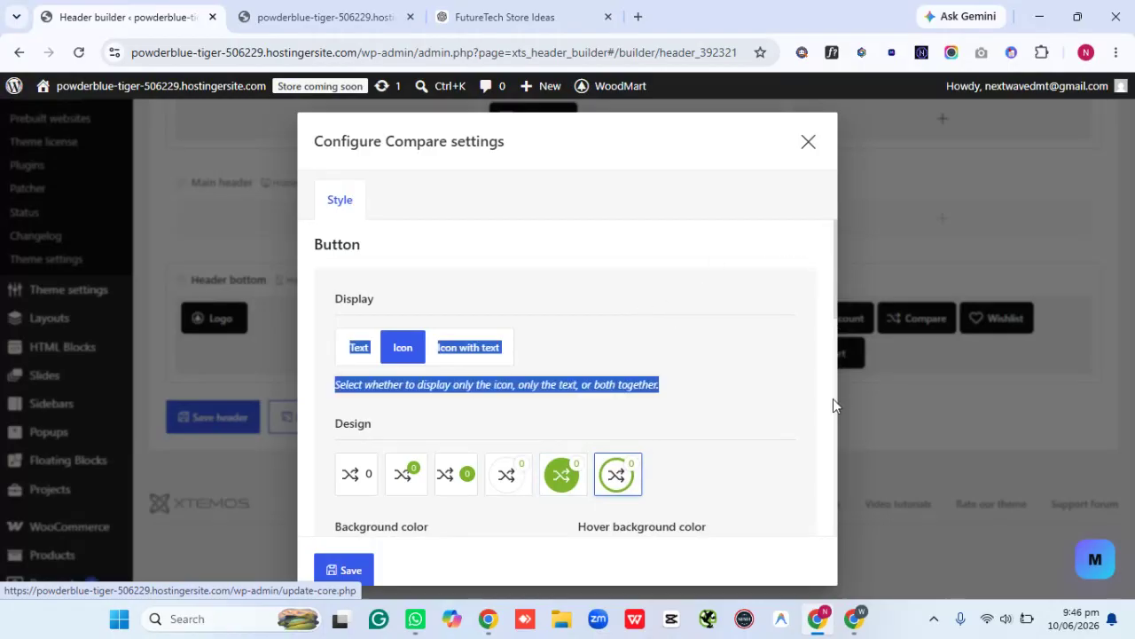
left_click(335, 569)
left_click(229, 435)
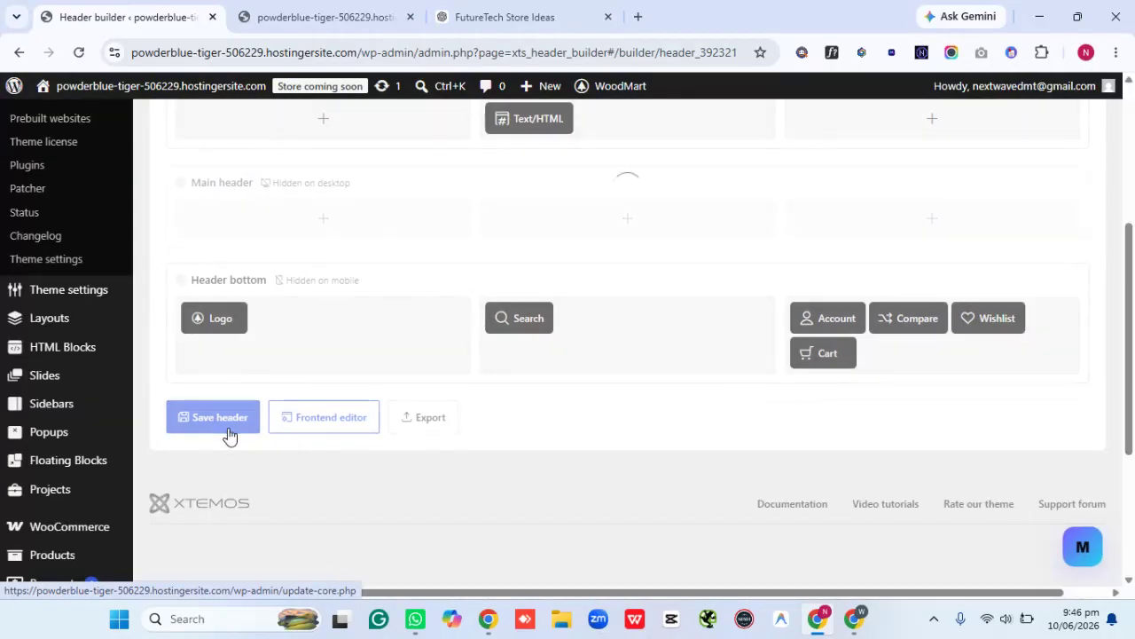
Reload the storefront homepage to check the header changes
left_click(312, 8)
left_click(79, 53)
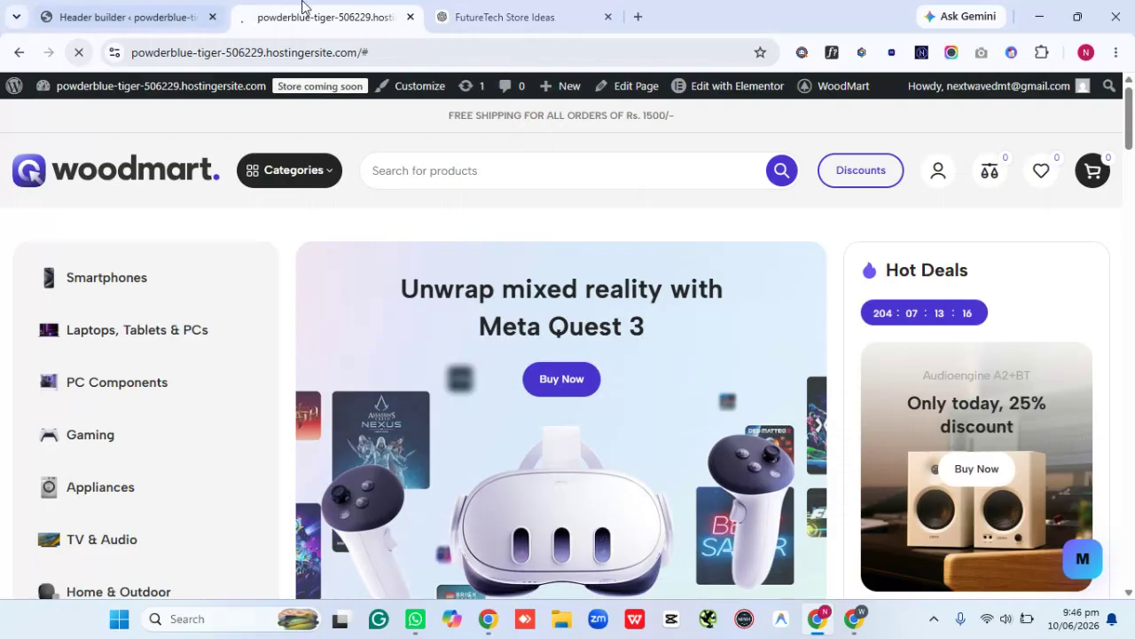
Open the generated FutureVolt logo image in the ChatGPT conversation and download it
left_click(509, 7)
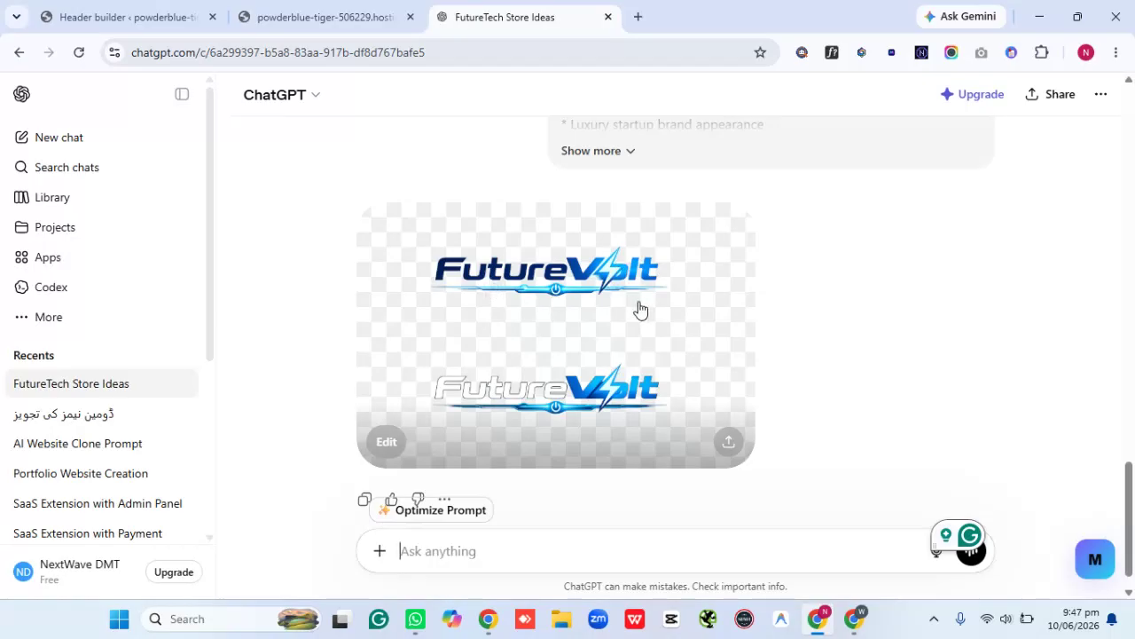
left_click(574, 337)
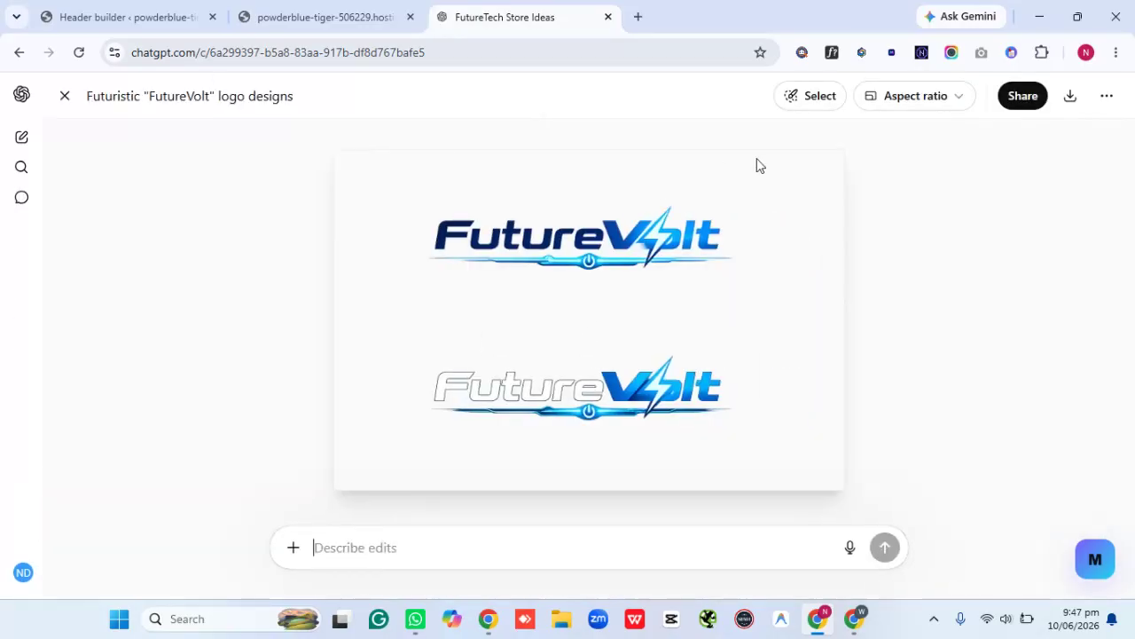
left_click(1071, 100)
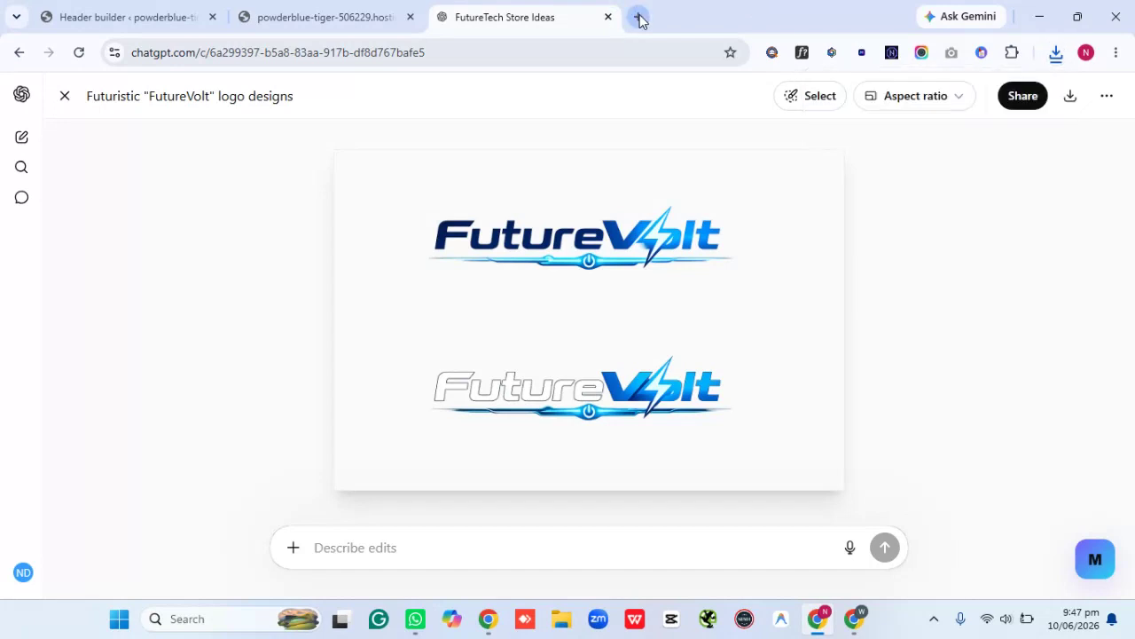
Search Google for "image cropper" in a new browser tab and open iLoveIMG's crop tool
left_click(637, 16)
left_click(495, 46)
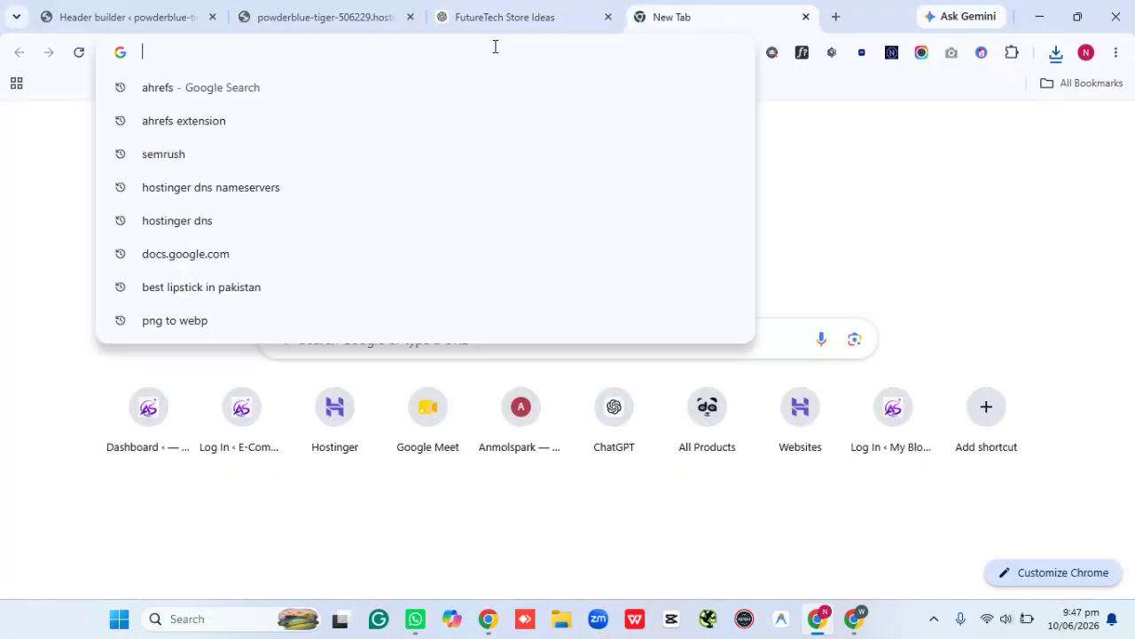
type("image")
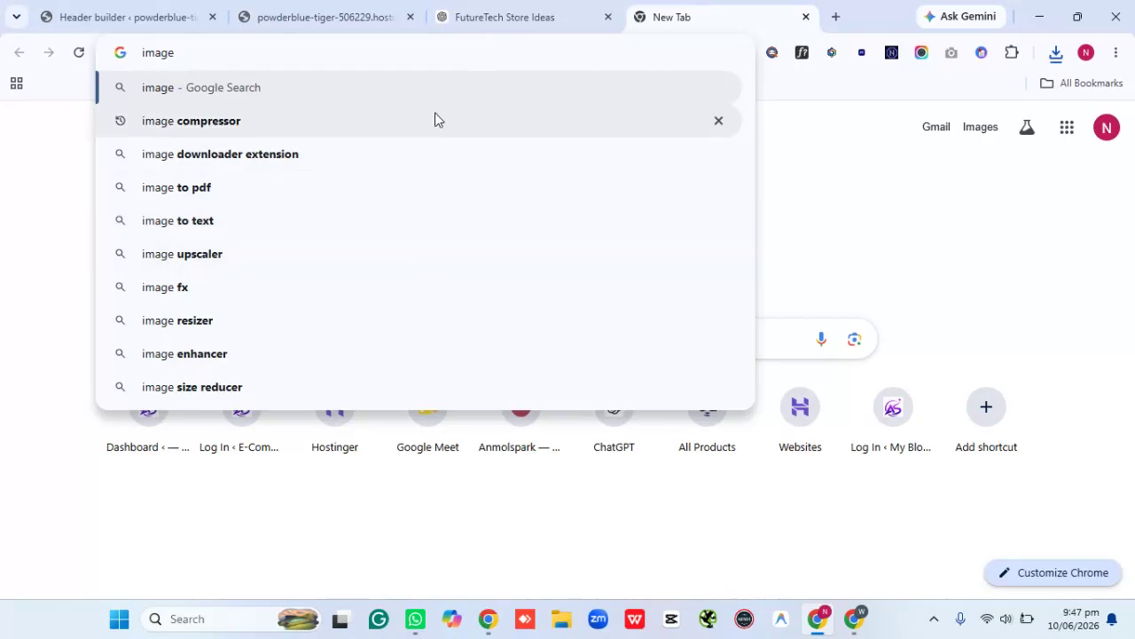
type("cr")
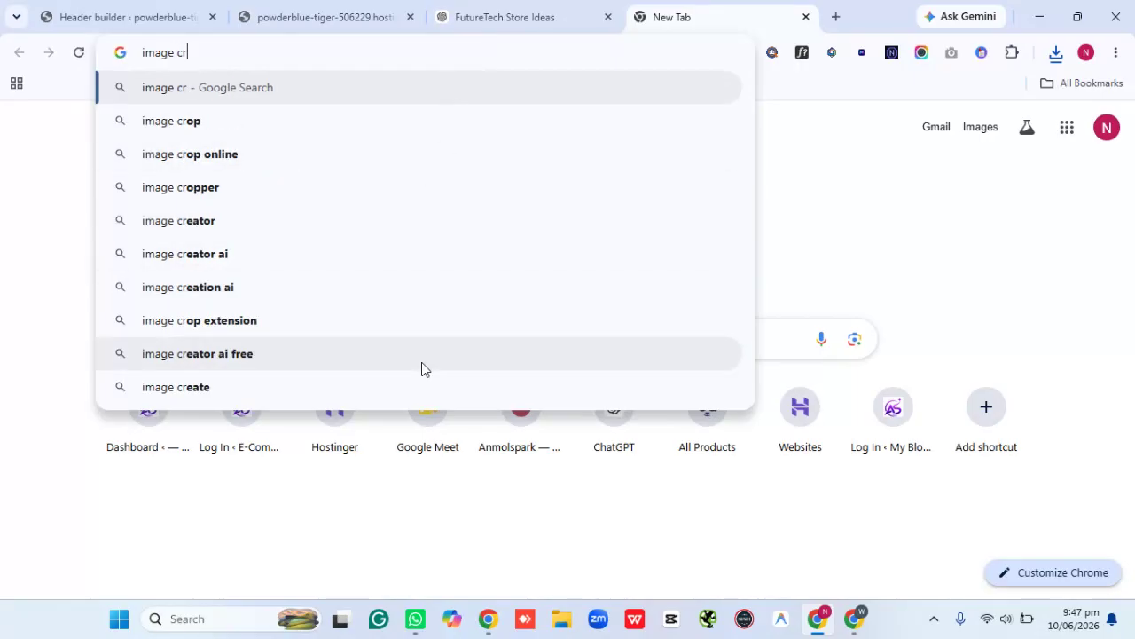
left_click(296, 187)
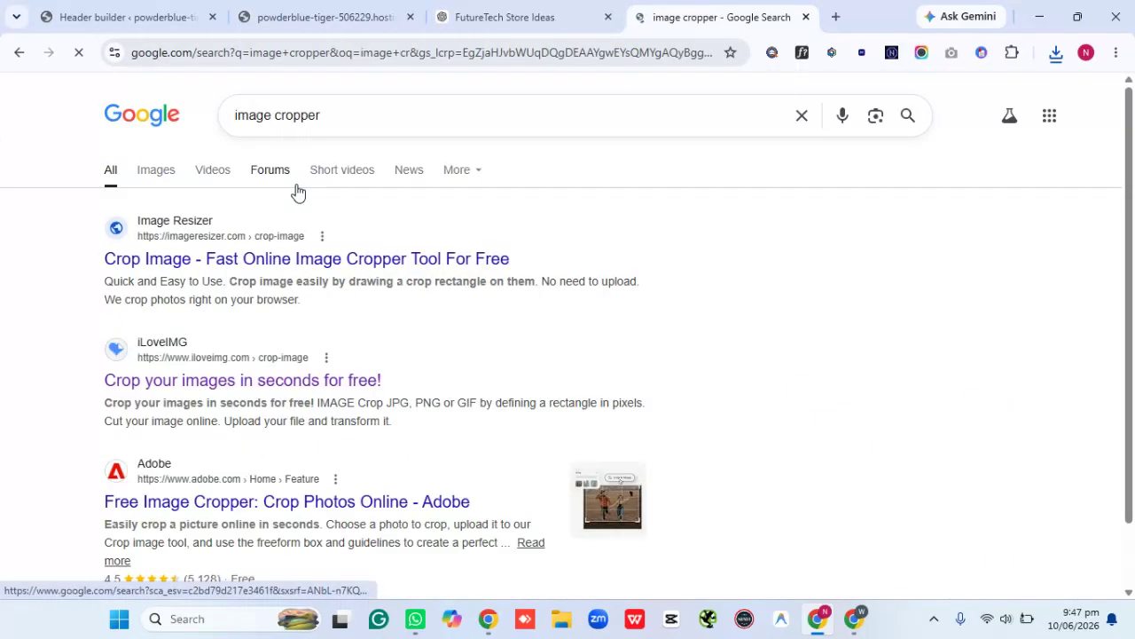
left_click(155, 349)
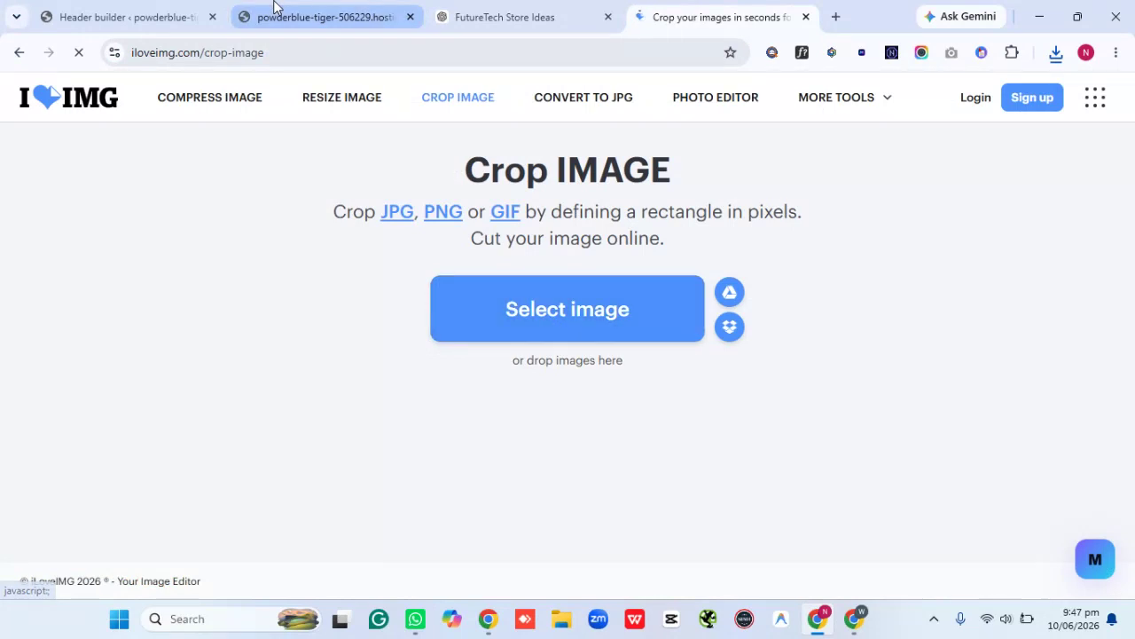
Check the storefront header, set the Compare element's design to the plain icon with the count badge beside it, and save the element and header
left_click(274, 8)
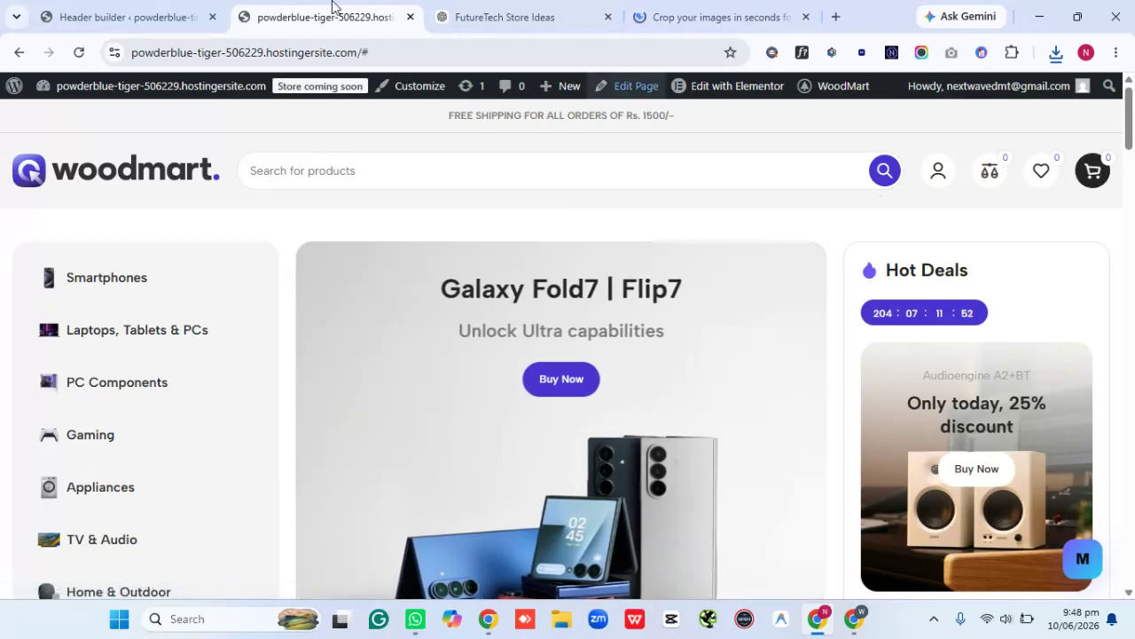
left_click(170, 13)
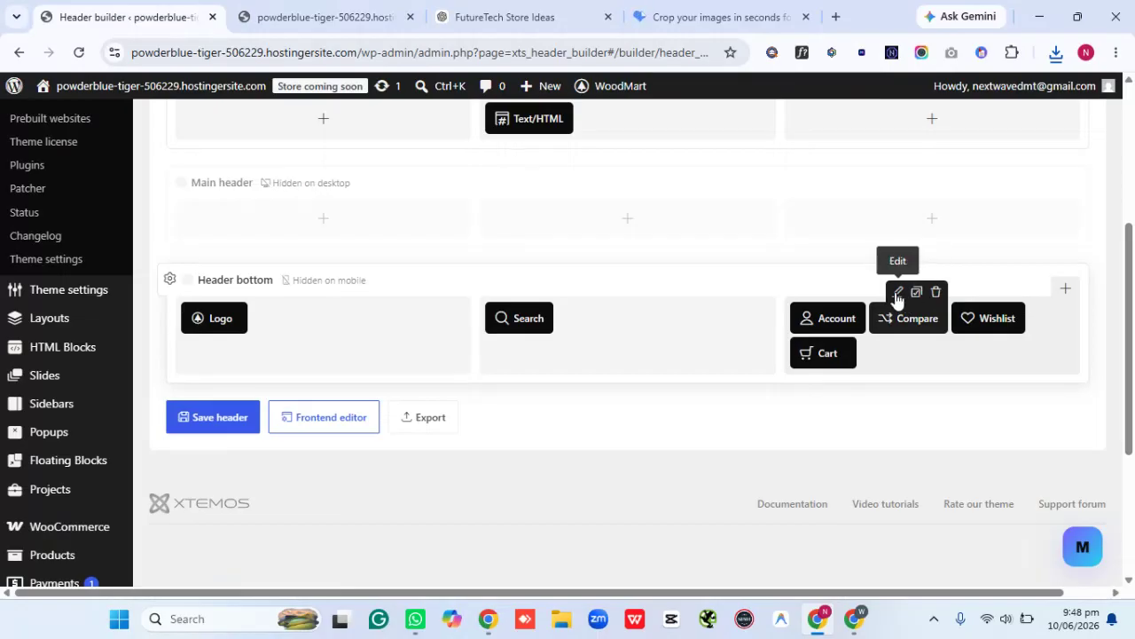
left_click(898, 292)
left_click_drag(837, 298, 844, 321)
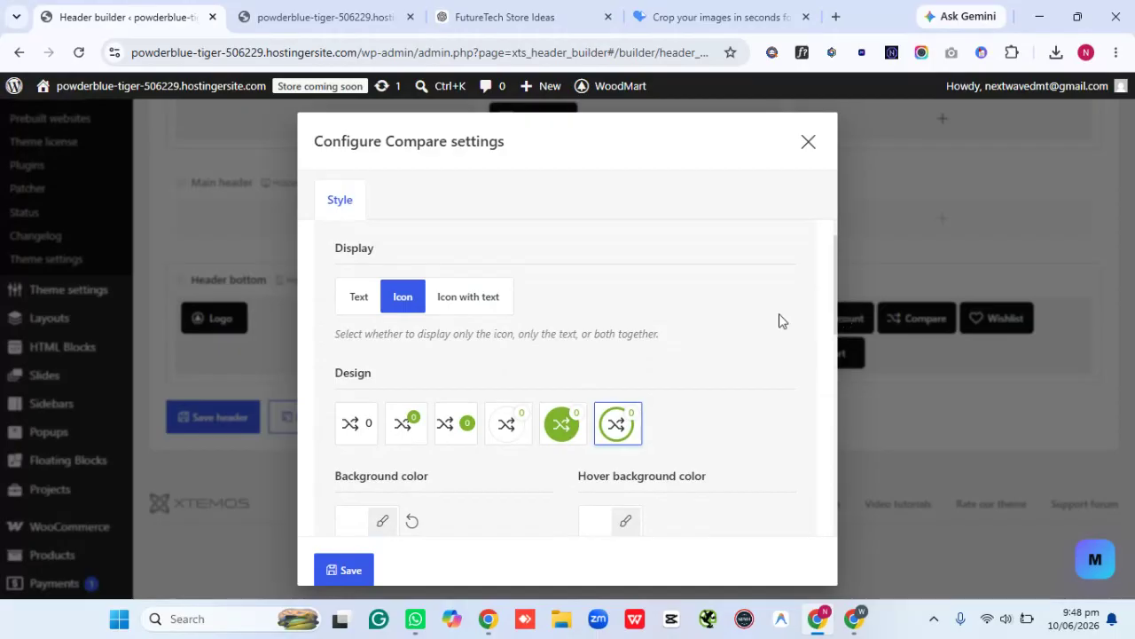
left_click(458, 429)
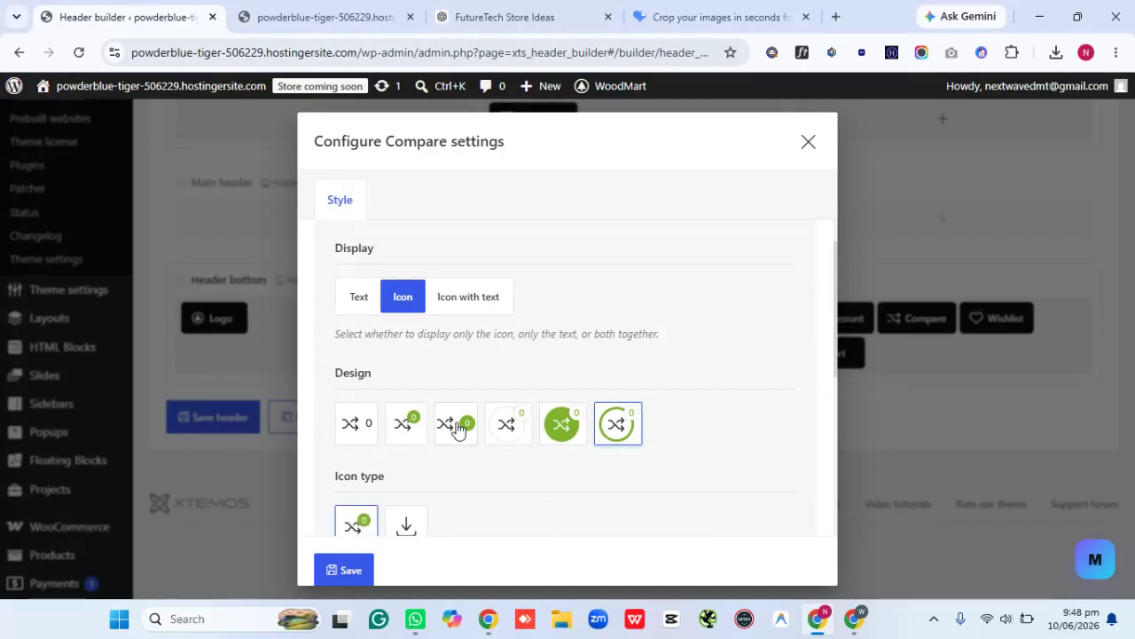
left_click_drag(835, 308, 835, 421)
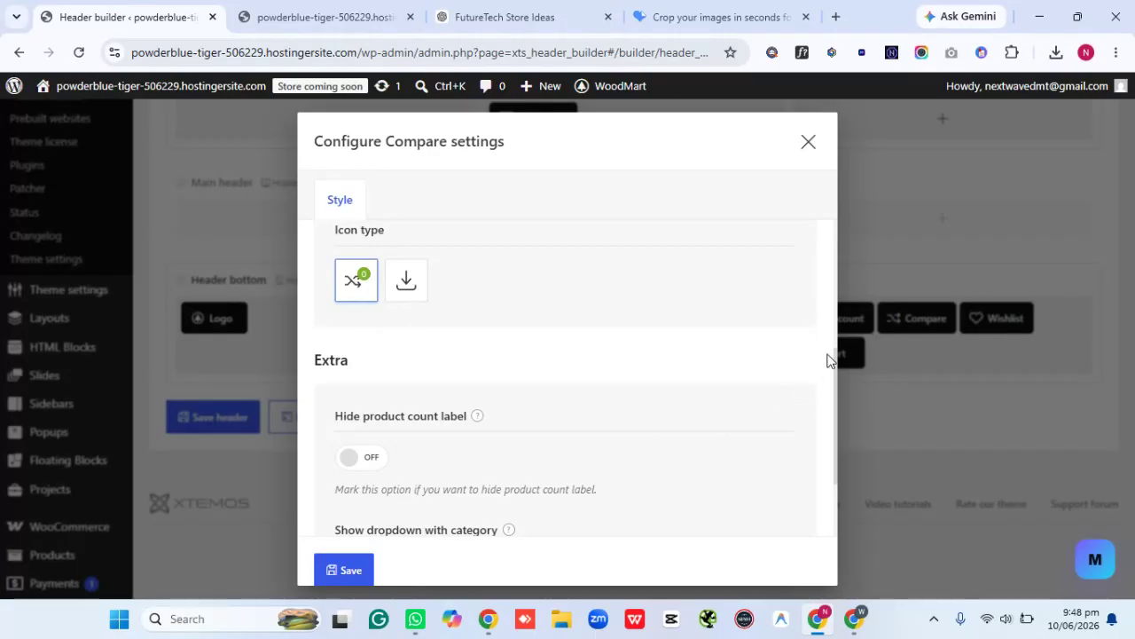
left_click_drag(836, 381, 836, 457)
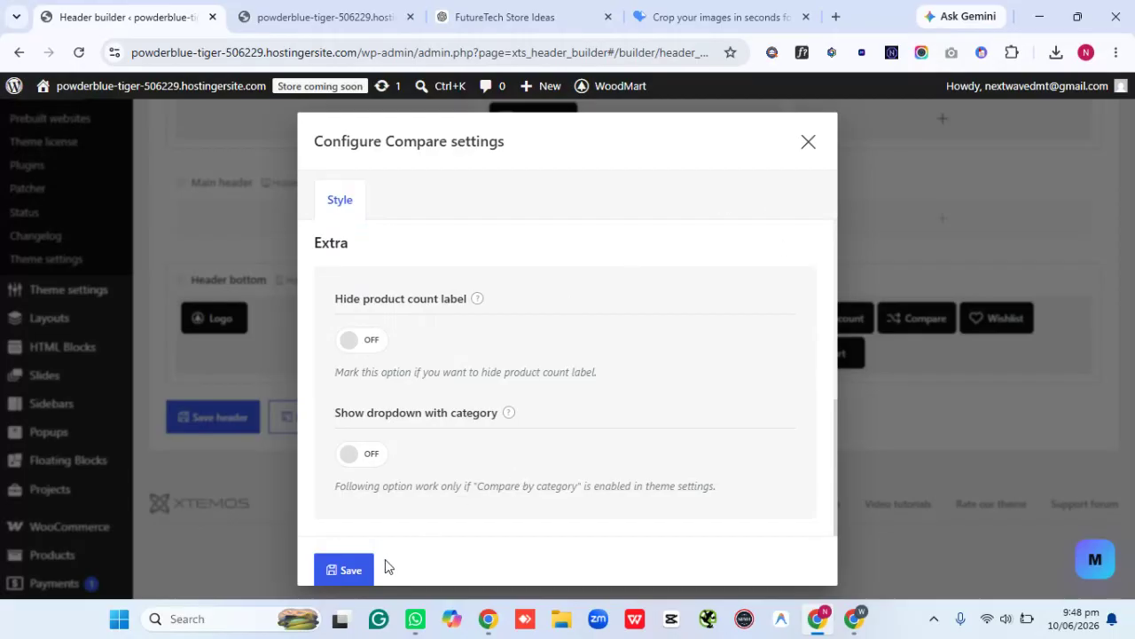
left_click(344, 570)
left_click(197, 427)
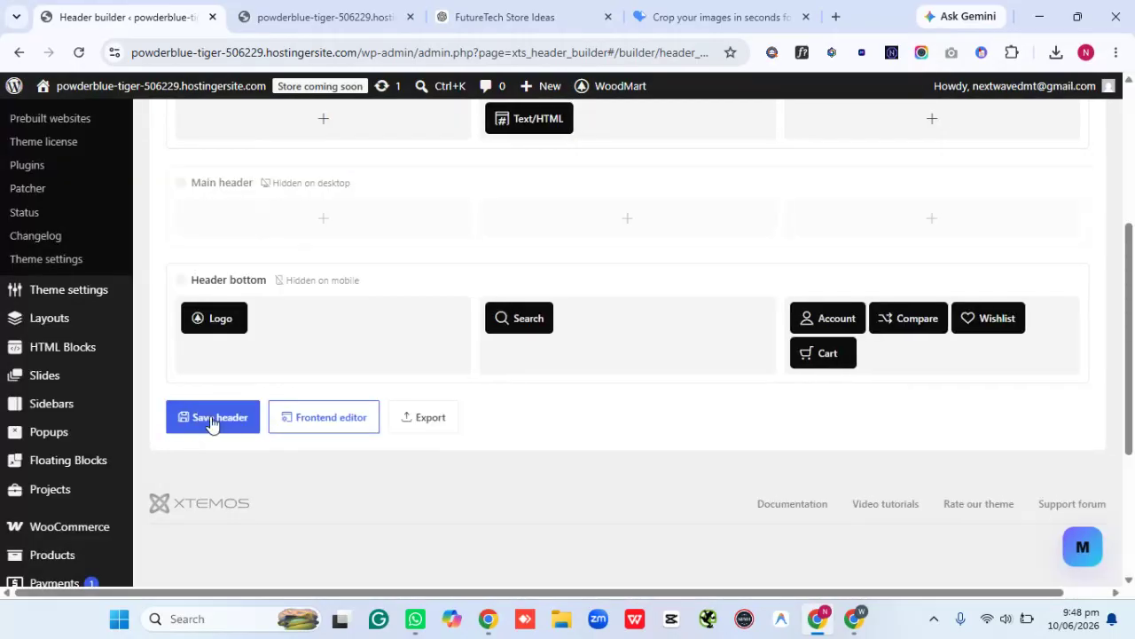
Return to iLoveIMG's crop tool and upload the FutureVolt logo image from the Downloads folder
left_click(557, 7)
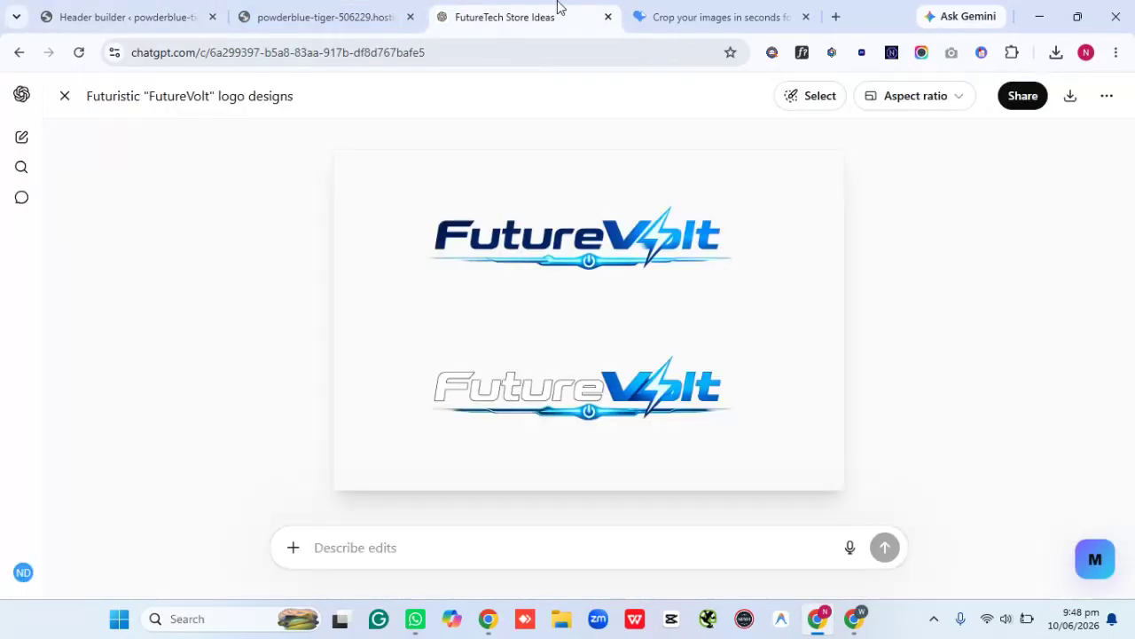
key("ctrl+Tab")
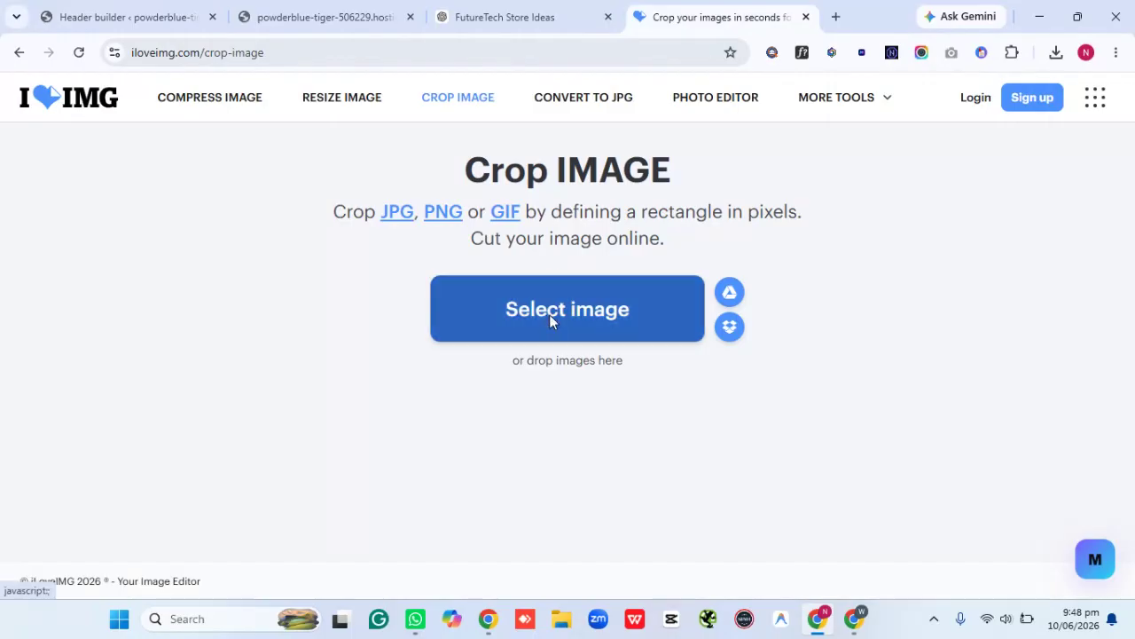
left_click(549, 314)
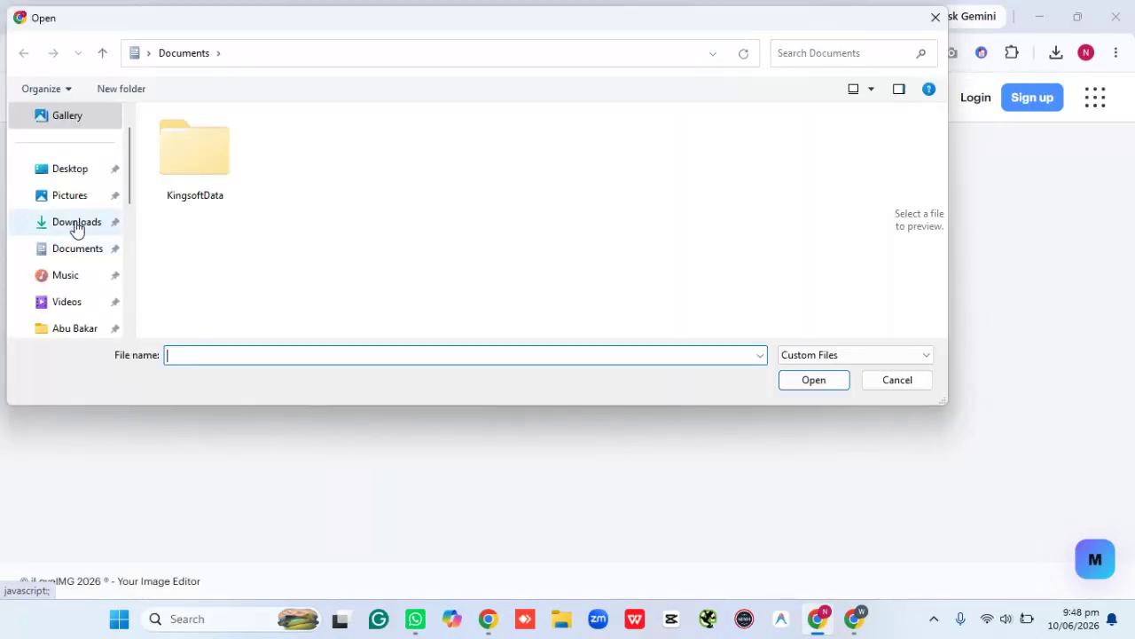
left_click(76, 224)
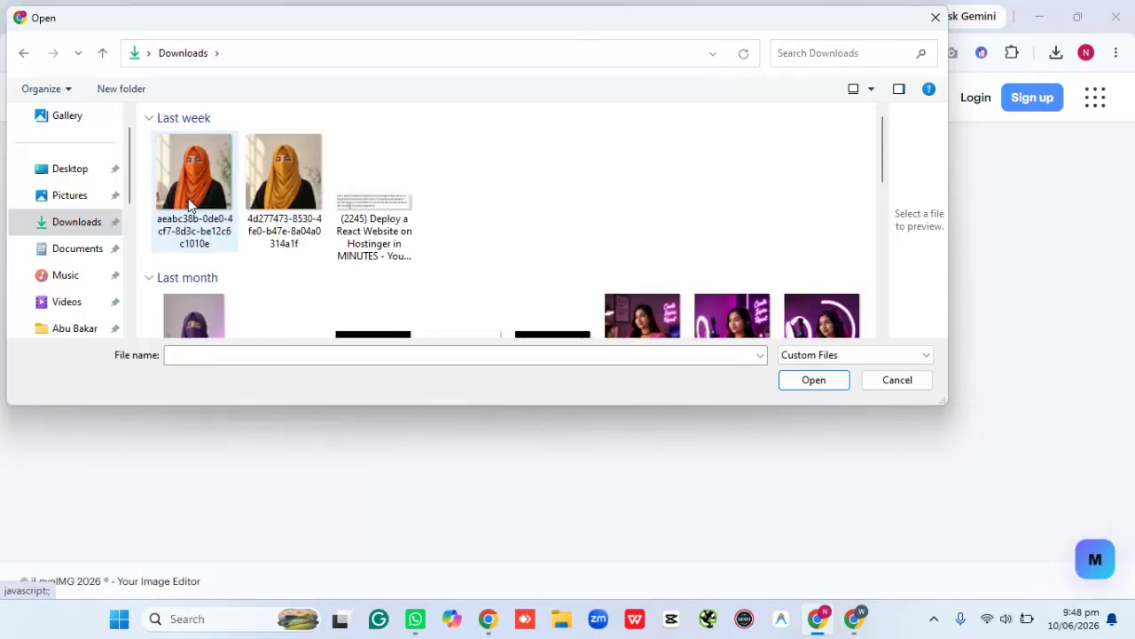
left_click(185, 185)
left_click(821, 387)
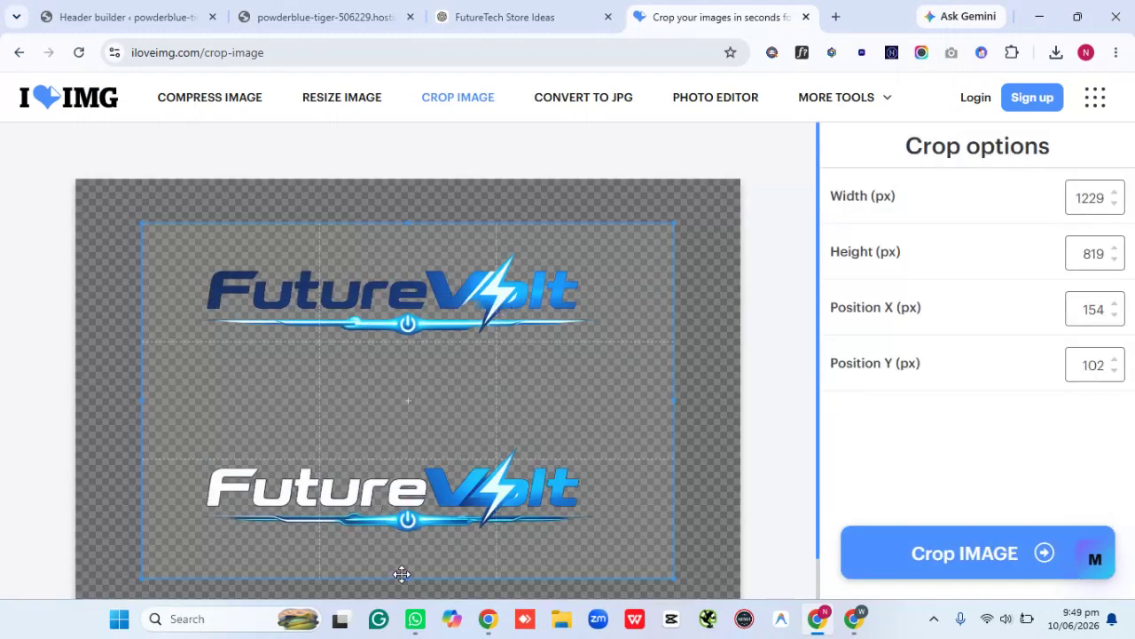
Crop the image to the upper dark-text FutureVolt logo, about 924 by 226 px at X 290, Y 154, and download it
left_click_drag(402, 574, 476, 348)
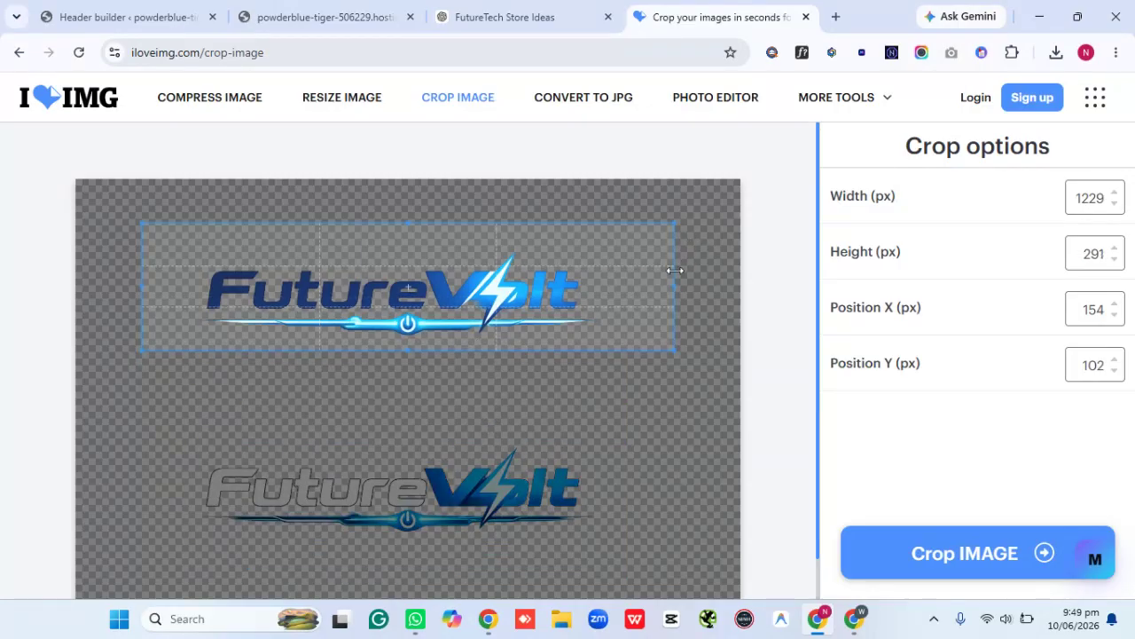
left_click_drag(675, 282, 602, 284)
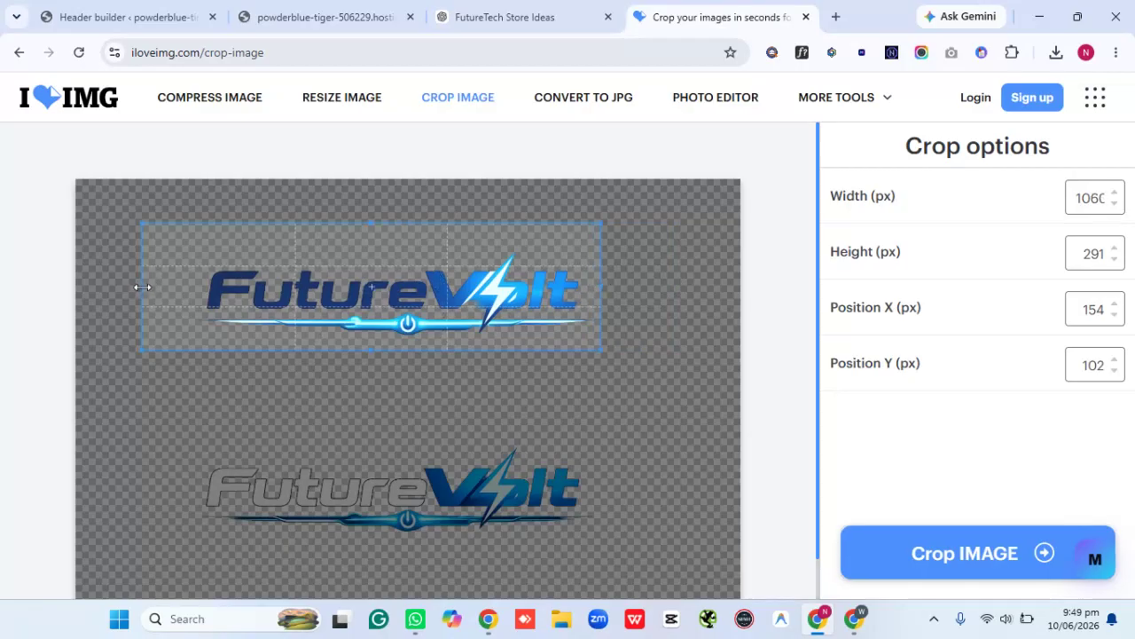
left_click_drag(142, 286, 210, 285)
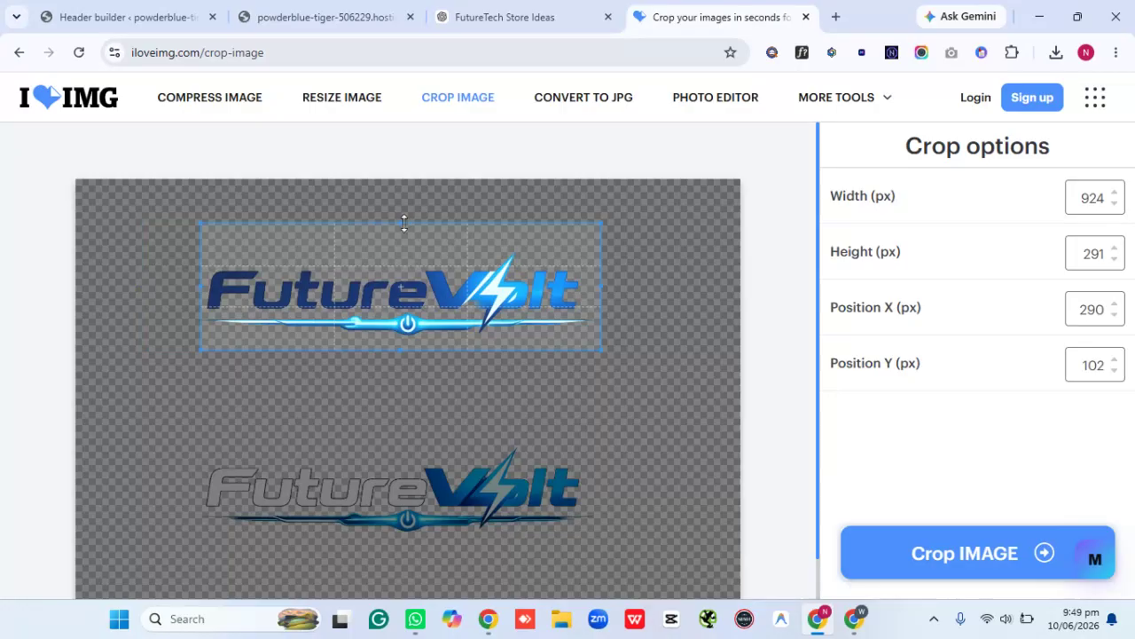
left_click_drag(404, 223, 411, 246)
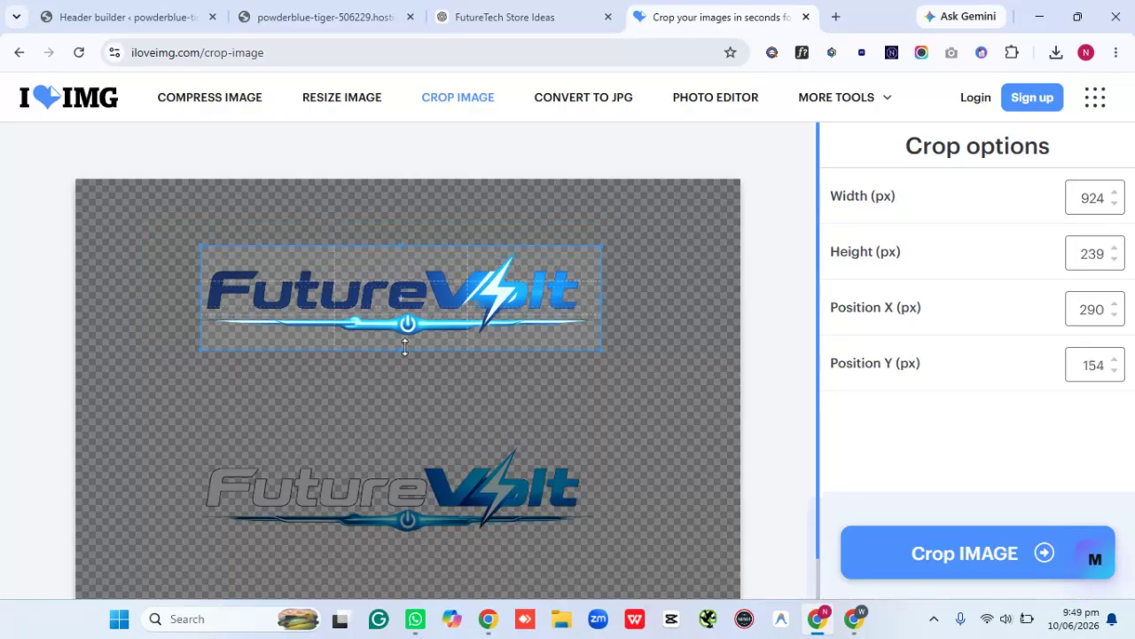
left_click_drag(406, 349, 408, 344)
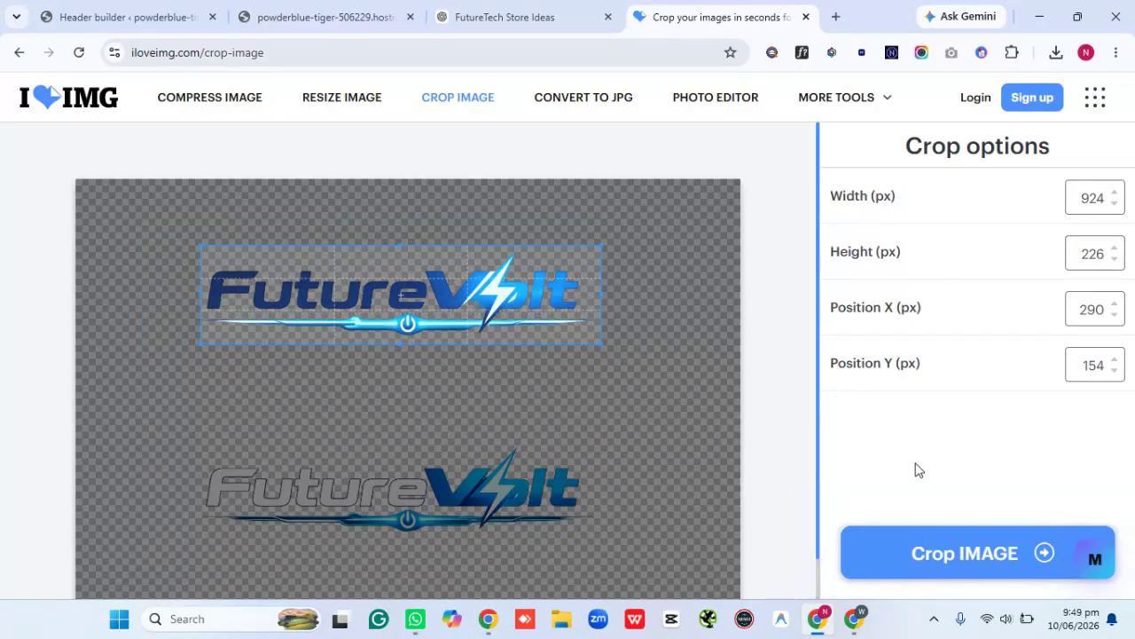
left_click(939, 550)
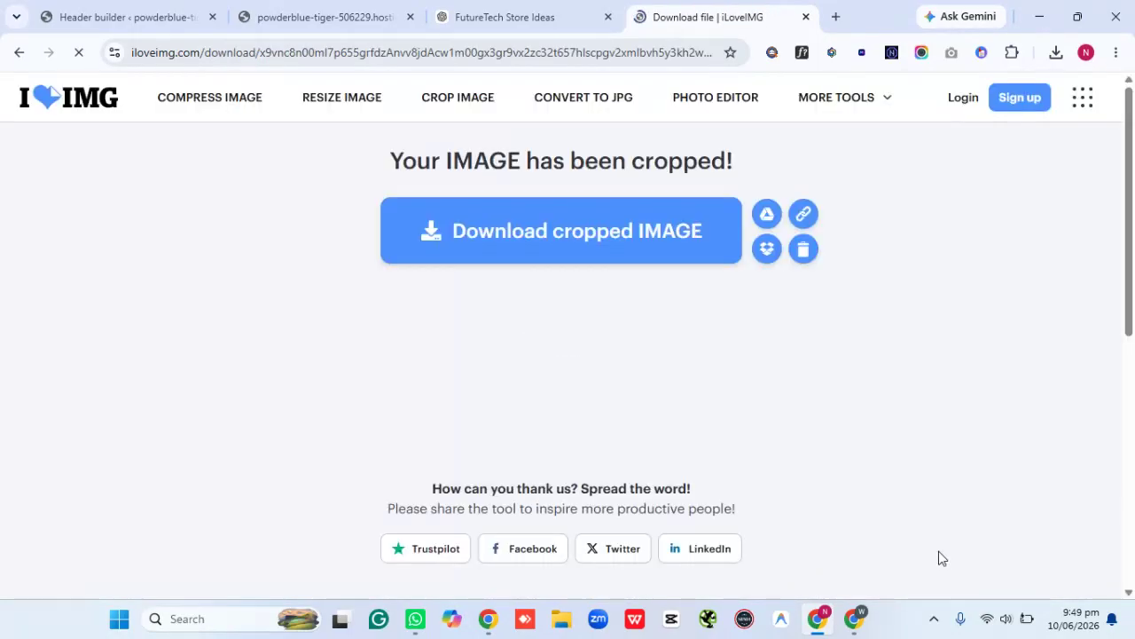
left_click(644, 233)
Return to the crop upload page and load the original uncropped image "ChatGPT Image Jun 10, 2026, 09_47_14 PM" again
left_click(355, 233)
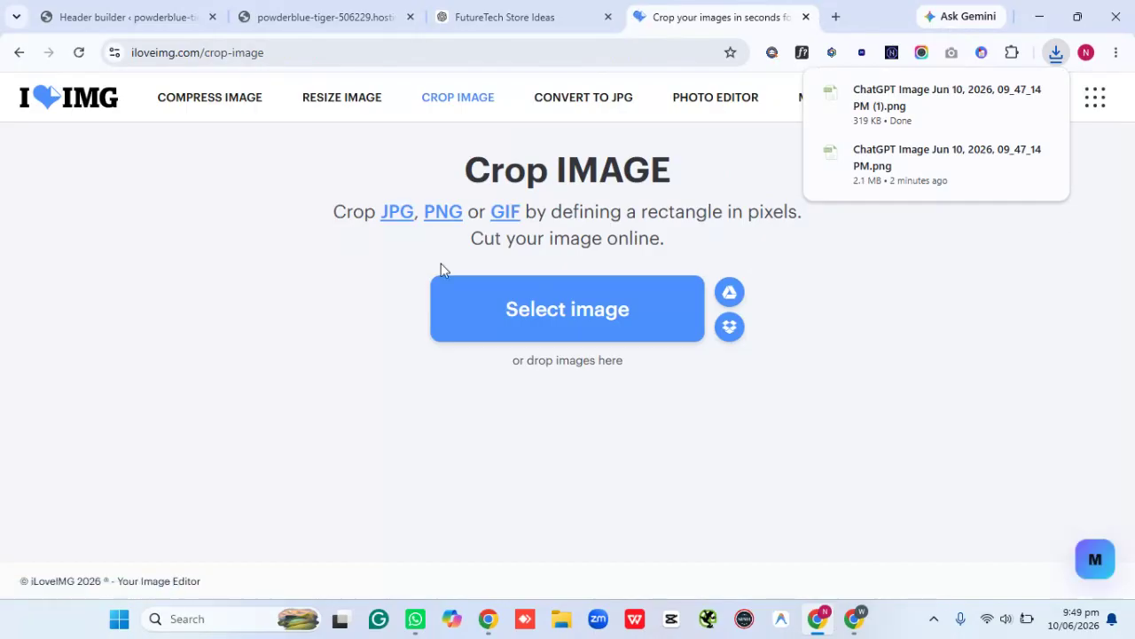
left_click(568, 333)
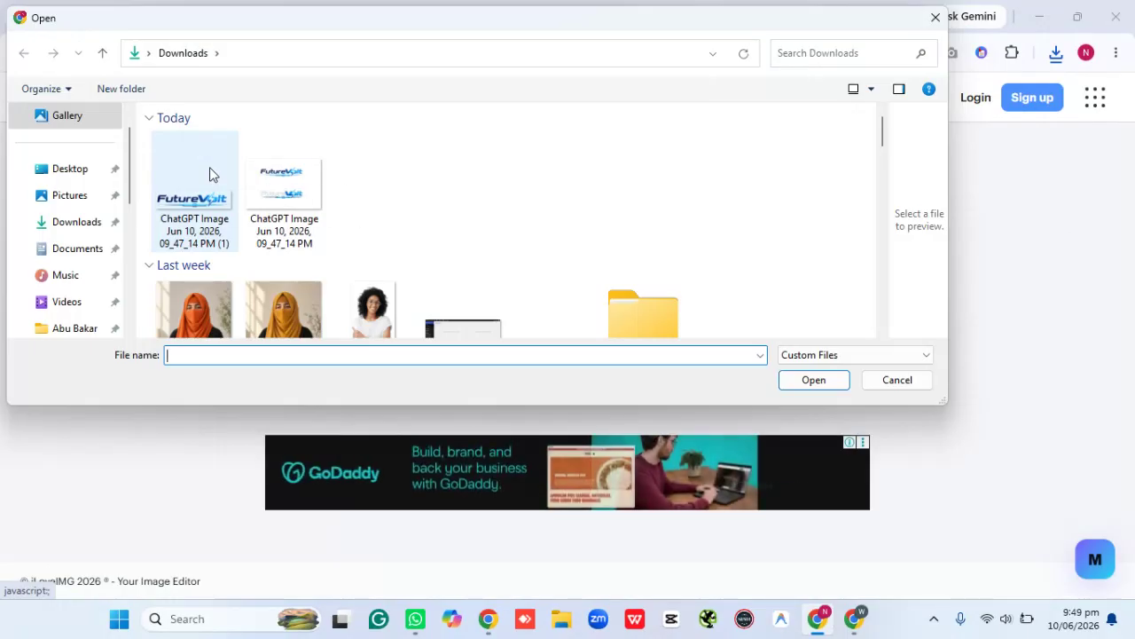
left_click(210, 166)
left_click(279, 175)
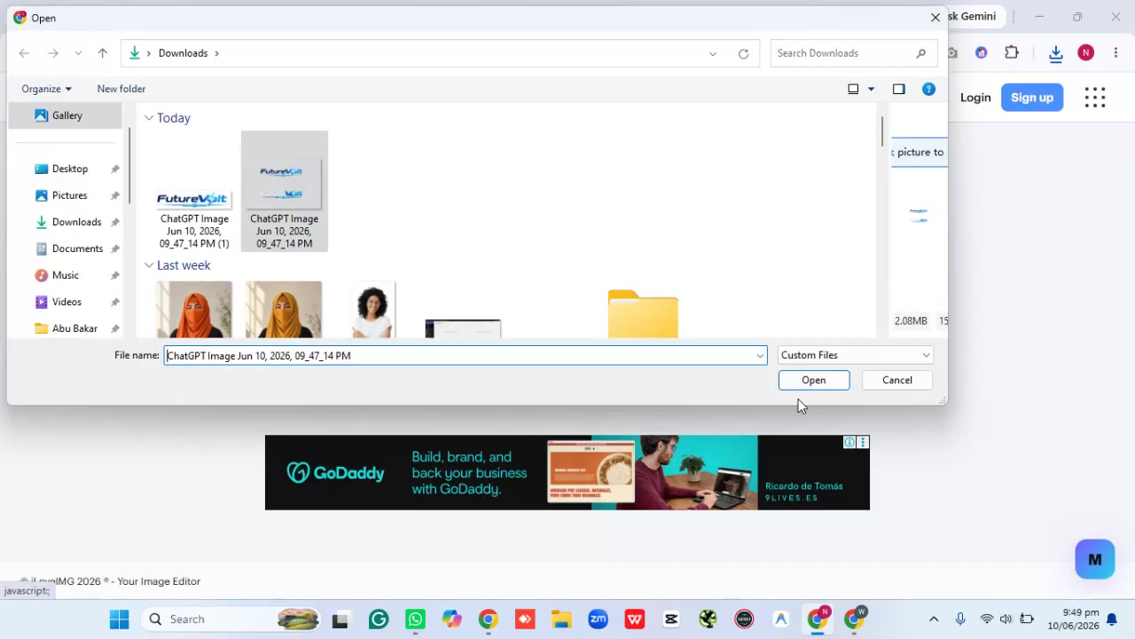
key("Return")
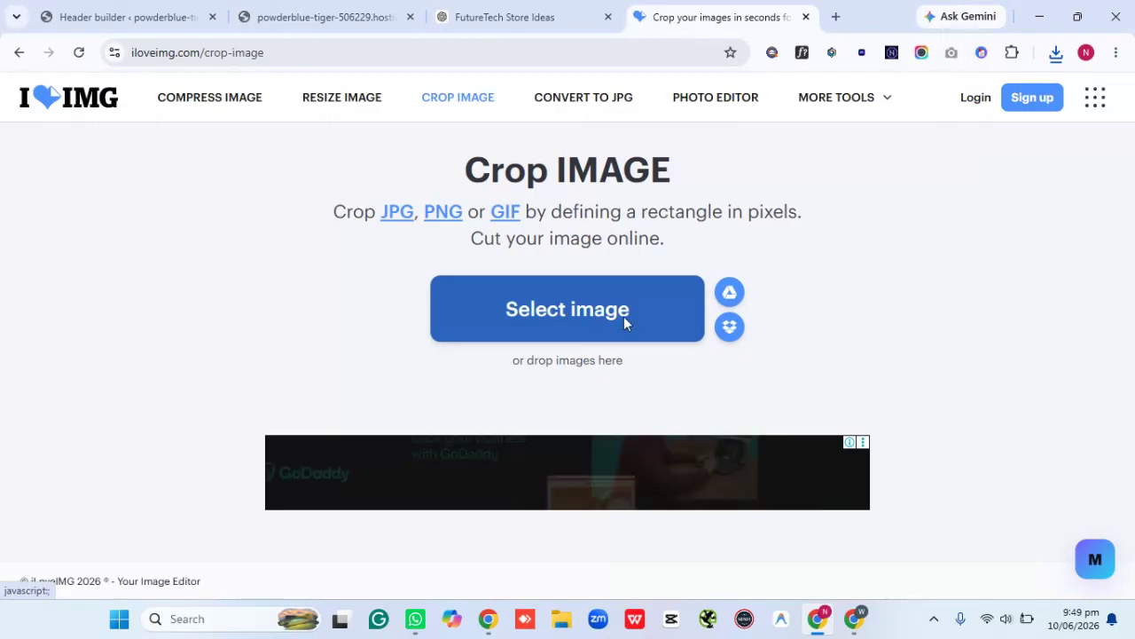
left_click(624, 316)
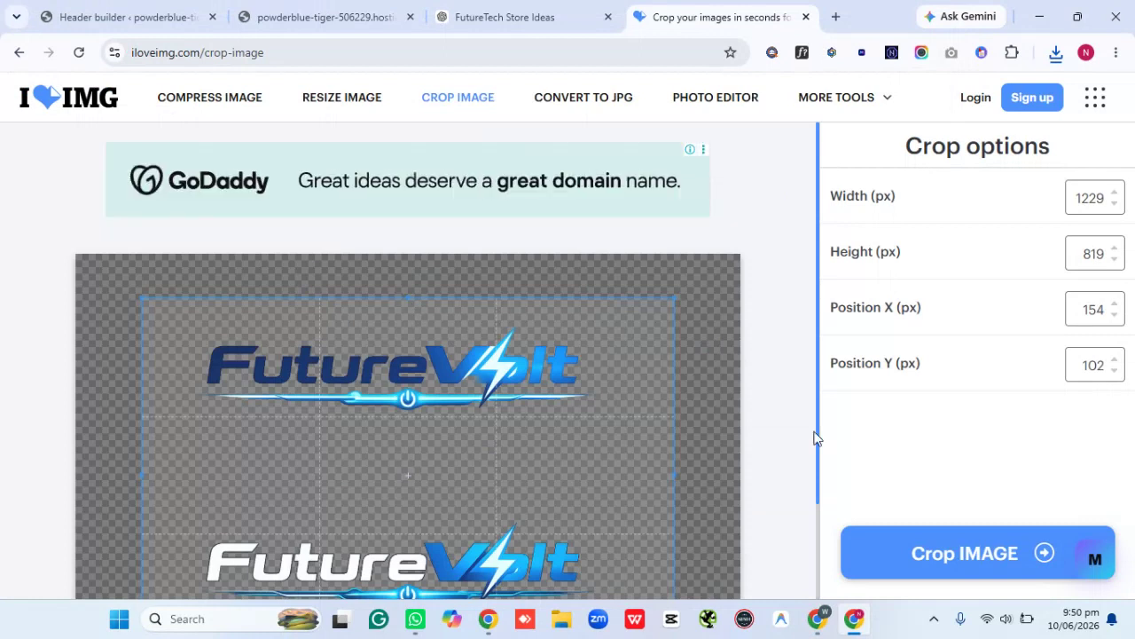
Crop the image to the lower white-text FutureVolt logo, about 924 by 220 px at X 276, Y 605, and download it
triple_click(821, 540)
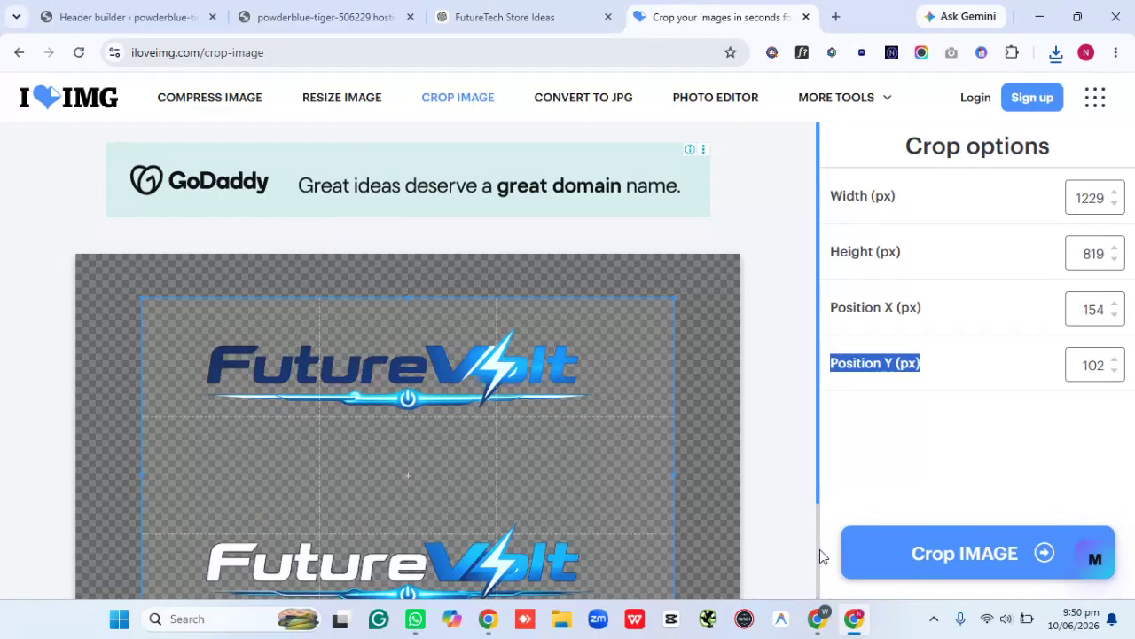
left_click(870, 465)
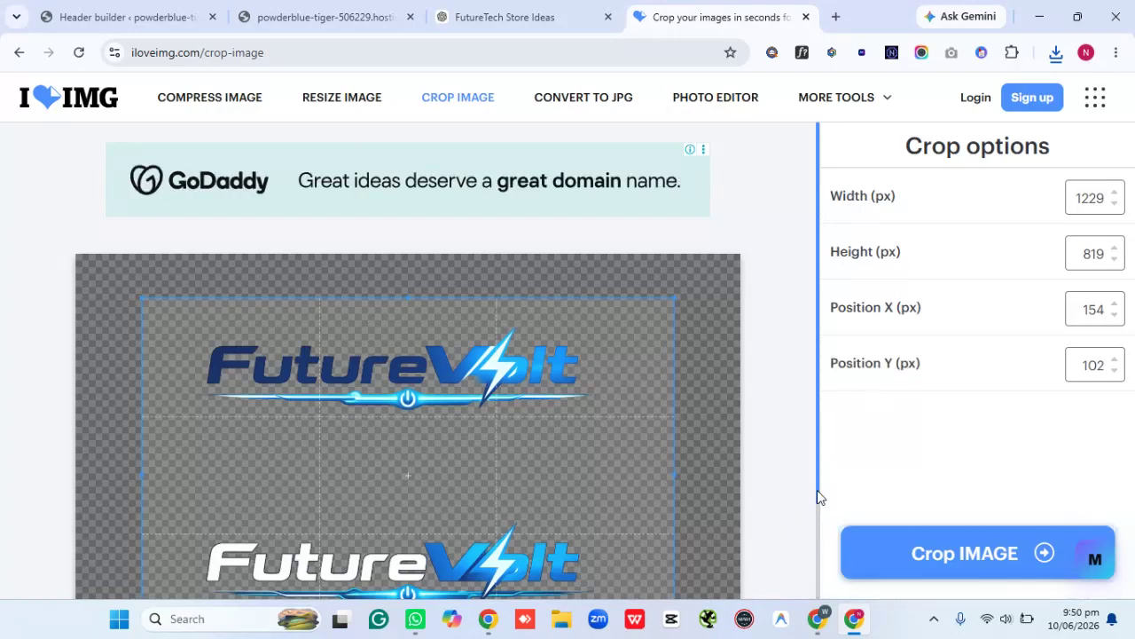
left_click_drag(817, 491, 817, 577)
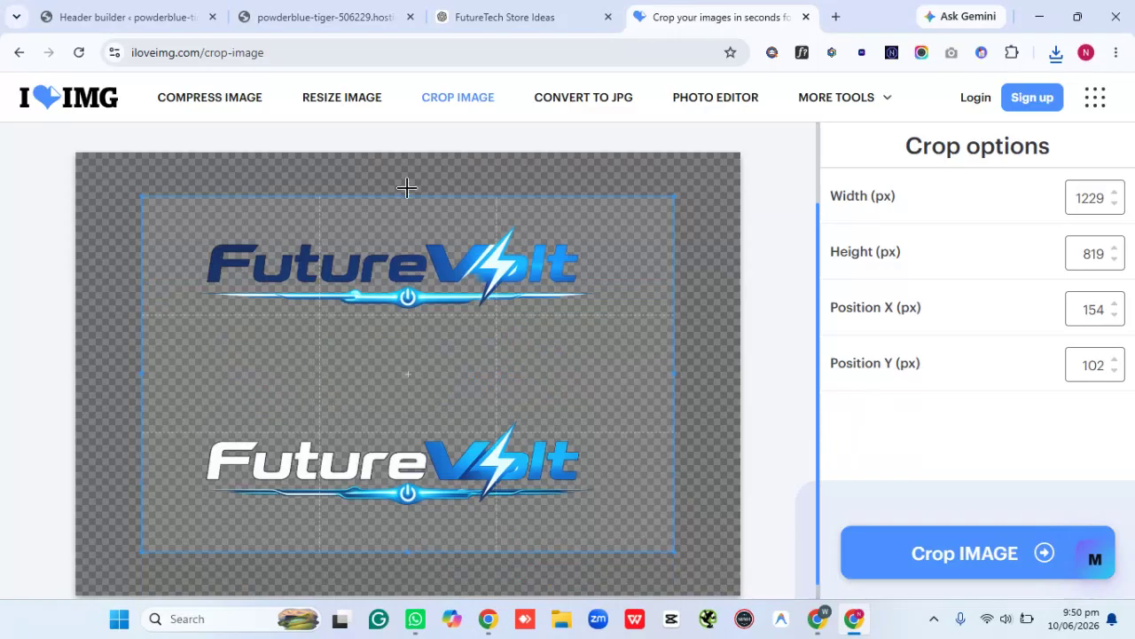
left_click_drag(409, 196, 421, 407)
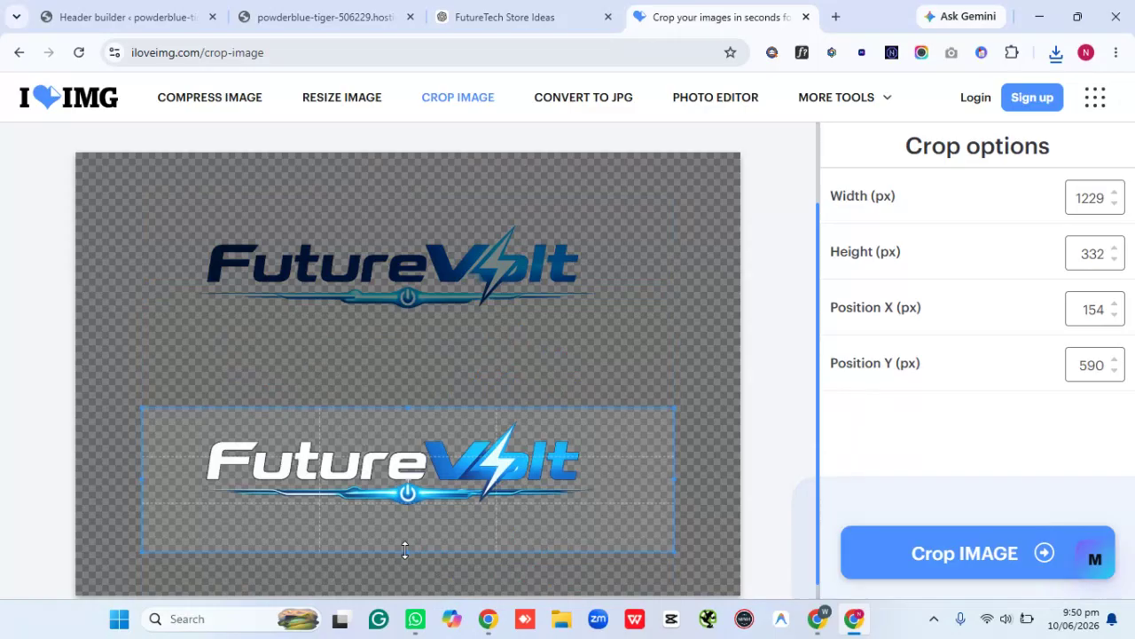
left_click_drag(404, 550, 428, 506)
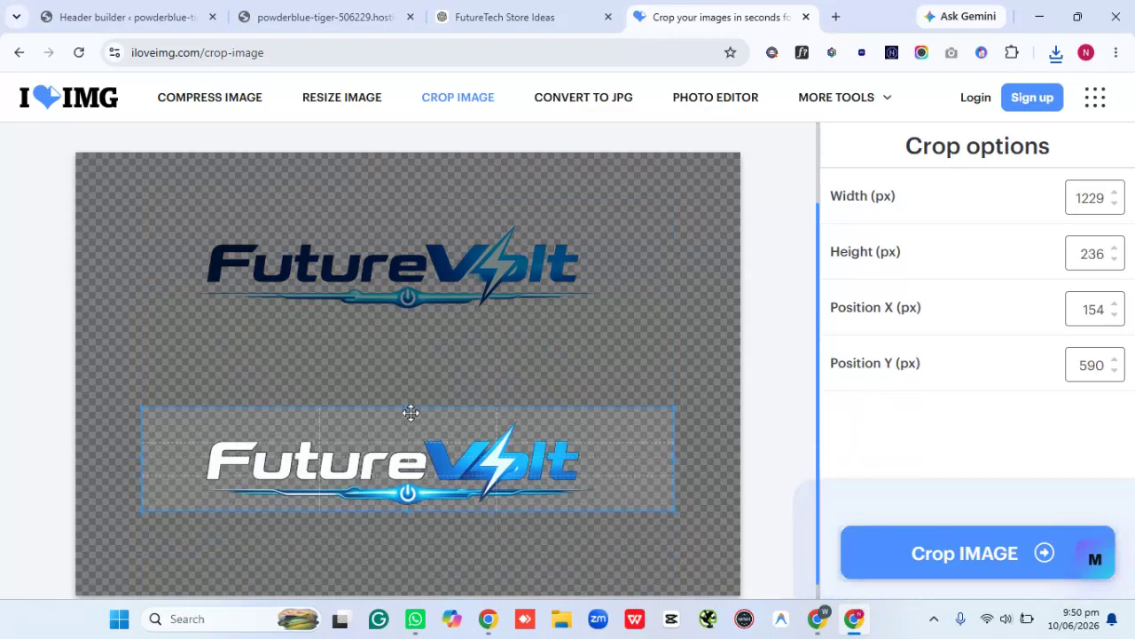
left_click_drag(405, 409, 578, 441)
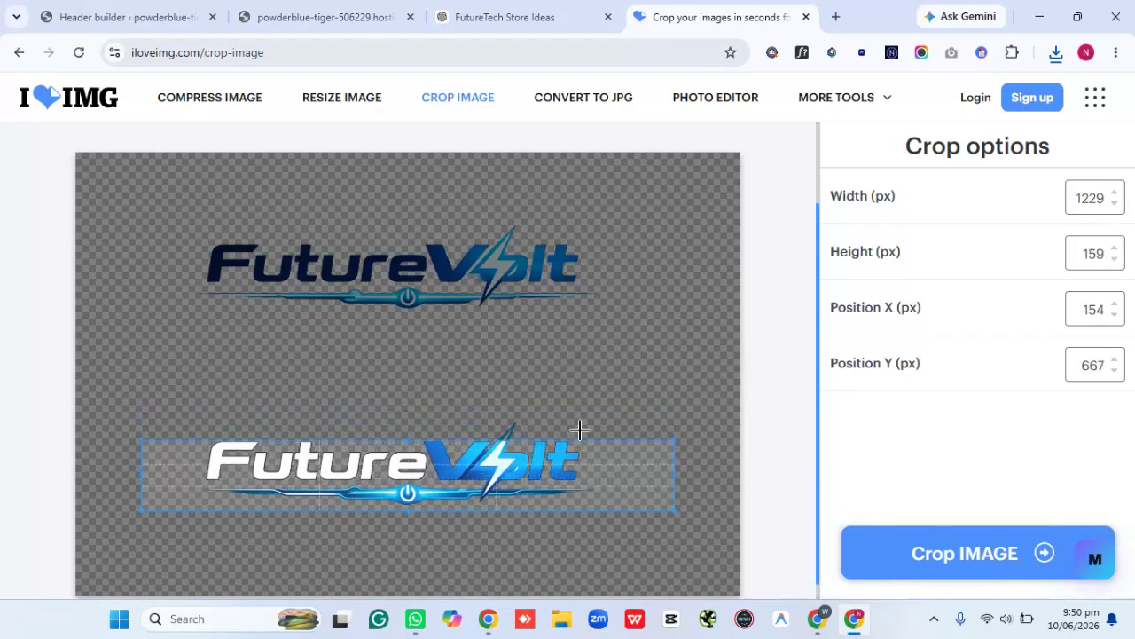
left_click_drag(409, 441, 415, 414)
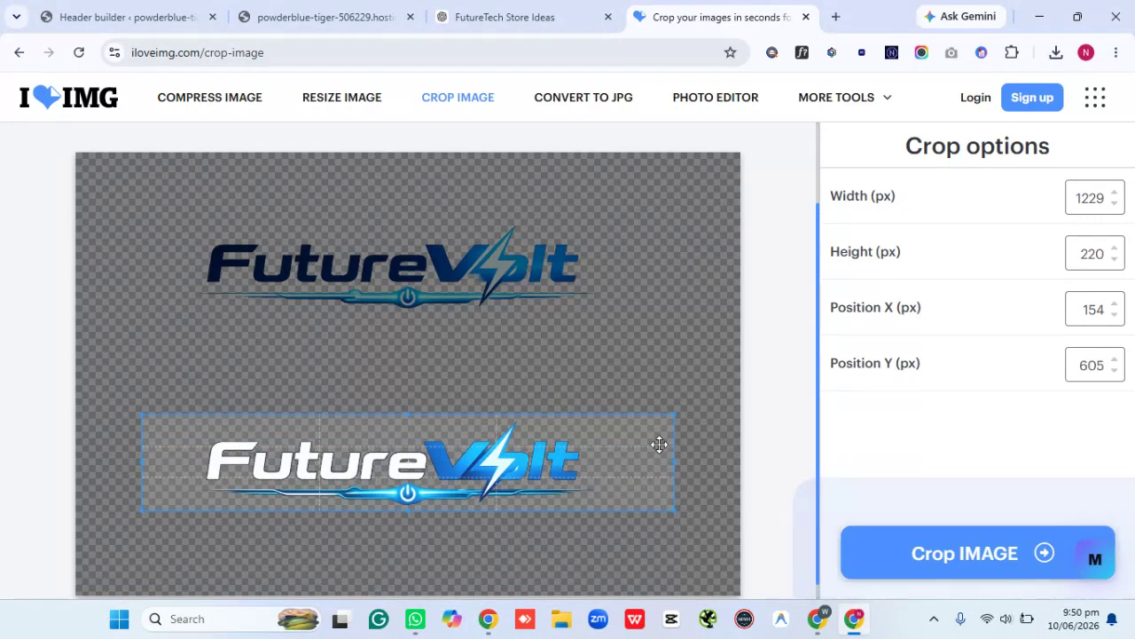
left_click_drag(673, 464, 593, 472)
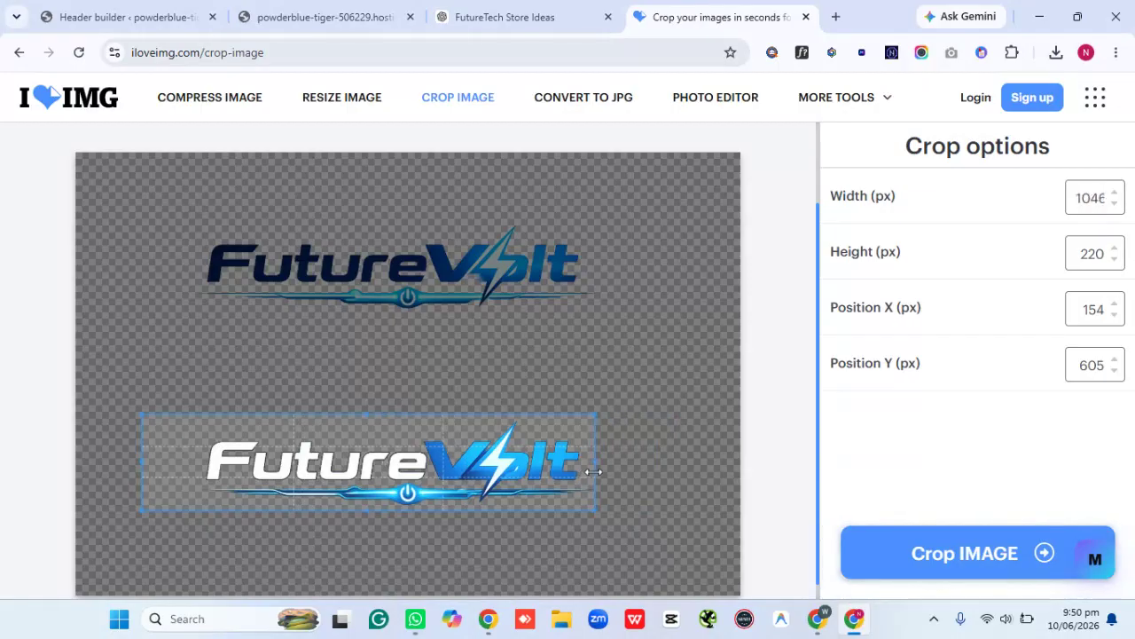
left_click_drag(142, 462, 196, 457)
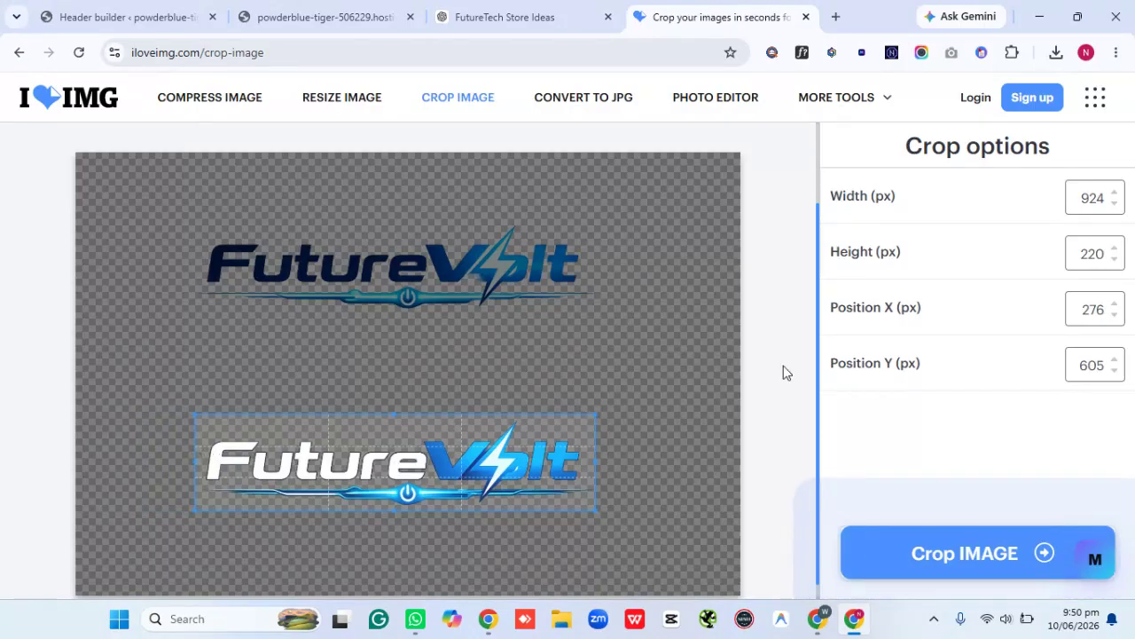
left_click(933, 550)
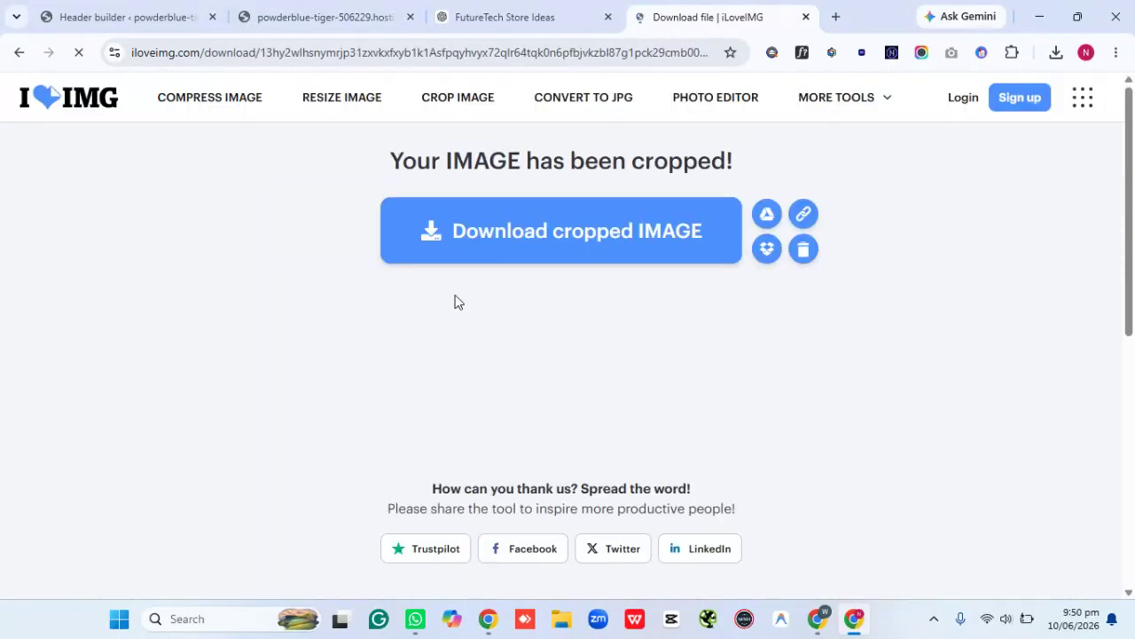
left_click(570, 251)
Replace the desktop header's Logo image with "ChatGPT Image Jun 10, 2026, 09_47_14 PM (1).png" from the recent downloads, and save the element and header
left_click(286, 11)
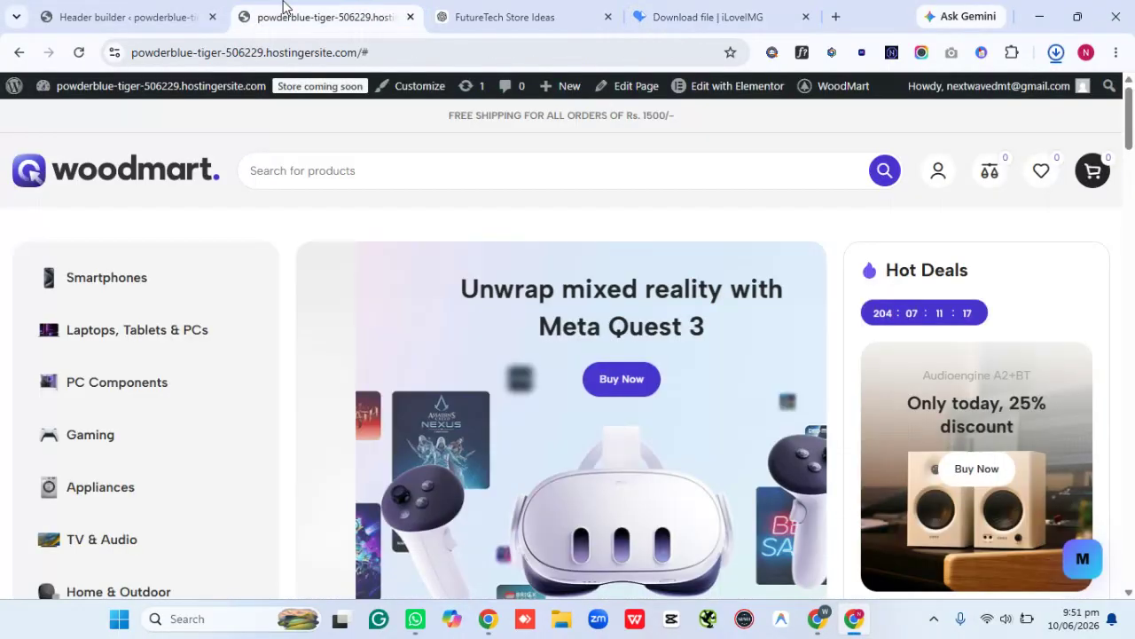
key("ctrl+shift+Tab")
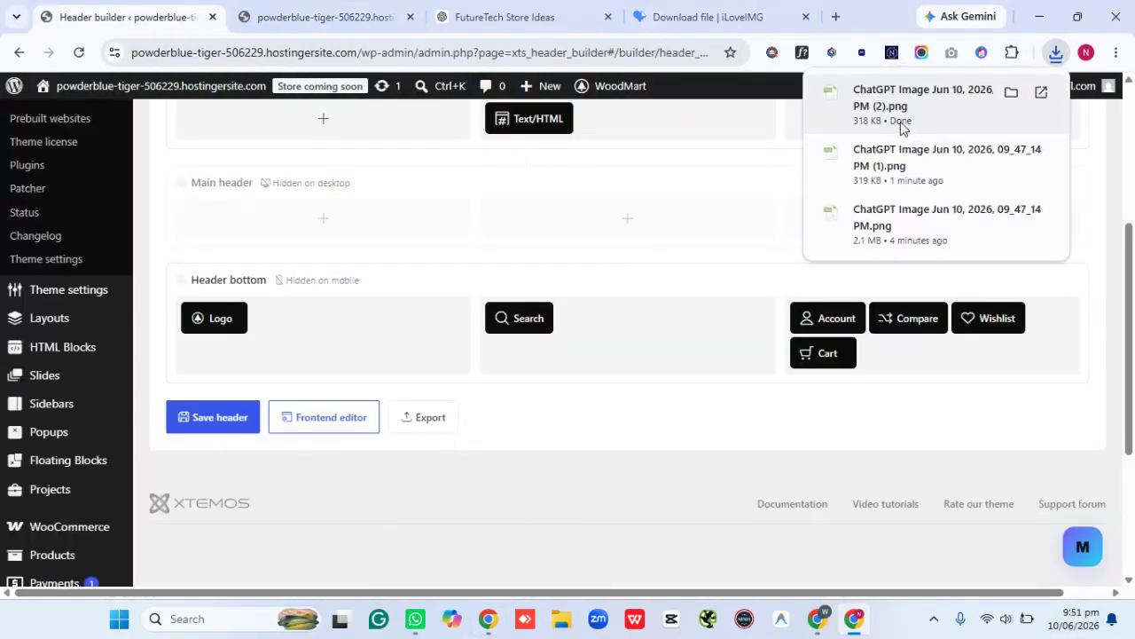
left_click(527, 7)
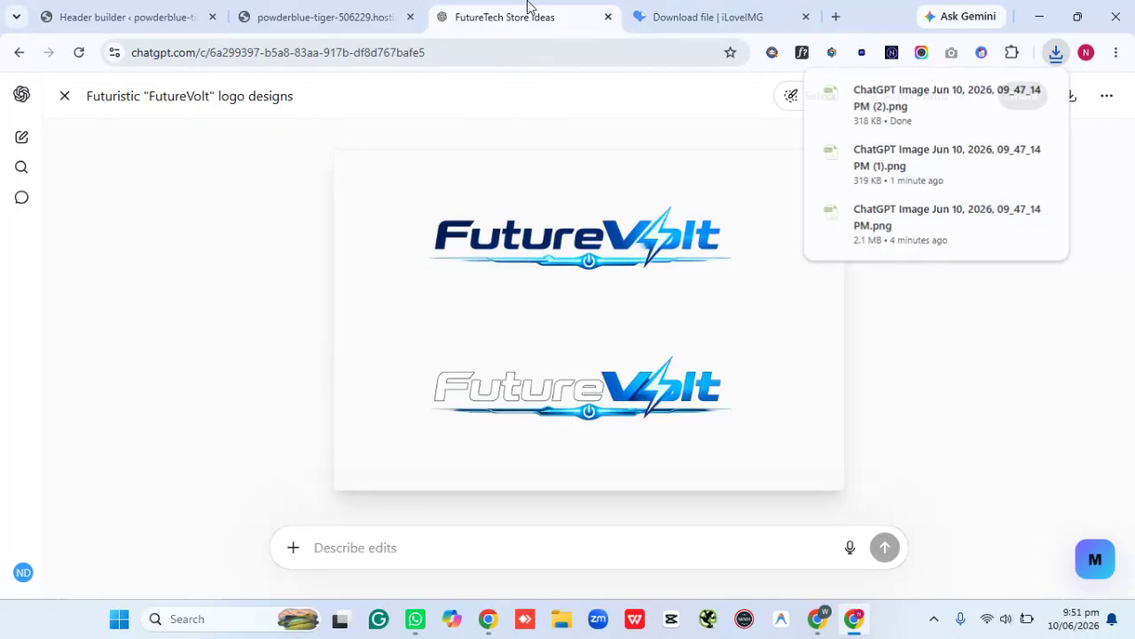
left_click(329, 10)
left_click(108, 11)
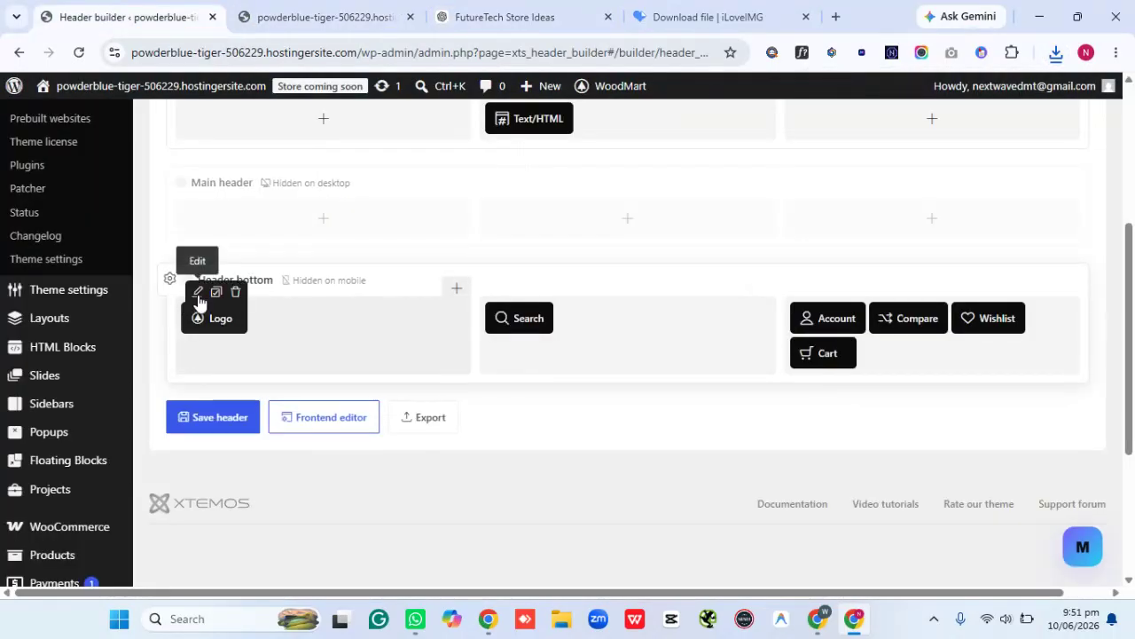
left_click(198, 294)
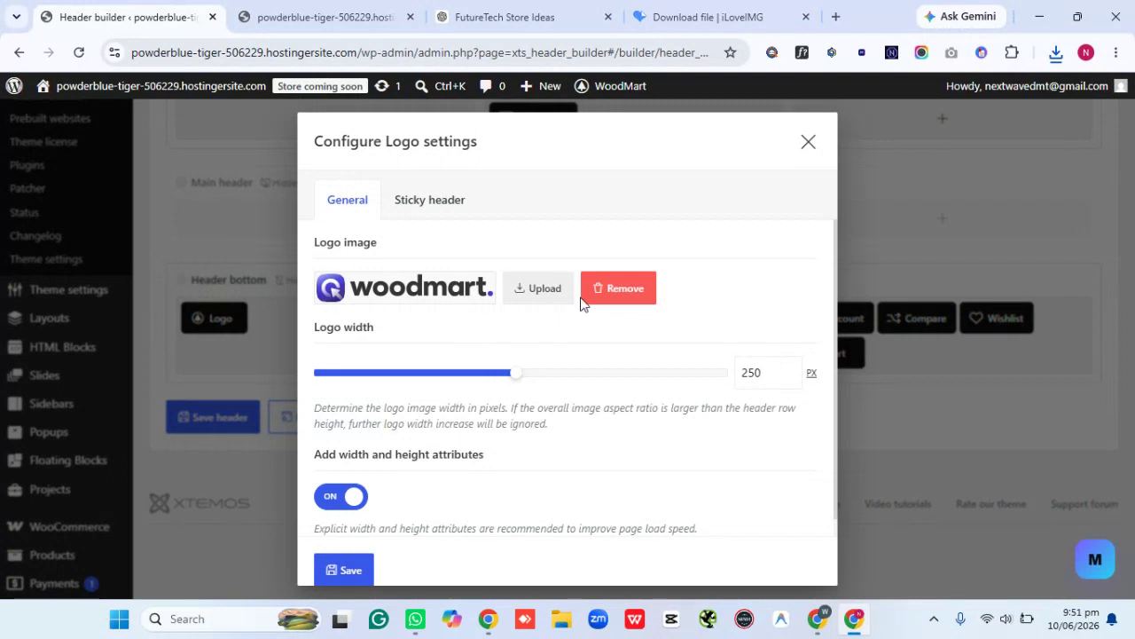
left_click(552, 295)
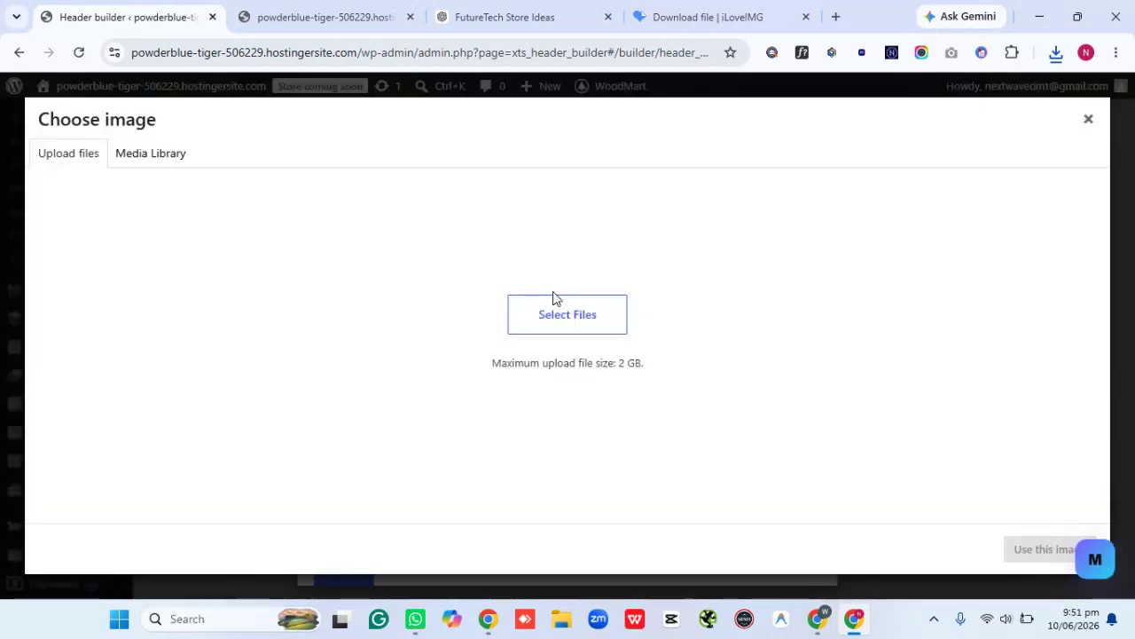
left_click(1056, 53)
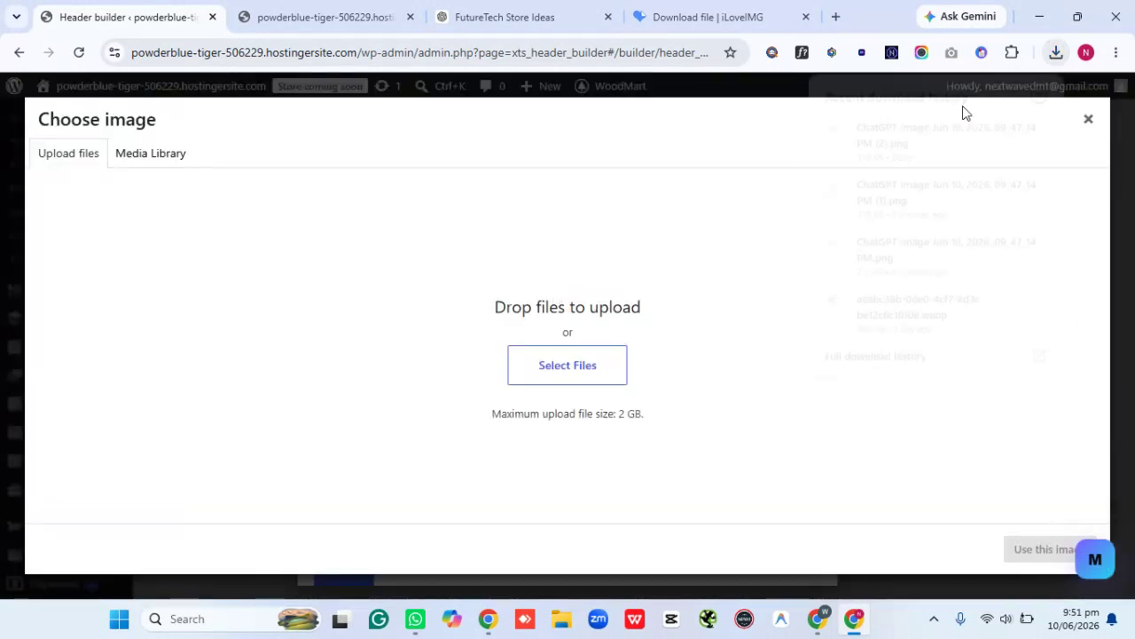
left_click_drag(976, 191, 583, 304)
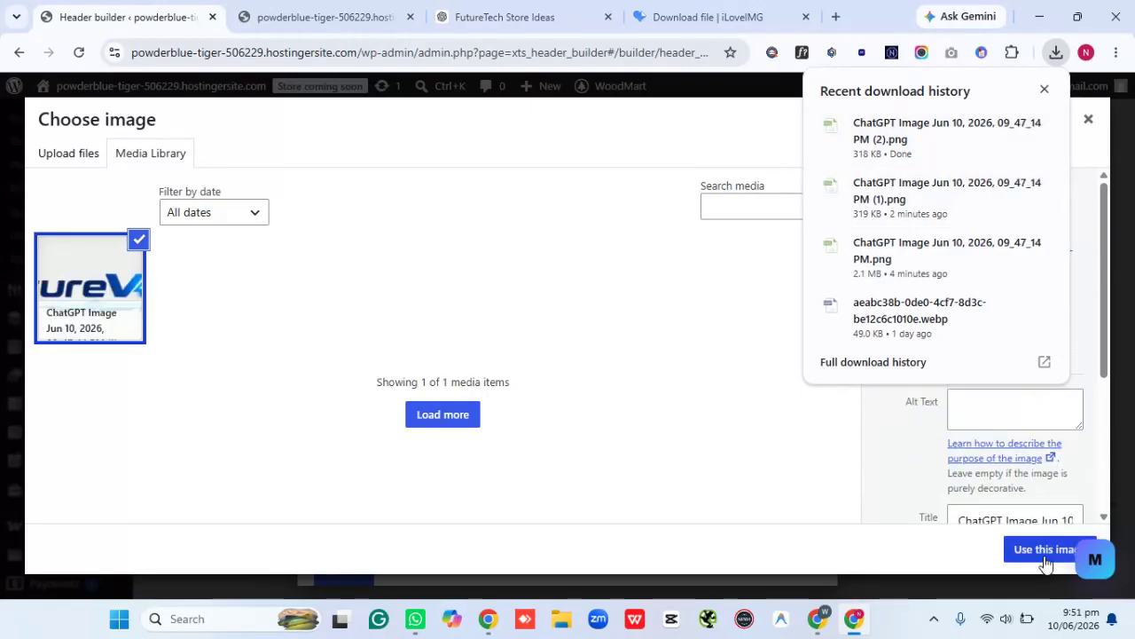
left_click(1045, 550)
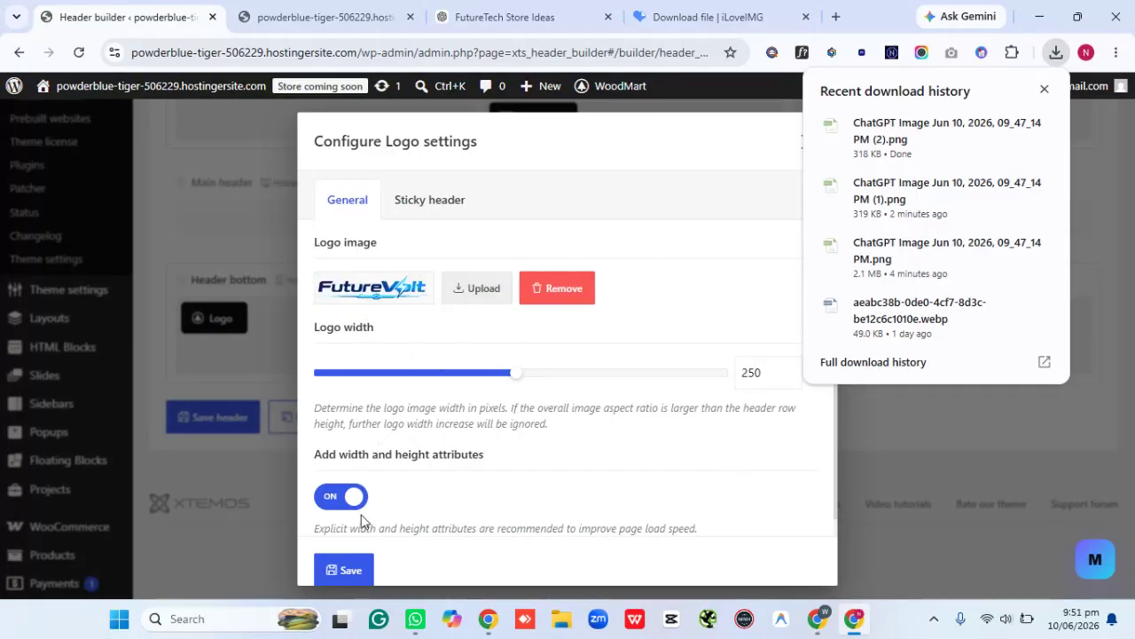
left_click(358, 575)
left_click(221, 419)
Reload the storefront, check the logo and icons in its header, and look through the home page down to the lower text sections
left_click(279, 7)
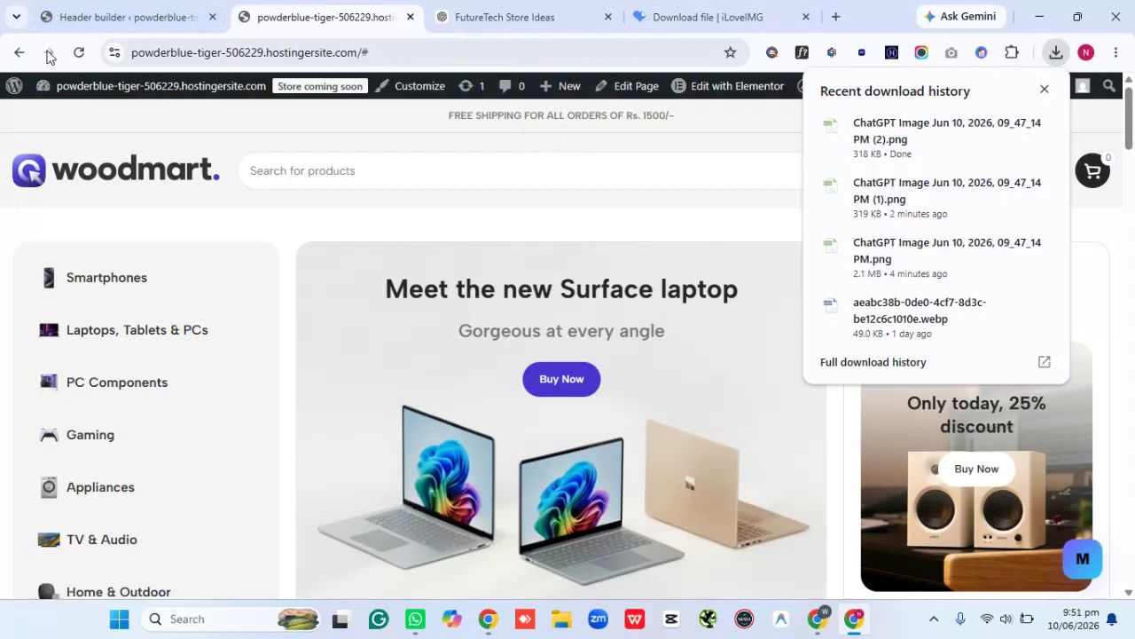
left_click(79, 53)
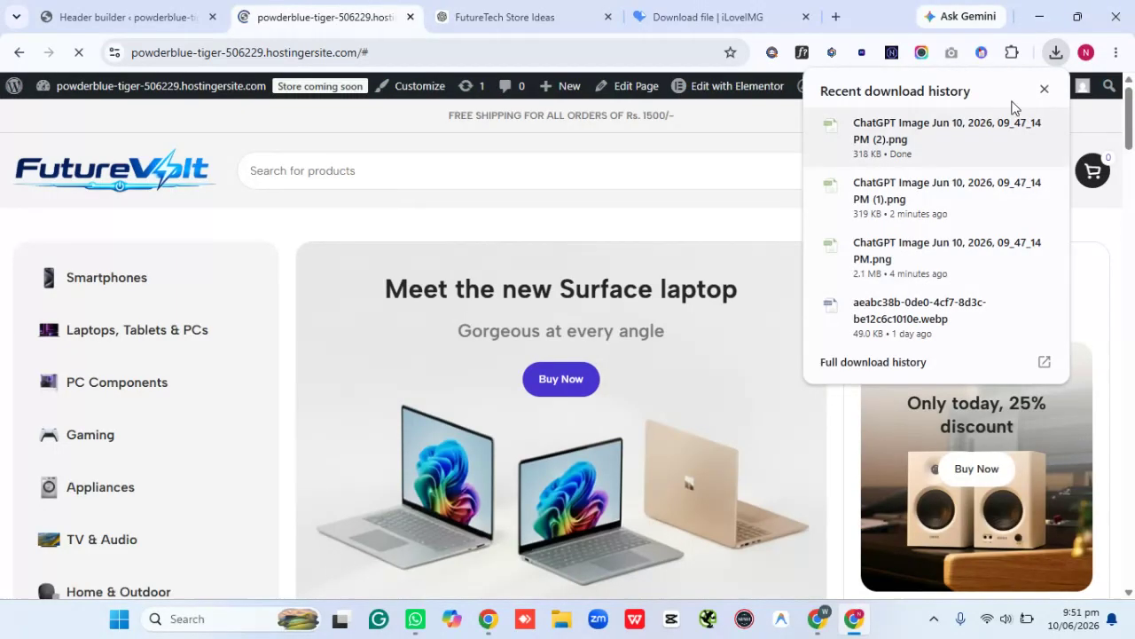
left_click(1045, 90)
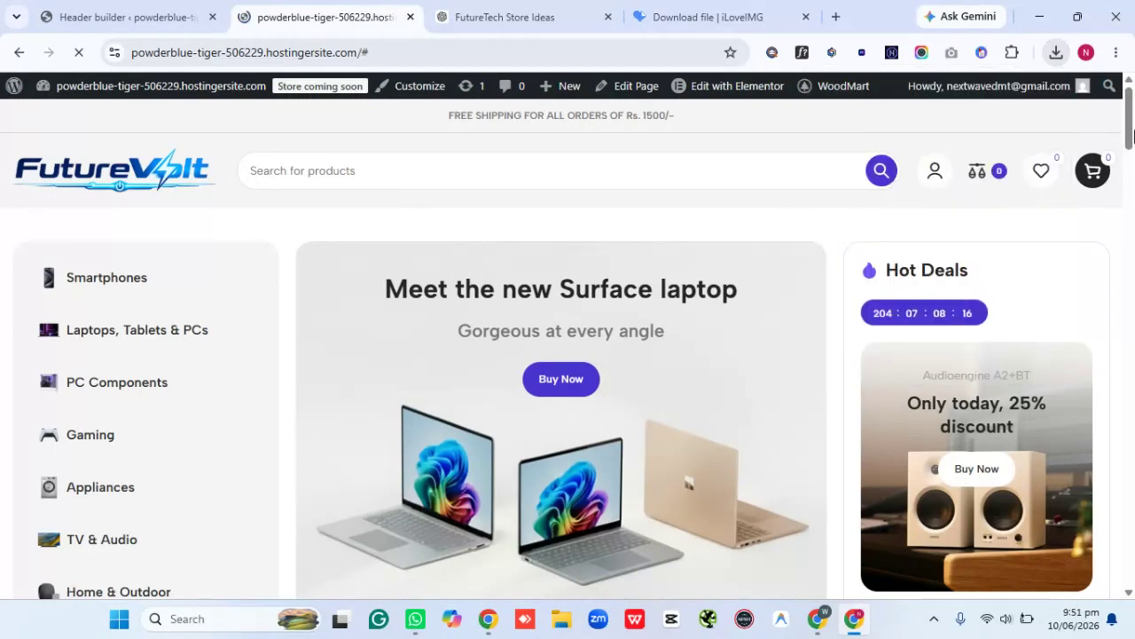
left_click_drag(1130, 133, 1130, 555)
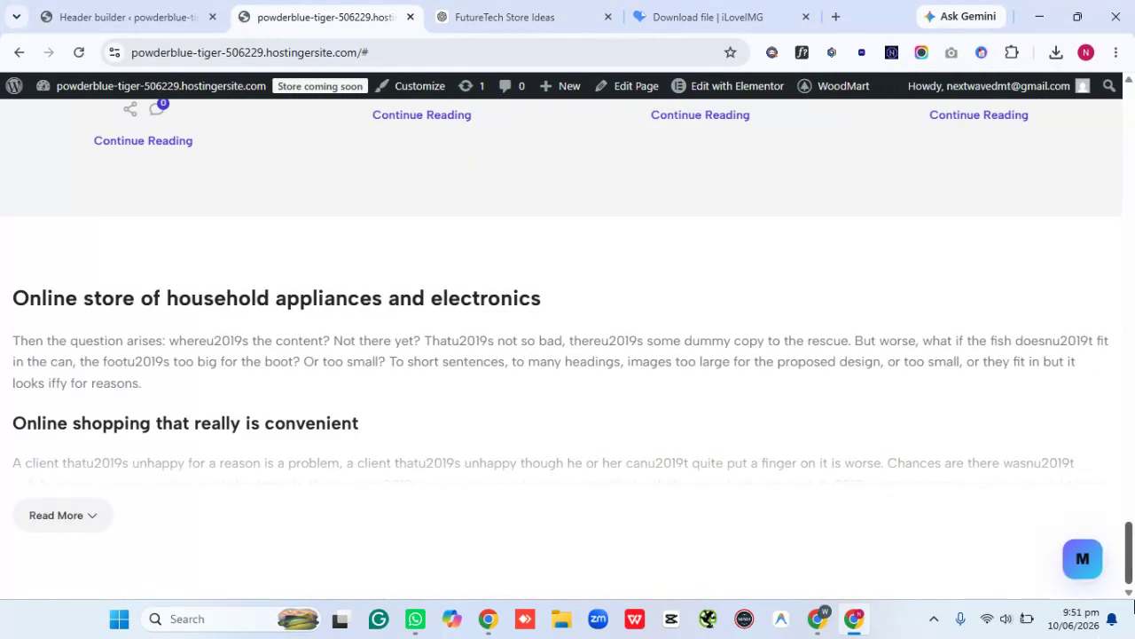
mouse_move(1133, 577)
left_mouse_down()
mouse_move(1133, 242)
mouse_move(1133, 577)
left_mouse_up()
left_click_drag(1133, 497, 1133, 89)
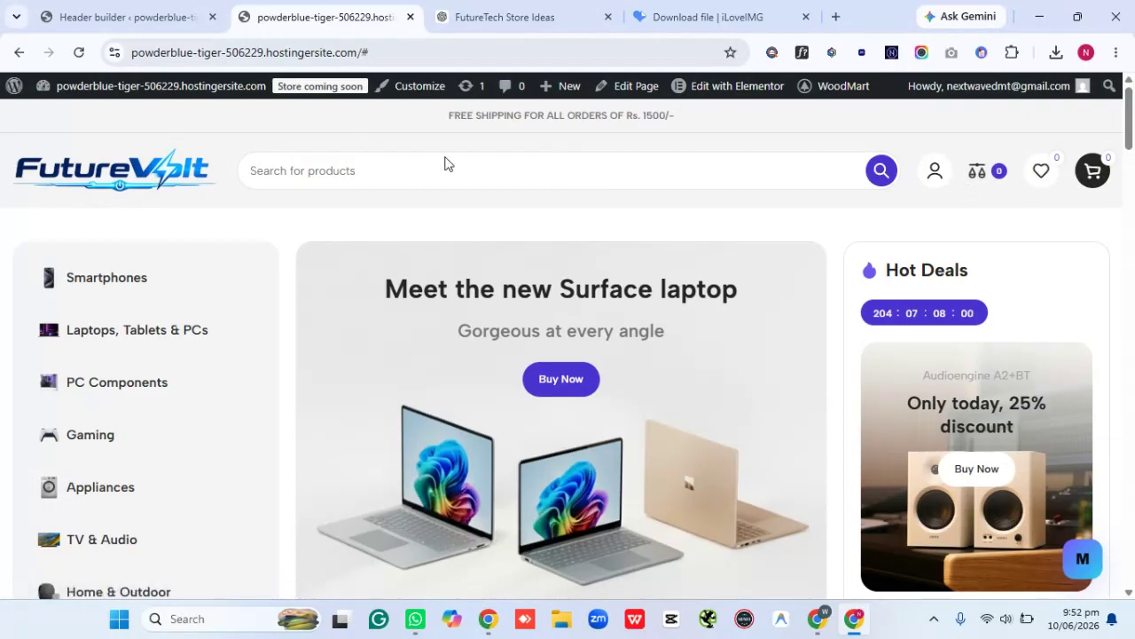
left_click(302, 168)
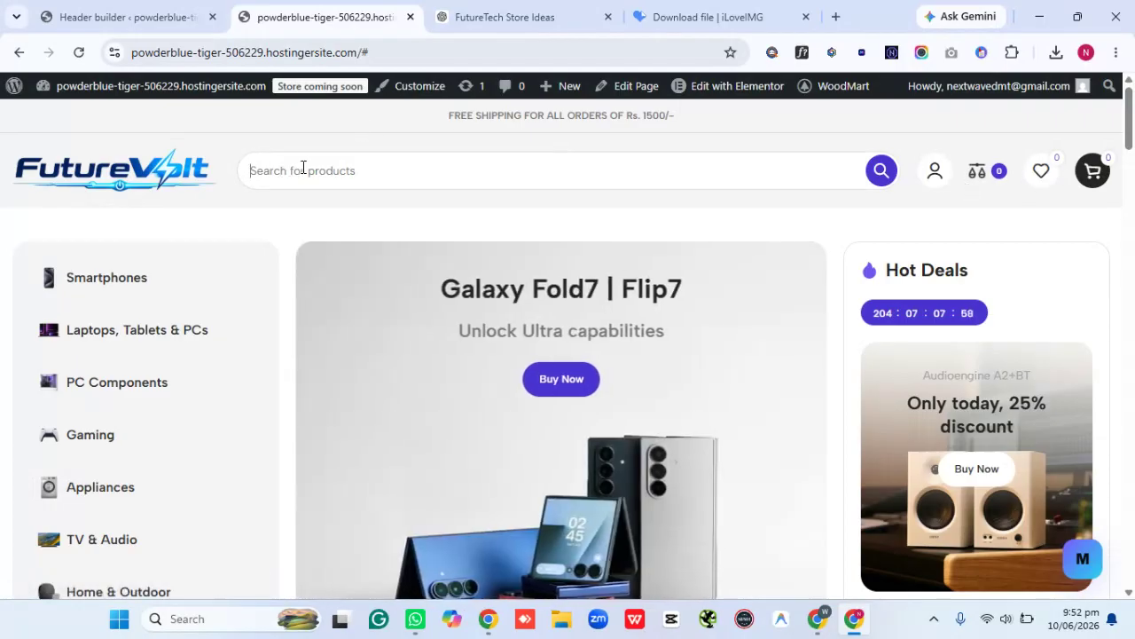
Return to the Header Electronics 3 builder and switch it to the mobile layout, showing the Main header row
left_click(183, 7)
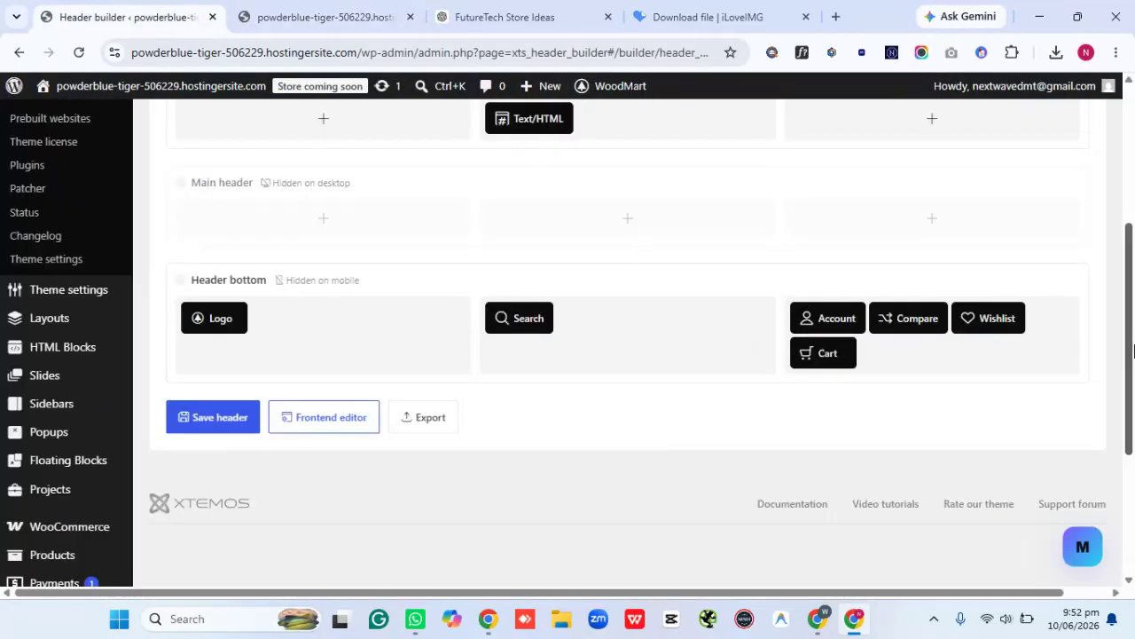
scroll(667, 130, "up", 3)
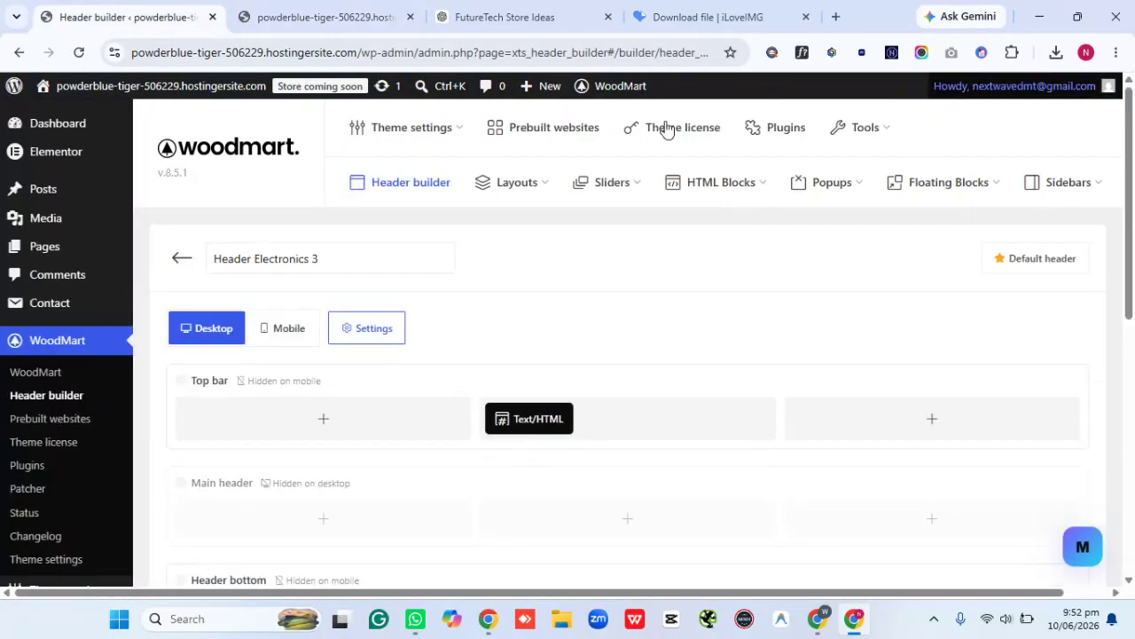
left_click(286, 336)
scroll(1134, 302, "down", 3)
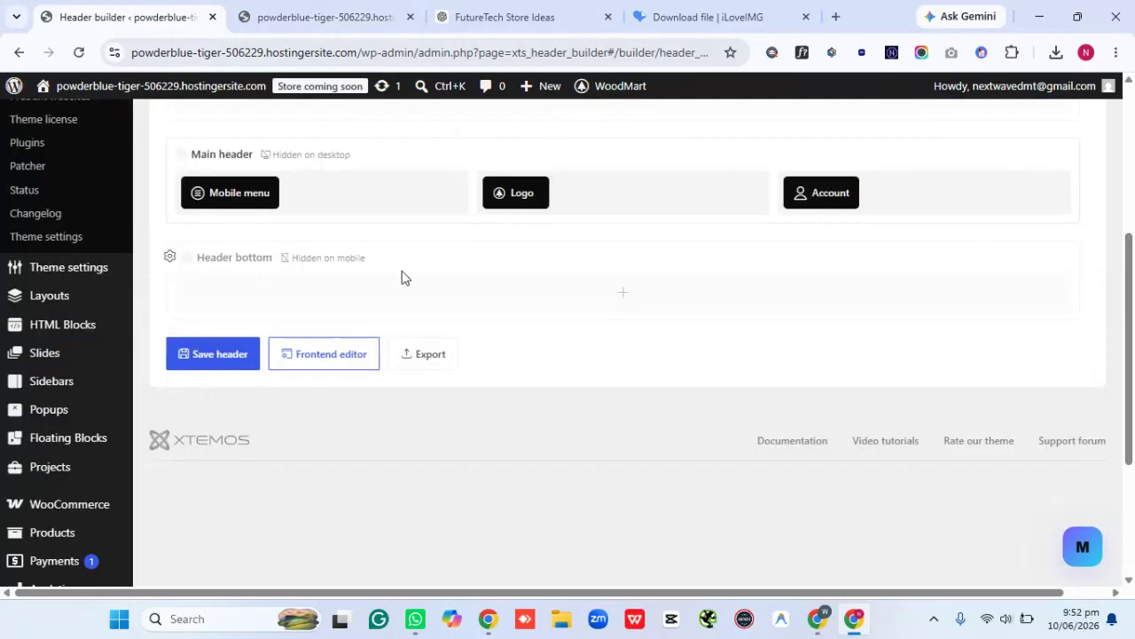
Review the general and style settings of the mobile header's Mobile menu element and close them without changes
mouse_move(185, 182)
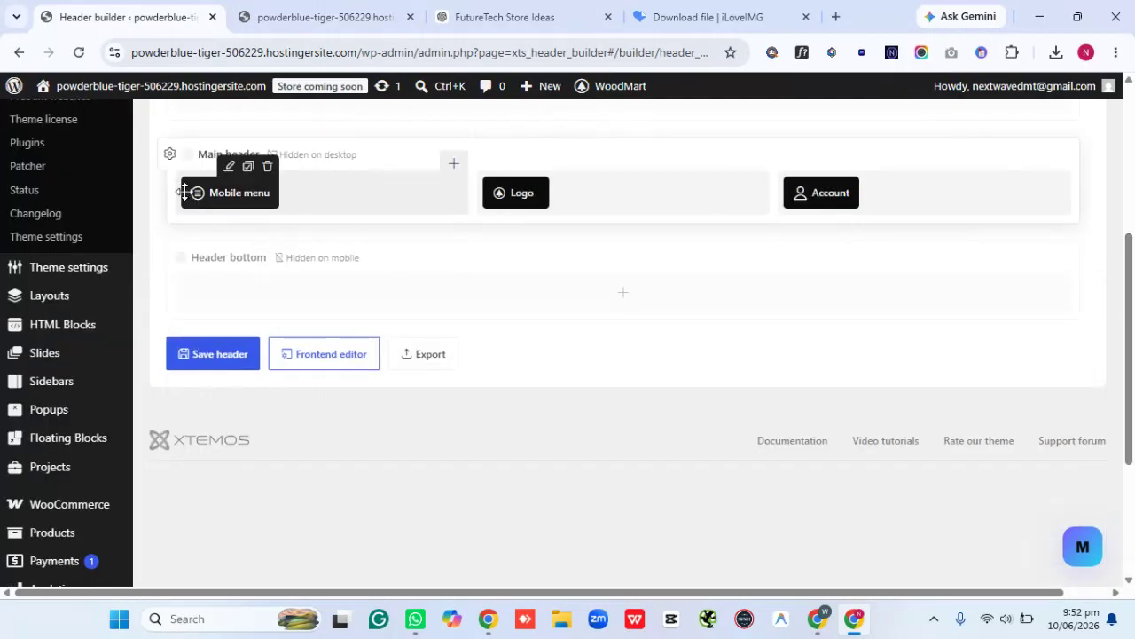
left_click(229, 167)
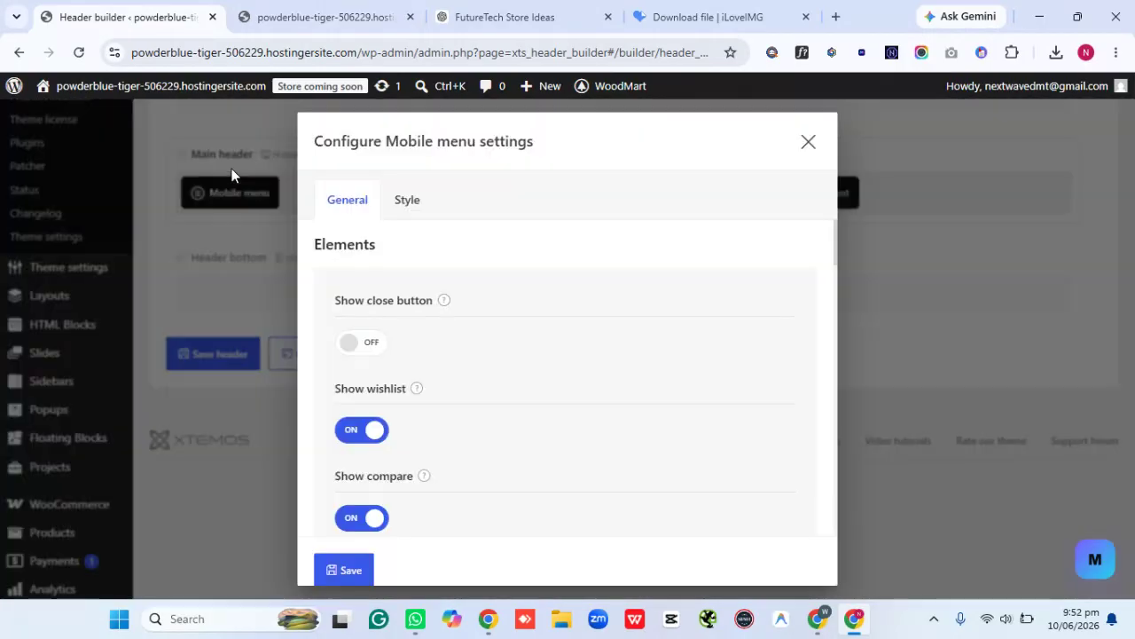
mouse_move(834, 252)
left_mouse_down()
mouse_move(832, 510)
mouse_move(834, 238)
left_mouse_up()
left_click(403, 205)
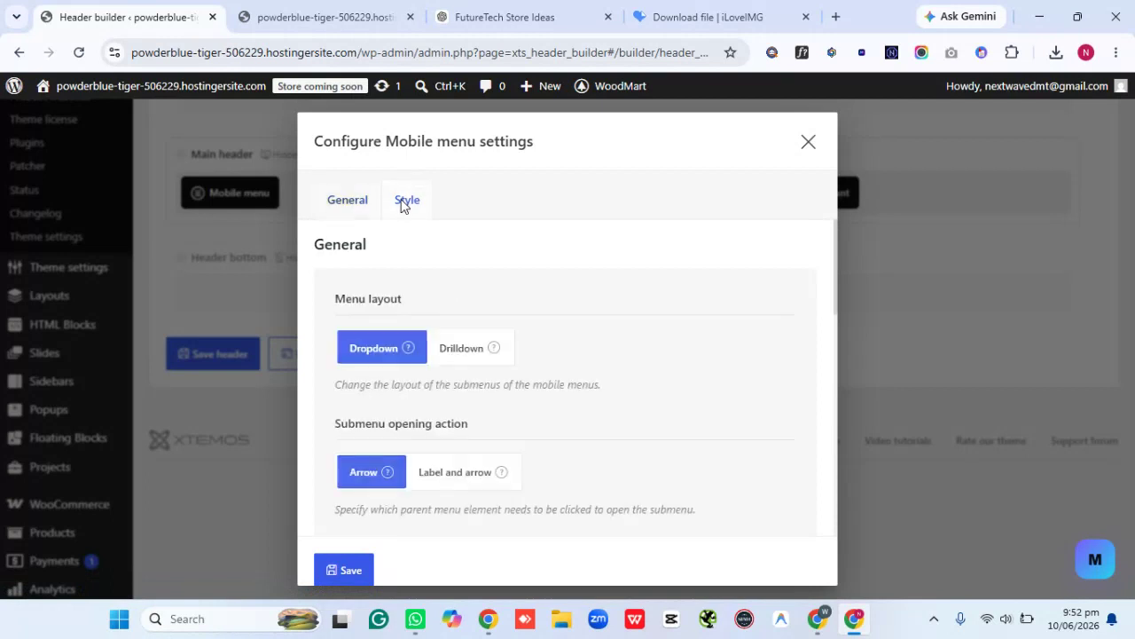
left_click_drag(835, 284, 850, 229)
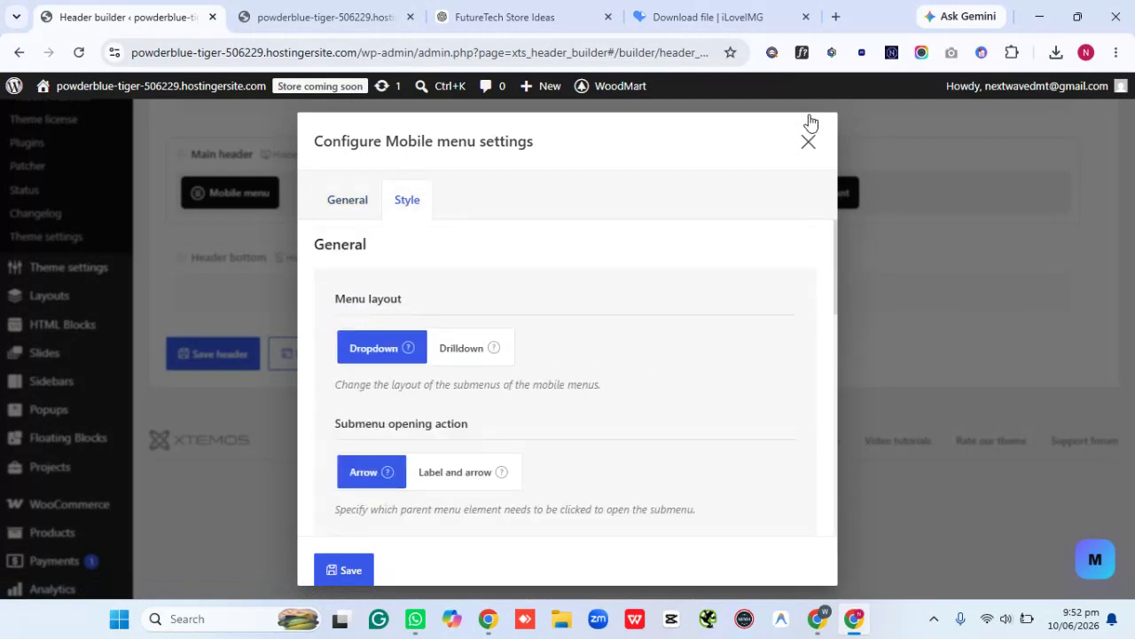
left_click(809, 142)
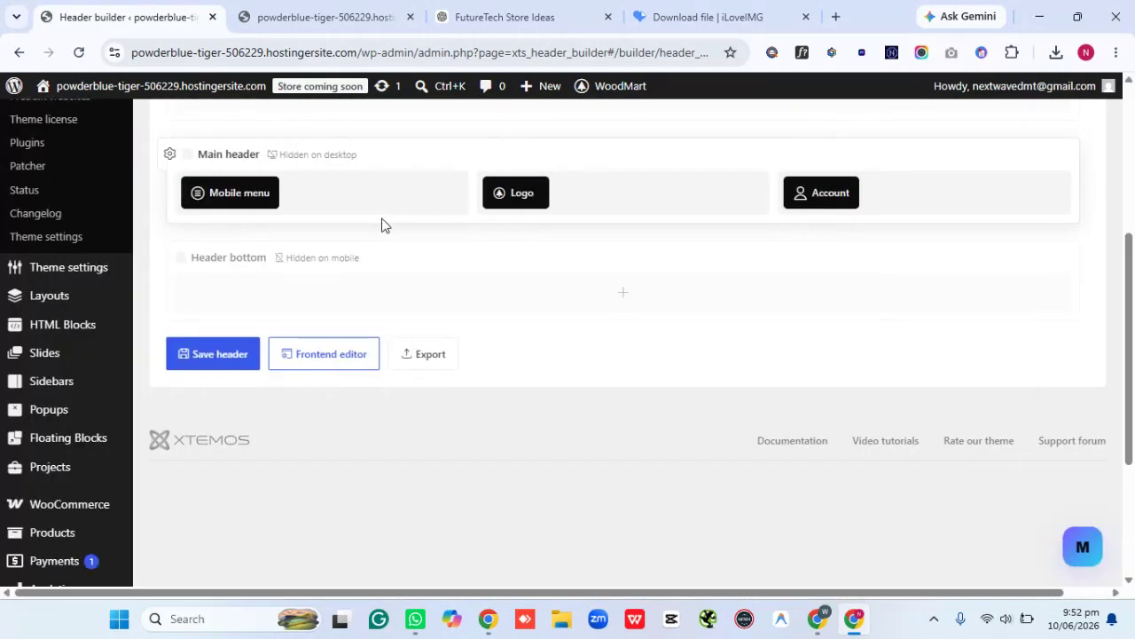
Replace the mobile header's Logo image with "ChatGPT-Image-Jun-10-2026-09_47_14-PM-1.png" from the media library, and save the element and header
left_click(500, 168)
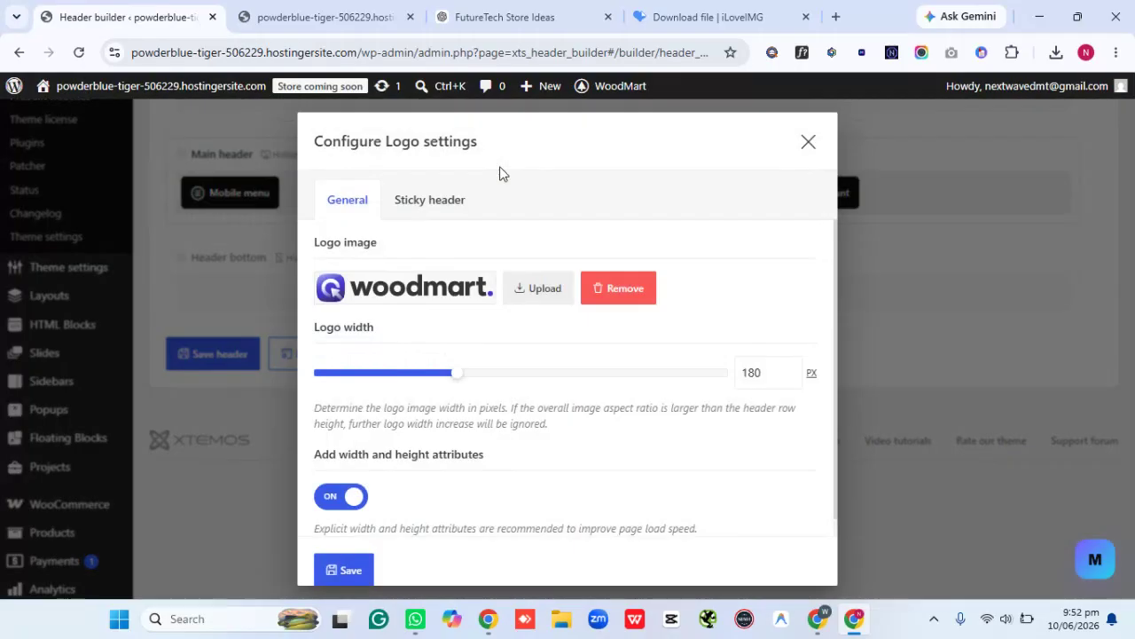
left_click(542, 288)
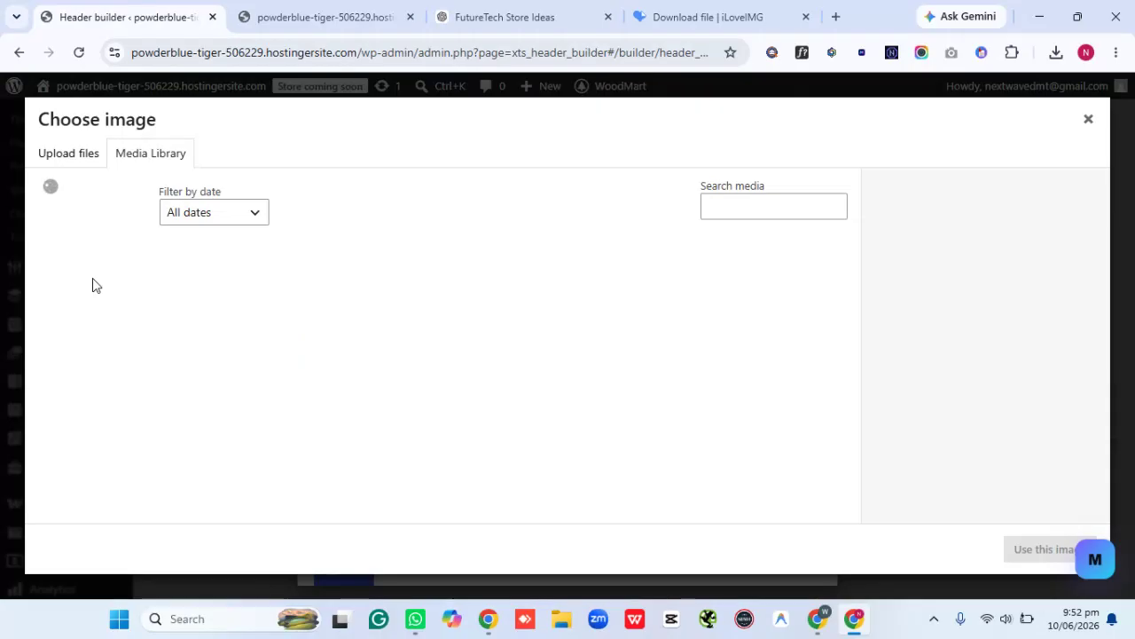
left_click(76, 302)
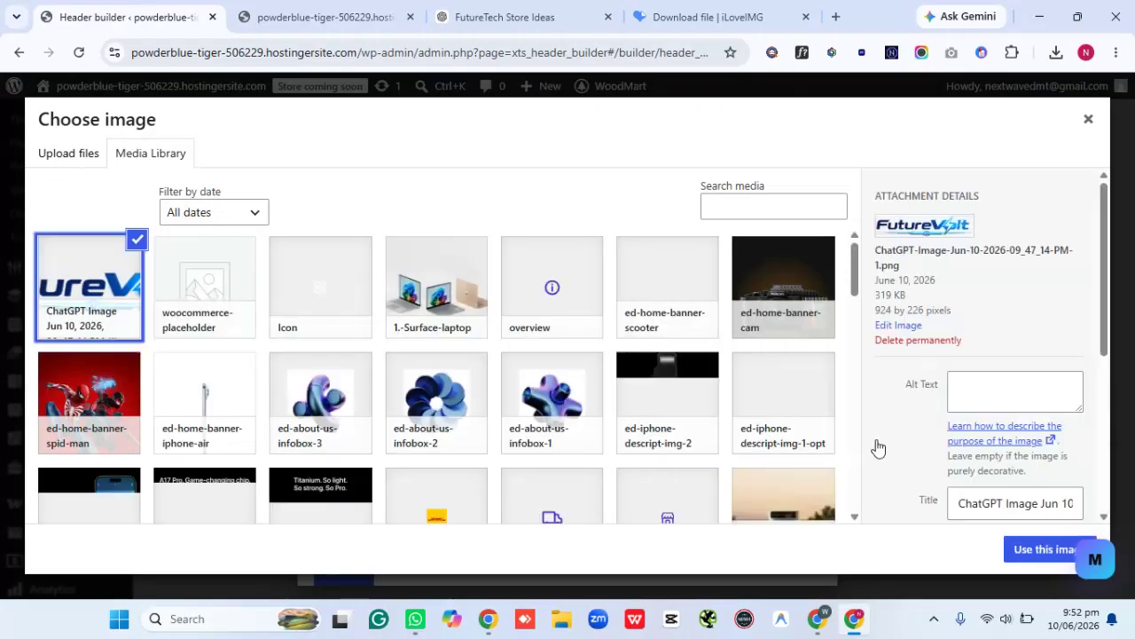
left_click(1029, 549)
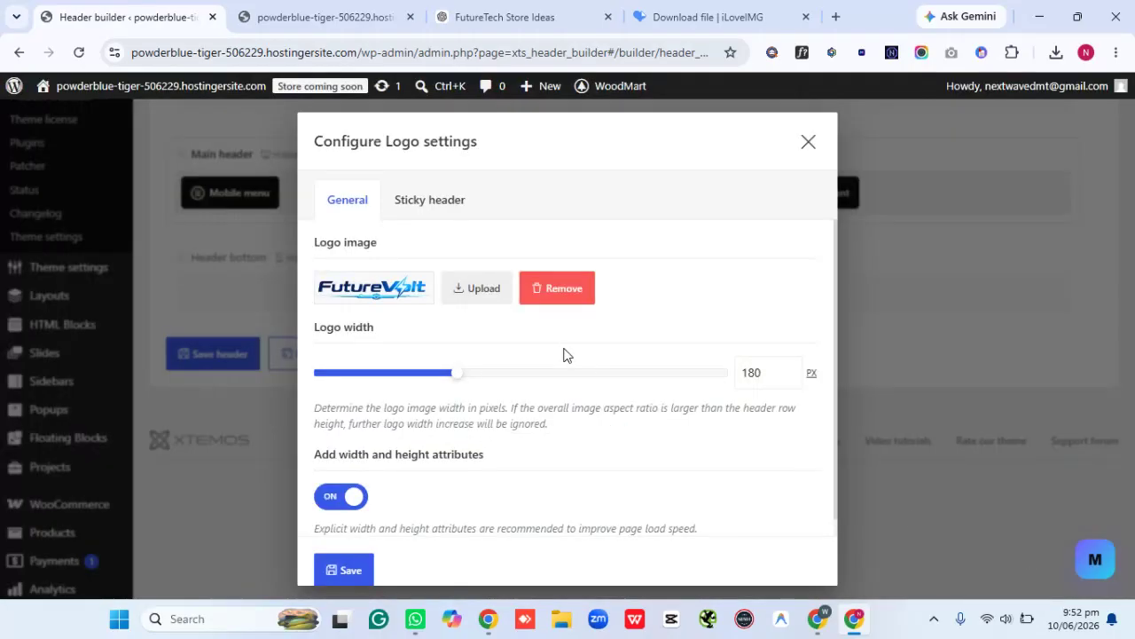
left_click(351, 571)
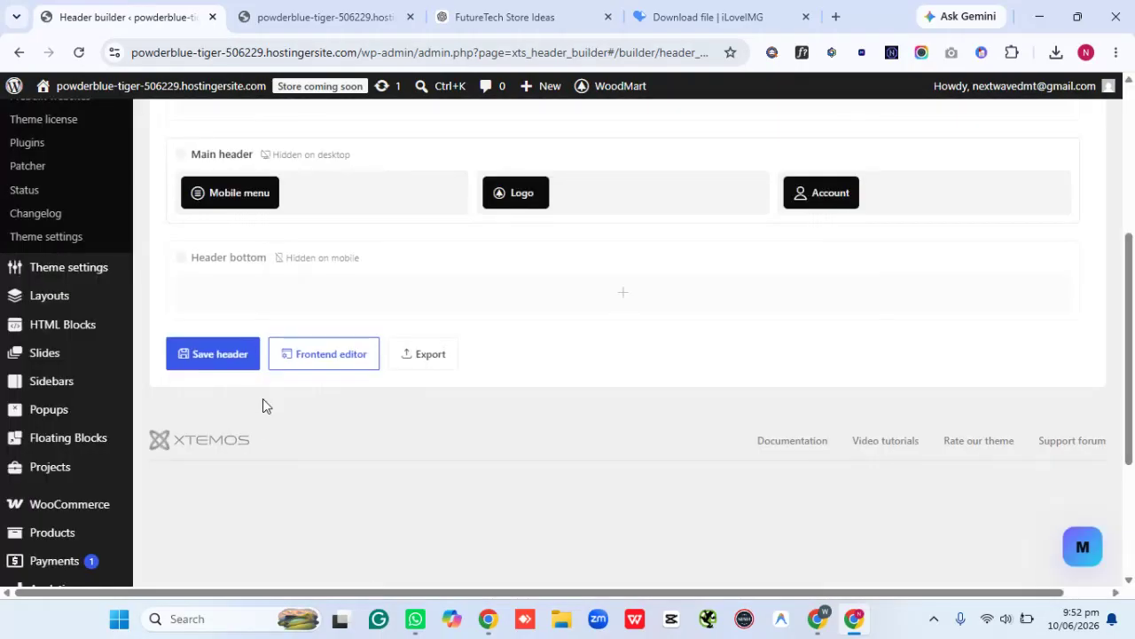
left_click(213, 359)
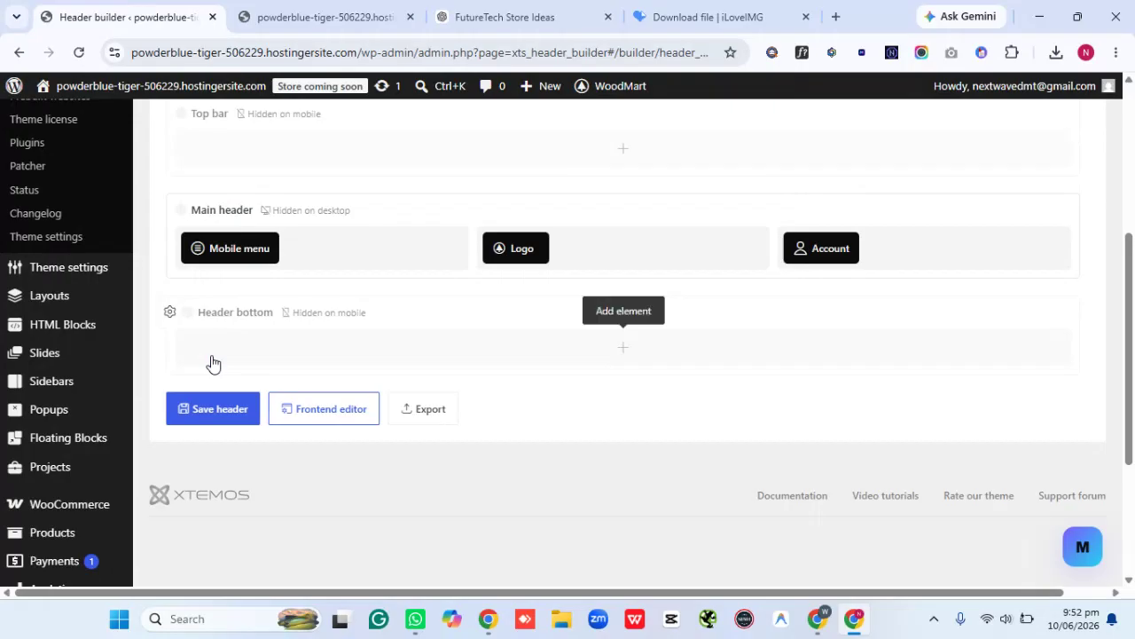
Reload the storefront home page with the updated header, and switch to the other Chrome window showing a new tab
left_click(445, 13)
left_click(293, 11)
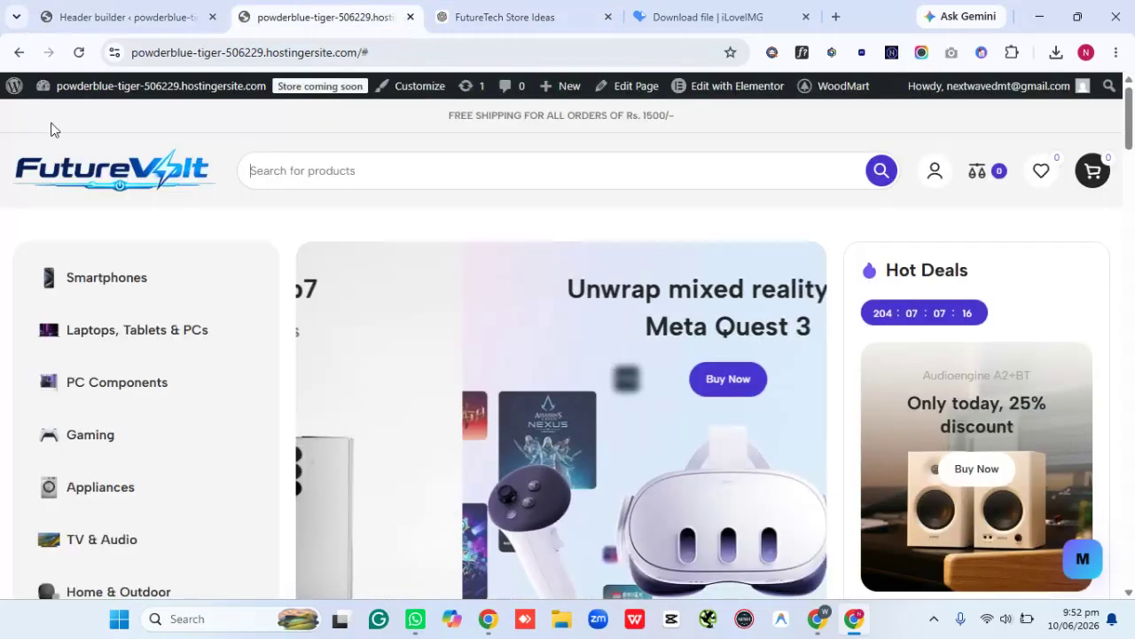
left_click(78, 53)
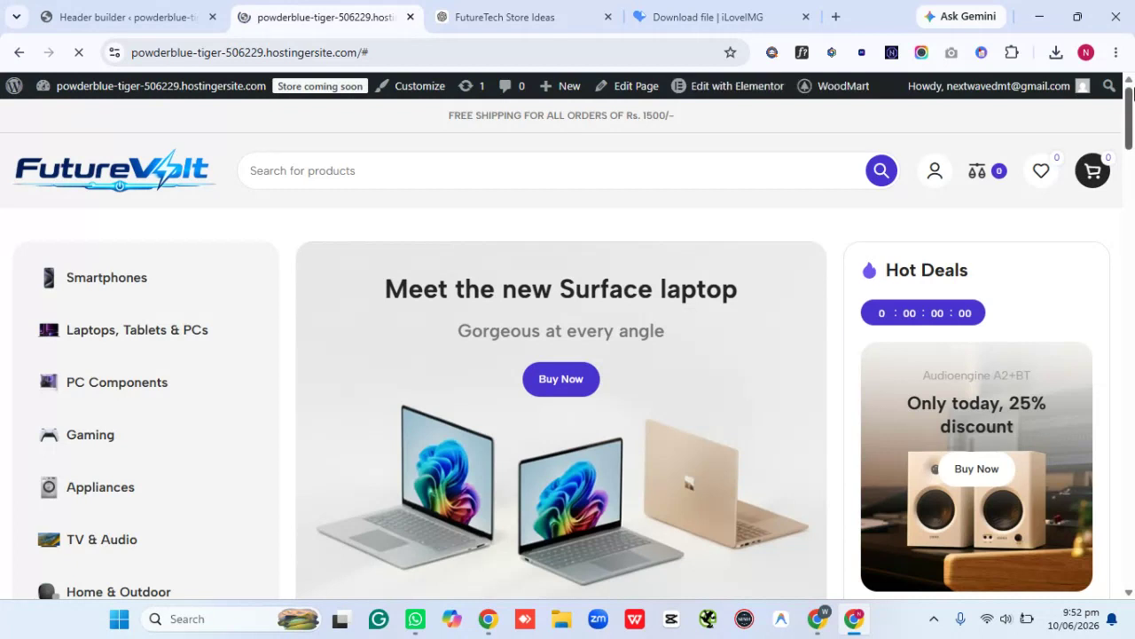
mouse_move(832, 633)
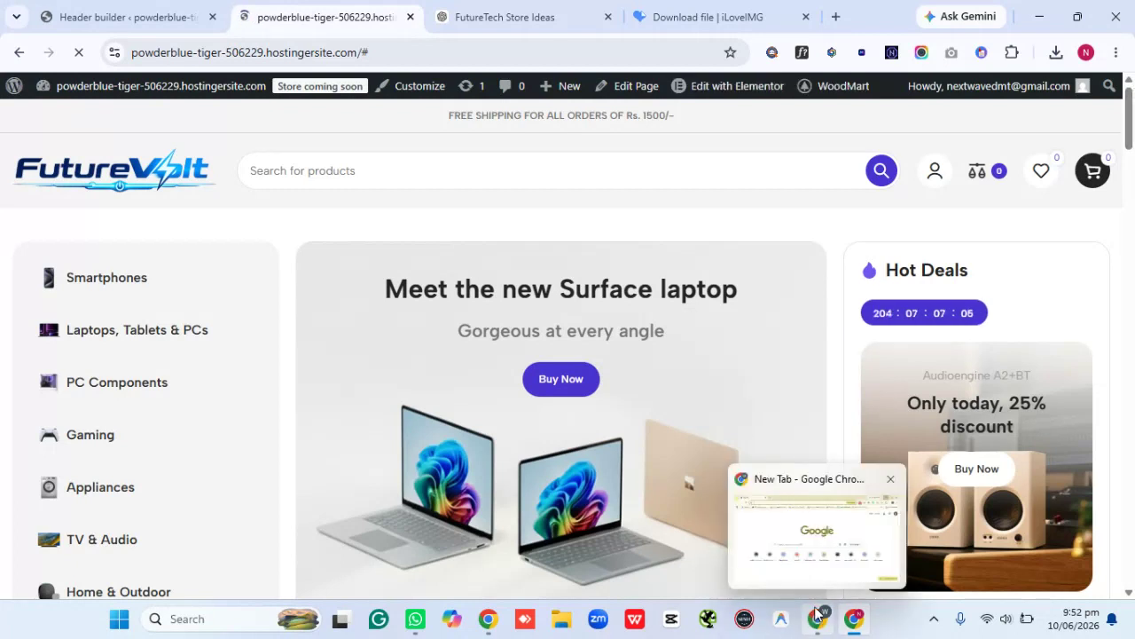
left_click(826, 551)
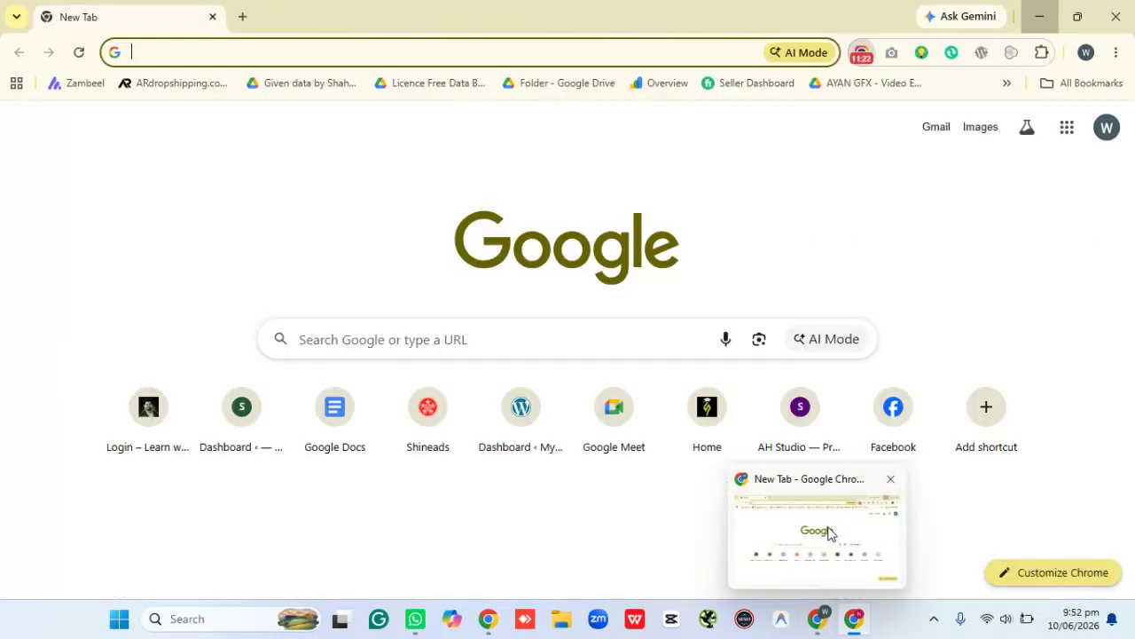